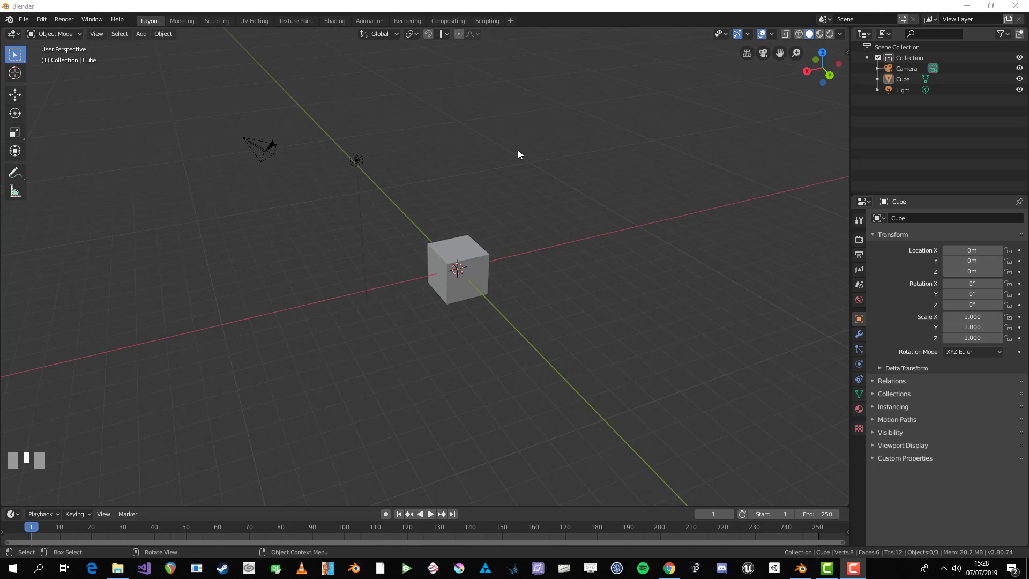
# - Select the camera, the light and the cube individually in turn, ending with the cube selected
pyautogui.moveTo(518, 153)
pyautogui.mouseDown(button='middle')
pyautogui.moveTo(503, 150)
pyautogui.moveTo(529, 152)
pyautogui.mouseUp(button='middle')
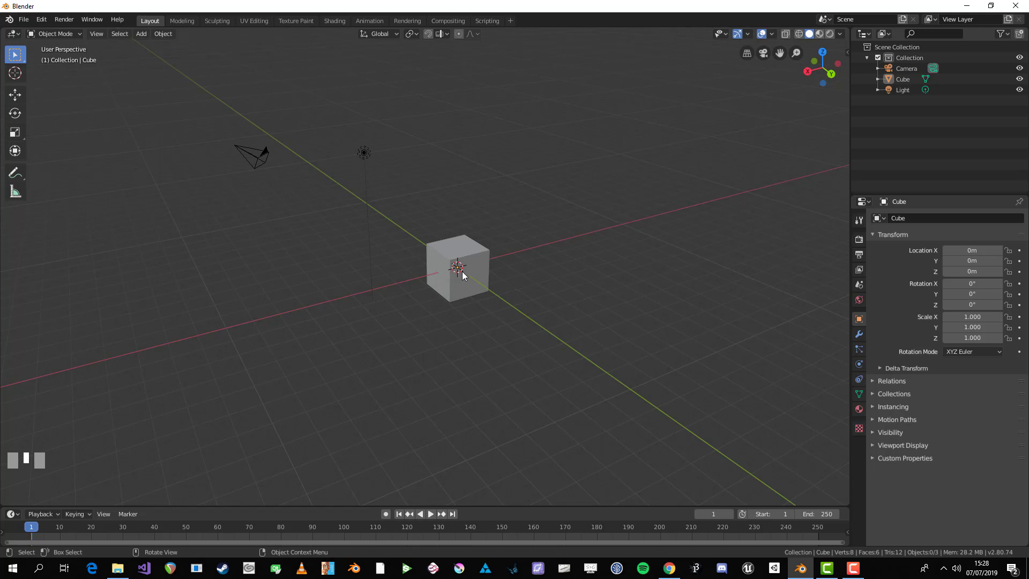
pyautogui.keyDown('shift'); pyautogui.moveTo(465, 229); pyautogui.dragTo(480, 285, button='middle'); pyautogui.keyUp('shift')
pyautogui.scroll(2, 480, 230)
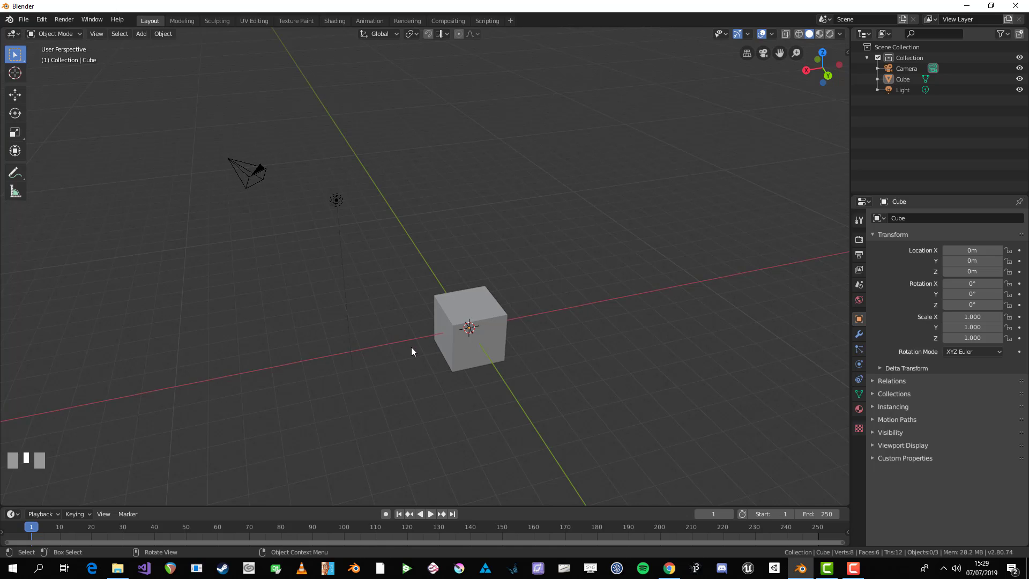
pyautogui.moveTo(404, 346); pyautogui.dragTo(418, 321, button='middle')
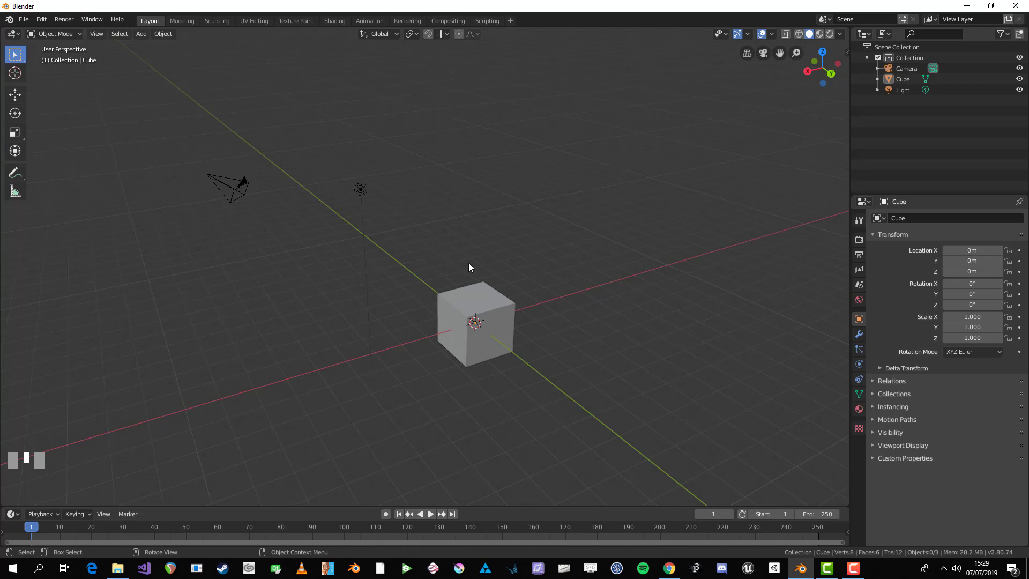
pyautogui.click(232, 178)
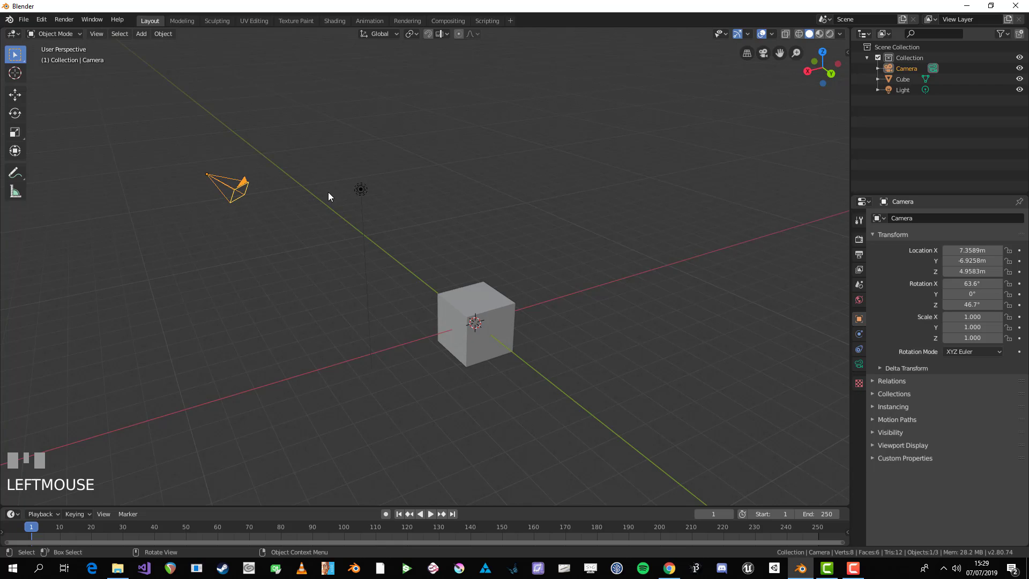
pyautogui.click(360, 190)
pyautogui.click(480, 306)
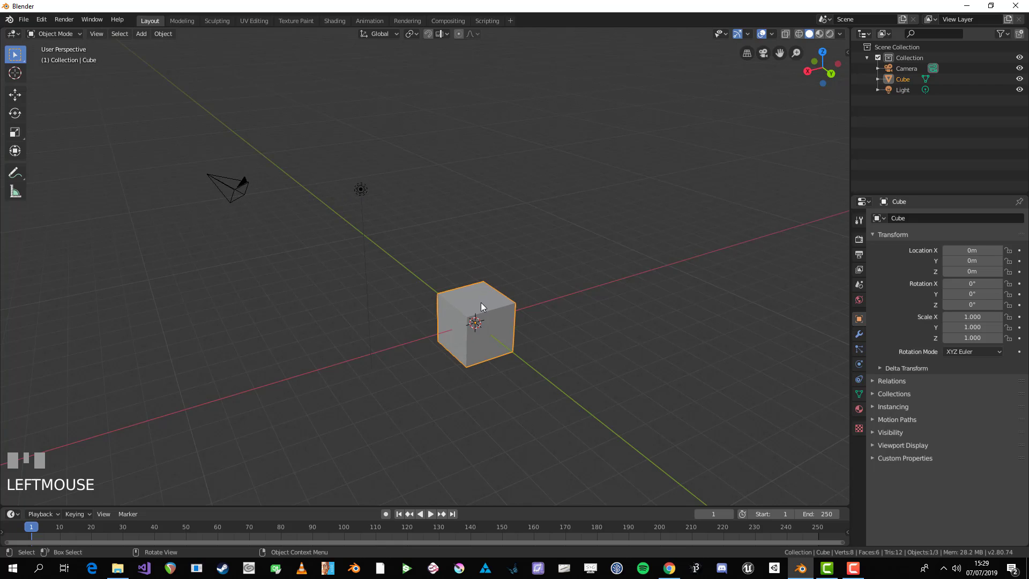
pyautogui.click(363, 199)
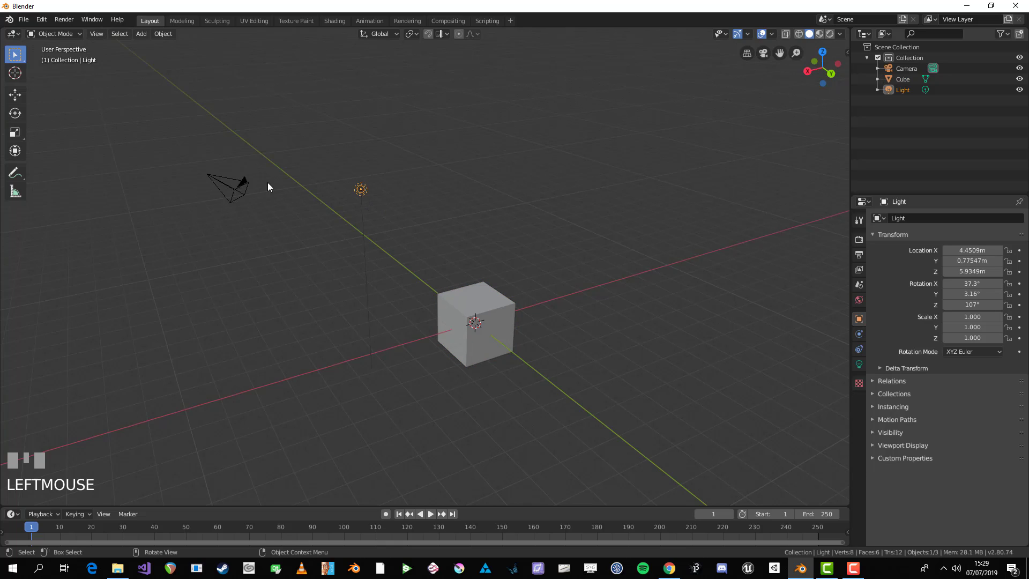
pyautogui.click(248, 188)
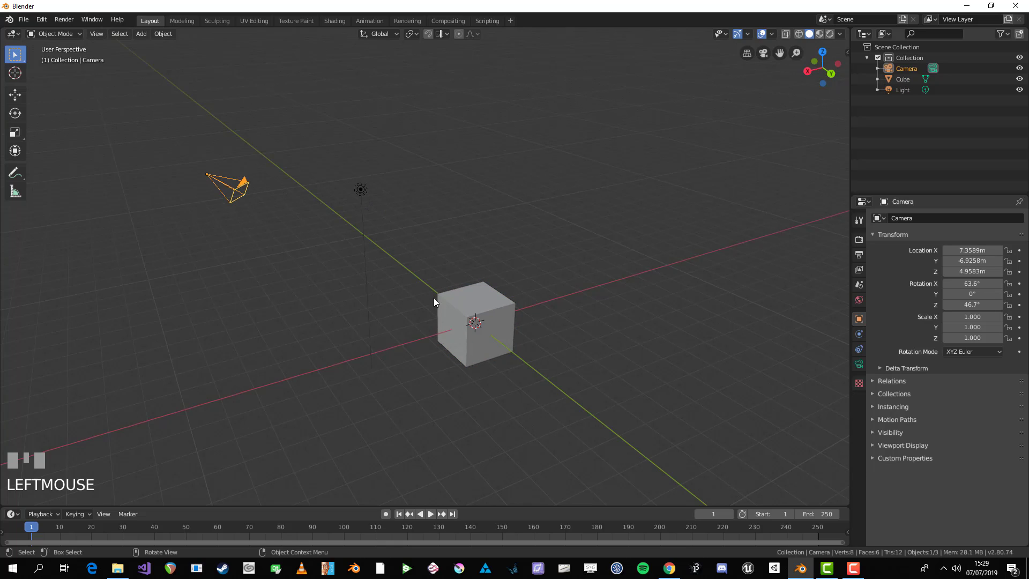
pyautogui.click(467, 302)
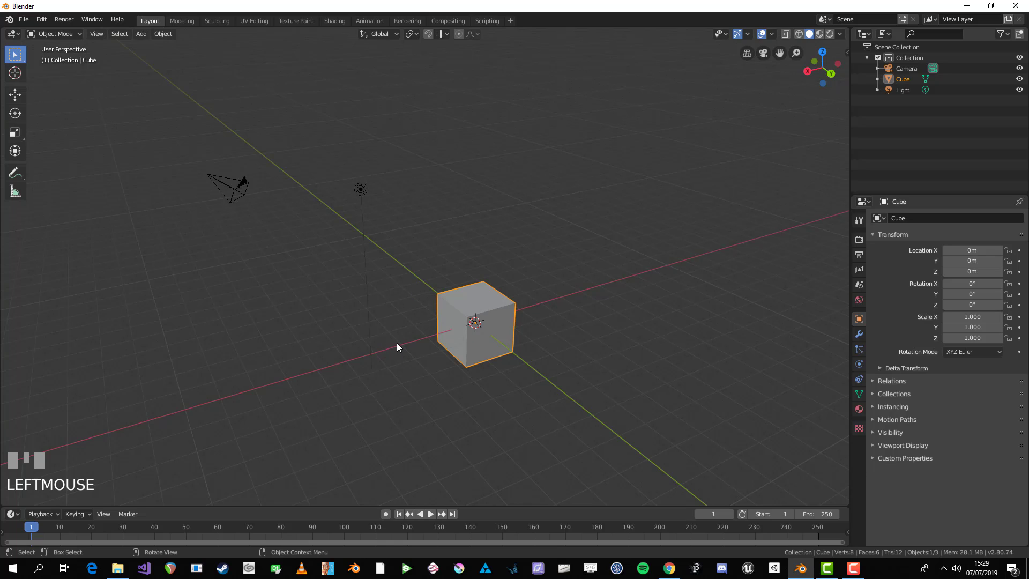
# - Box-select the camera, light and cube together three times, clearing the selection after each pass
pyautogui.moveTo(155, 91); pyautogui.dragTo(533, 391)
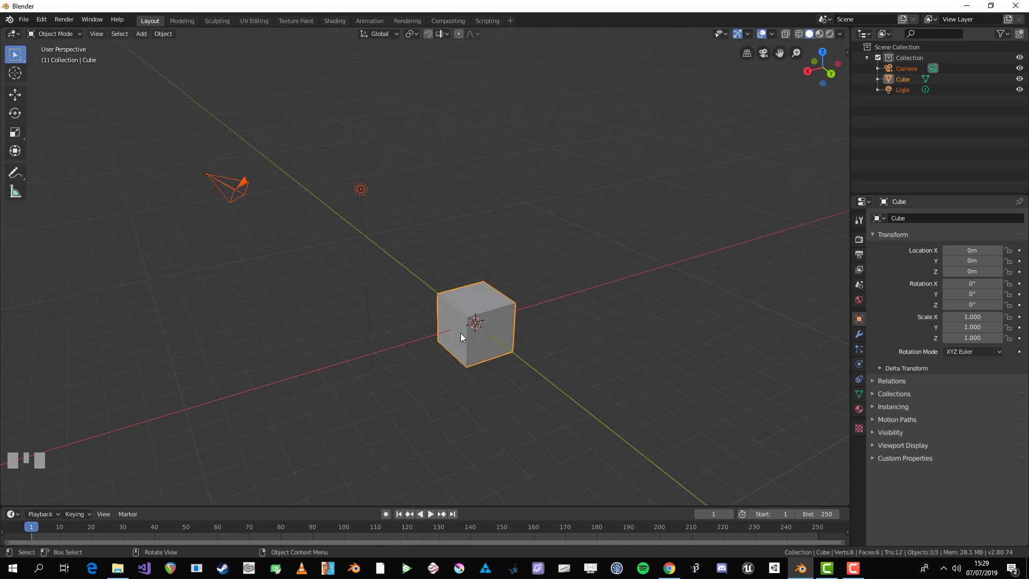
pyautogui.click(551, 184)
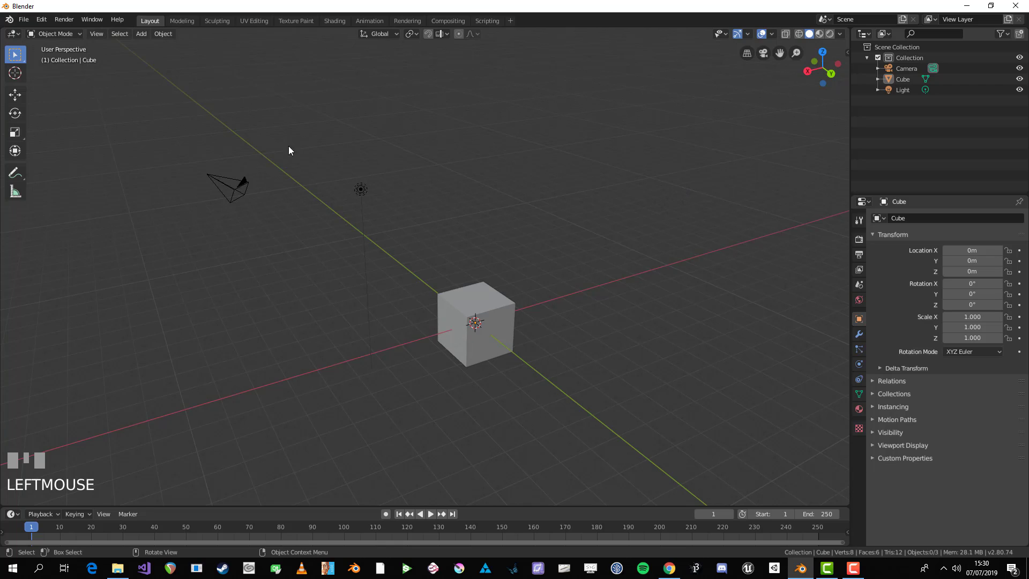
pyautogui.moveTo(184, 118); pyautogui.dragTo(527, 403)
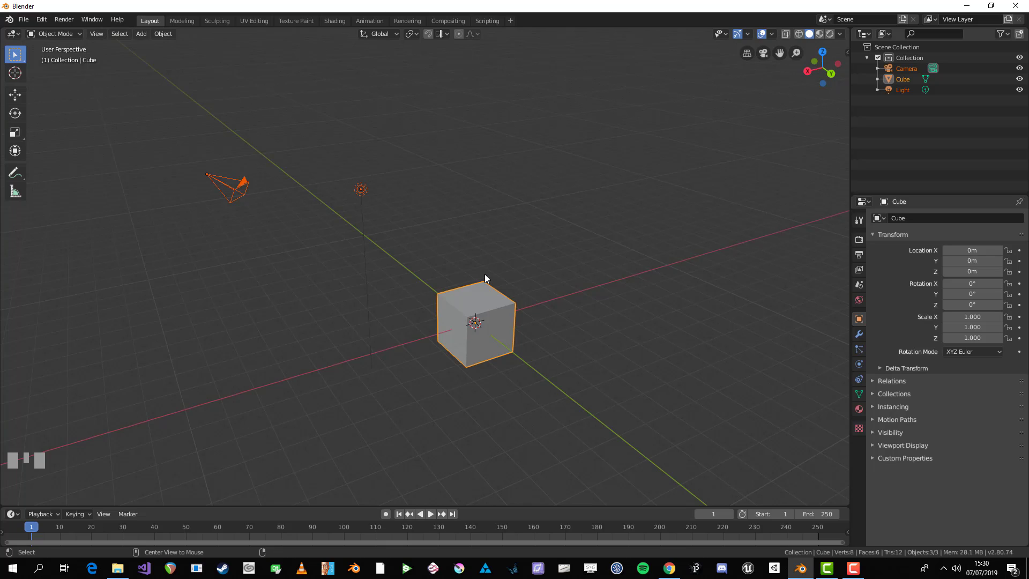
pyautogui.hotkey('alt', 'a')
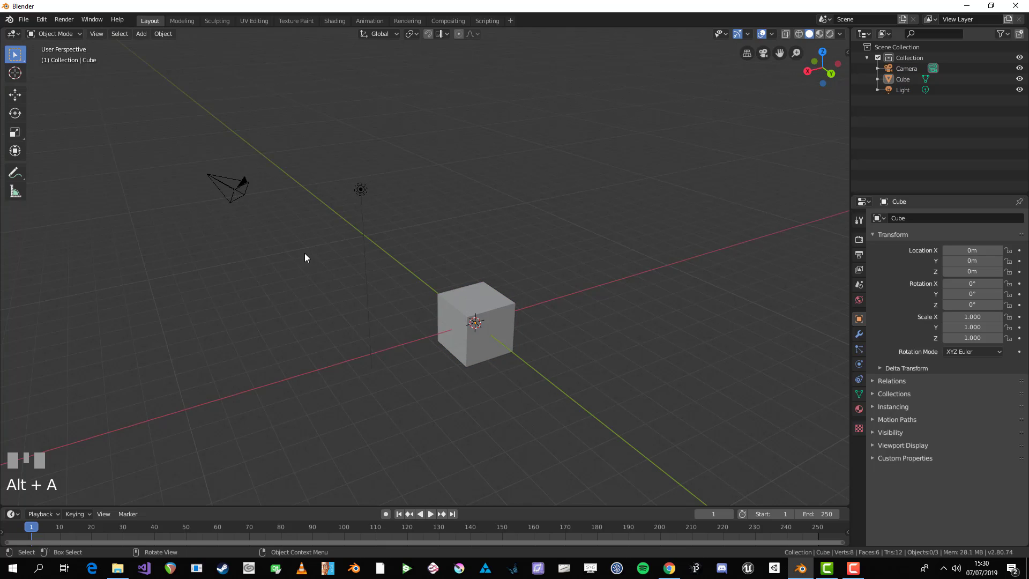
pyautogui.moveTo(171, 140); pyautogui.dragTo(536, 381)
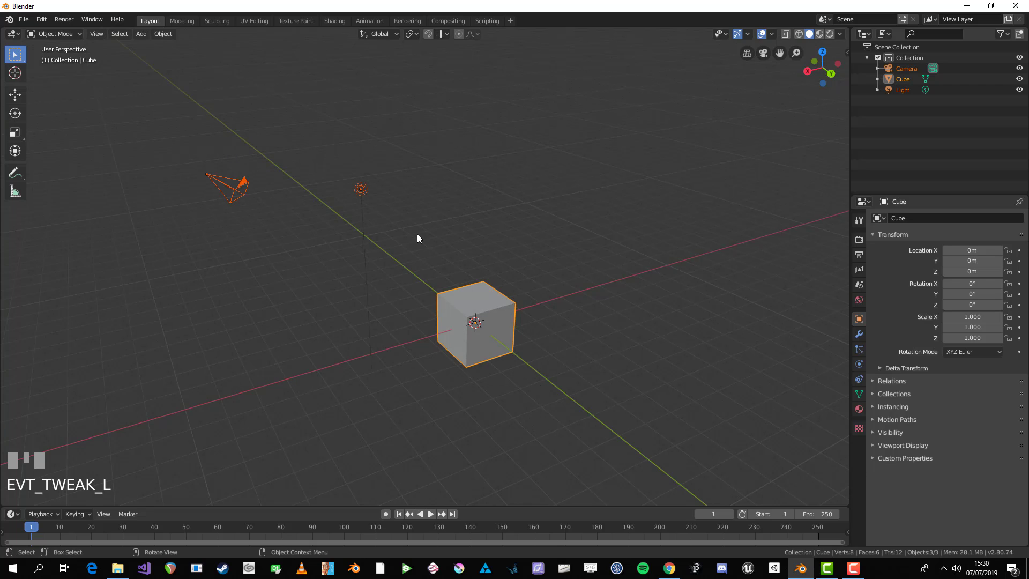
pyautogui.press('a')
pyautogui.press('a')
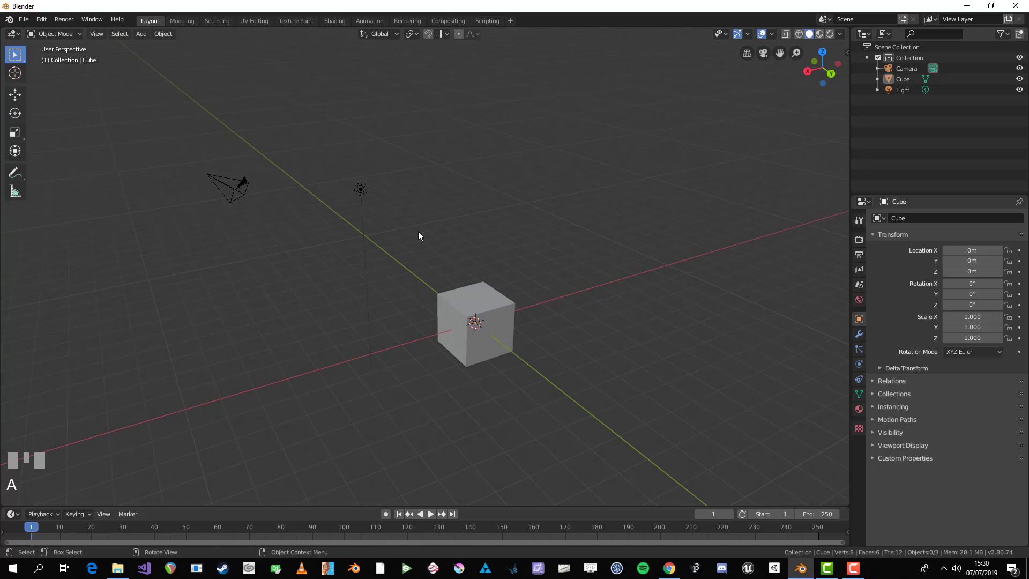
# - Select every object in the scene at once and clear the selection again
pyautogui.moveTo(461, 258); pyautogui.dragTo(438, 255, button='middle')
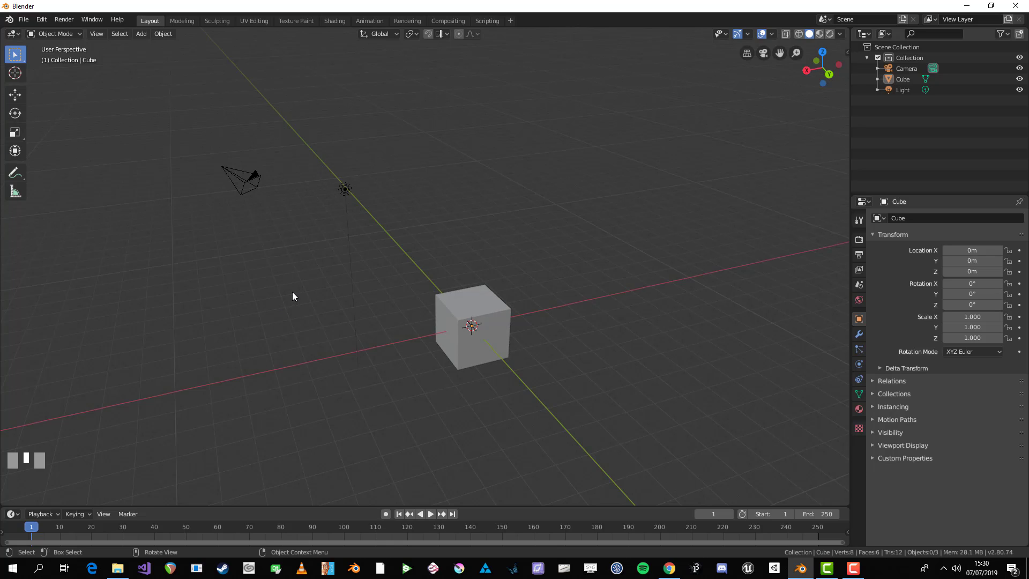
pyautogui.press('a')
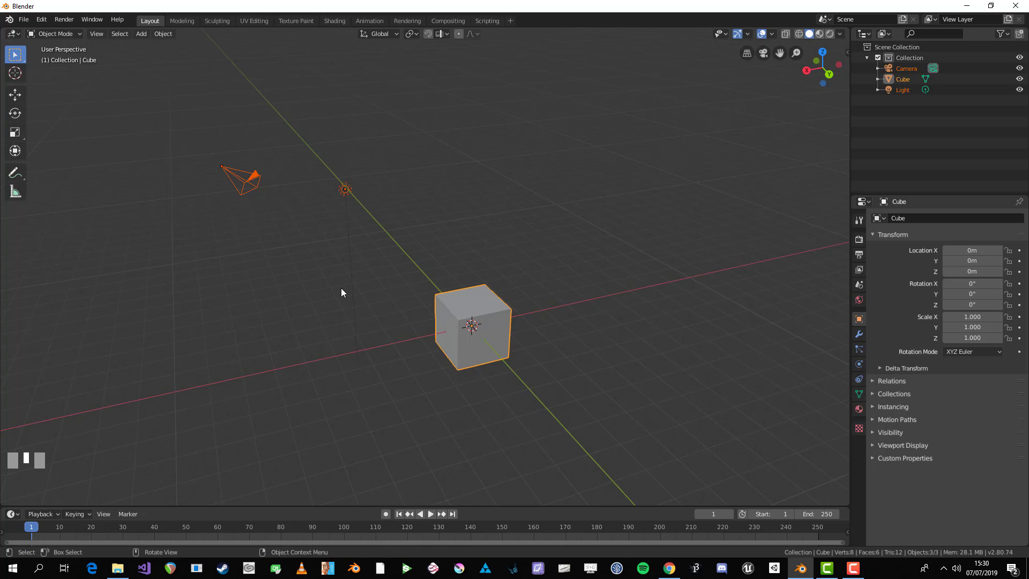
pyautogui.press('a')
pyautogui.press('a')
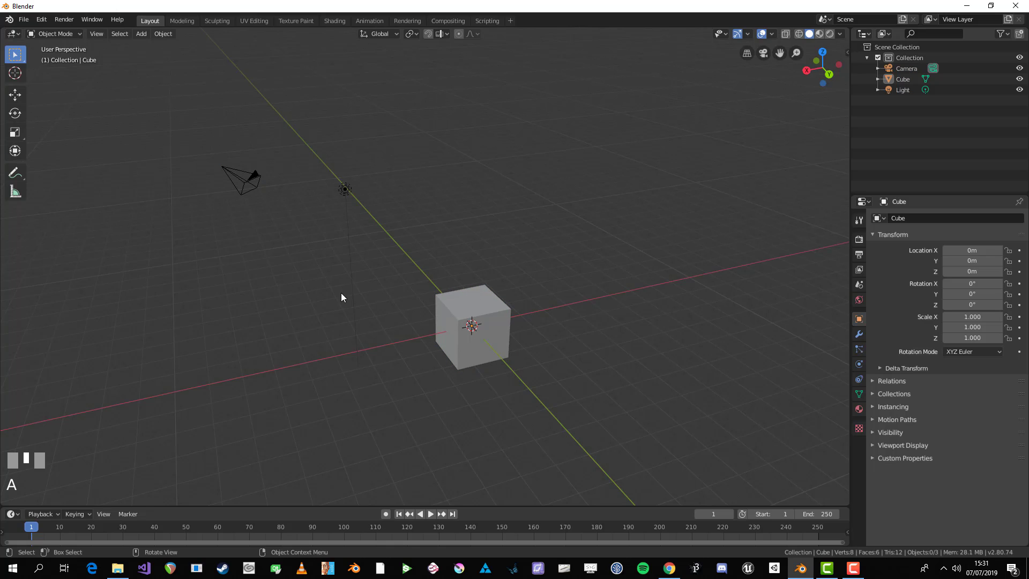
# - Change the active selection tool from Select Box to the plain Select tool
pyautogui.moveTo(364, 304); pyautogui.dragTo(371, 302, button='middle')
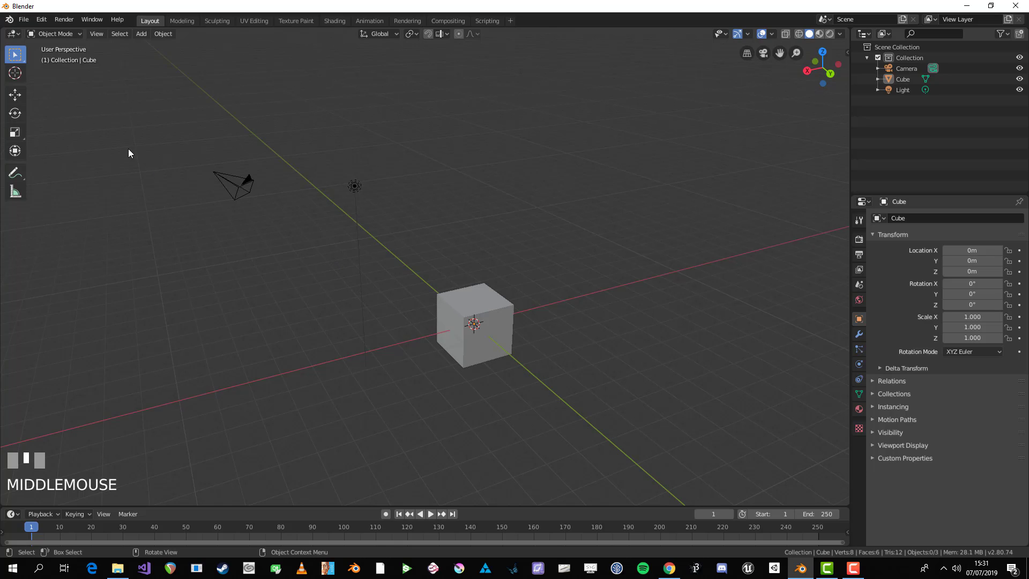
pyautogui.moveTo(155, 109)
pyautogui.mouseDown()
pyautogui.moveTo(200, 161)
pyautogui.moveTo(515, 409)
pyautogui.moveTo(232, 137)
pyautogui.moveTo(424, 363)
pyautogui.moveTo(551, 423)
pyautogui.moveTo(166, 121)
pyautogui.mouseUp()
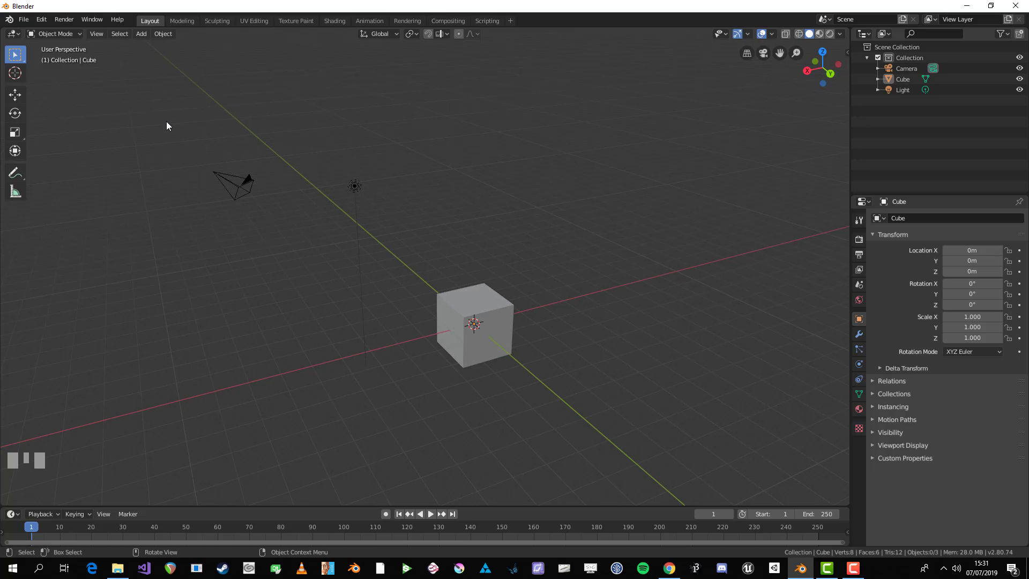
pyautogui.click(25, 61)
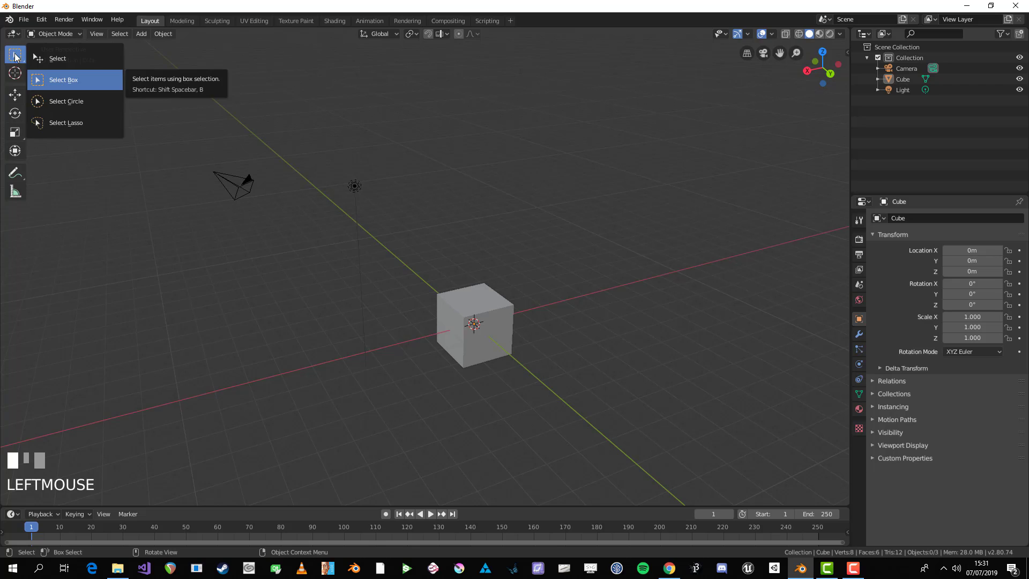
pyautogui.click(15, 57)
pyautogui.click(21, 60)
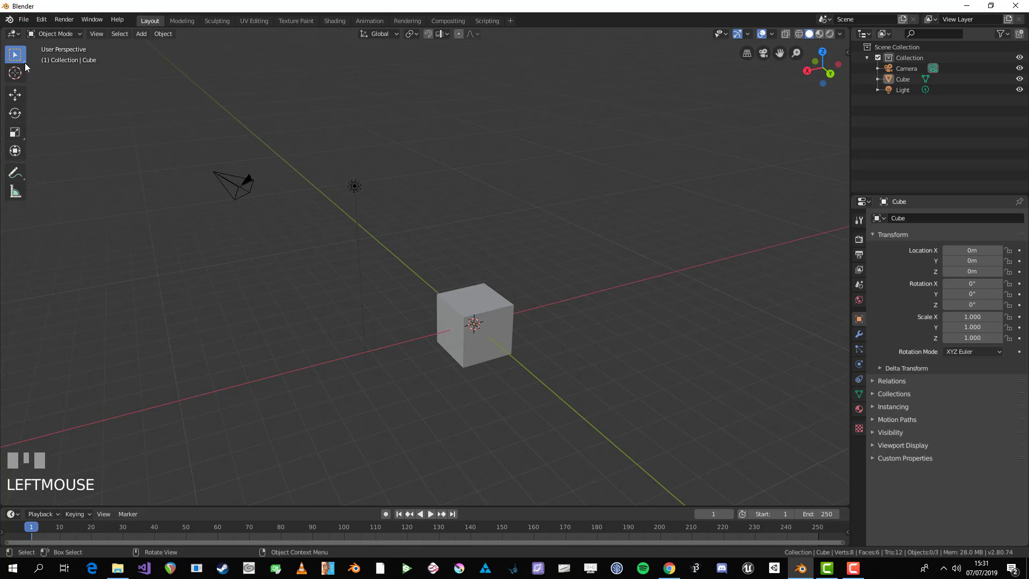
pyautogui.click(22, 59)
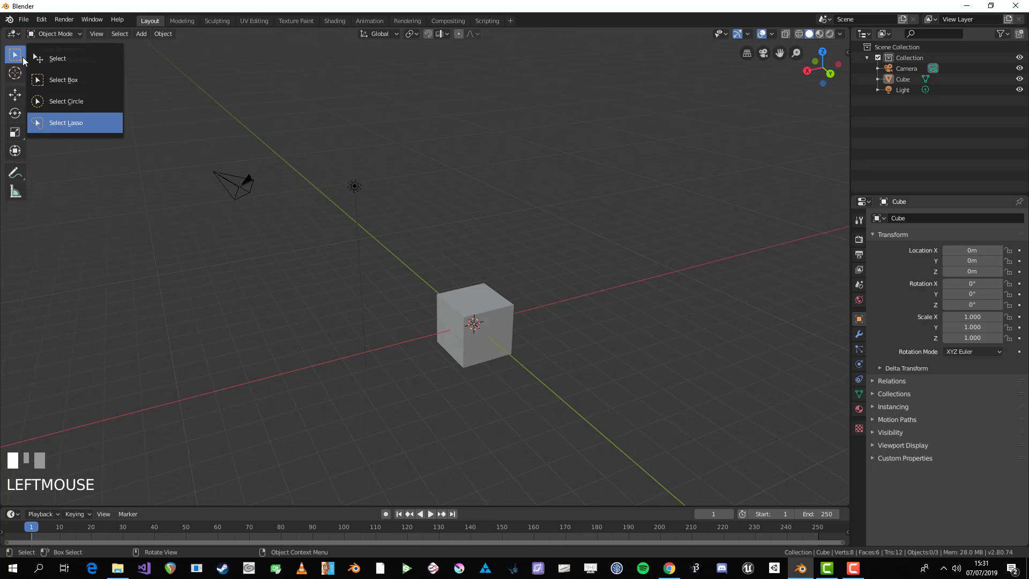
pyautogui.click(77, 58)
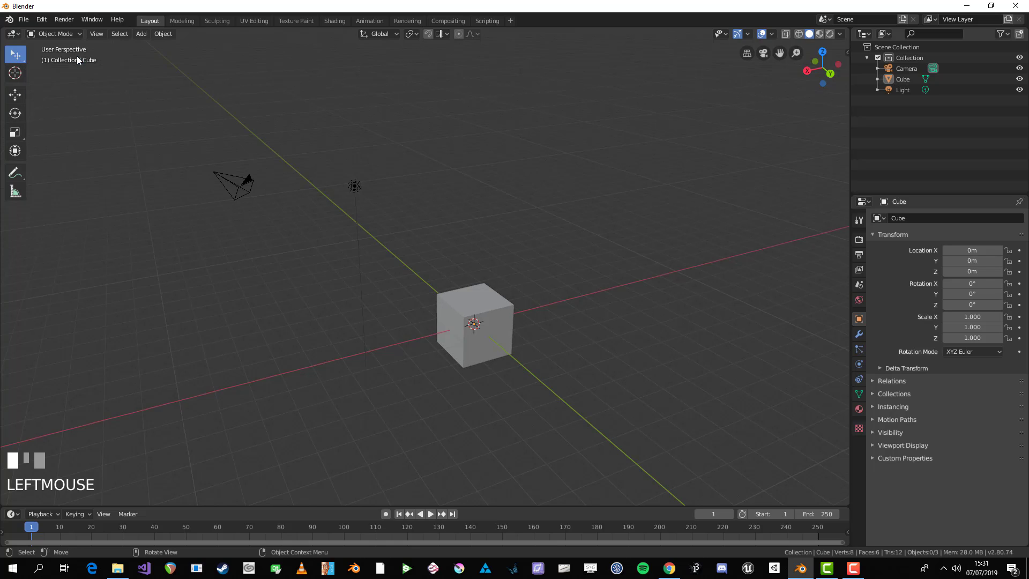
# - Select the camera, light and cube individually with the Select tool, and nudge the camera slightly from its place
pyautogui.click(227, 187)
pyautogui.click(354, 187)
pyautogui.click(496, 329)
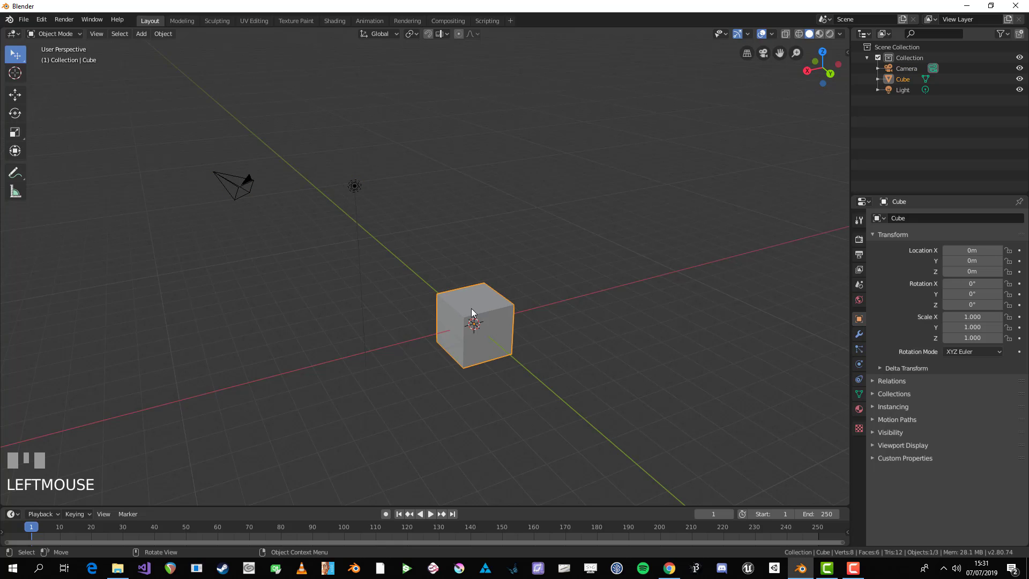
pyautogui.click(355, 186)
pyautogui.click(244, 181)
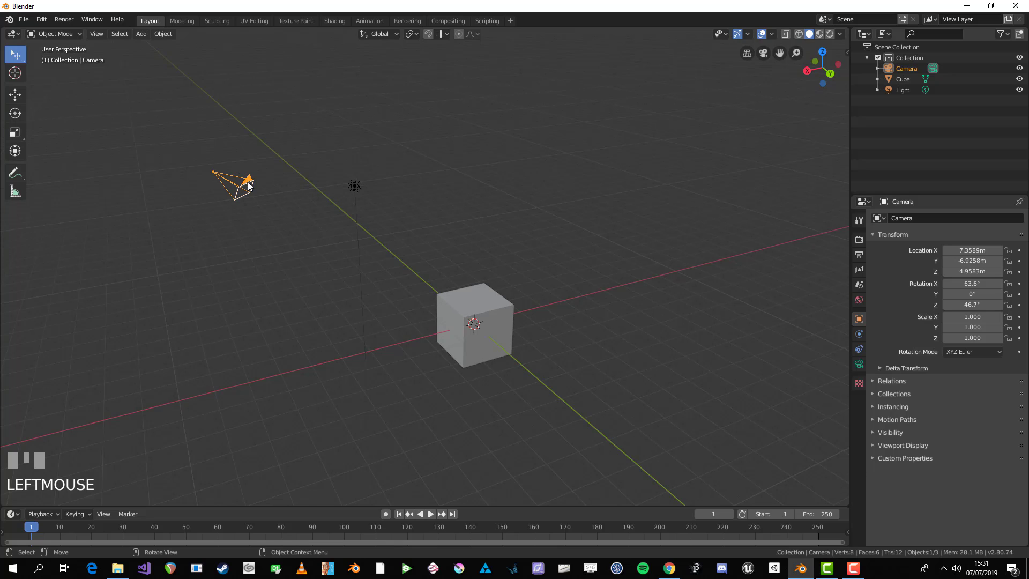
pyautogui.moveTo(250, 186); pyautogui.dragTo(255, 178)
# - Move the light to about X 4.40, Y 0.59, Z 6.36 m and the cube to about X 0.007, Y -0.029, Z 0.053 m
pyautogui.click(358, 190)
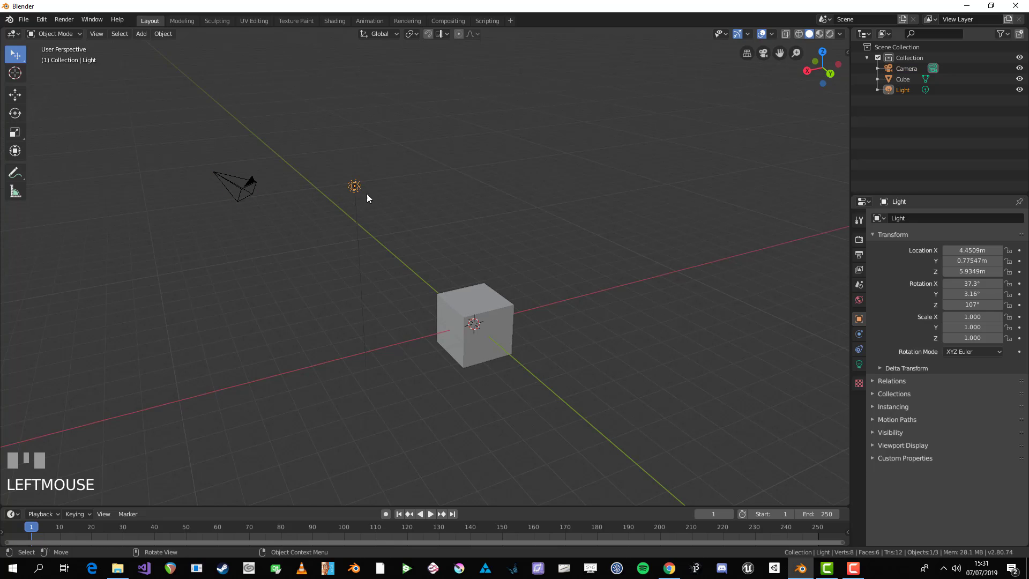
pyautogui.click(472, 306)
pyautogui.click(361, 186)
pyautogui.click(485, 320)
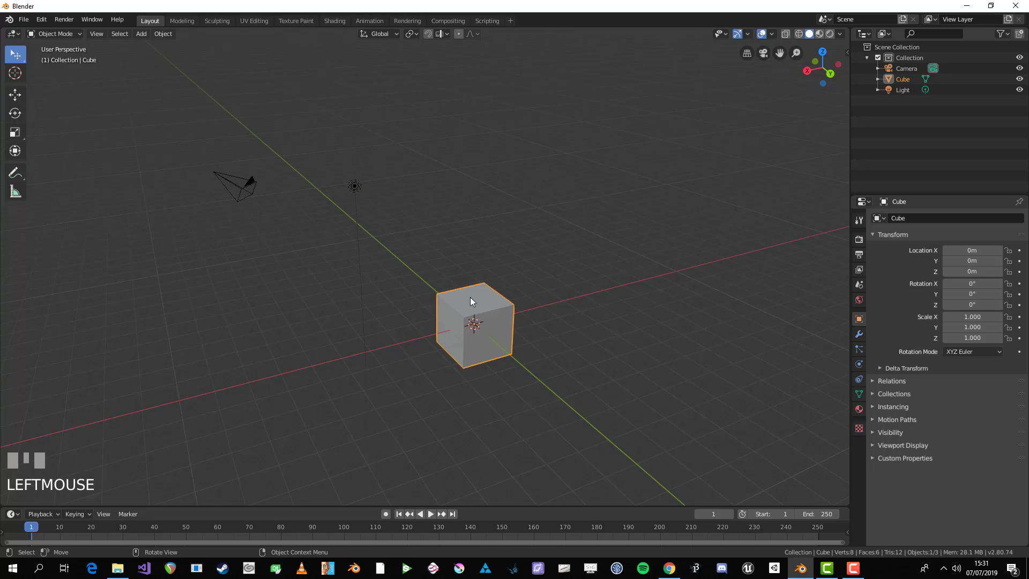
pyautogui.moveTo(355, 186)
pyautogui.mouseDown()
pyautogui.moveTo(372, 202)
pyautogui.moveTo(379, 154)
pyautogui.moveTo(310, 195)
pyautogui.moveTo(484, 224)
pyautogui.moveTo(397, 146)
pyautogui.moveTo(356, 173)
pyautogui.mouseUp()
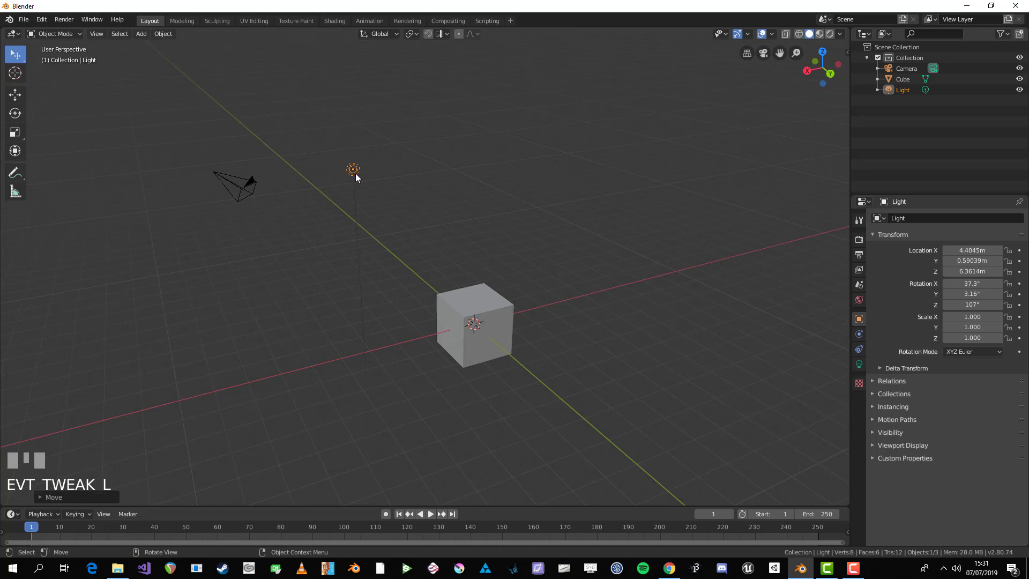
pyautogui.moveTo(482, 320)
pyautogui.mouseDown()
pyautogui.moveTo(444, 252)
pyautogui.moveTo(456, 254)
pyautogui.moveTo(469, 217)
pyautogui.moveTo(429, 229)
pyautogui.moveTo(510, 347)
pyautogui.moveTo(540, 290)
pyautogui.moveTo(475, 322)
pyautogui.moveTo(474, 335)
pyautogui.mouseUp()
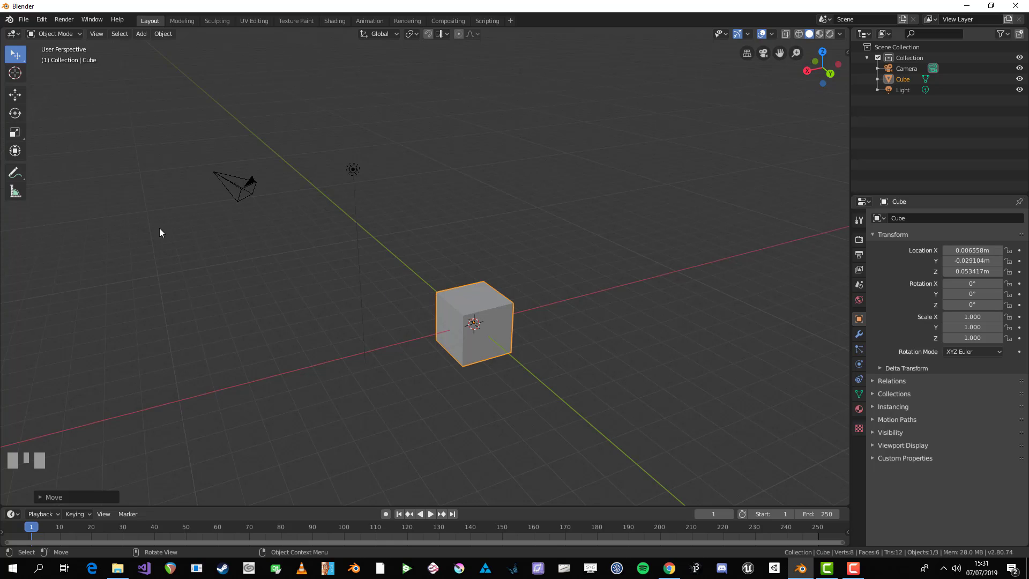
# - Switch to the Select Circle tool and sweep it over the camera, light and cube to select all three
pyautogui.click(15, 54)
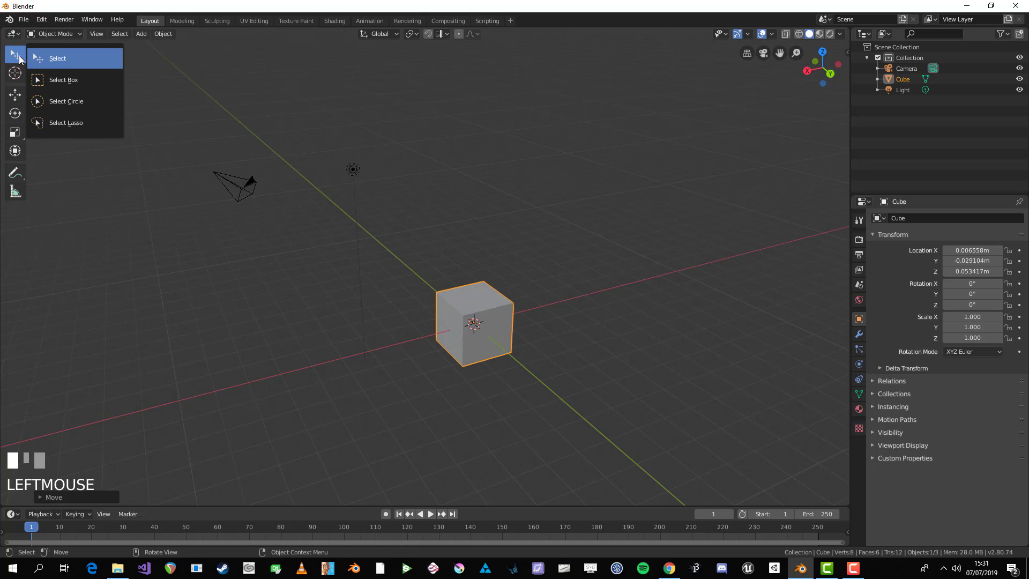
pyautogui.click(84, 101)
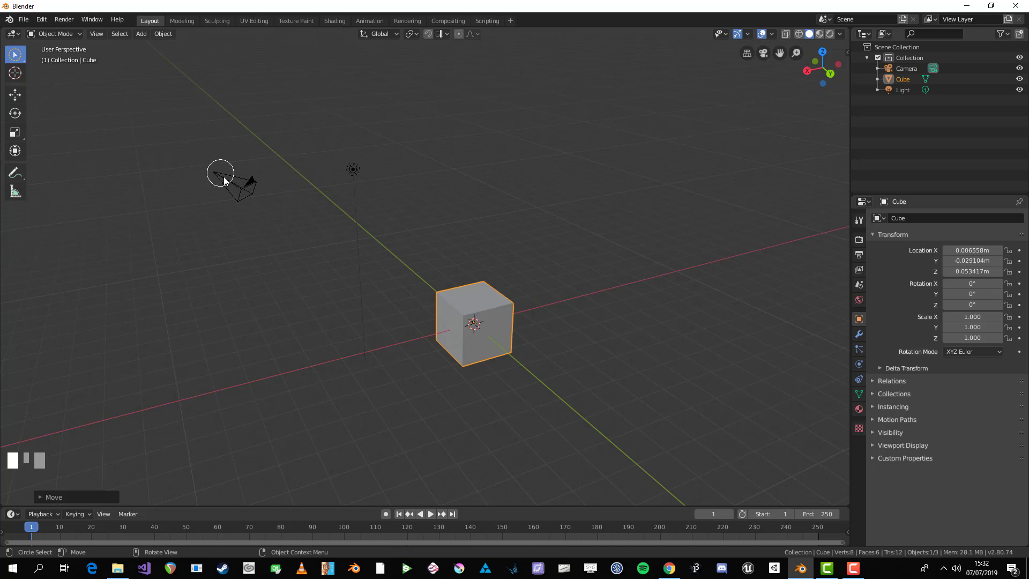
pyautogui.scroll(-2, 314, 200)
pyautogui.scroll(2, 252, 182)
pyautogui.click(290, 194)
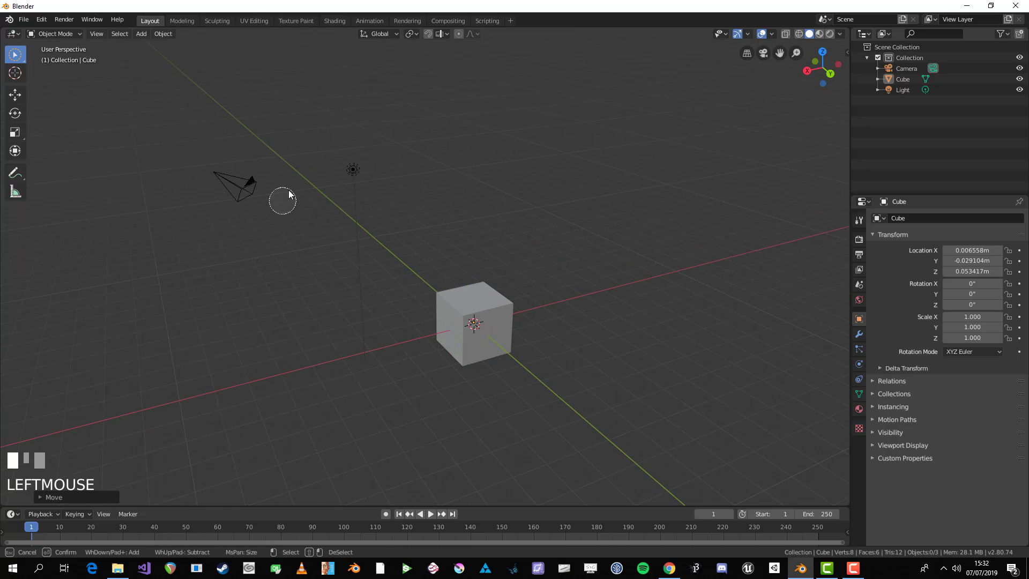
pyautogui.moveTo(289, 194)
pyautogui.mouseDown()
pyautogui.moveTo(351, 184)
pyautogui.moveTo(445, 334)
pyautogui.moveTo(393, 172)
pyautogui.moveTo(206, 161)
pyautogui.moveTo(346, 243)
pyautogui.mouseUp()
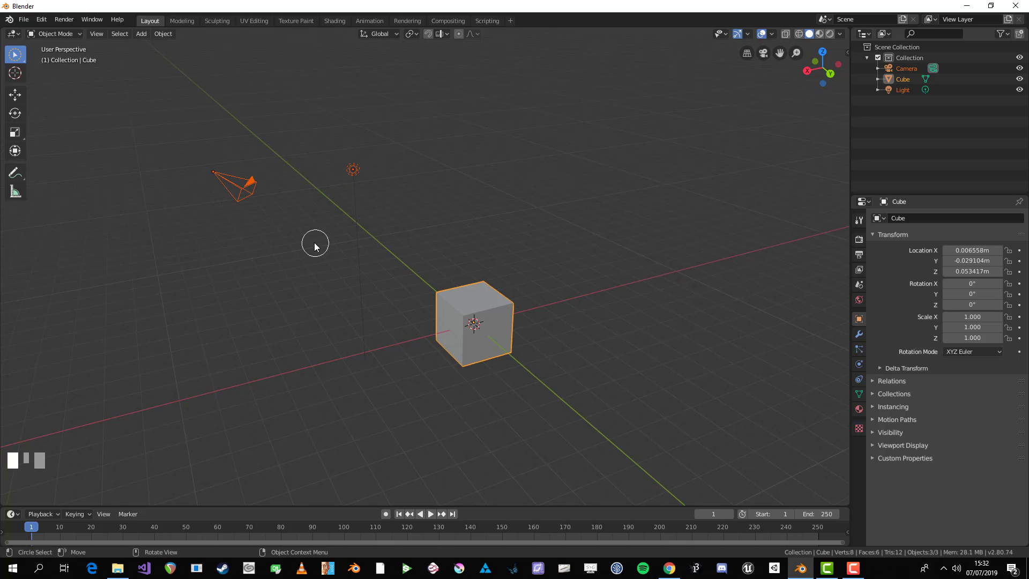
# - Switch to the Select Lasso tool, try a lasso around the scene objects, and leave nothing selected
pyautogui.moveTo(15, 56)
pyautogui.mouseDown()
pyautogui.moveTo(48, 83)
pyautogui.moveTo(69, 128)
pyautogui.mouseUp()
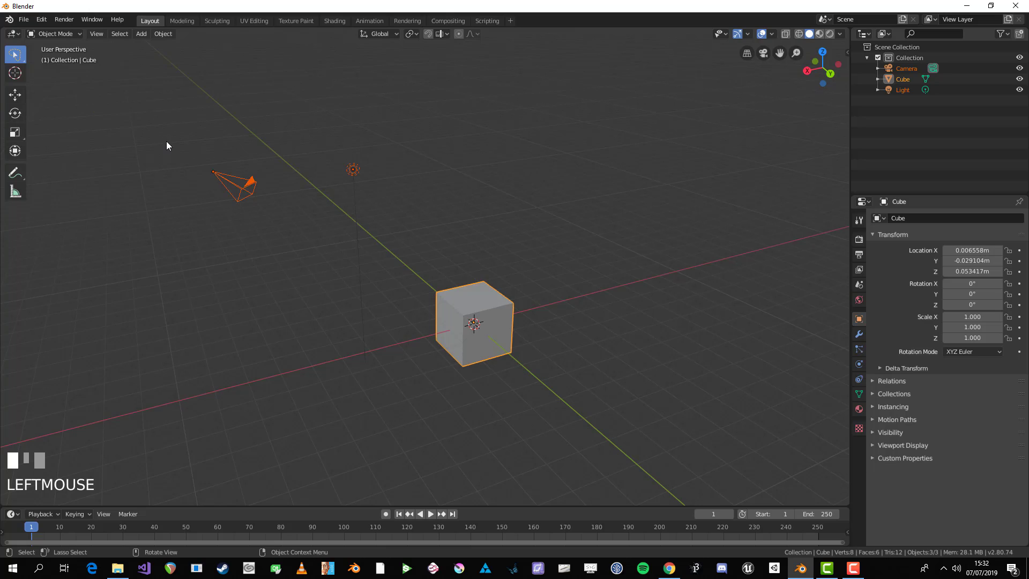
pyautogui.click(166, 142)
pyautogui.moveTo(234, 112)
pyautogui.mouseDown()
pyautogui.moveTo(145, 182)
pyautogui.moveTo(297, 232)
pyautogui.moveTo(380, 427)
pyautogui.moveTo(417, 410)
pyautogui.moveTo(528, 228)
pyautogui.moveTo(289, 146)
pyautogui.mouseUp()
pyautogui.click(421, 218)
pyautogui.scroll(1, 419, 211)
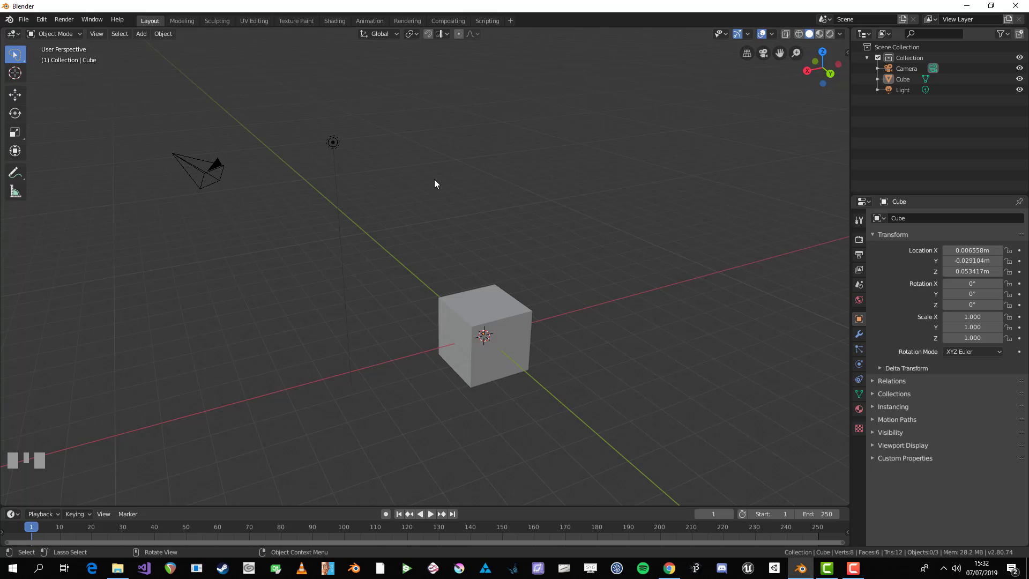
# - Cycle through the selection tools, try a selection around the cube, clear it, and return to the basic Select tool
pyautogui.press('w')
pyautogui.press('w')
pyautogui.press('w')
pyautogui.press('w')
pyautogui.press('w')
pyautogui.press('w')
pyautogui.press('w')
pyautogui.press('w')
pyautogui.press('w')
pyautogui.press('w')
pyautogui.press('w')
pyautogui.press('w')
pyautogui.press('w')
pyautogui.moveTo(384, 114); pyautogui.dragTo(607, 424)
pyautogui.click(556, 317)
pyautogui.press('w')
# - Box-select the camera, light and cube together using the Box Select command
pyautogui.press('b')
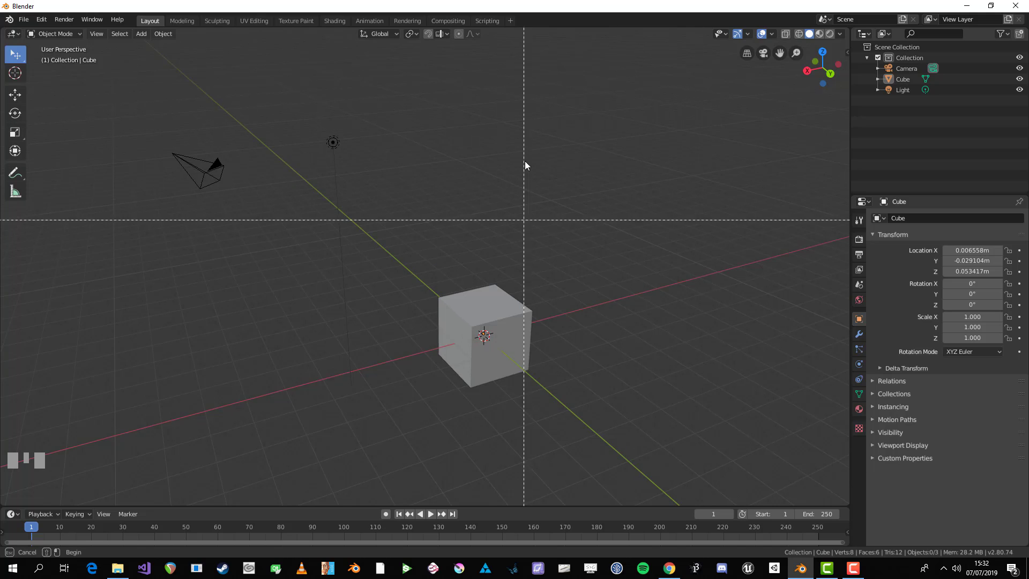
pyautogui.moveTo(160, 82); pyautogui.dragTo(613, 439)
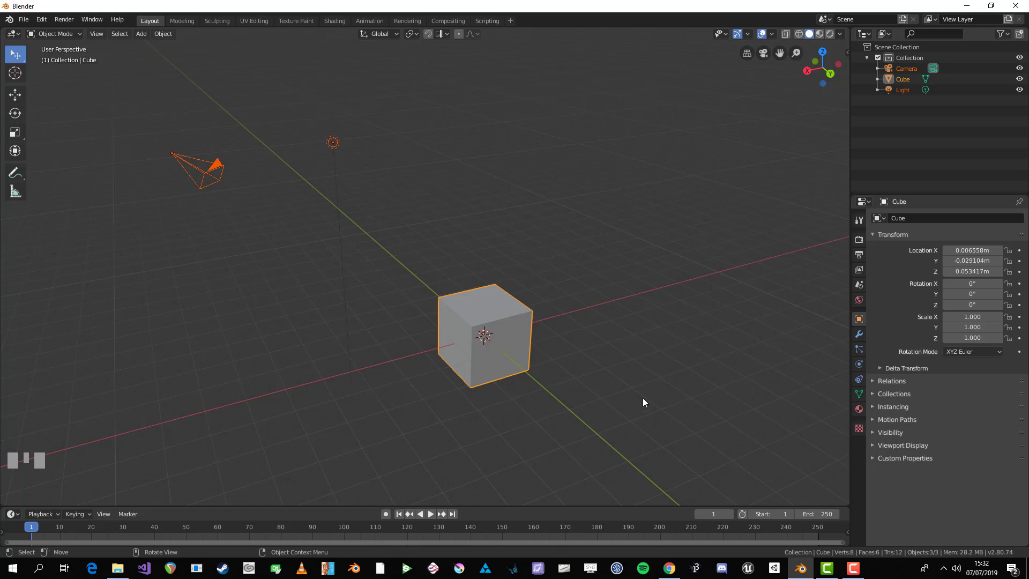
# - Shift the three selected objects slightly, undo the move, and clear the selection
pyautogui.scroll(-2, 644, 397)
pyautogui.moveTo(644, 397)
pyautogui.mouseDown()
pyautogui.moveTo(616, 399)
pyautogui.moveTo(626, 398)
pyautogui.mouseUp()
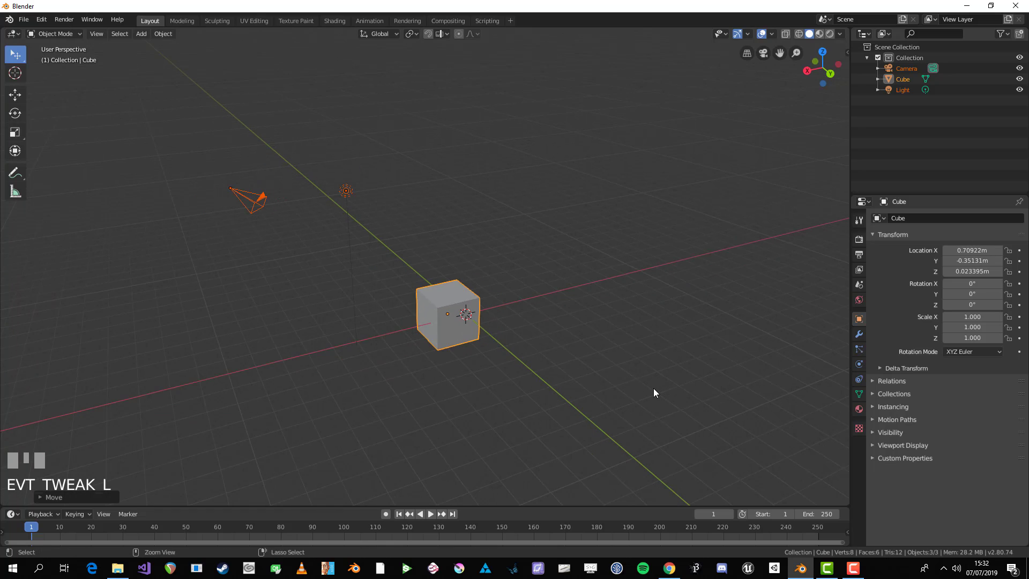
pyautogui.hotkey('ctrl', 'z')
pyautogui.scroll(1, 611, 378)
pyautogui.click(603, 374)
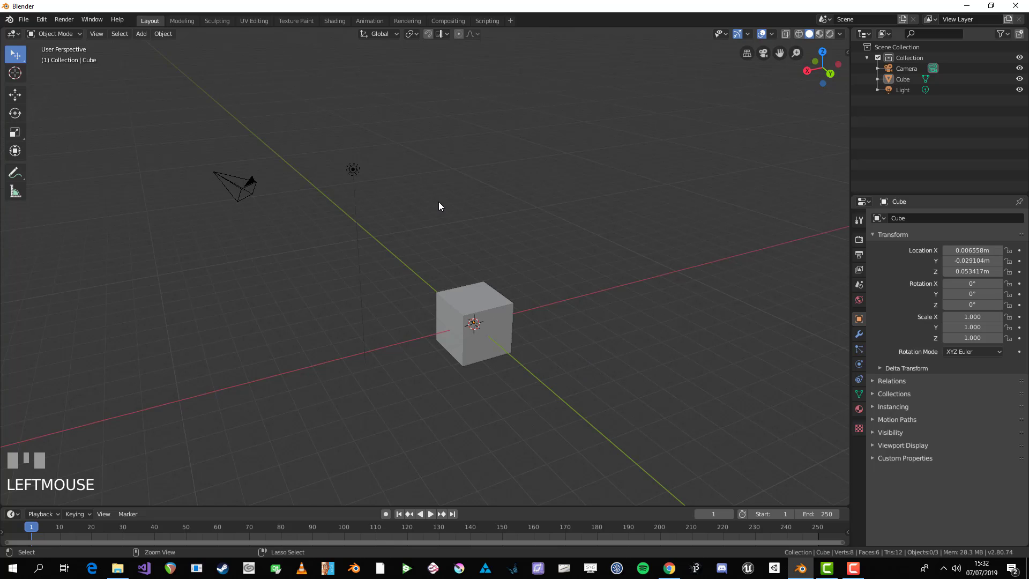
# - Draw freehand lassos around the camera, light and cube until all three are selected, and clear the selection
pyautogui.keyDown('ctrl'); pyautogui.moveTo(434, 195); pyautogui.dragTo(444, 172); pyautogui.keyUp('ctrl')
pyautogui.moveTo(425, 201)
pyautogui.keyDown('ctrl'); pyautogui.mouseDown(button='right')
pyautogui.moveTo(404, 119)
pyautogui.moveTo(261, 114)
pyautogui.moveTo(196, 96)
pyautogui.moveTo(243, 300)
pyautogui.moveTo(339, 360)
pyautogui.moveTo(546, 395)
pyautogui.moveTo(448, 285)
pyautogui.mouseUp(button='right'); pyautogui.keyUp('ctrl')
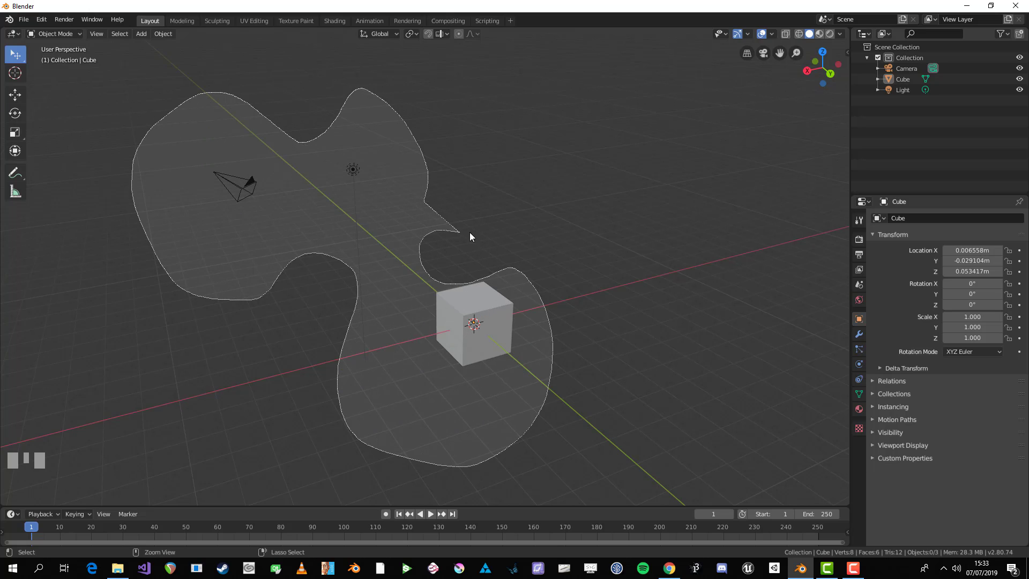
pyautogui.keyDown('ctrl'); pyautogui.moveTo(469, 236); pyautogui.dragTo(460, 193, button='right'); pyautogui.keyUp('ctrl')
pyautogui.scroll(1, 441, 242)
pyautogui.click(443, 244)
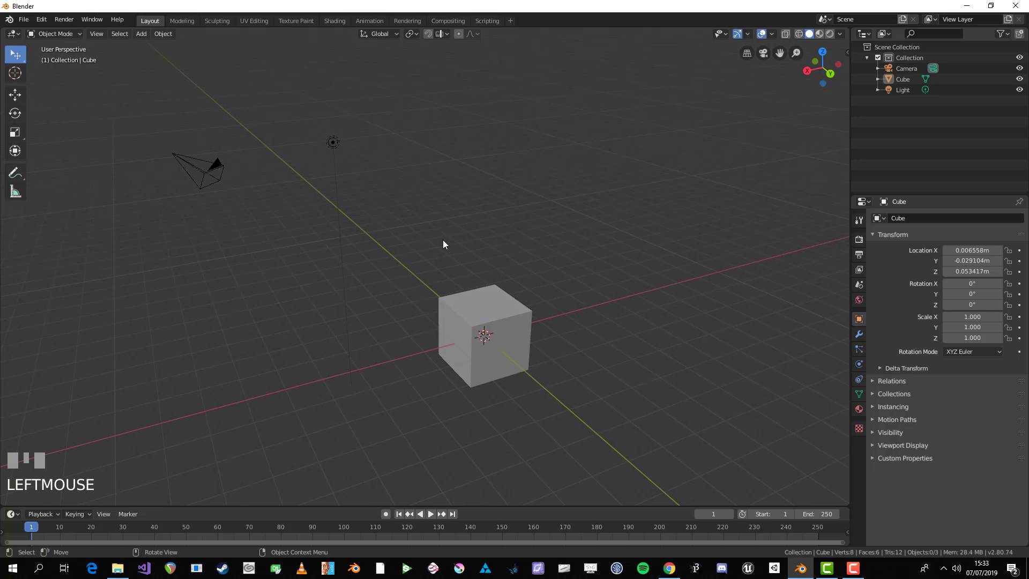
pyautogui.moveTo(418, 208)
pyautogui.keyDown('ctrl'); pyautogui.mouseDown(button='right')
pyautogui.moveTo(425, 191)
pyautogui.moveTo(371, 81)
pyautogui.moveTo(240, 132)
pyautogui.moveTo(127, 149)
pyautogui.moveTo(295, 294)
pyautogui.moveTo(603, 397)
pyautogui.moveTo(448, 164)
pyautogui.moveTo(484, 105)
pyautogui.mouseUp(button='right'); pyautogui.keyUp('ctrl')
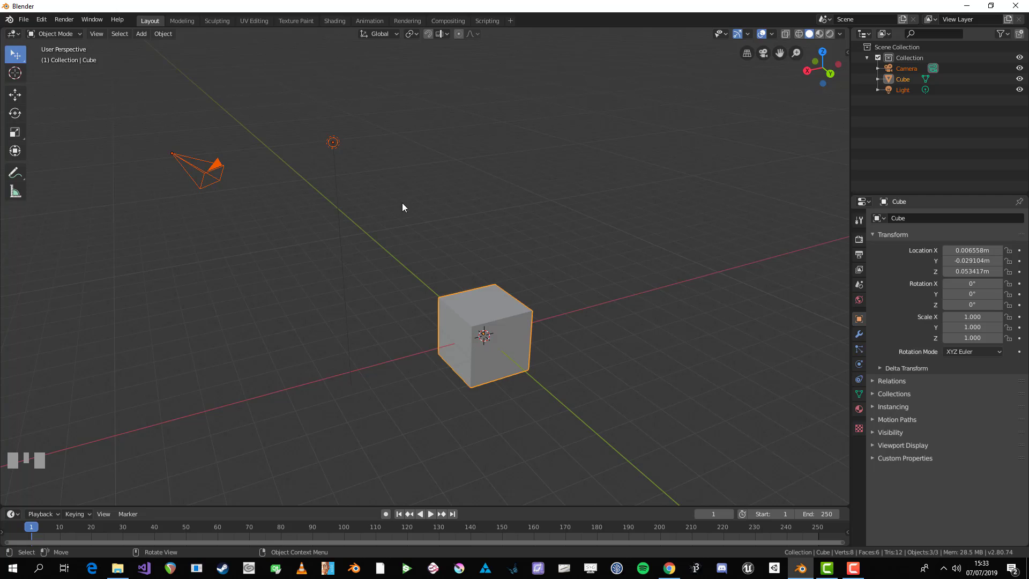
pyautogui.click(510, 219)
# - Select the cube and extend the selection to the light and the camera
pyautogui.scroll(-2, 515, 263)
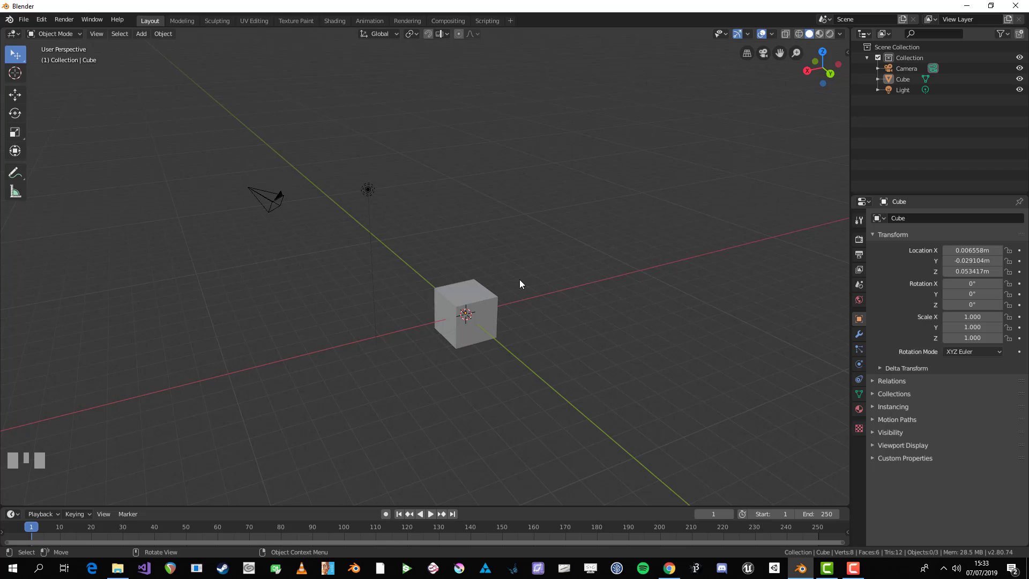
pyautogui.scroll(1, 519, 270)
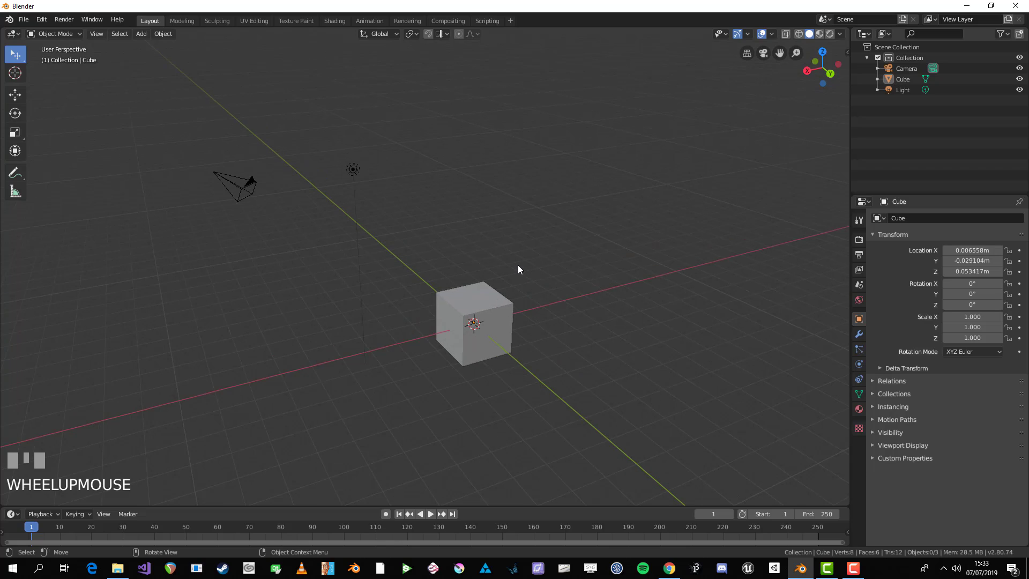
pyautogui.click(490, 321)
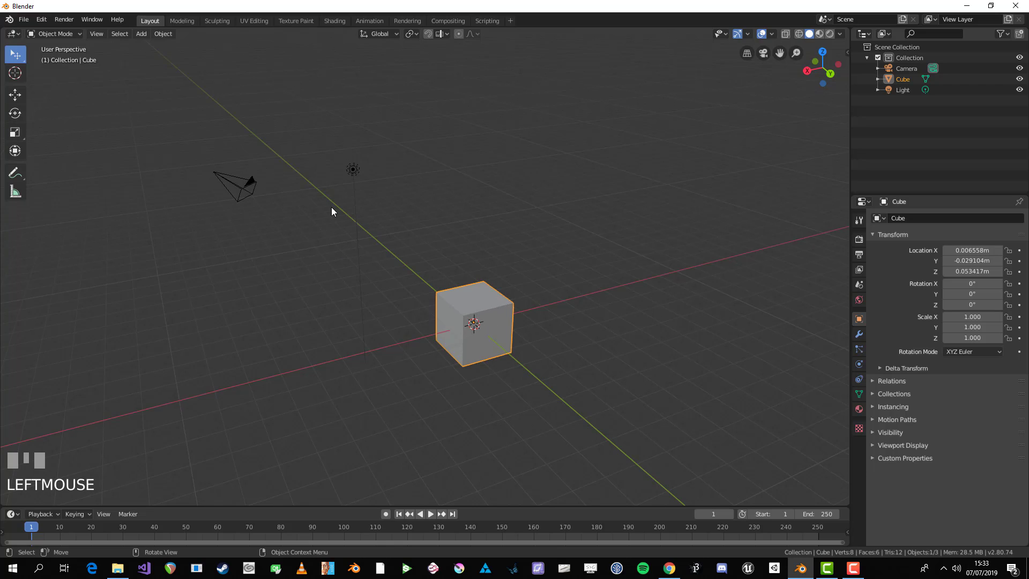
pyautogui.press('shift')
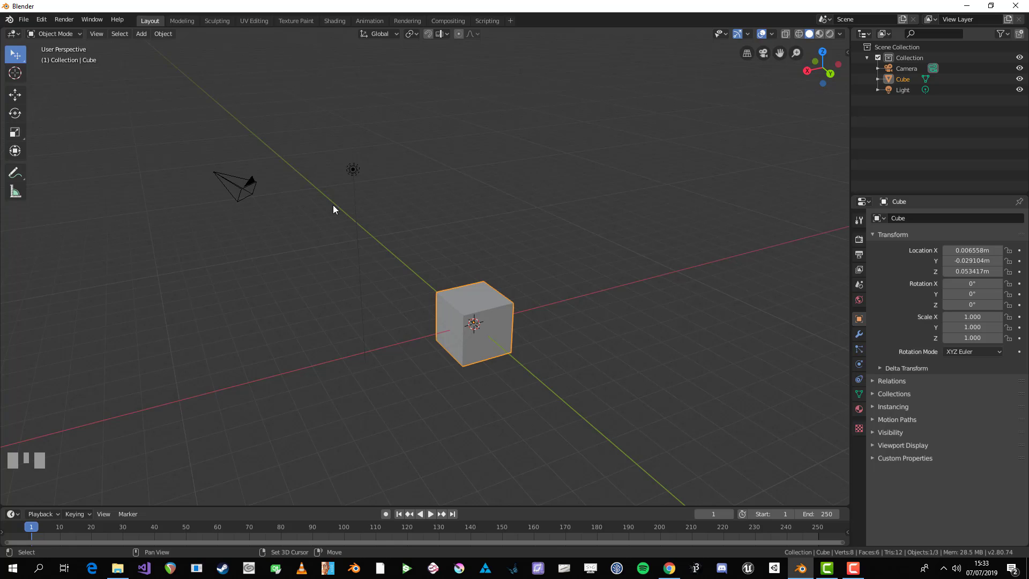
pyautogui.keyDown('shift'); pyautogui.click(353, 169); pyautogui.keyUp('shift')
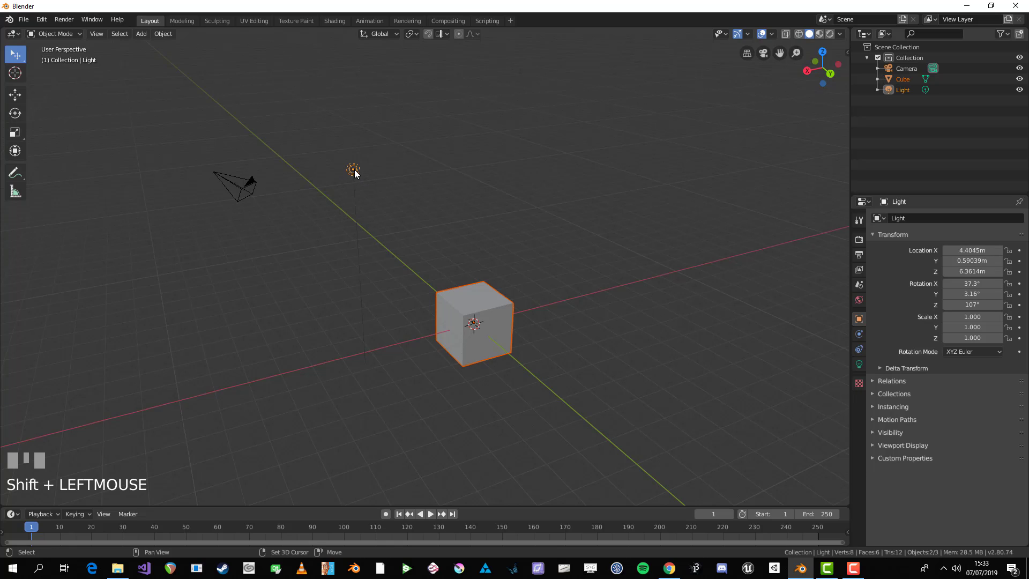
pyautogui.keyDown('shift'); pyautogui.click(252, 185); pyautogui.keyUp('shift')
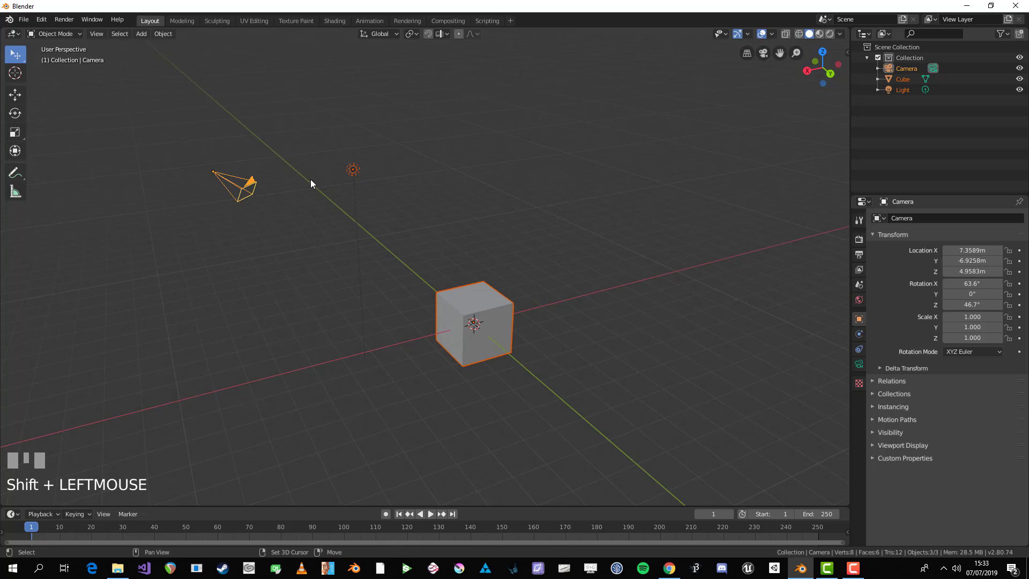
# - Keep all three objects selected while making the cube and then the light the active object
pyautogui.scroll(1, 342, 189)
pyautogui.keyDown('shift'); pyautogui.moveTo(342, 191); pyautogui.dragTo(326, 164, button='middle'); pyautogui.keyUp('shift')
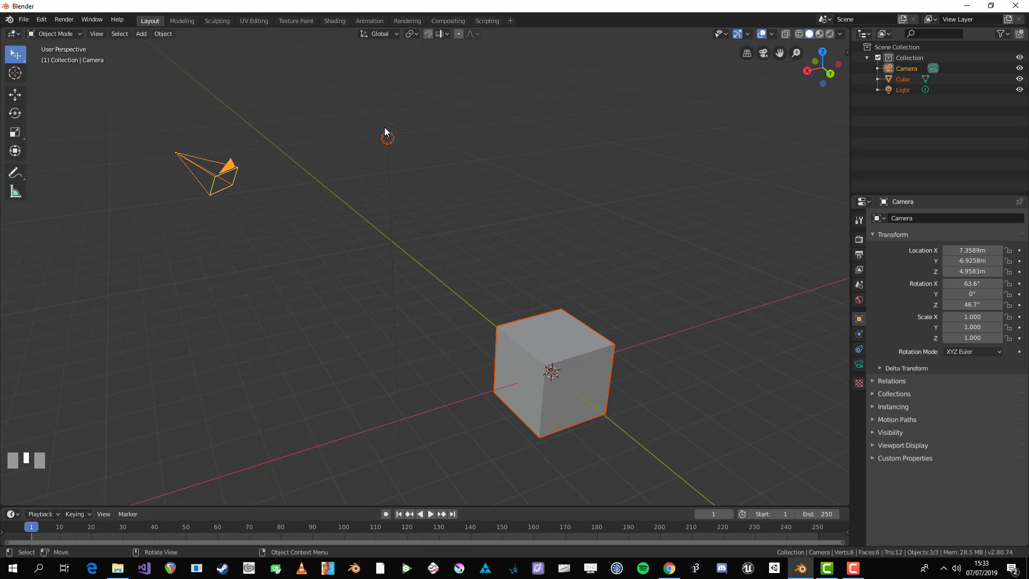
pyautogui.keyDown('shift'); pyautogui.click(545, 350); pyautogui.keyUp('shift')
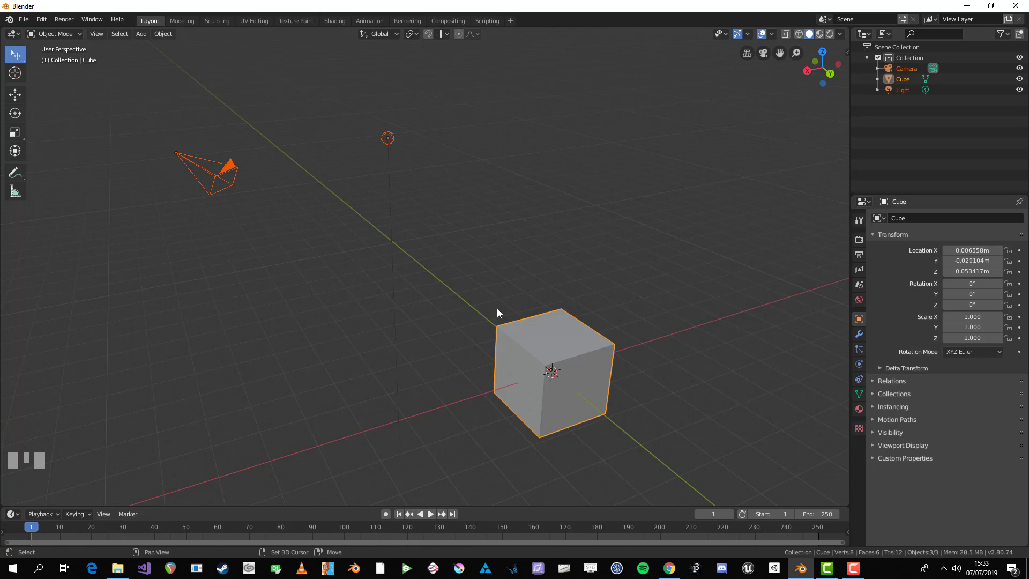
pyautogui.keyDown('shift'); pyautogui.click(385, 142); pyautogui.keyUp('shift')
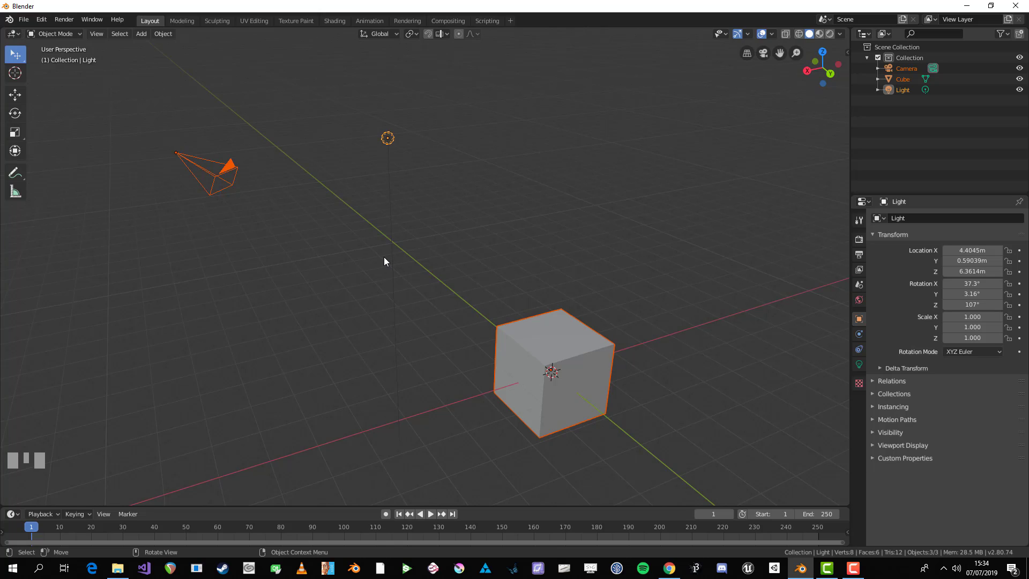
# - Remove the light and the camera from the selection one at a time, and deselect everything else
pyautogui.scroll(-1, 390, 429)
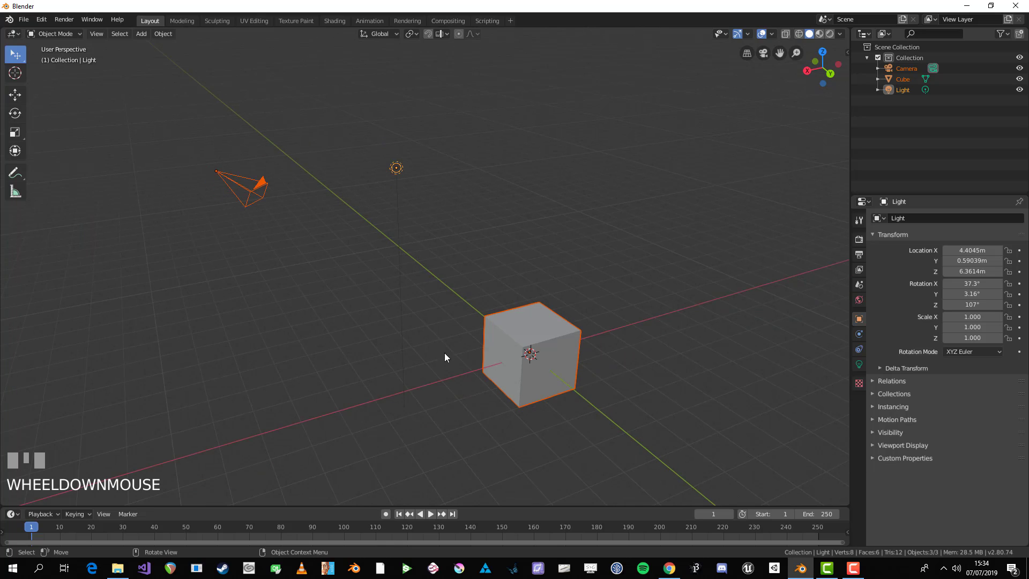
pyautogui.keyDown('shift'); pyautogui.moveTo(452, 338); pyautogui.dragTo(437, 338, button='middle'); pyautogui.keyUp('shift')
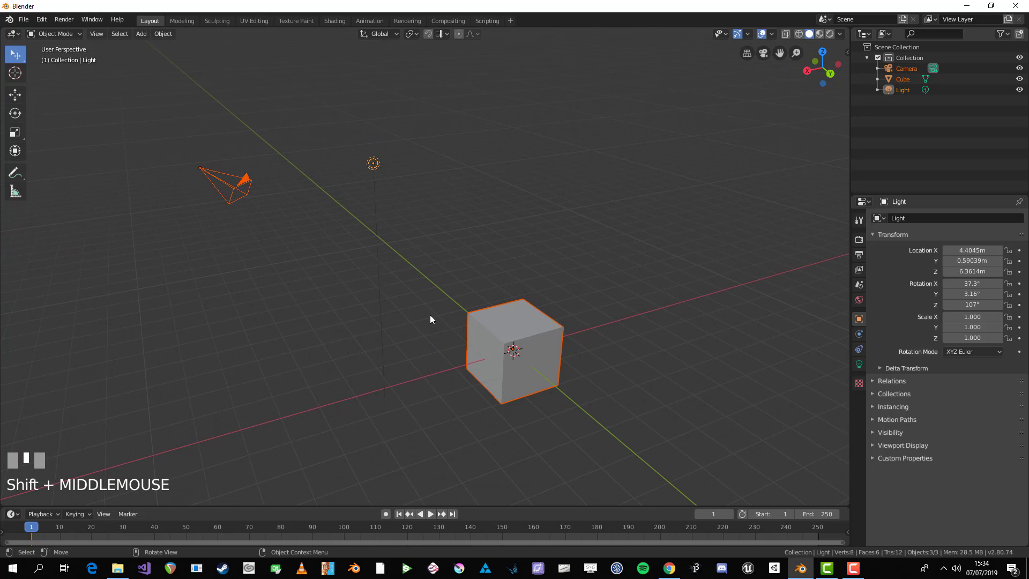
pyautogui.keyDown('shift'); pyautogui.click(374, 165); pyautogui.keyUp('shift')
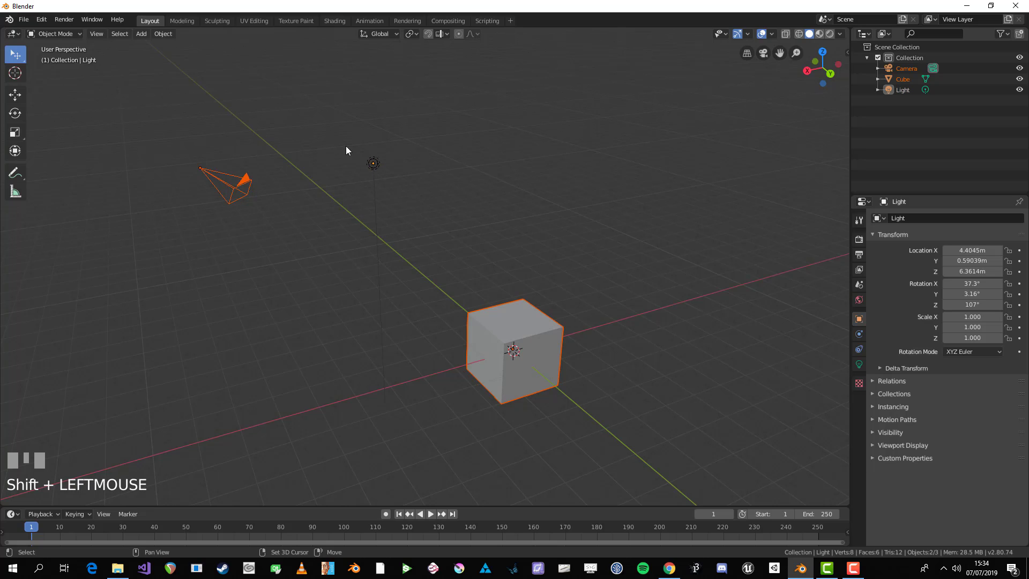
pyautogui.scroll(1, 384, 191)
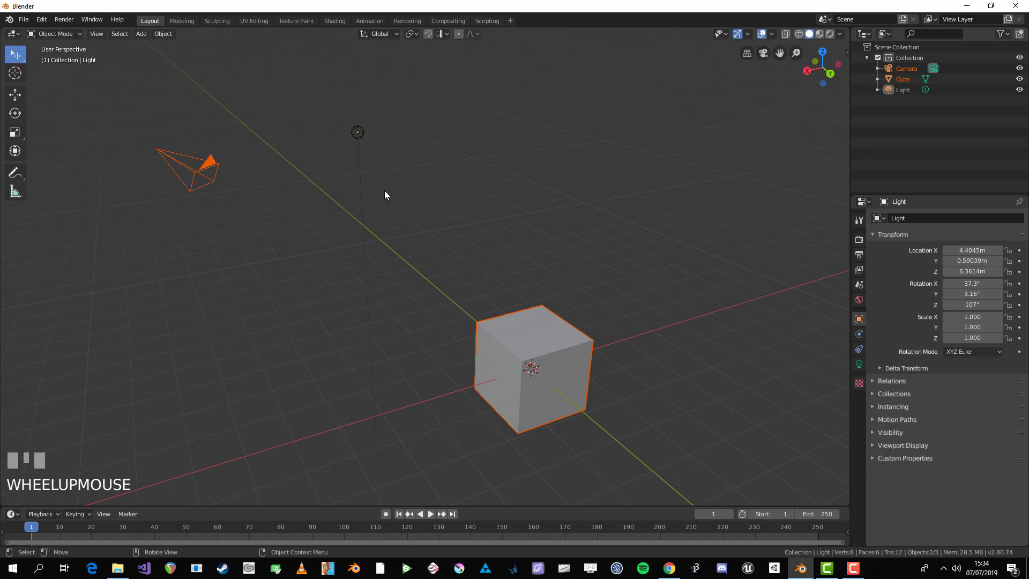
pyautogui.keyDown('shift'); pyautogui.click(199, 177); pyautogui.keyUp('shift')
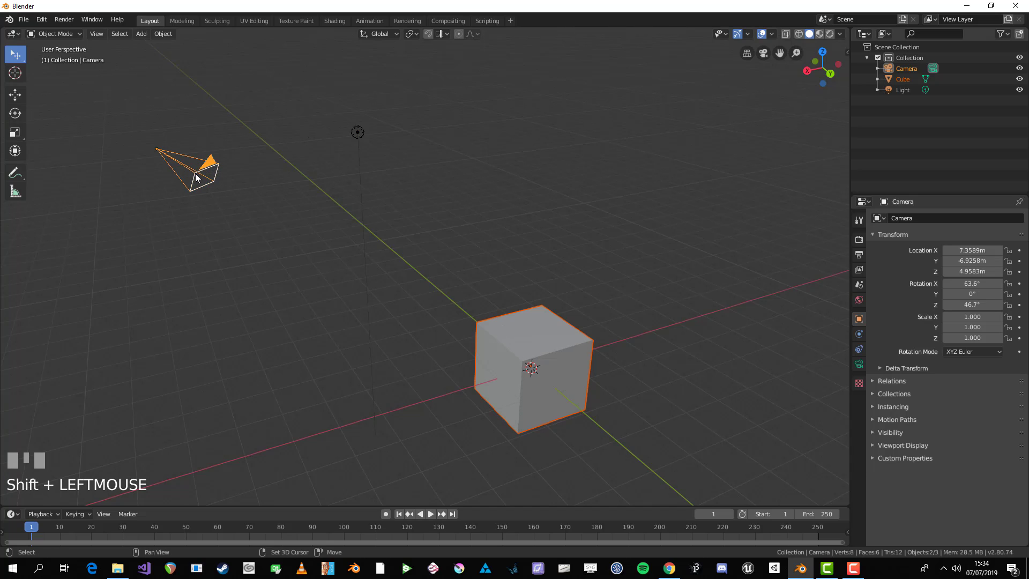
pyautogui.keyDown('shift'); pyautogui.click(196, 174); pyautogui.keyUp('shift')
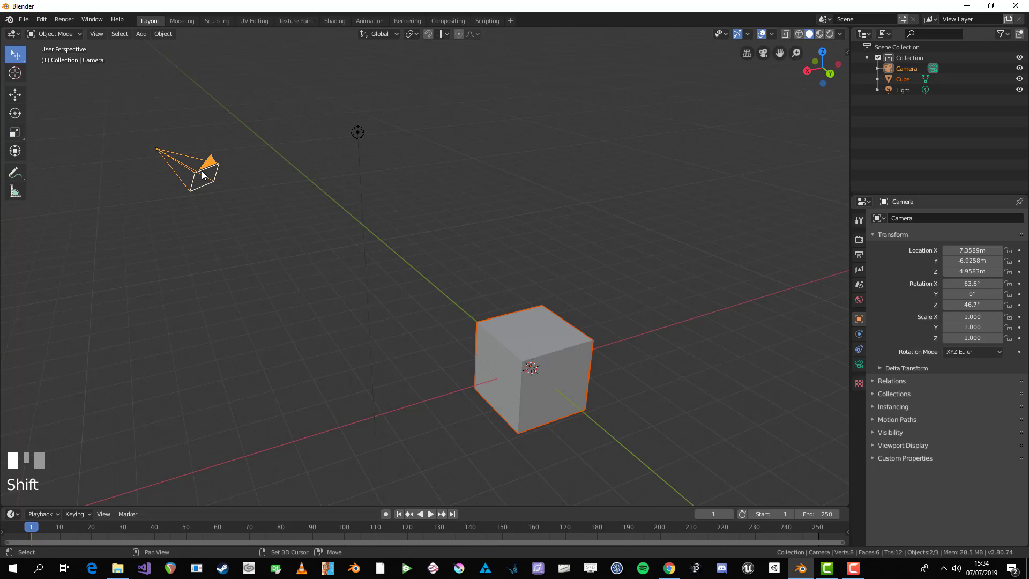
pyautogui.keyDown('shift'); pyautogui.click(182, 157); pyautogui.keyUp('shift')
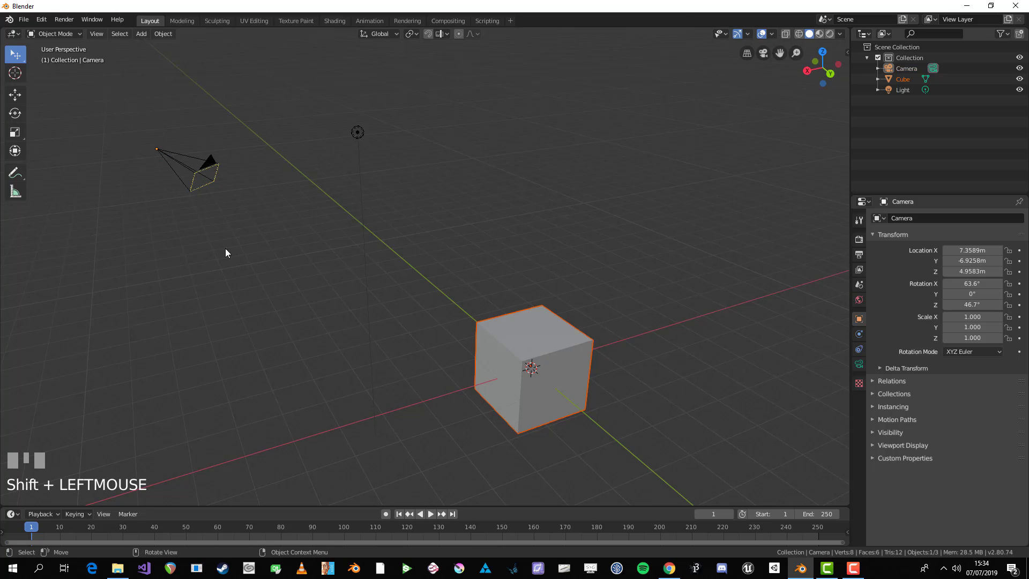
pyautogui.scroll(-2, 533, 349)
pyautogui.click(483, 240)
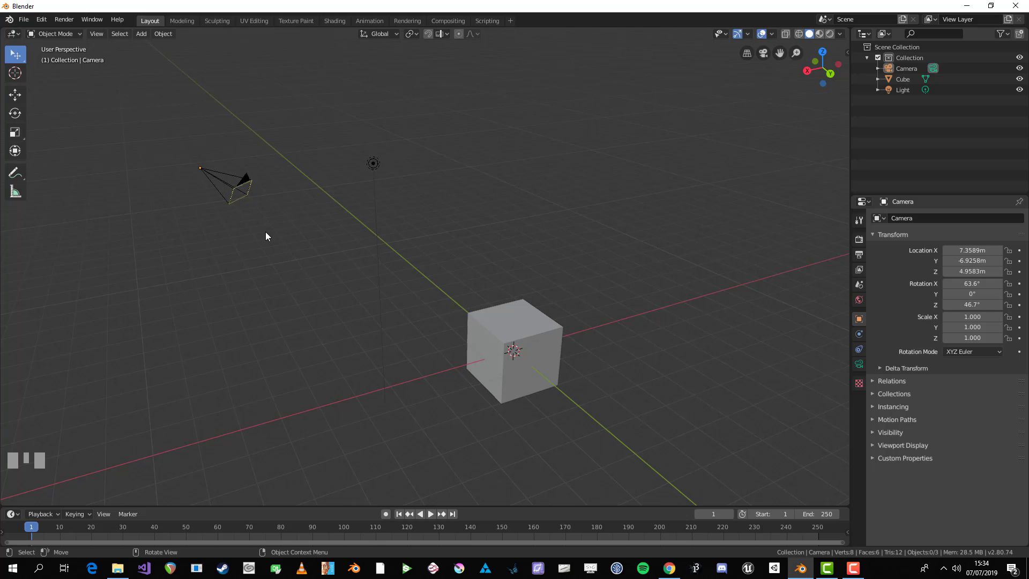
# - Start Circle Select and brush over the camera and light to select both
pyautogui.click(20, 58)
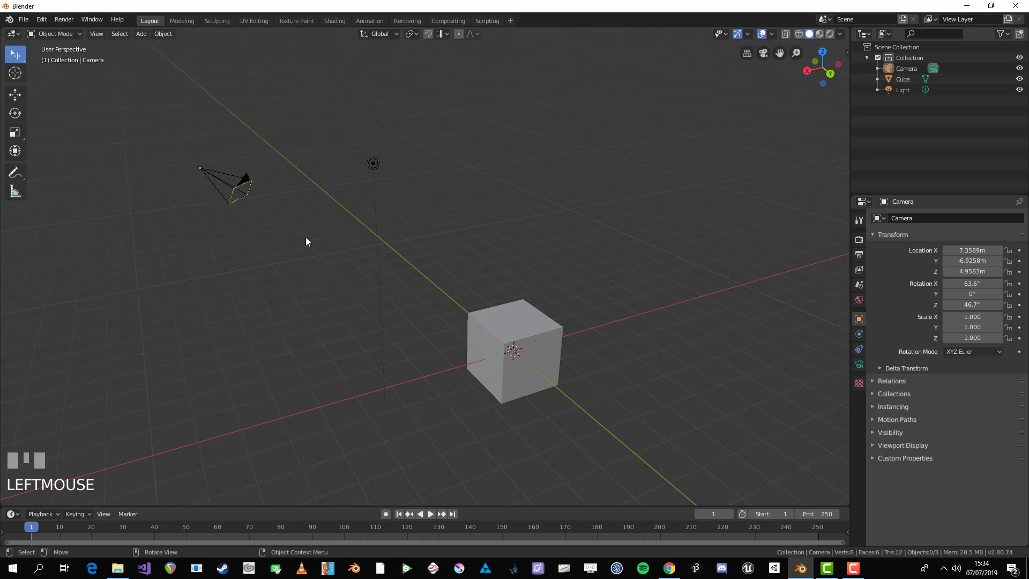
pyautogui.press('c')
pyautogui.moveTo(205, 129)
pyautogui.mouseDown()
pyautogui.moveTo(236, 198)
pyautogui.moveTo(390, 179)
pyautogui.mouseUp()
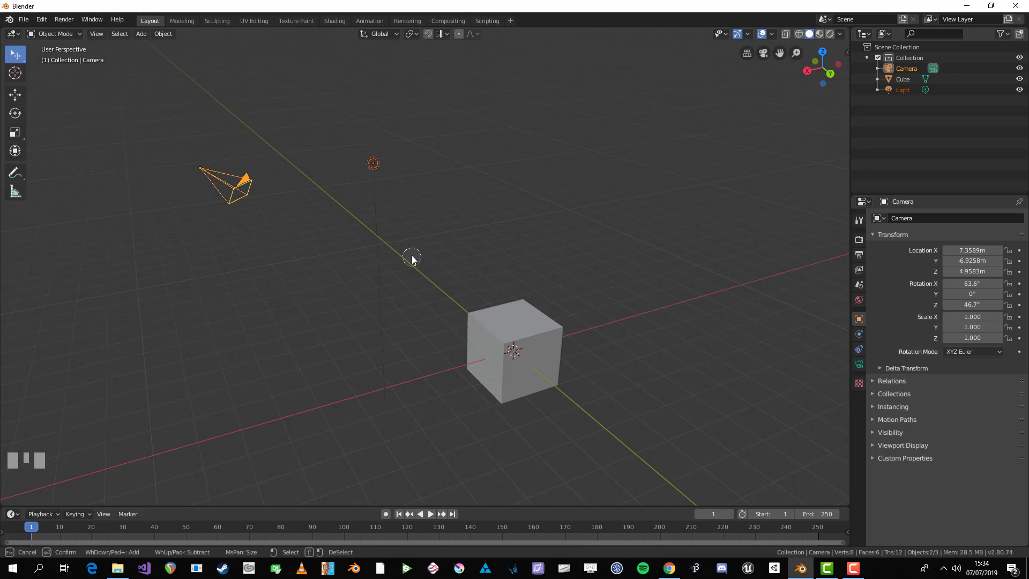
# - Grow and shrink the selection circle, leave it large, and add the cube to the selection with it
pyautogui.scroll(-20, 415, 249)
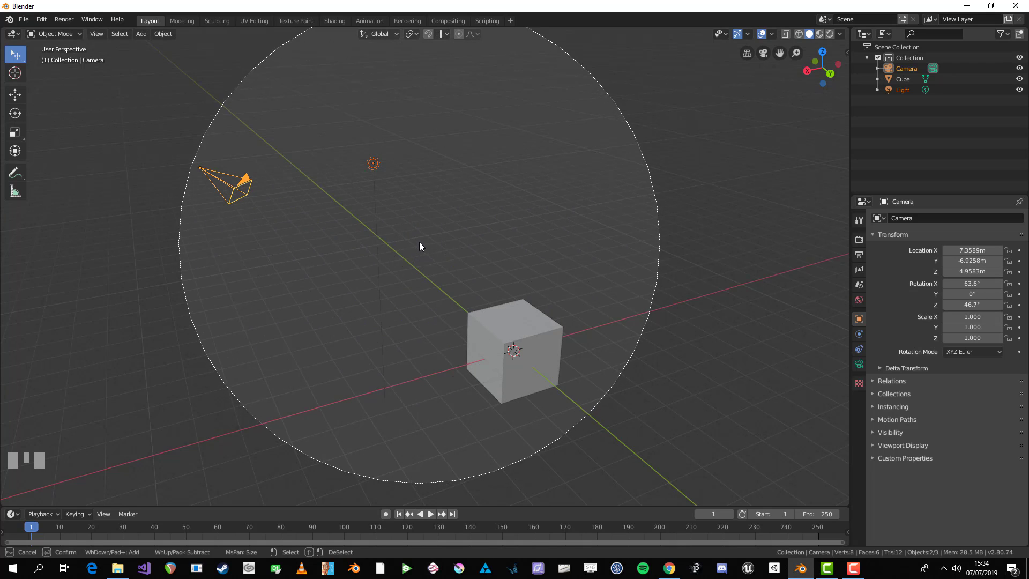
pyautogui.scroll(15, 418, 246)
pyautogui.scroll(-6, 413, 242)
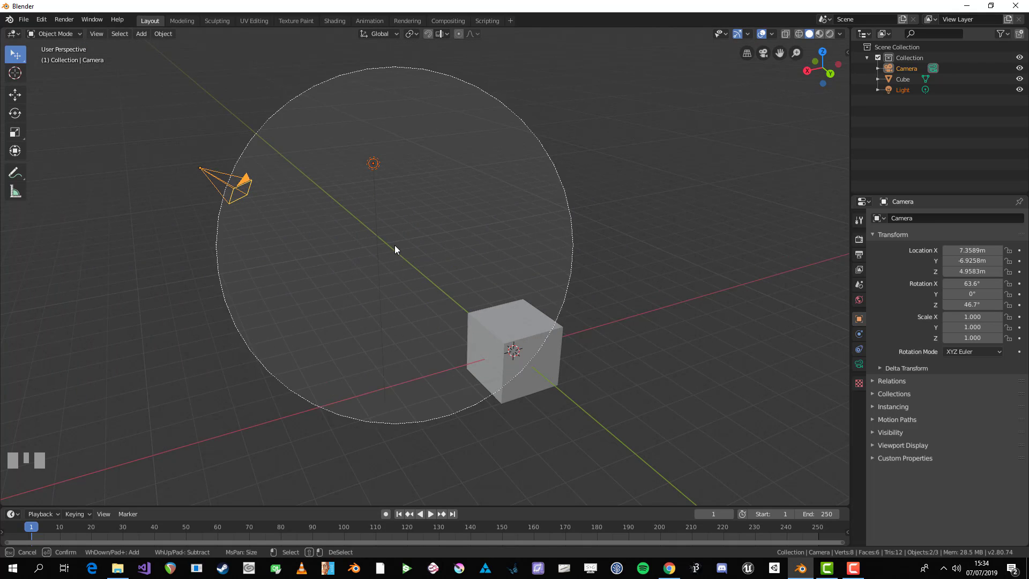
pyautogui.scroll(1, 396, 249)
pyautogui.scroll(15, 395, 247)
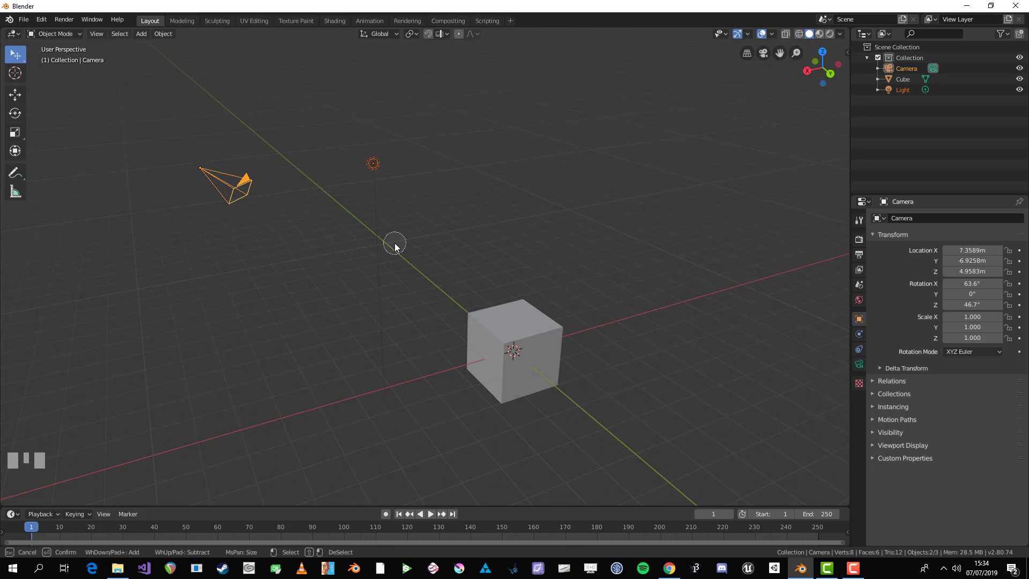
pyautogui.scroll(-15, 419, 271)
pyautogui.click(426, 309)
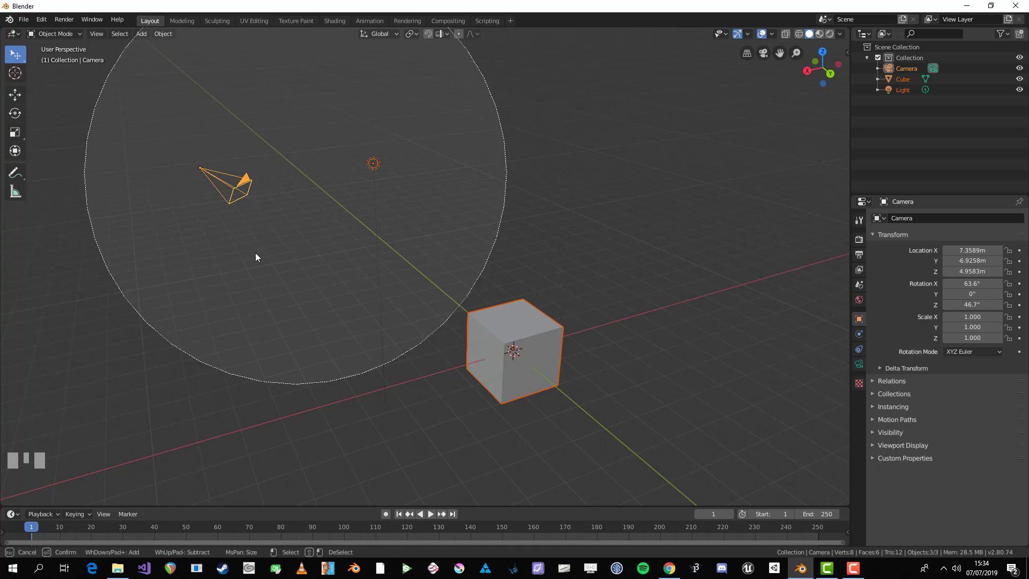
# - Deselect the light and cube with the large circle, select them again, and end Circle Select
pyautogui.keyDown('shift'); pyautogui.click(418, 297); pyautogui.keyUp('shift')
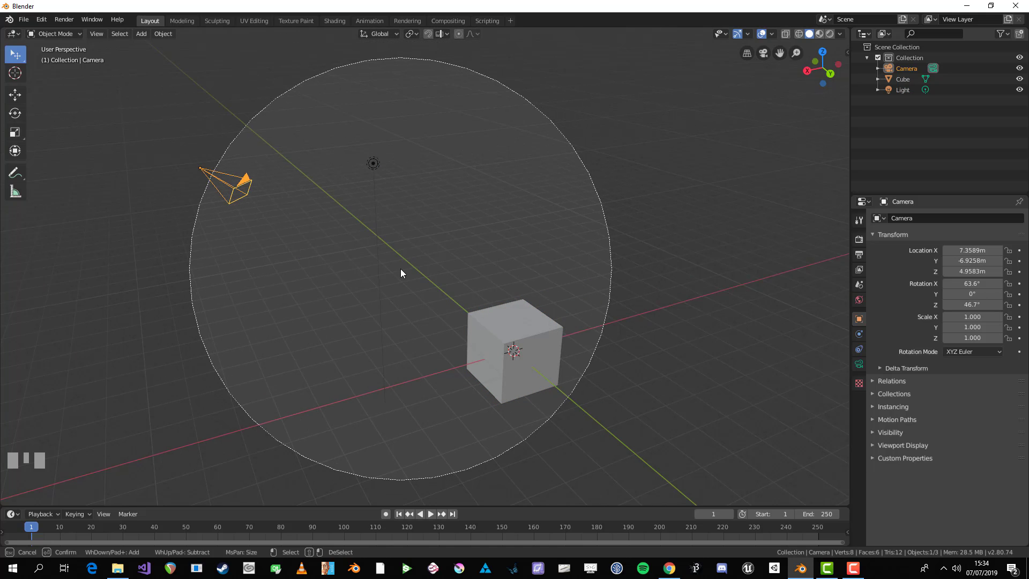
pyautogui.click(401, 268)
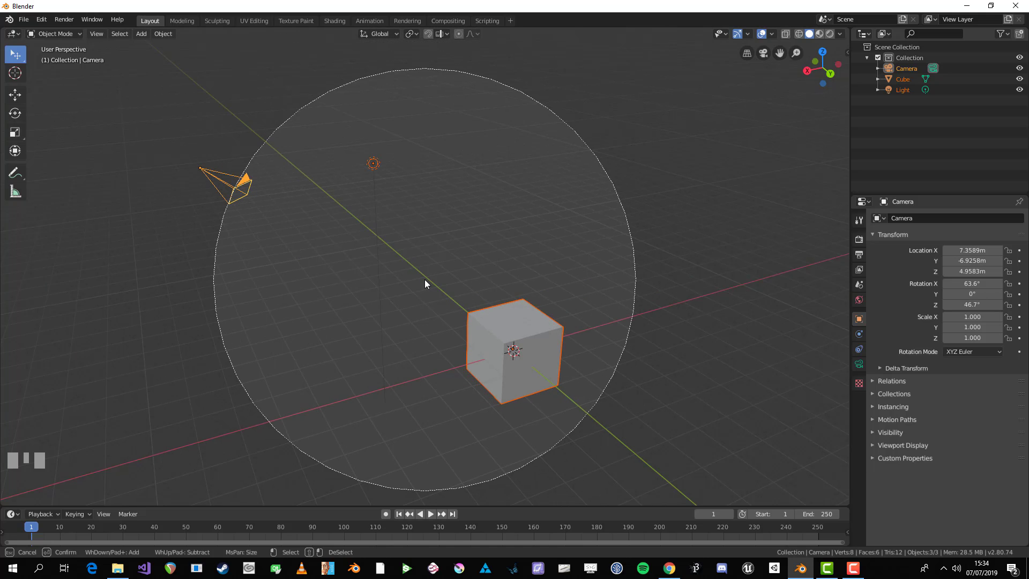
pyautogui.rightClick(424, 277)
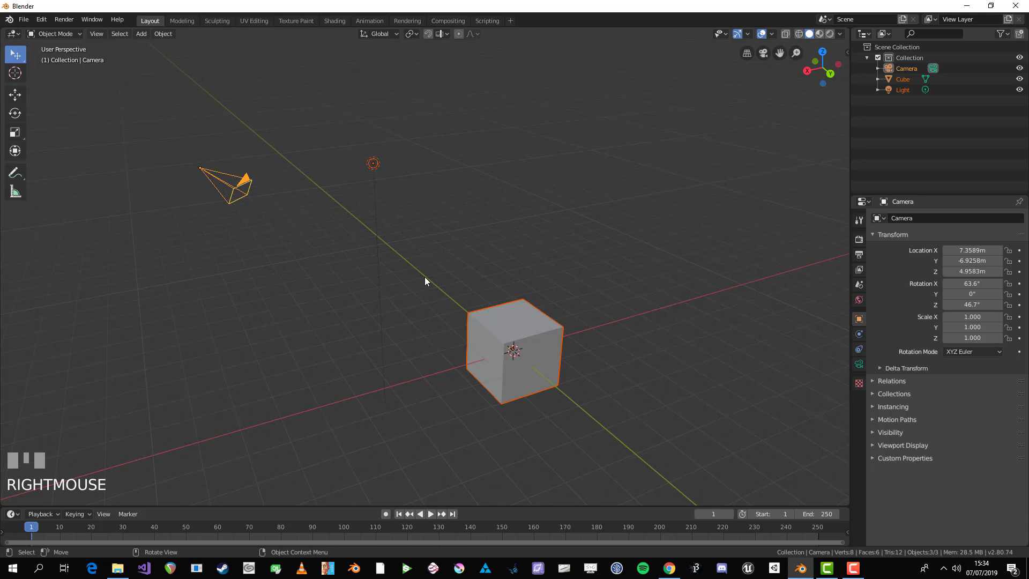
# - Deselect everything and use Circle Select with a smaller circle to select only the camera and light
pyautogui.moveTo(239, 275); pyautogui.dragTo(372, 259, button='middle')
pyautogui.hotkey('alt', 'a')
pyautogui.scroll(8, 330, 232)
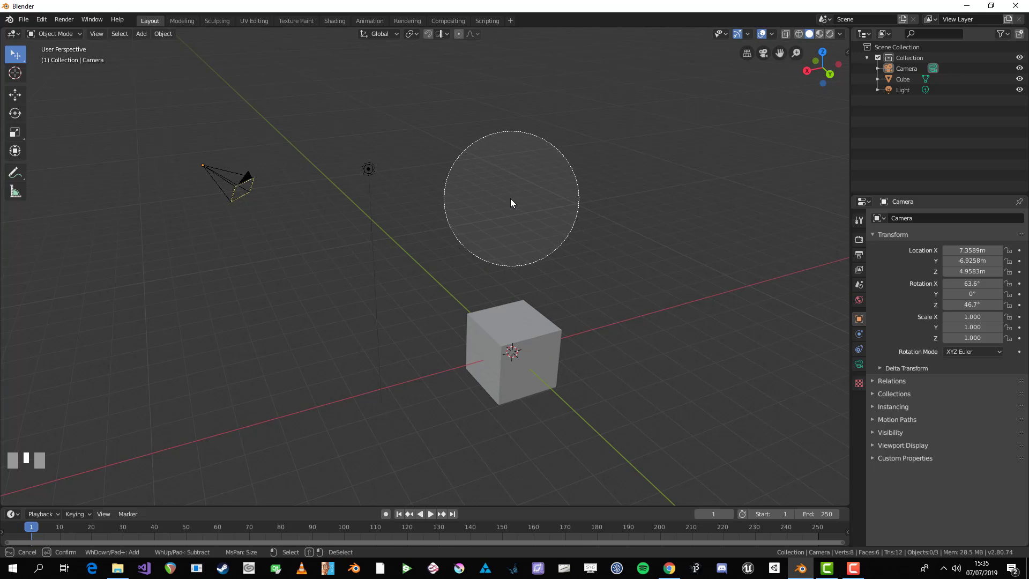
pyautogui.moveTo(511, 198); pyautogui.dragTo(238, 252)
pyautogui.rightClick(458, 241)
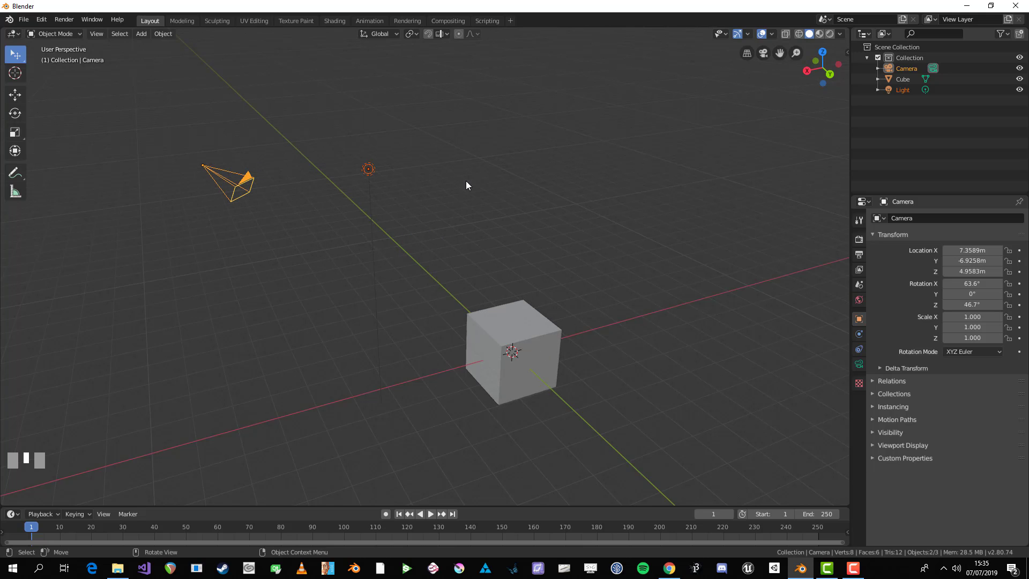
# - Deselect everything and use Box Select to select the camera, light and cube together
pyautogui.moveTo(416, 448)
pyautogui.mouseDown(button='middle')
pyautogui.moveTo(310, 280)
pyautogui.moveTo(304, 291)
pyautogui.moveTo(184, 257)
pyautogui.moveTo(220, 275)
pyautogui.mouseUp(button='middle')
pyautogui.hotkey('alt', 'a')
pyautogui.moveTo(368, 306)
pyautogui.keyDown('shift'); pyautogui.mouseDown(button='middle')
pyautogui.moveTo(357, 286)
pyautogui.moveTo(370, 291)
pyautogui.mouseUp(button='middle'); pyautogui.keyUp('shift')
pyautogui.press('a')
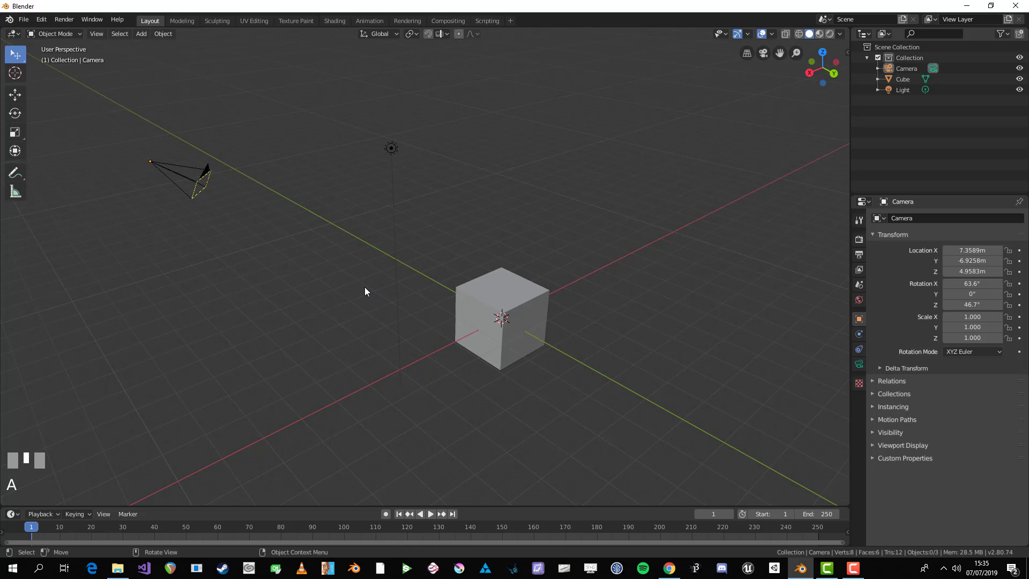
pyautogui.moveTo(365, 291); pyautogui.dragTo(356, 295, button='middle')
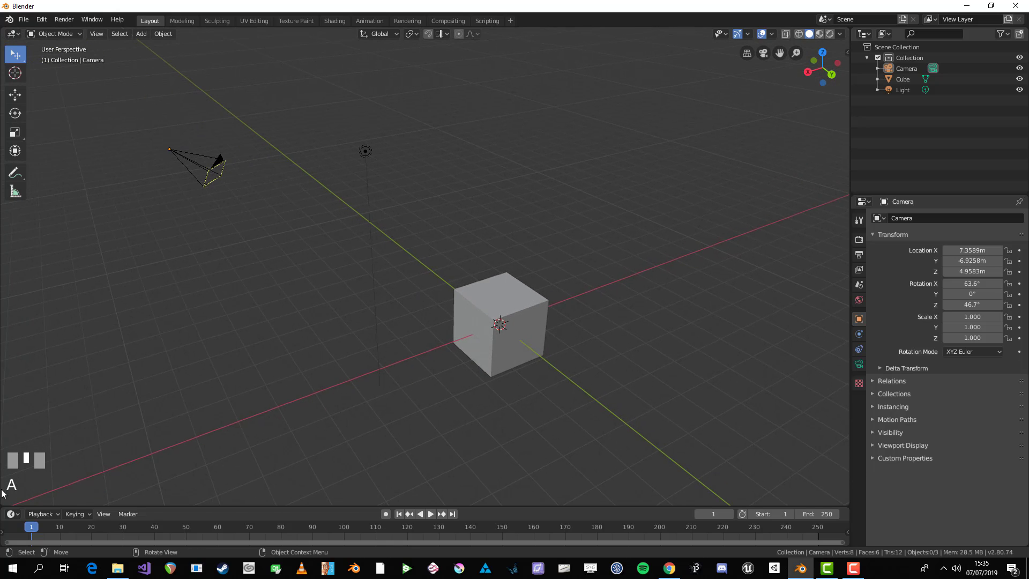
pyautogui.moveTo(387, 335); pyautogui.dragTo(416, 325, button='middle')
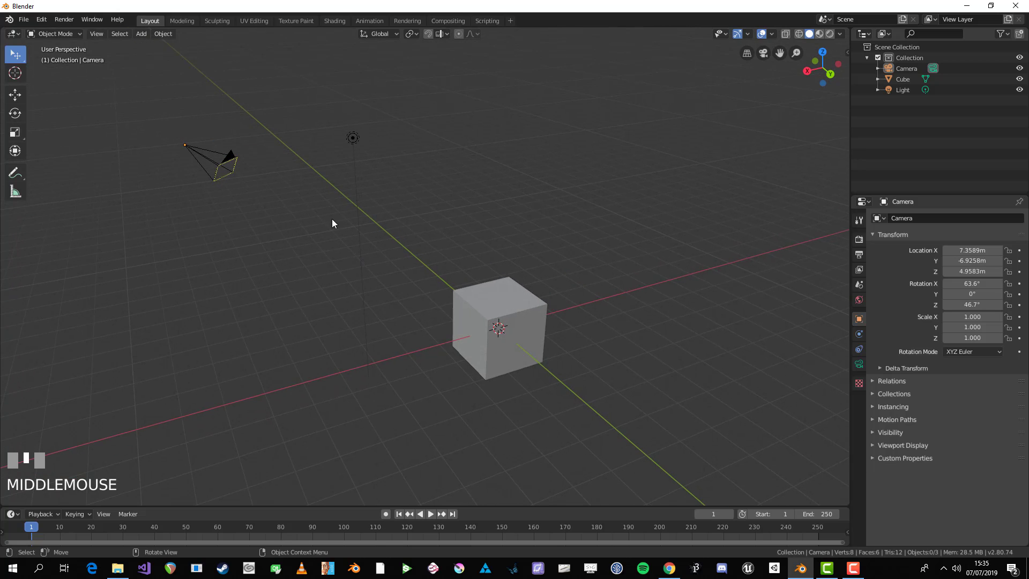
pyautogui.press('b')
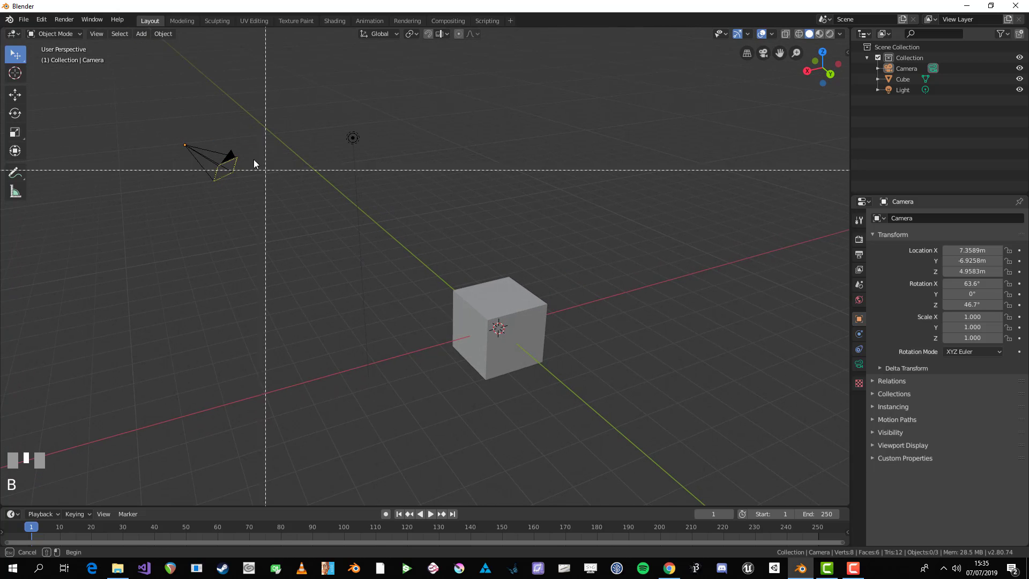
pyautogui.moveTo(143, 77); pyautogui.dragTo(592, 402)
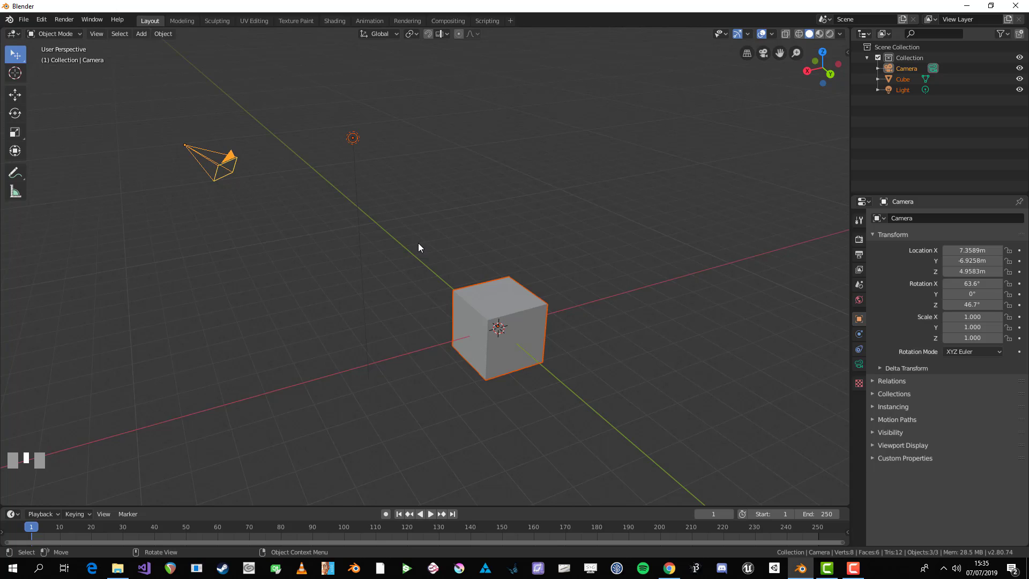
# - Use Box Select around the light and cube to remove both from the selection, keeping the camera selected
pyautogui.press('b')
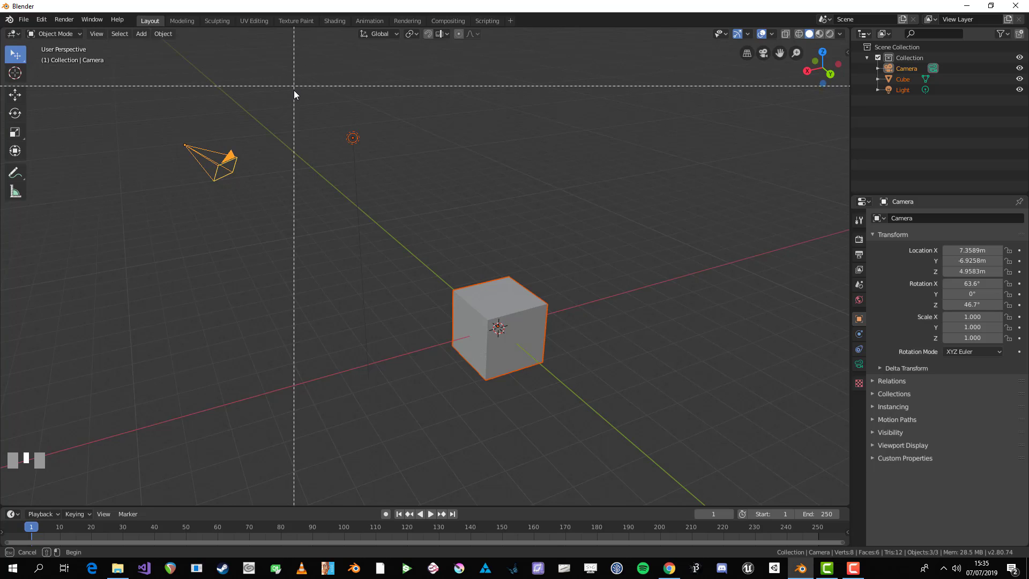
pyautogui.moveTo(285, 79); pyautogui.dragTo(564, 395)
pyautogui.press('b')
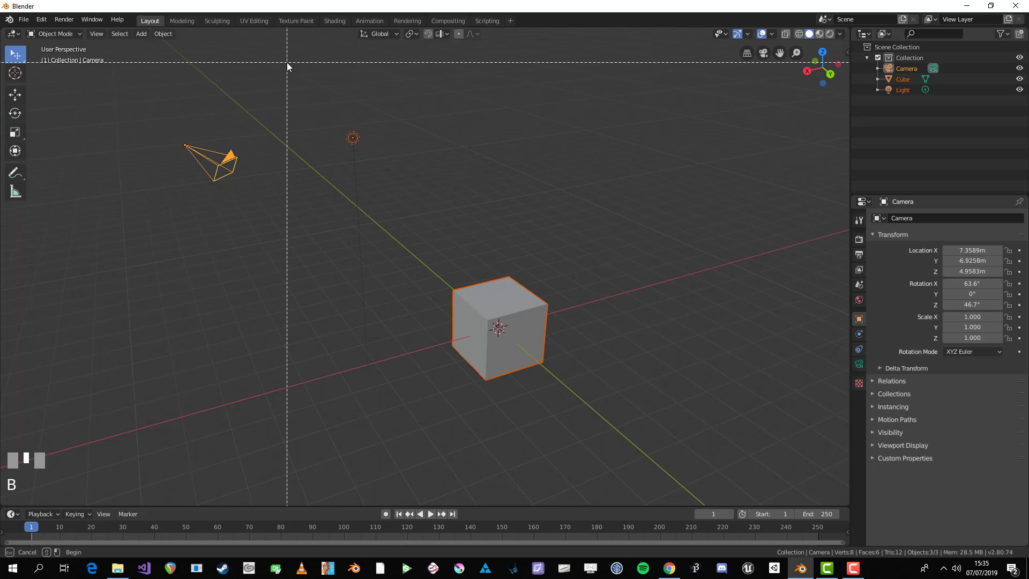
pyautogui.moveTo(287, 63); pyautogui.dragTo(603, 432)
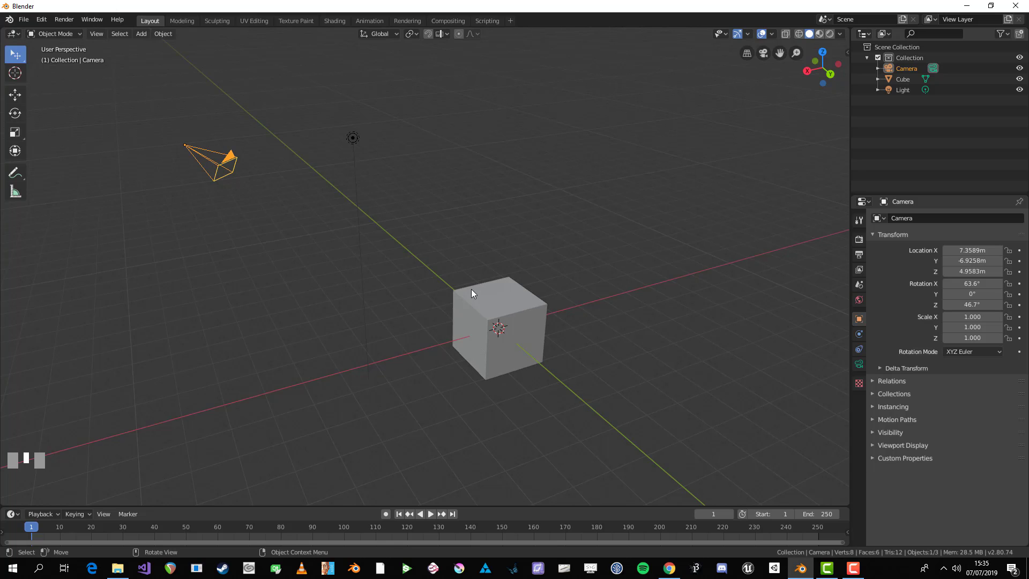
# - Deselect everything and select the cube, adding the light and camera to the selection one by one
pyautogui.hotkey('alt', 'a')
pyautogui.keyDown('shift'); pyautogui.moveTo(422, 213); pyautogui.dragTo(506, 210, button='middle'); pyautogui.keyUp('shift')
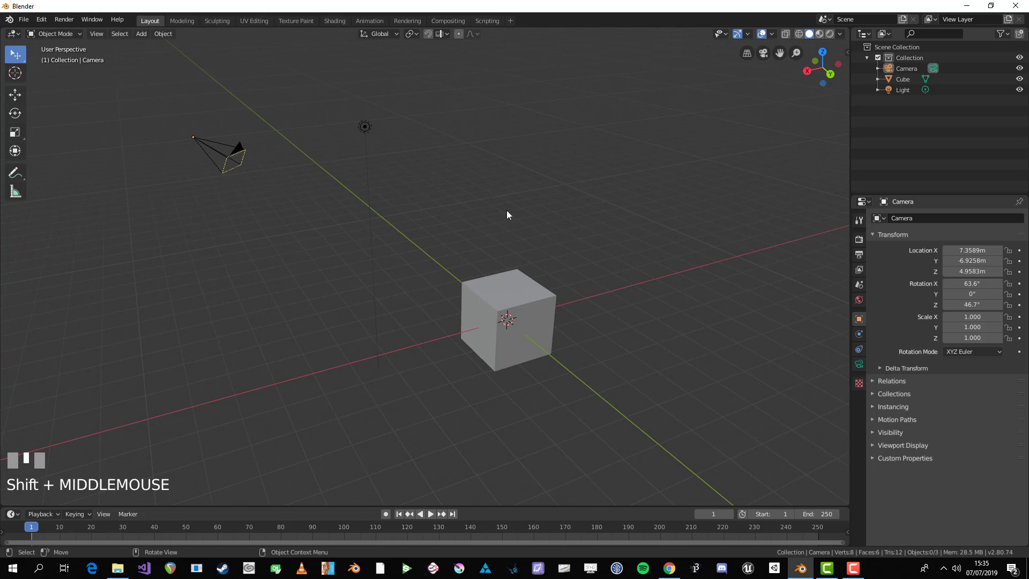
pyautogui.click(514, 342)
pyautogui.keyDown('shift'); pyautogui.click(367, 129); pyautogui.keyUp('shift')
pyautogui.keyDown('shift'); pyautogui.click(225, 151); pyautogui.keyUp('shift')
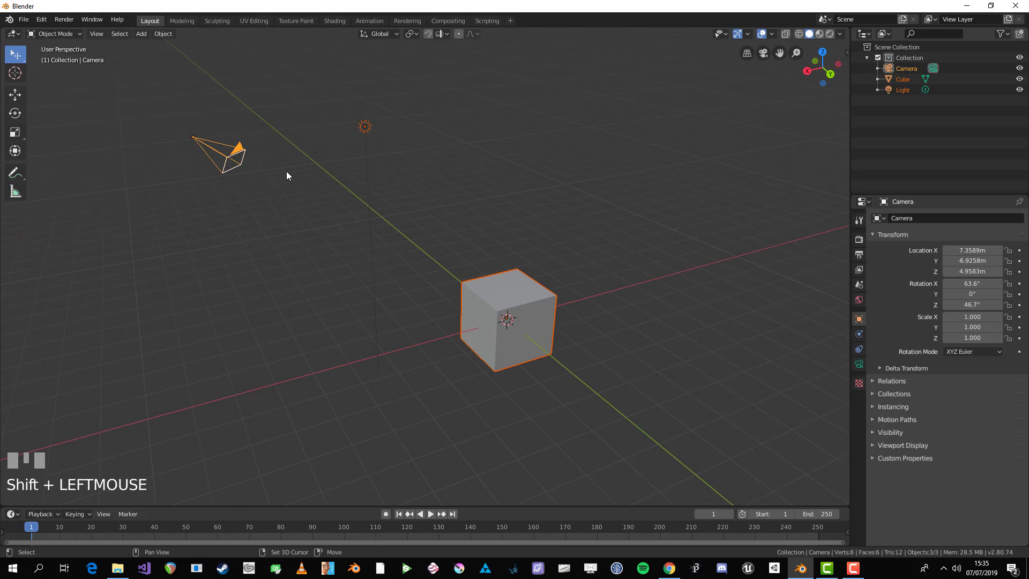
# - Use Circle Select to brush over the camera, light and cube to deselect them, and end Circle Select
pyautogui.press('c')
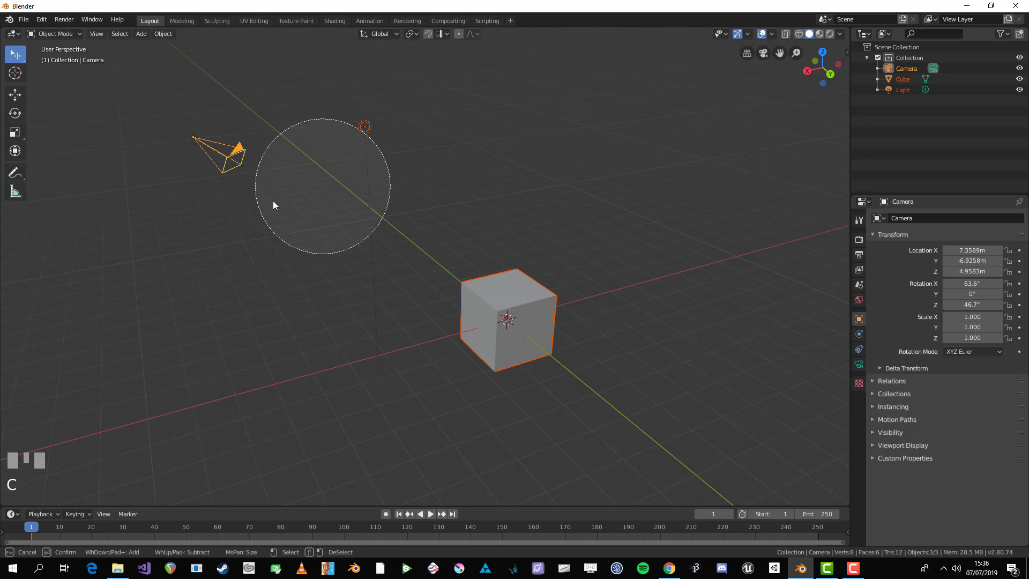
pyautogui.moveTo(219, 160)
pyautogui.mouseDown(button='middle')
pyautogui.moveTo(377, 133)
pyautogui.moveTo(415, 290)
pyautogui.moveTo(521, 422)
pyautogui.mouseUp(button='middle')
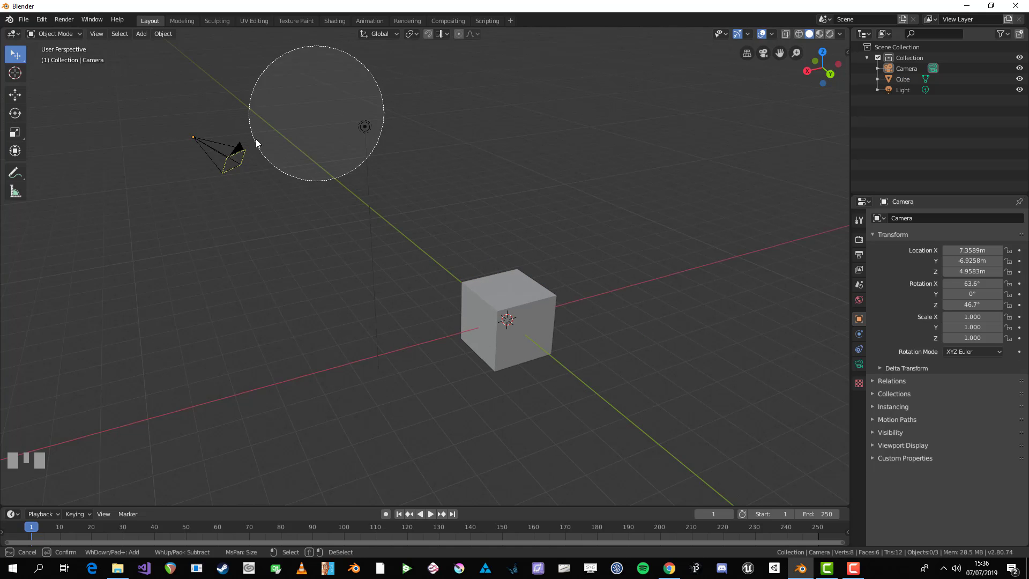
pyautogui.rightClick(361, 243)
pyautogui.scroll(-1, 503, 284)
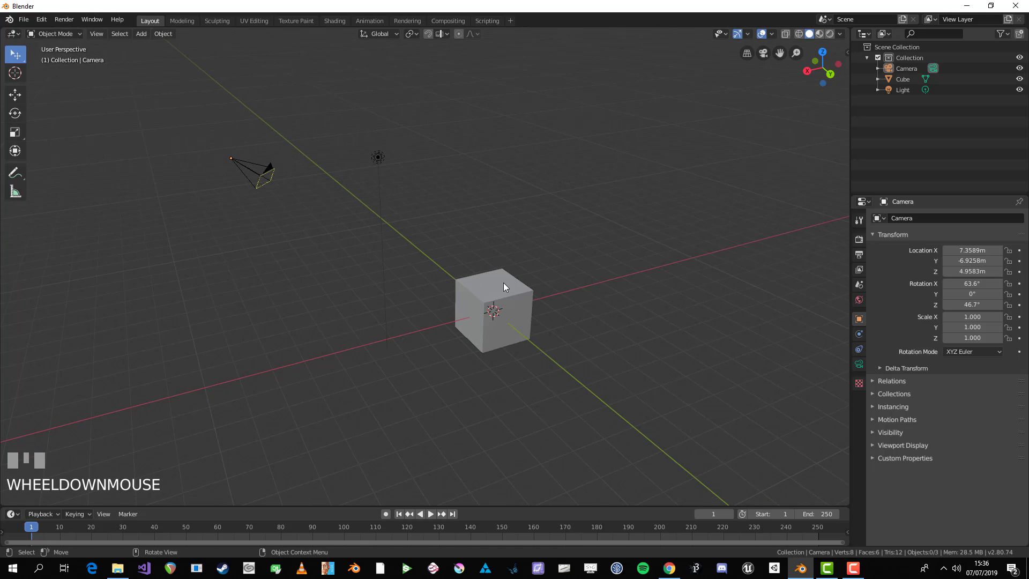
pyautogui.moveTo(503, 281); pyautogui.dragTo(497, 276, button='middle')
pyautogui.hotkey('alt', 'a')
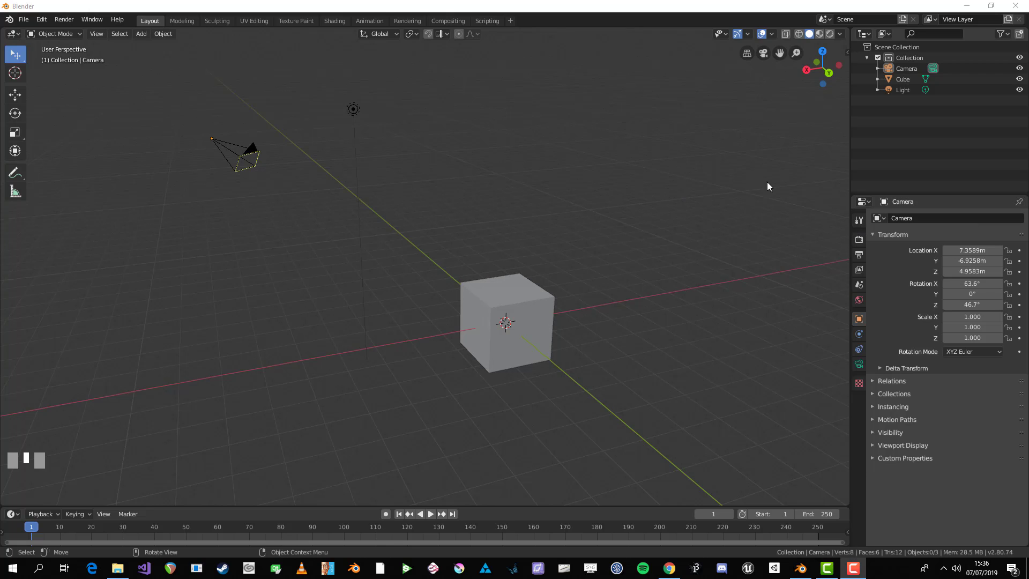
# - Select only the cube, and collapse and expand its Transform properties
pyautogui.moveTo(718, 207); pyautogui.dragTo(540, 217, button='middle')
pyautogui.scroll(-1, 541, 211)
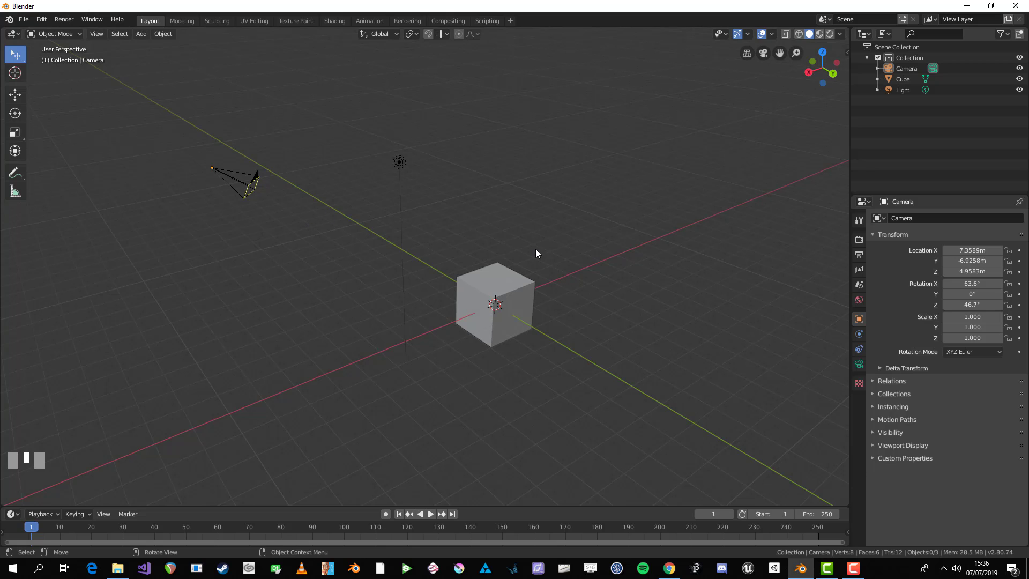
pyautogui.moveTo(593, 351)
pyautogui.mouseDown(button='middle')
pyautogui.moveTo(562, 344)
pyautogui.moveTo(629, 343)
pyautogui.moveTo(594, 348)
pyautogui.mouseUp(button='middle')
pyautogui.click(499, 279)
pyautogui.scroll(3, 499, 279)
pyautogui.keyDown('shift'); pyautogui.moveTo(579, 283); pyautogui.dragTo(488, 252, button='middle'); pyautogui.keyUp('shift')
pyautogui.scroll(-1, 517, 253)
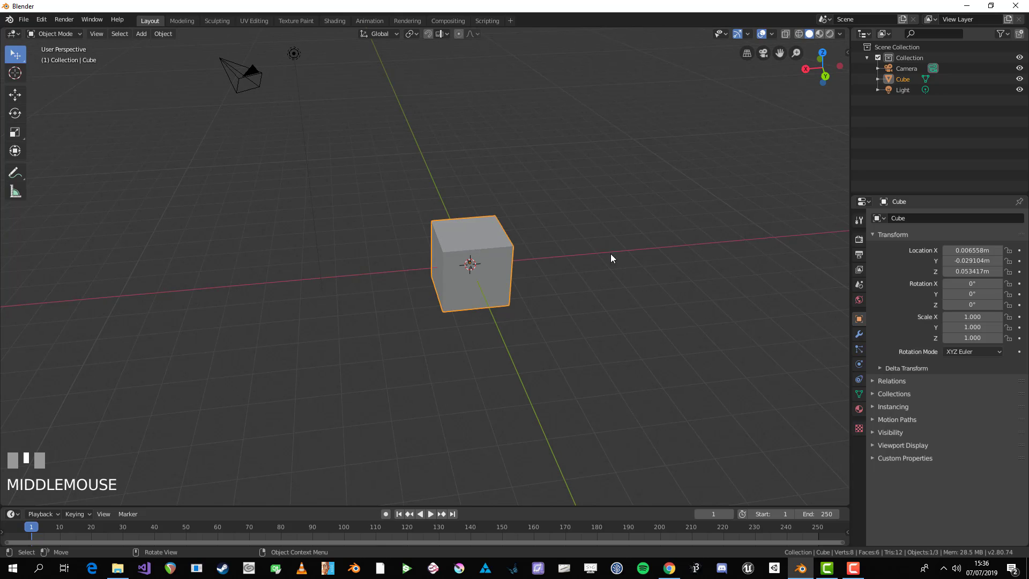
pyautogui.click(870, 234)
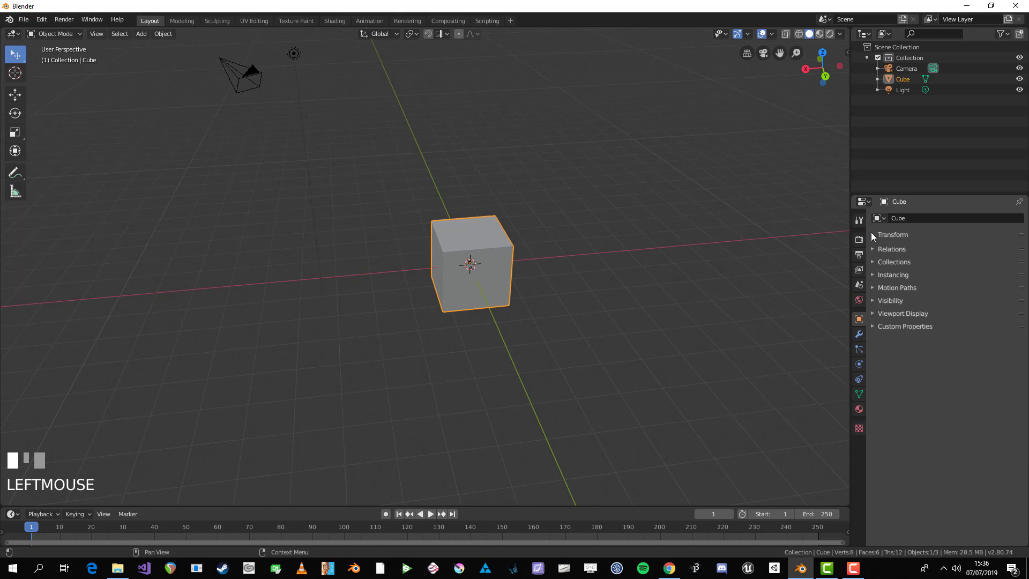
pyautogui.click(872, 235)
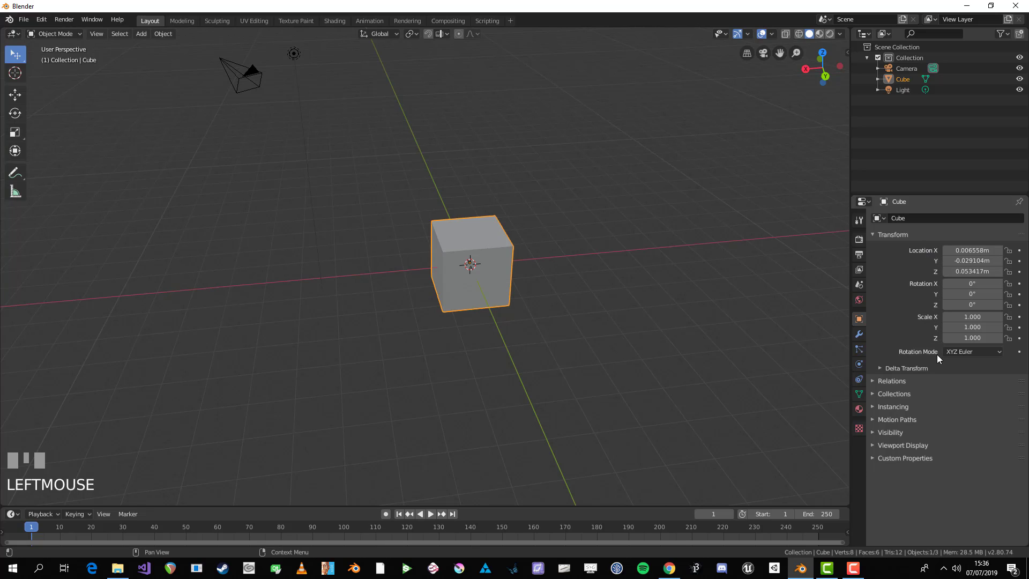
# - Change the cube's location values to about X 0.377 m, Y -1.649 m and Z 0.403 m
pyautogui.click(966, 251)
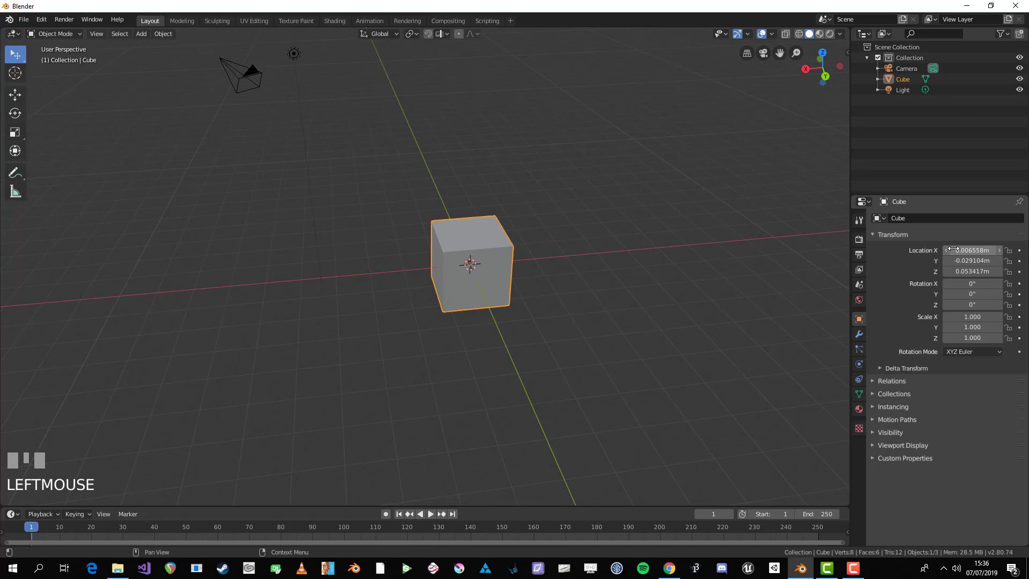
pyautogui.moveTo(957, 250); pyautogui.dragTo(981, 250)
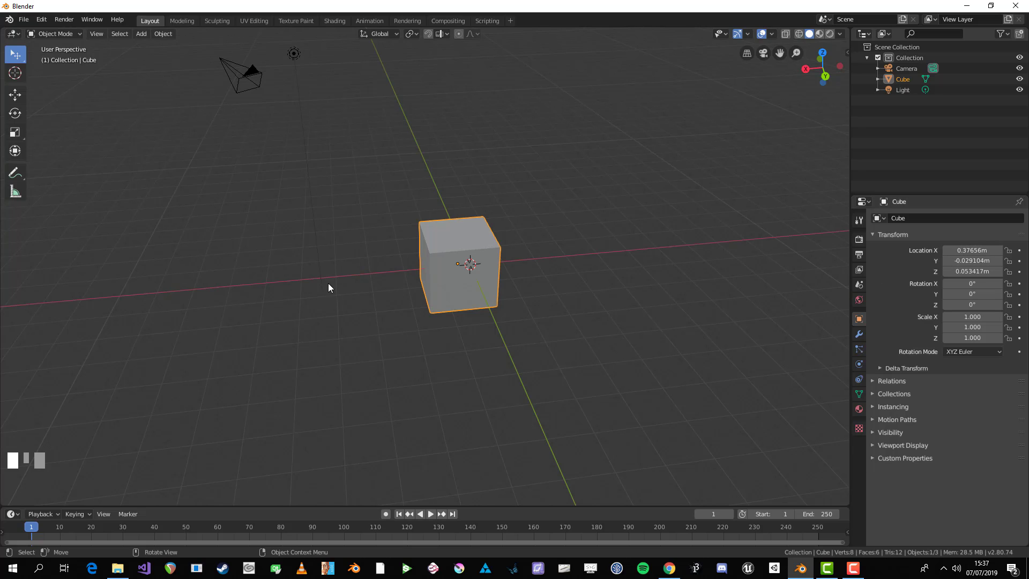
pyautogui.moveTo(971, 260); pyautogui.dragTo(884, 260)
pyautogui.moveTo(972, 272)
pyautogui.mouseDown()
pyautogui.moveTo(1007, 271)
pyautogui.moveTo(984, 271)
pyautogui.mouseUp()
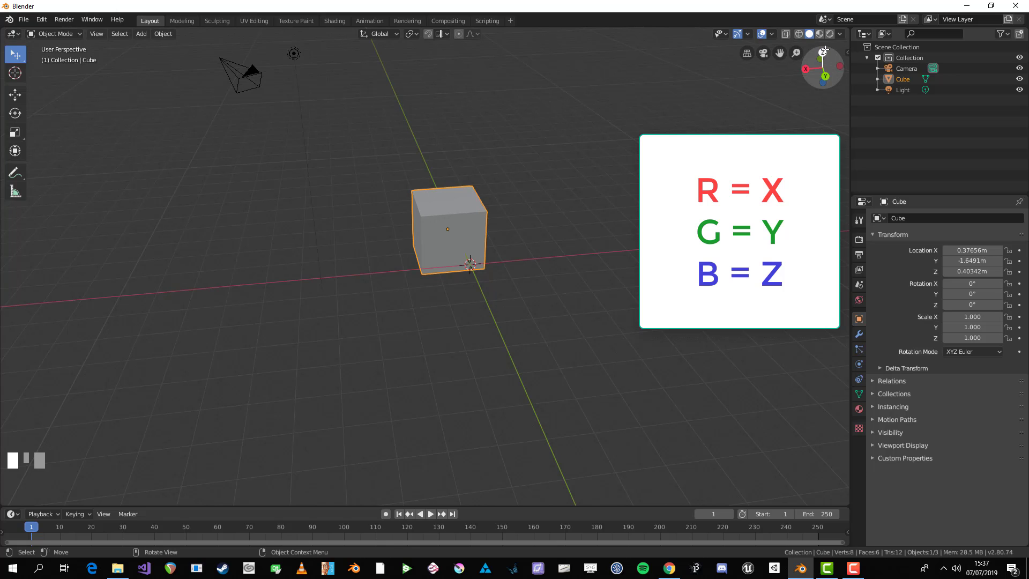
# - Change the cube's location to about X -0.403 m and Y -0.139 m, and view it from different angles
pyautogui.moveTo(539, 199)
pyautogui.mouseDown(button='middle')
pyautogui.moveTo(557, 206)
pyautogui.moveTo(526, 215)
pyautogui.moveTo(536, 216)
pyautogui.mouseUp(button='middle')
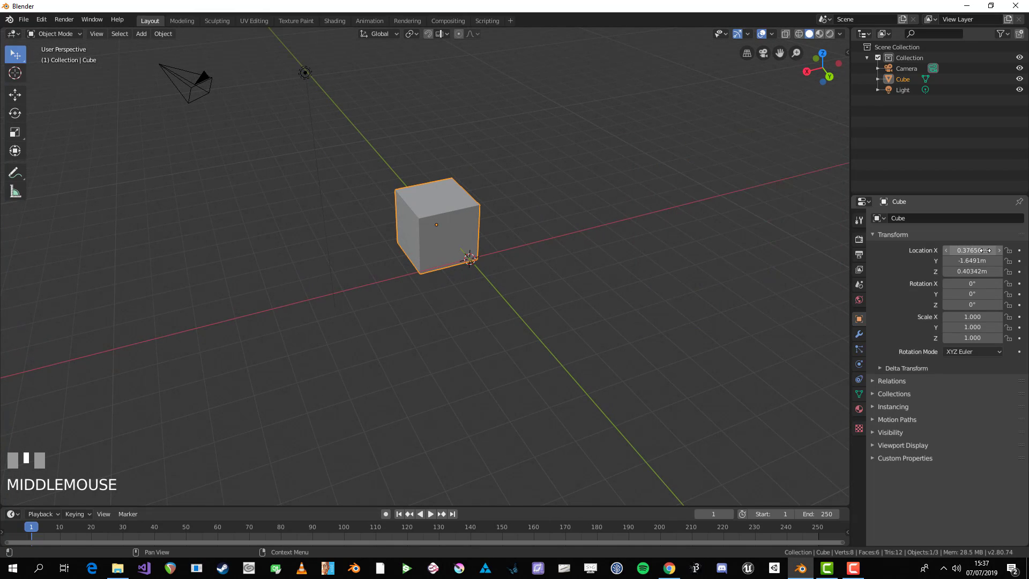
pyautogui.moveTo(973, 249); pyautogui.dragTo(1002, 260)
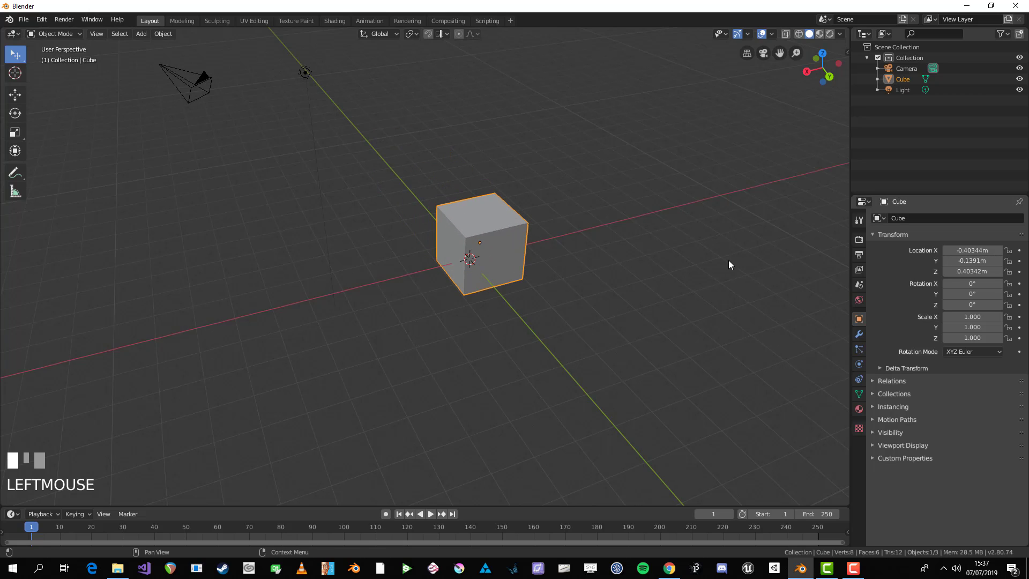
pyautogui.moveTo(679, 247); pyautogui.dragTo(574, 298, button='middle')
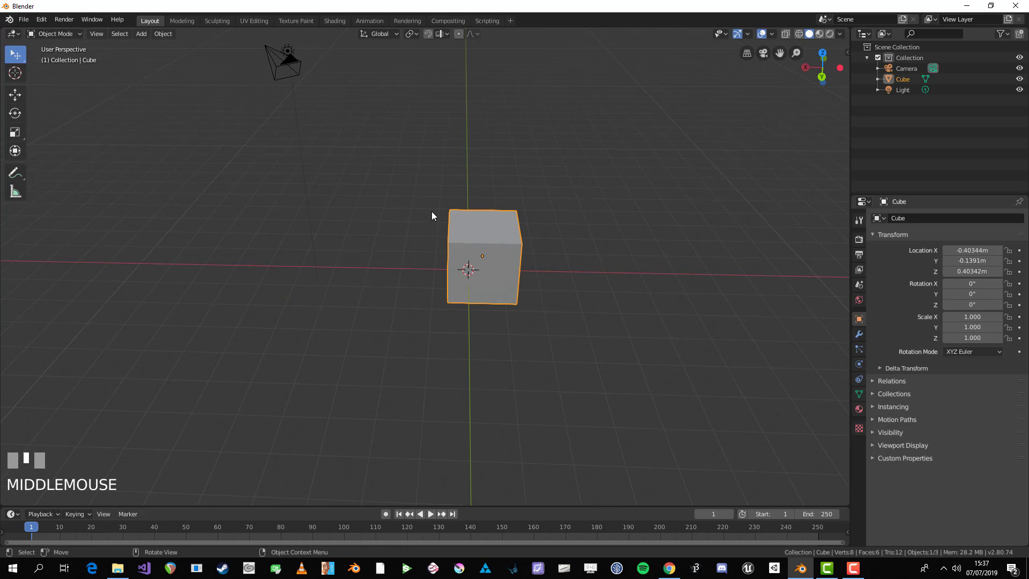
pyautogui.moveTo(515, 268)
pyautogui.mouseDown(button='middle')
pyautogui.moveTo(484, 268)
pyautogui.moveTo(520, 265)
pyautogui.moveTo(526, 275)
pyautogui.moveTo(503, 274)
pyautogui.mouseUp(button='middle')
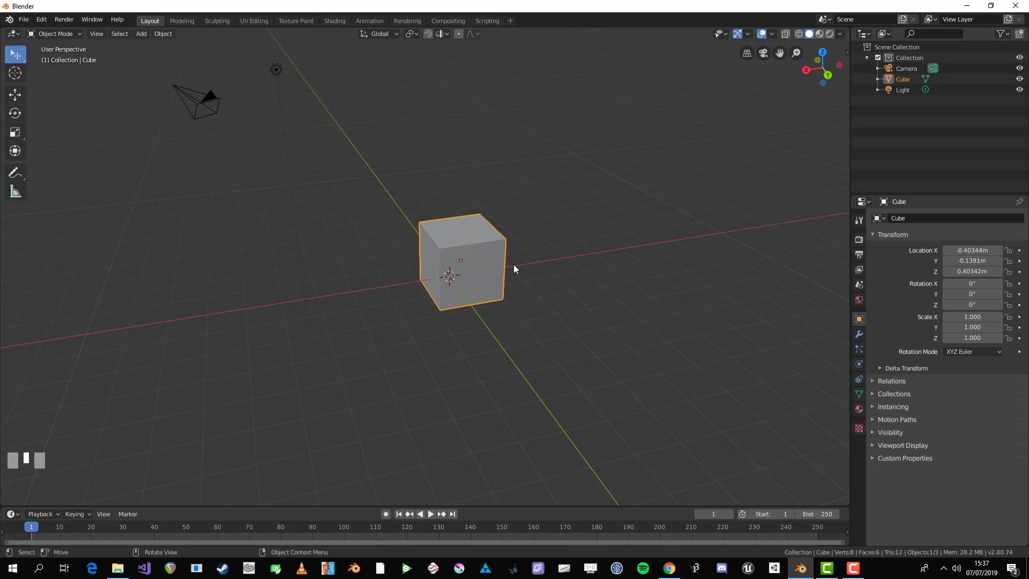
# - Try moving the cube freely and constrained to the X and Y axes, and cancel the move
pyautogui.press('g')
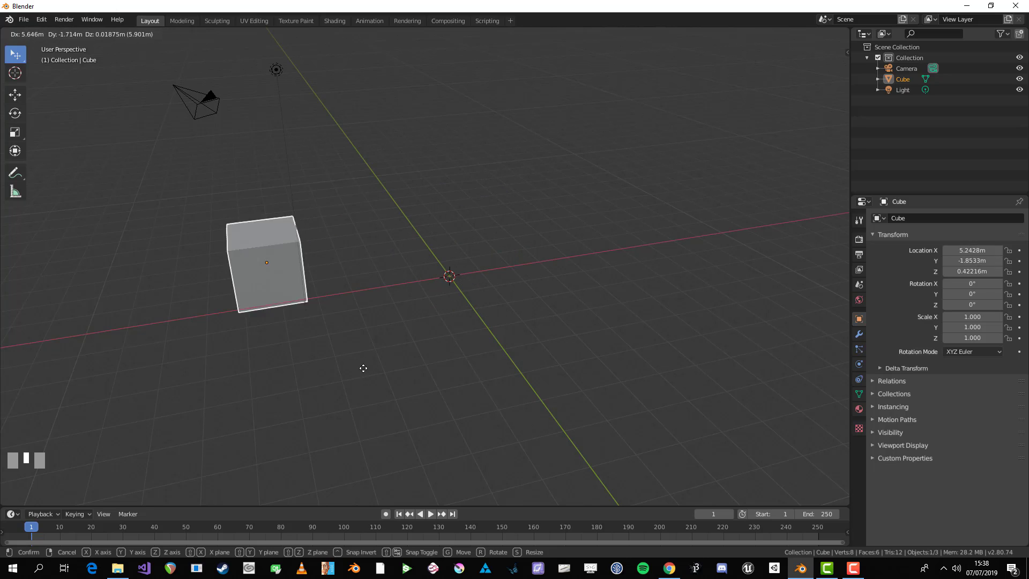
pyautogui.press('x')
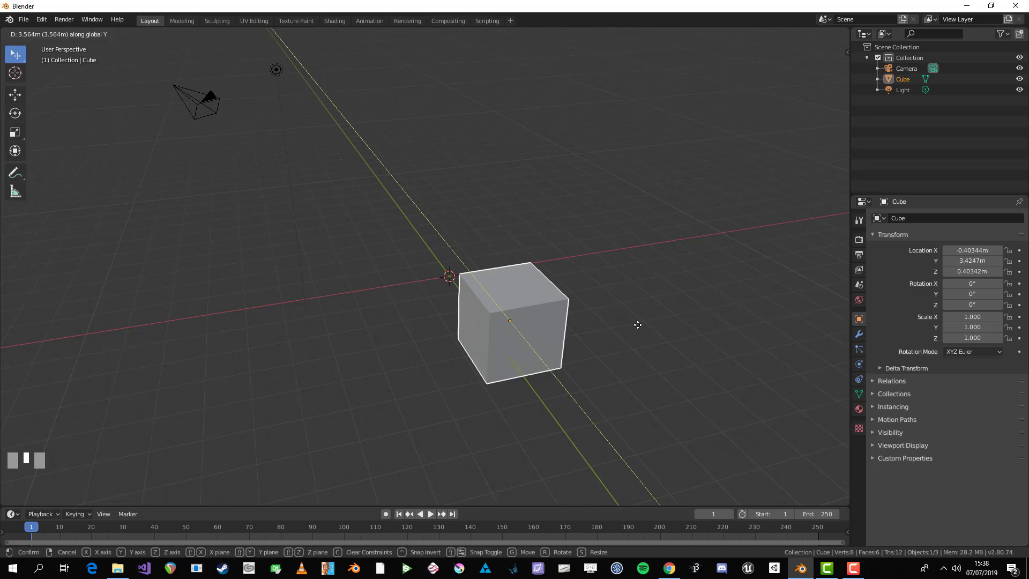
pyautogui.rightClick(651, 325)
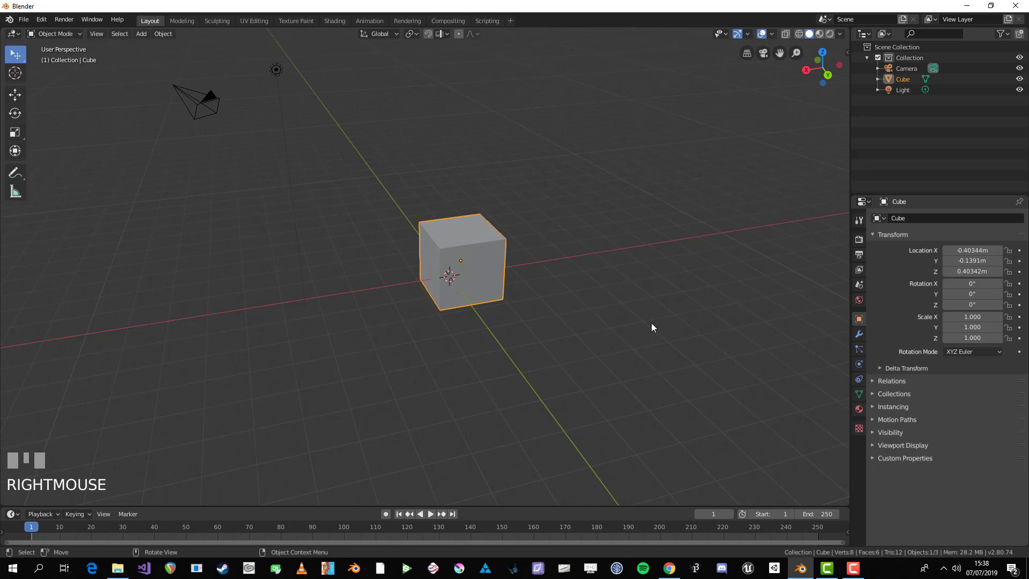
# - Move the cube along the global Y axis to a Y location of about -7.35 m
pyautogui.press('g')
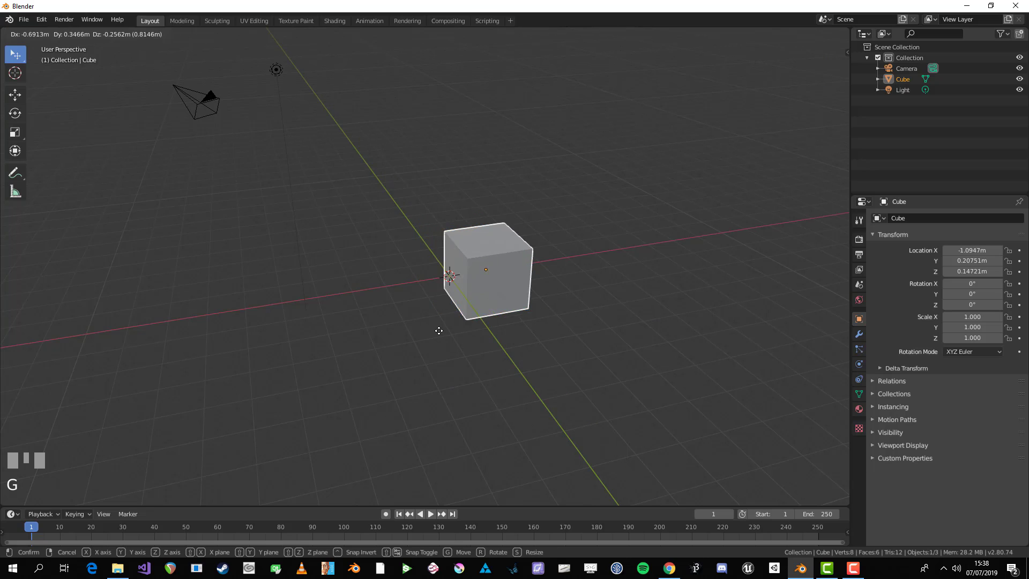
pyautogui.press('y')
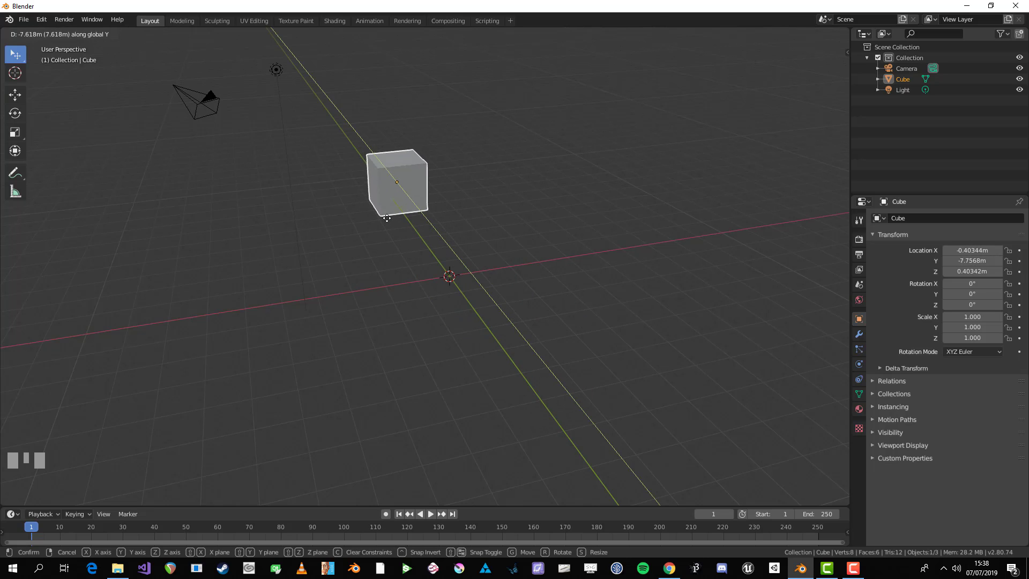
pyautogui.click(412, 186)
pyautogui.moveTo(440, 142); pyautogui.dragTo(383, 184, button='middle')
pyautogui.scroll(-2, 262, 206)
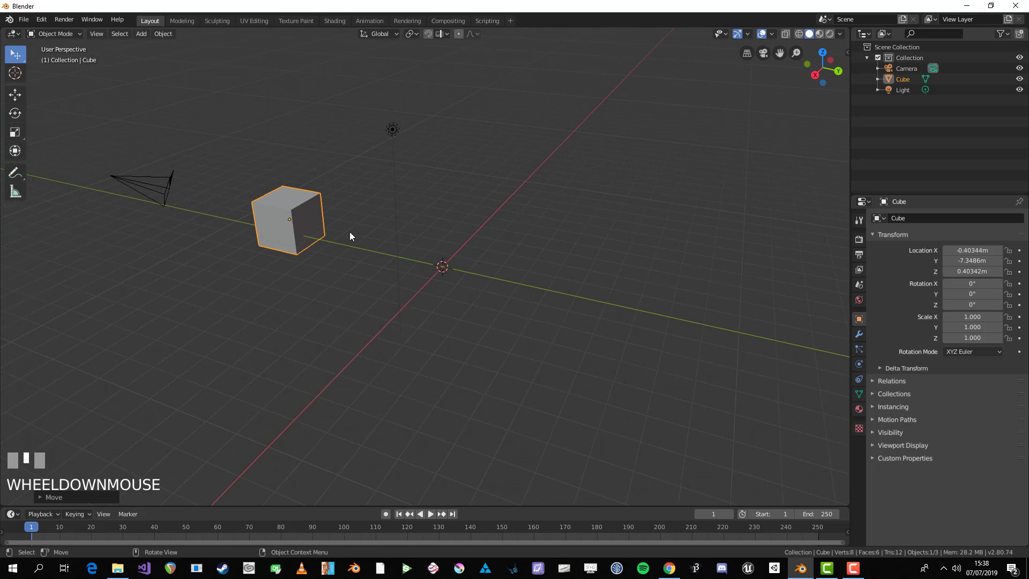
pyautogui.keyDown('shift'); pyautogui.moveTo(350, 231); pyautogui.dragTo(397, 261, button='middle'); pyautogui.keyUp('shift')
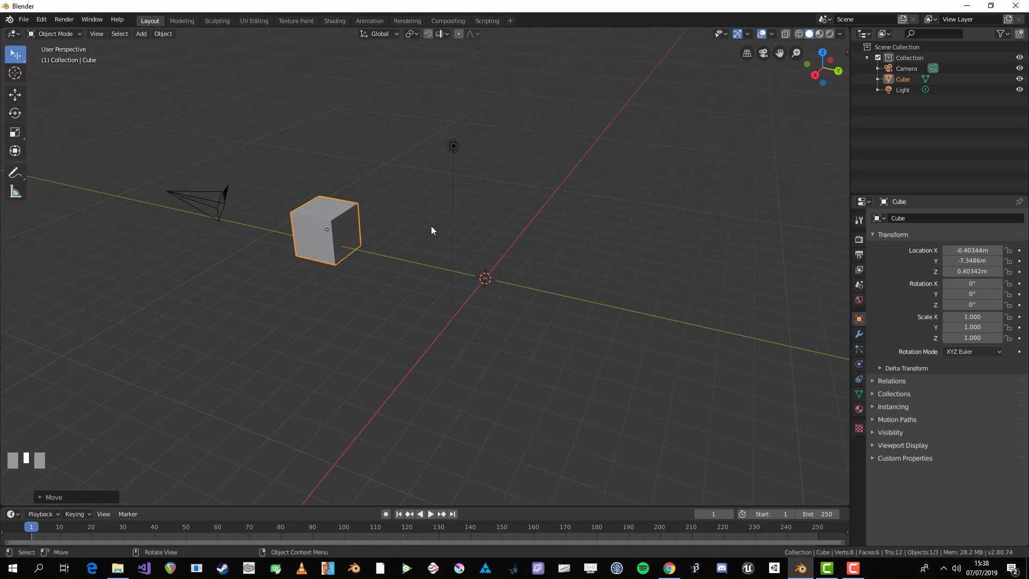
# - Move the cube freely to about X -4.95 m, Y 3.81 m, Z -1.35 m, and again to about Y 0.73 m and Z 2.21 m
pyautogui.press('g')
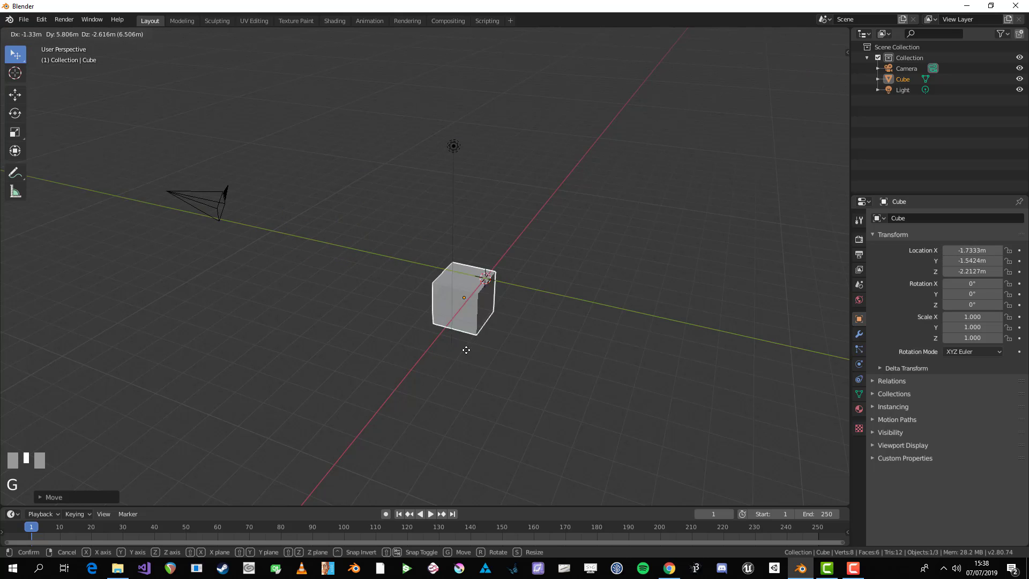
pyautogui.click(642, 319)
pyautogui.keyDown('shift'); pyautogui.moveTo(698, 321); pyautogui.dragTo(545, 345, button='middle'); pyautogui.keyUp('shift')
pyautogui.scroll(-2, 554, 306)
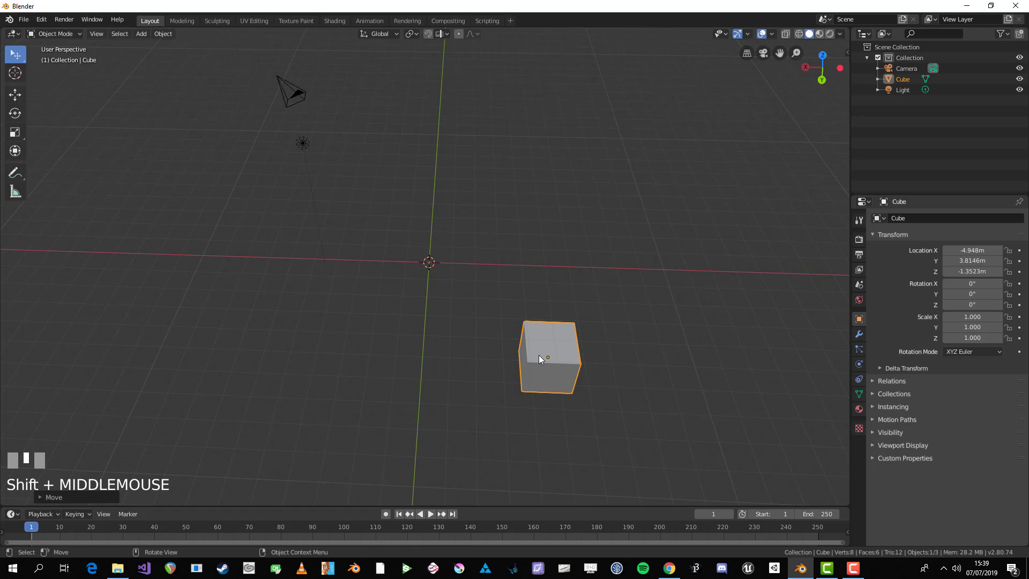
pyautogui.press('g')
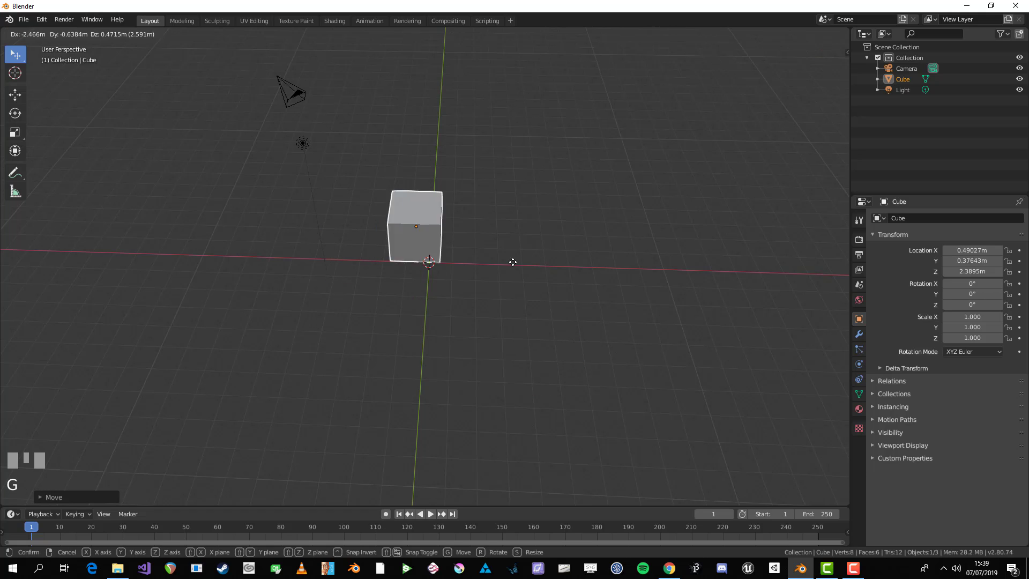
pyautogui.click(374, 293)
pyautogui.moveTo(375, 324); pyautogui.dragTo(402, 286, button='middle')
# - Move the cube along the global X axis to an X location of about -6.66 m
pyautogui.press('g')
pyautogui.press('x')
pyautogui.click(686, 292)
pyautogui.moveTo(683, 294); pyautogui.dragTo(610, 305, button='middle')
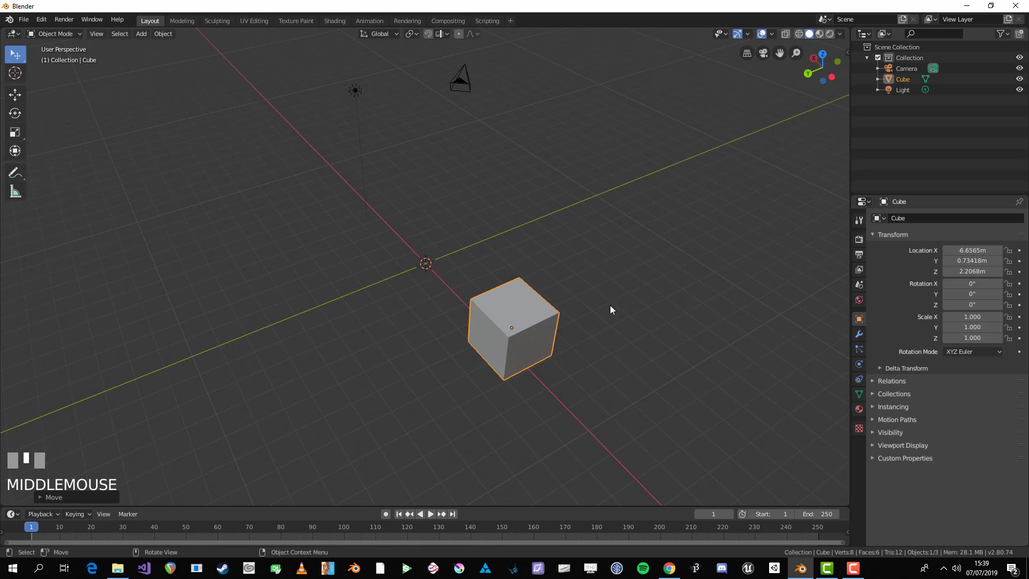
# - Move the cube along the global Z axis twice, to Z locations of about 6.55 m and 7.18 m
pyautogui.keyDown('shift'); pyautogui.moveTo(509, 322); pyautogui.dragTo(540, 327, button='middle'); pyautogui.keyUp('shift')
pyautogui.press('g')
pyautogui.press('z')
pyautogui.click(434, 225)
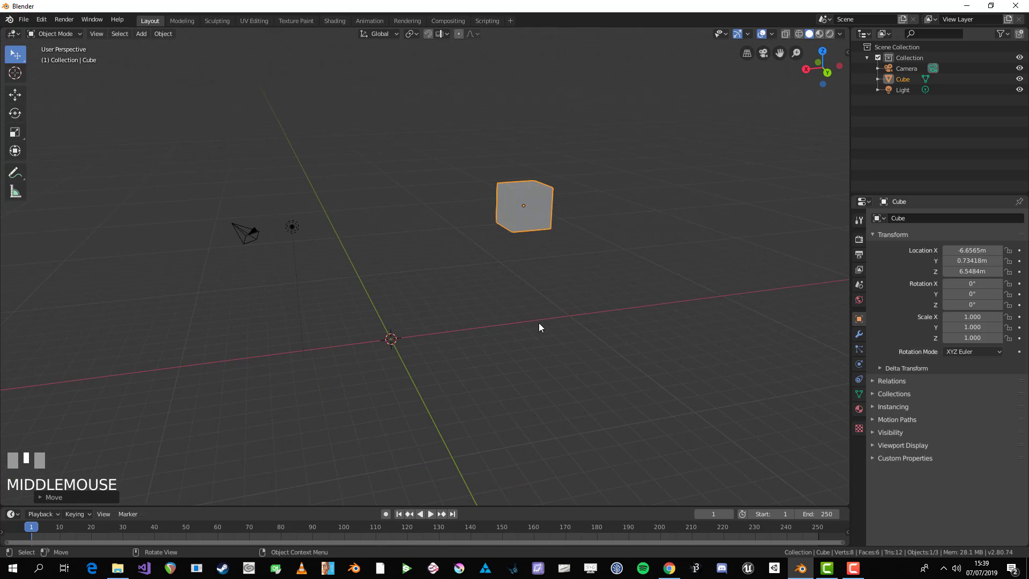
pyautogui.press('g')
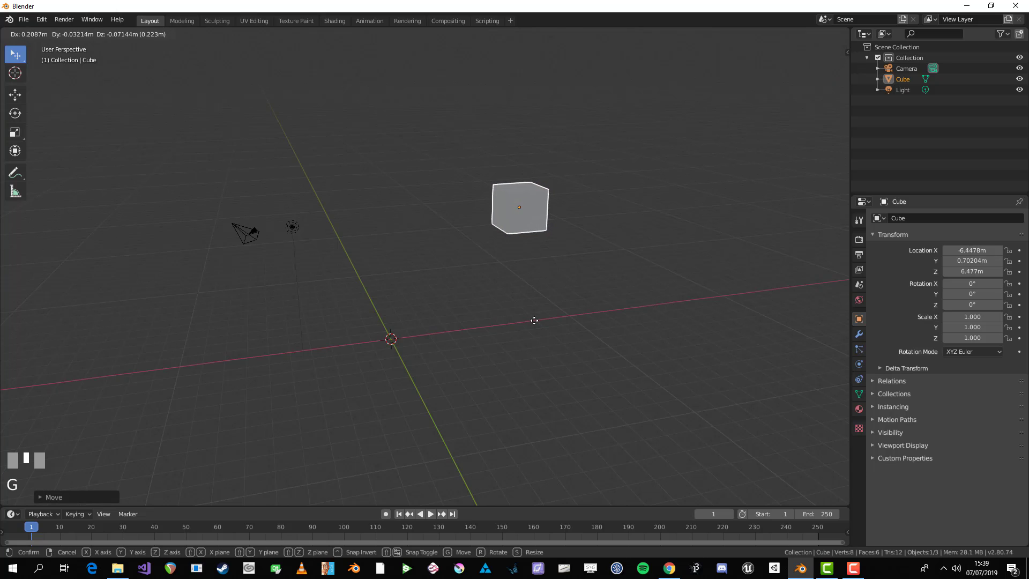
pyautogui.press('z')
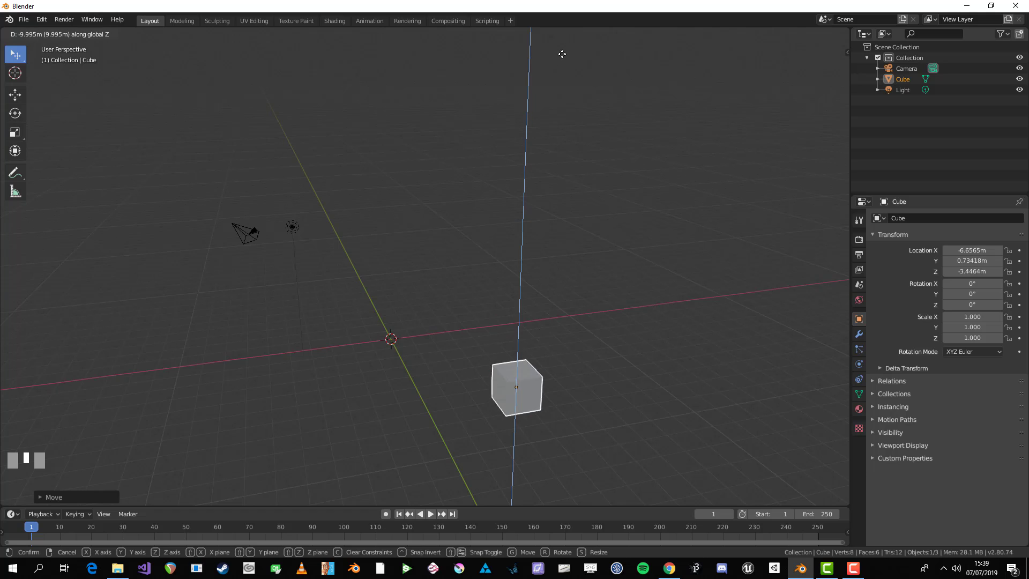
pyautogui.click(595, 305)
pyautogui.moveTo(674, 259); pyautogui.dragTo(618, 276, button='middle')
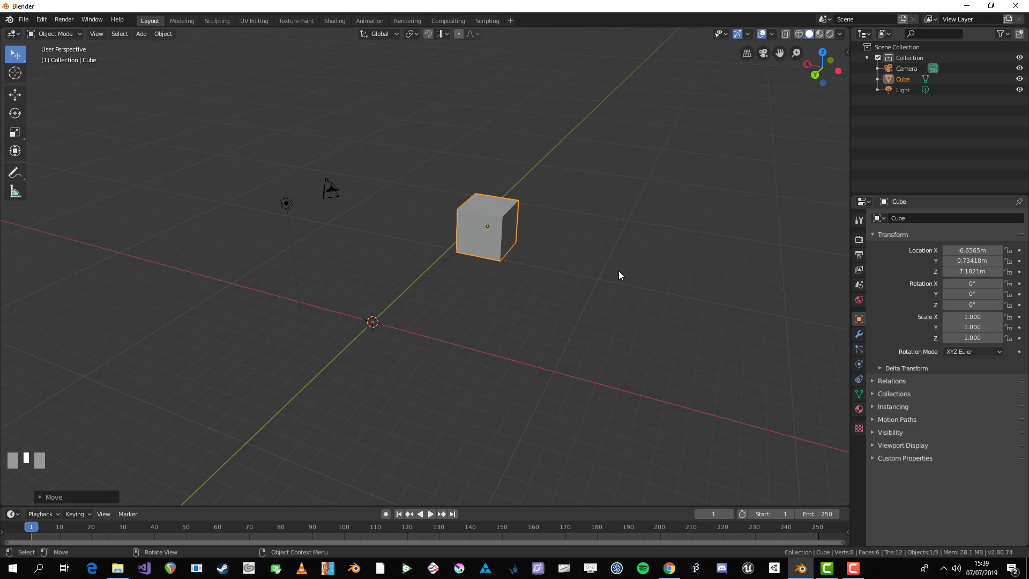
# - Use the Move tool's axis handles to place the cube at about X -1.22 m, Y 5.39 m and Z 9.27 m
pyautogui.click(16, 102)
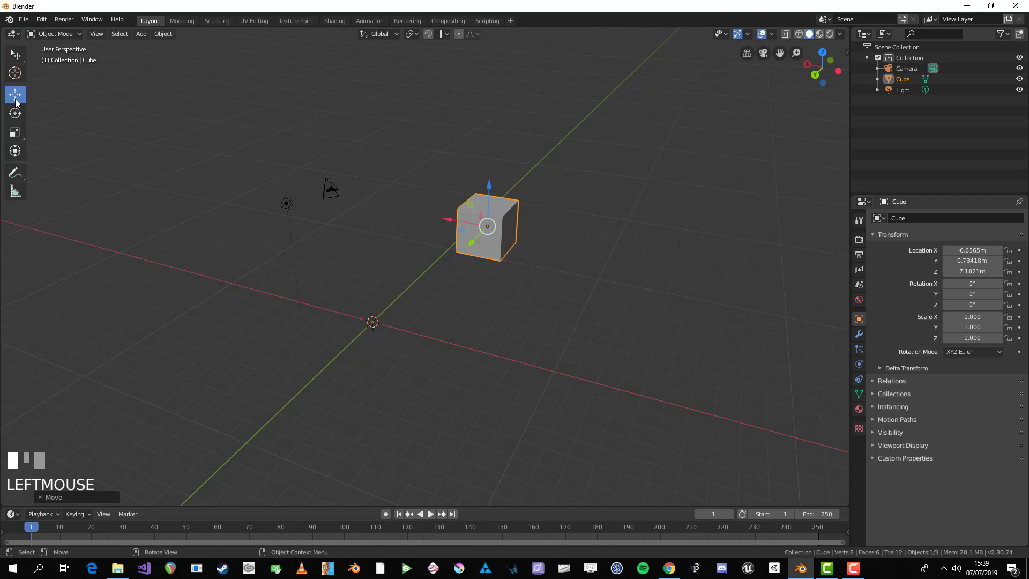
pyautogui.moveTo(484, 256); pyautogui.dragTo(484, 284, button='middle')
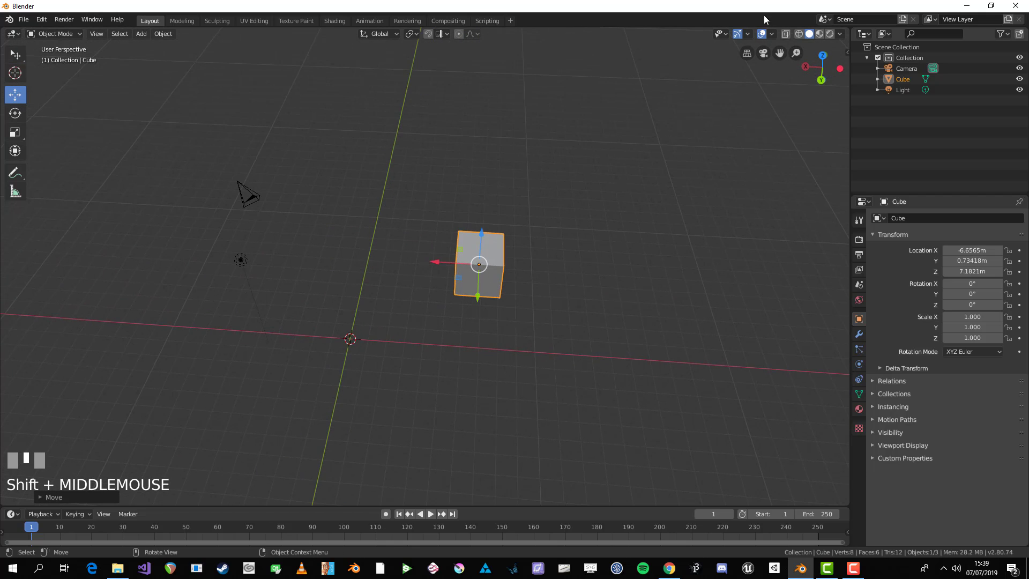
pyautogui.moveTo(568, 337); pyautogui.dragTo(563, 326, button='middle')
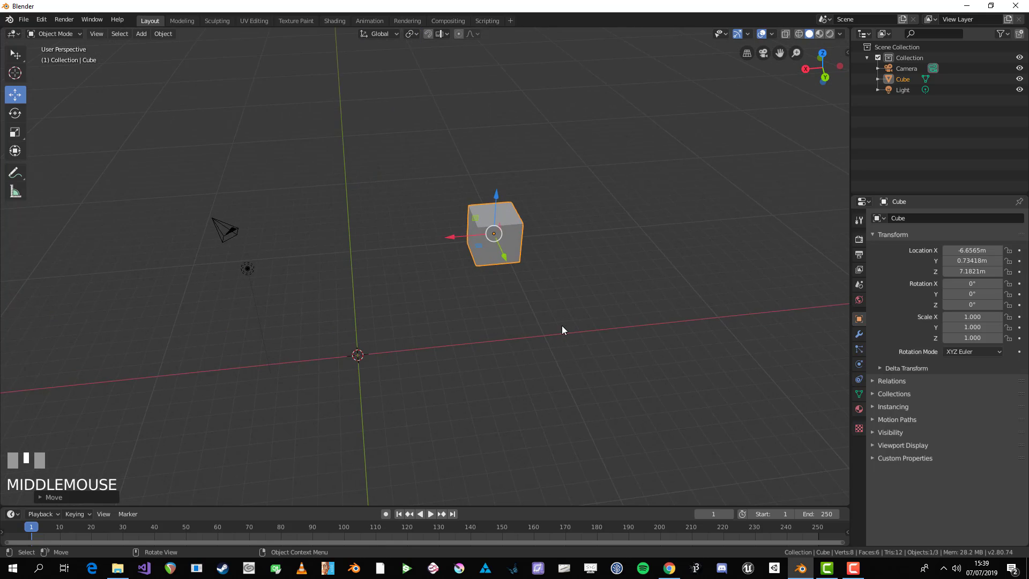
pyautogui.scroll(2, 562, 326)
pyautogui.keyDown('shift'); pyautogui.moveTo(536, 288); pyautogui.dragTo(540, 275, button='middle'); pyautogui.keyUp('shift')
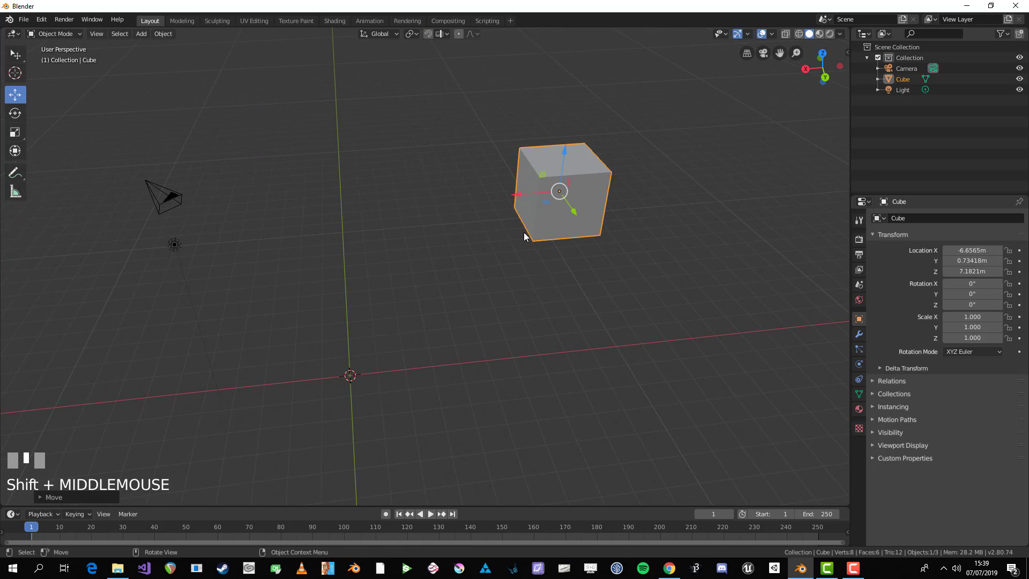
pyautogui.moveTo(519, 195); pyautogui.dragTo(336, 199)
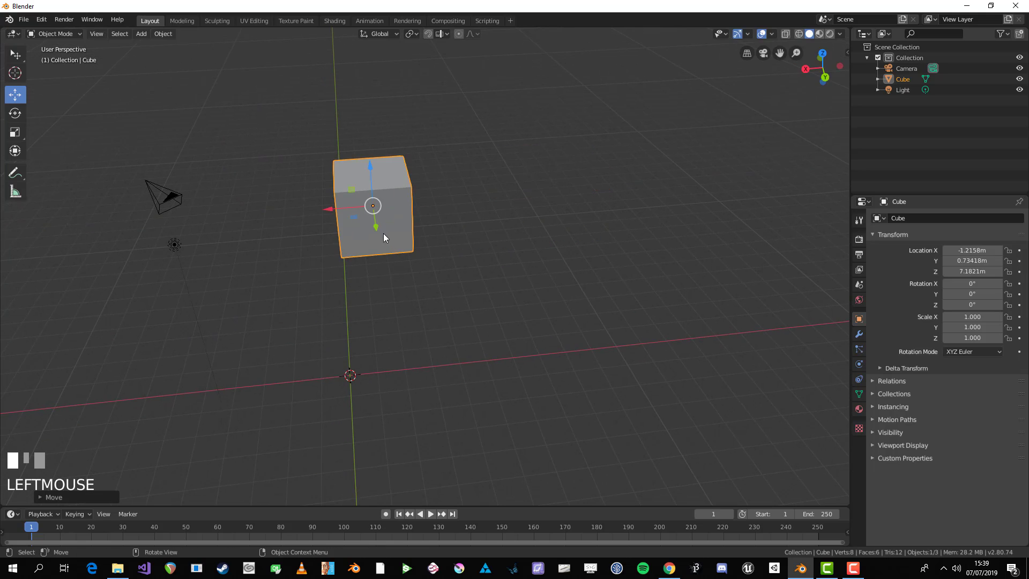
pyautogui.moveTo(383, 233); pyautogui.dragTo(381, 347)
pyautogui.moveTo(386, 265); pyautogui.dragTo(385, 228)
pyautogui.scroll(-4, 323, 258)
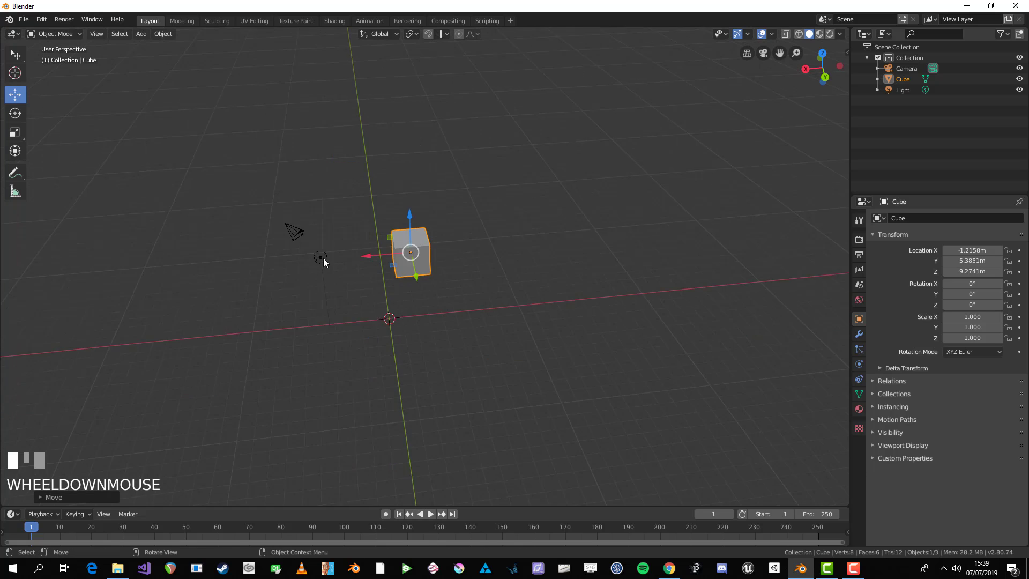
# - Move the cube with Grab along the global X axis to an X location of about 4.85 m
pyautogui.moveTo(290, 319); pyautogui.dragTo(343, 300, button='middle')
pyautogui.scroll(2, 480, 276)
pyautogui.keyDown('shift'); pyautogui.moveTo(480, 275); pyautogui.dragTo(455, 253, button='middle'); pyautogui.keyUp('shift')
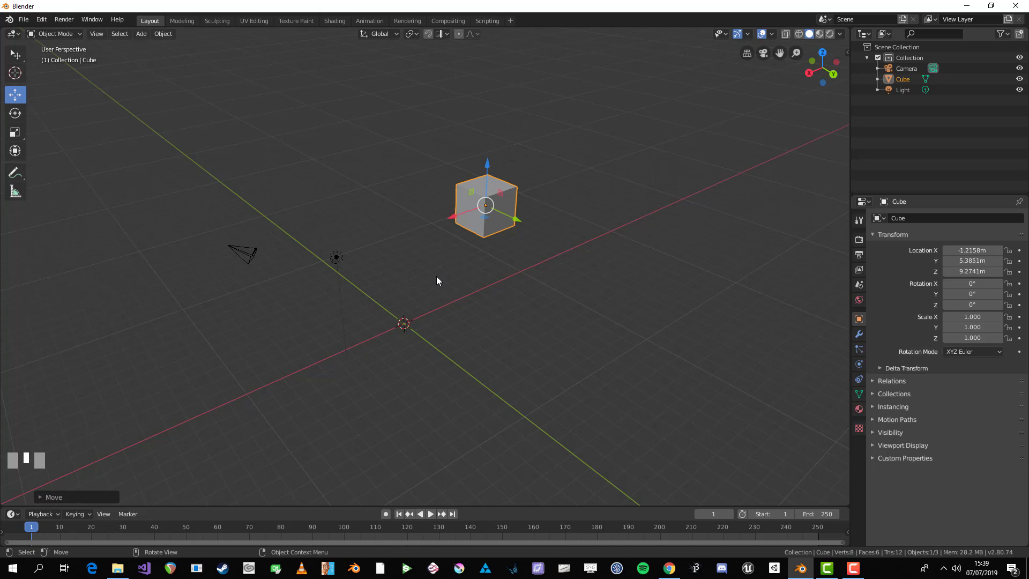
pyautogui.scroll(1, 556, 290)
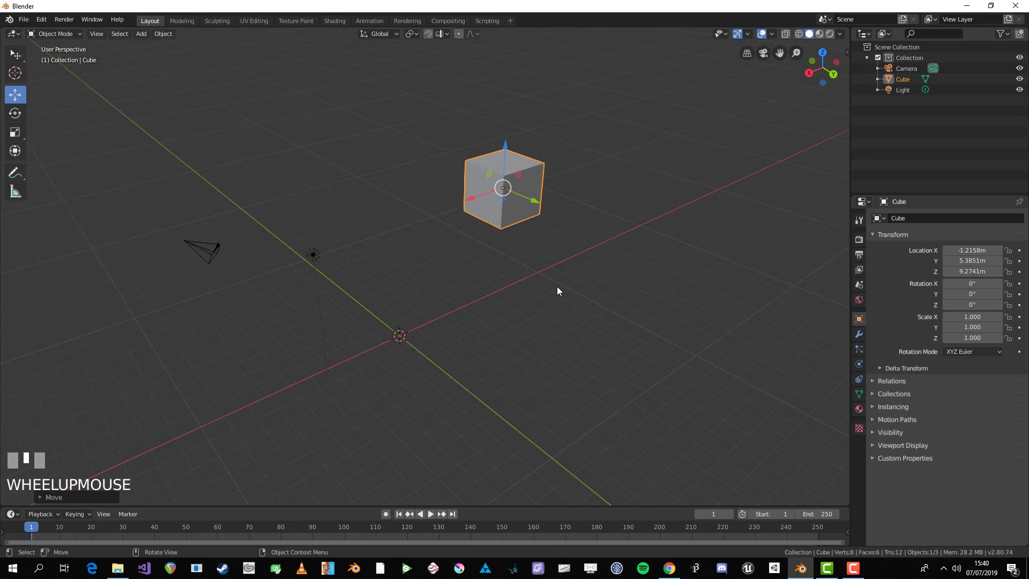
pyautogui.keyDown('shift'); pyautogui.moveTo(556, 289); pyautogui.dragTo(530, 287, button='middle'); pyautogui.keyUp('shift')
pyautogui.press('g')
pyautogui.press('x')
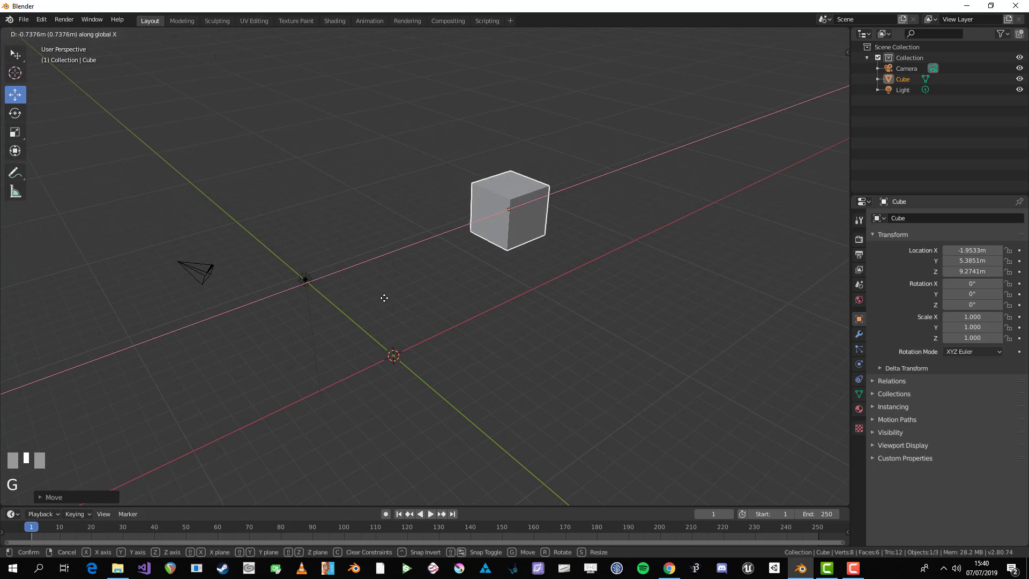
pyautogui.click(394, 307)
# - Move the cube with Grab along the global Y axis to a Y location of about 8.60 m
pyautogui.press('g')
pyautogui.press('y')
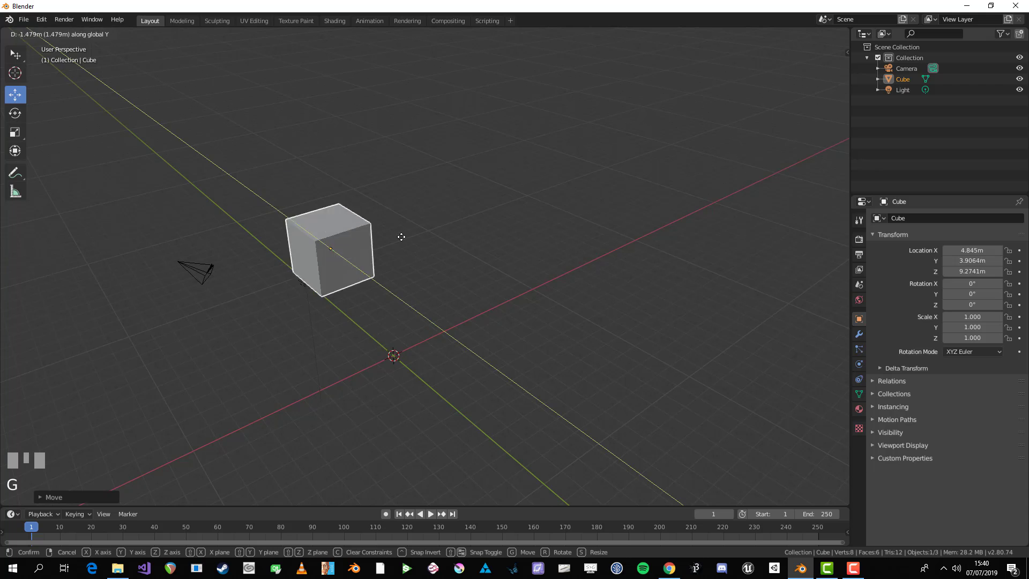
pyautogui.click(511, 391)
pyautogui.scroll(-2, 506, 386)
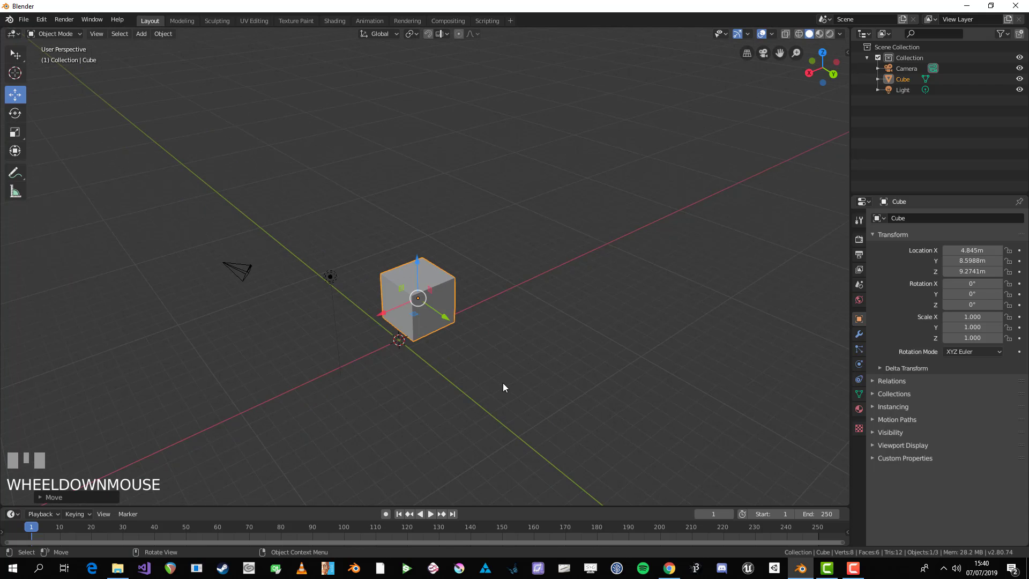
pyautogui.keyDown('shift'); pyautogui.moveTo(503, 384); pyautogui.dragTo(493, 337, button='middle'); pyautogui.keyUp('shift')
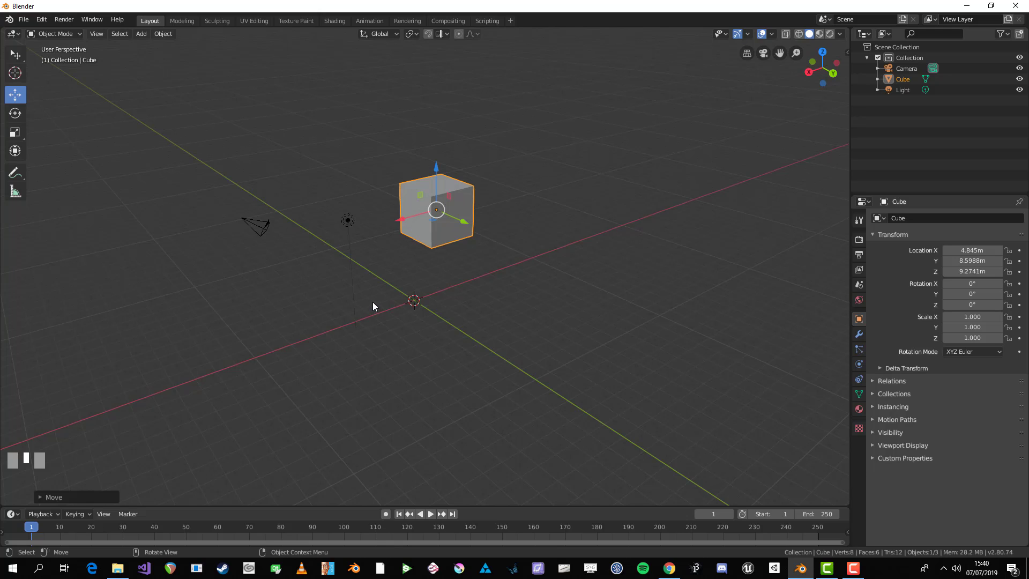
# - Return to the selection tool and move the cube along the global X axis to an X location of about -0.68 m
pyautogui.click(8, 57)
pyautogui.moveTo(494, 281); pyautogui.dragTo(430, 265, button='middle')
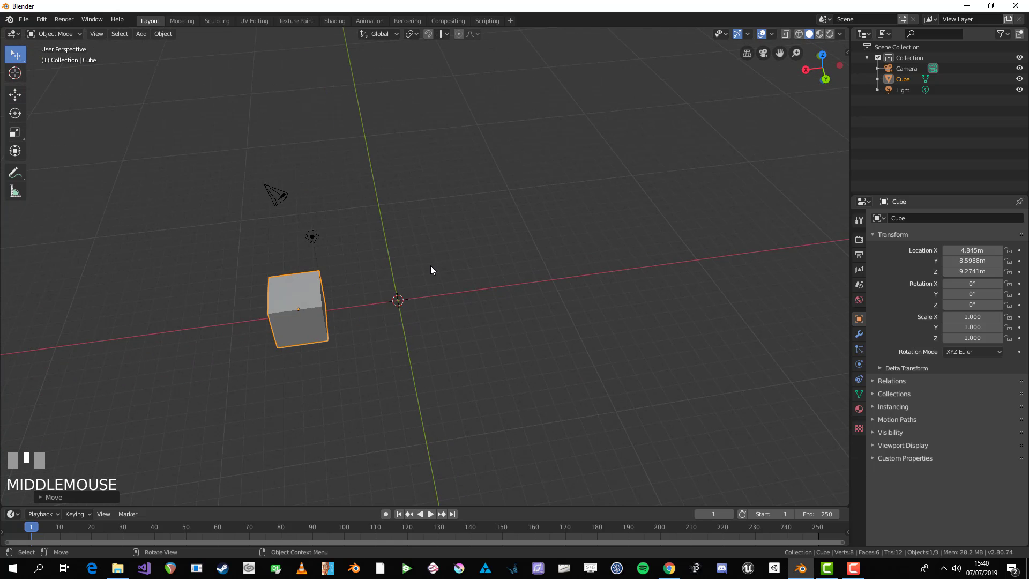
pyautogui.press('g')
pyautogui.press('x')
pyautogui.click(503, 300)
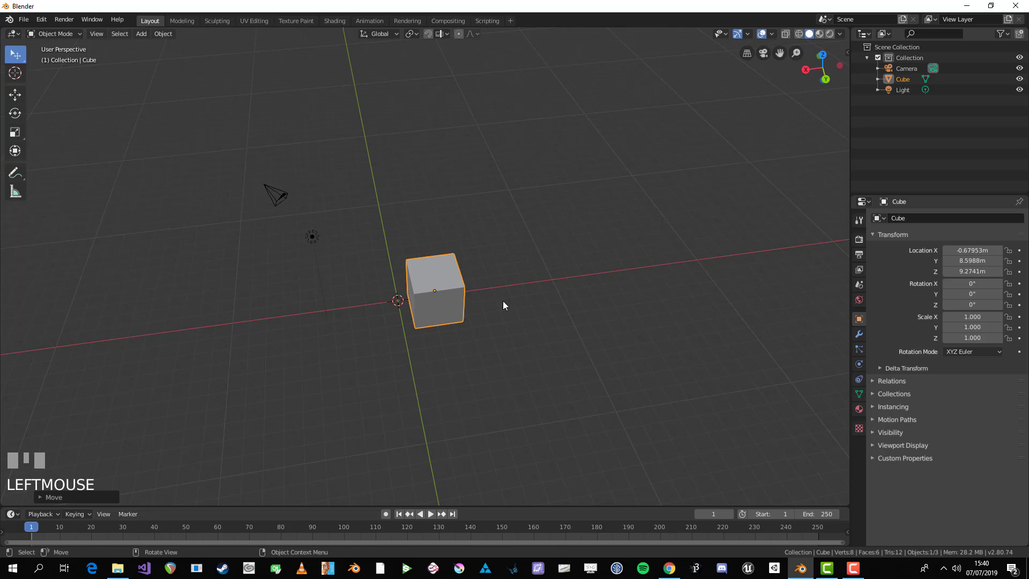
# - Move the cube exactly 5 m along the global X axis by entering the distance during Grab
pyautogui.keyDown('shift'); pyautogui.moveTo(502, 301); pyautogui.dragTo(483, 291, button='middle'); pyautogui.keyUp('shift')
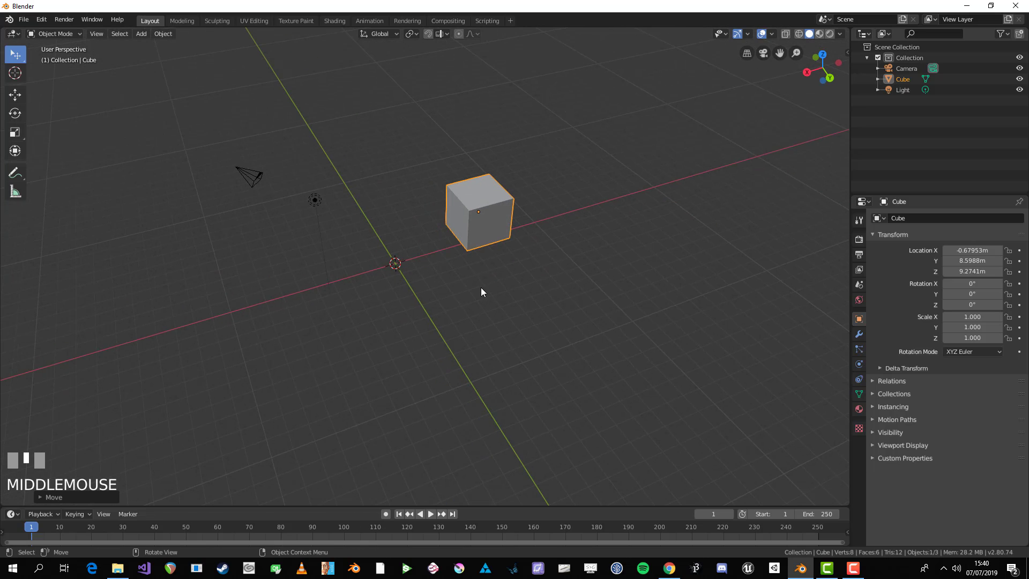
pyautogui.press('g')
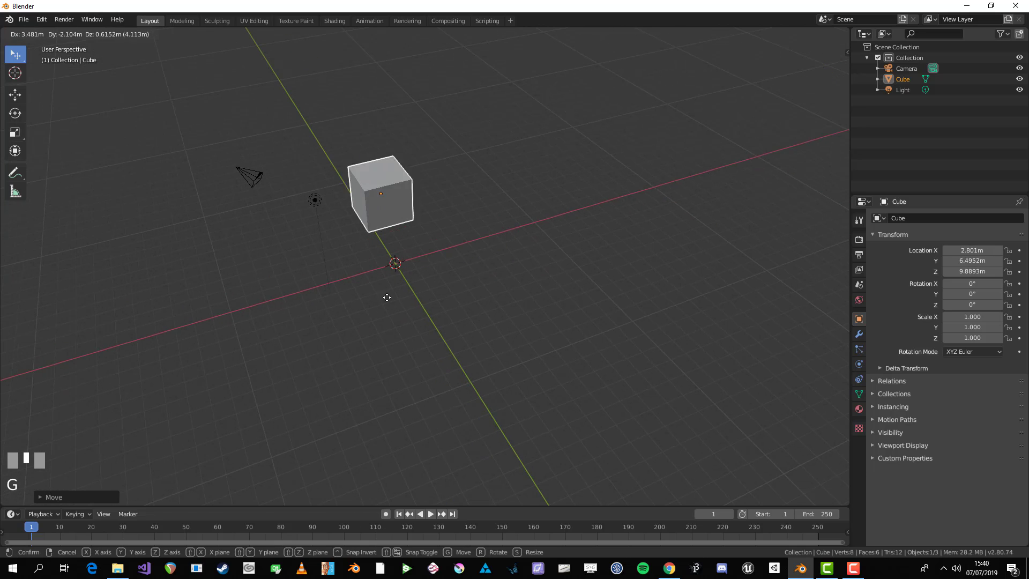
pyautogui.press('x')
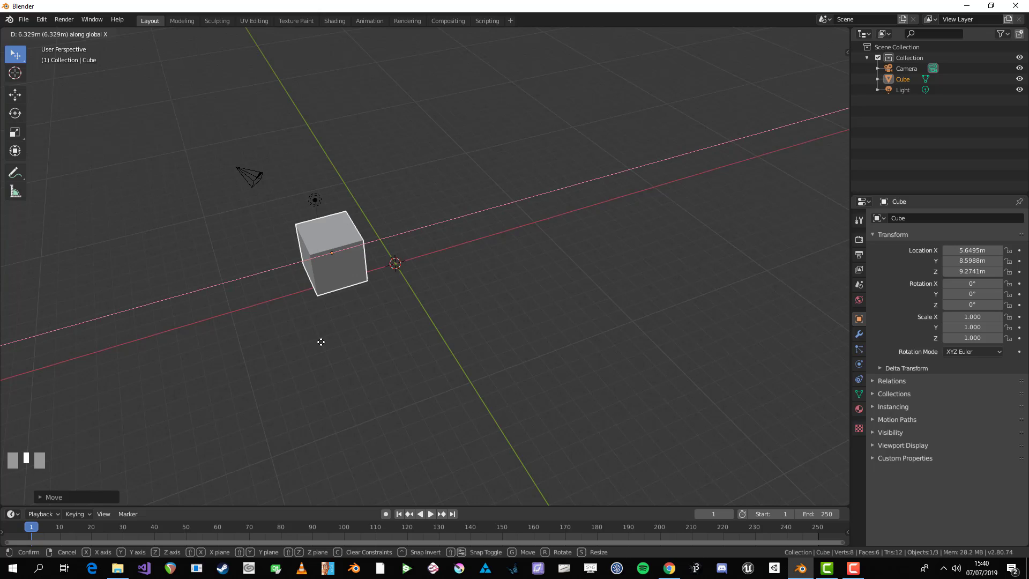
pyautogui.write('5')
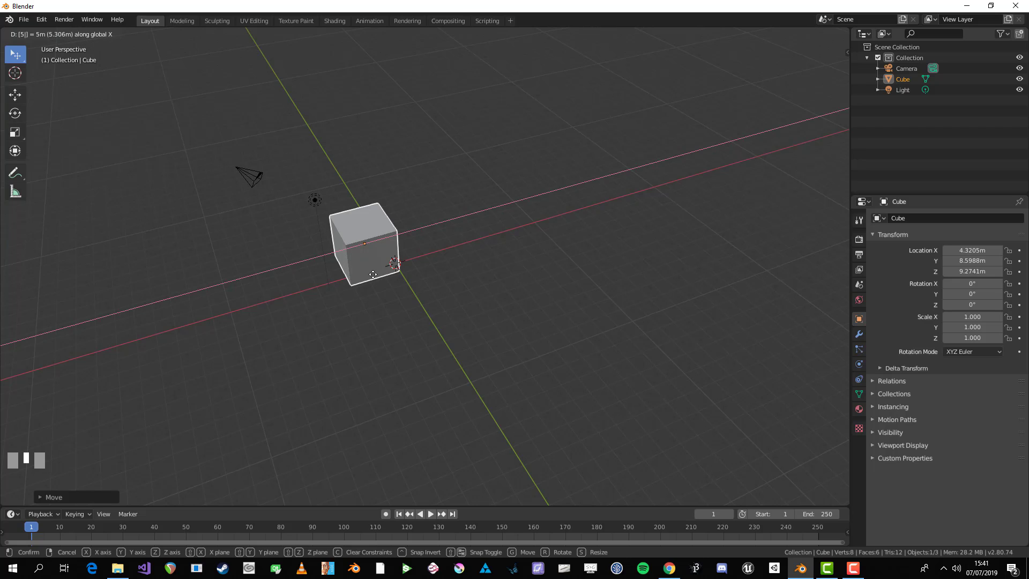
pyautogui.click(568, 214)
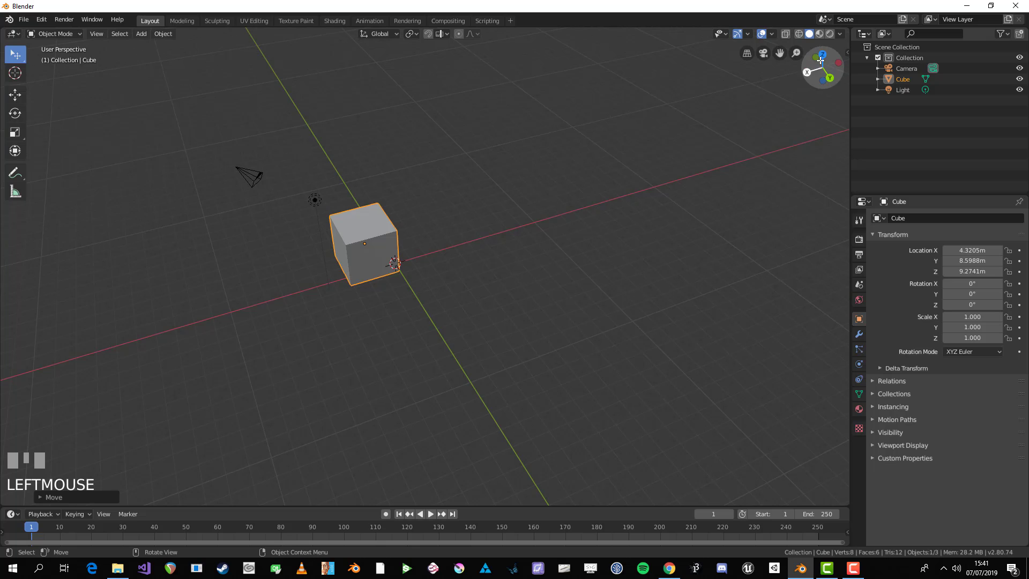
# - Edit the cube's X, Y and Z location values together, applying 4.32047 m to all three and resetting them all to 0 m
pyautogui.moveTo(578, 203); pyautogui.dragTo(515, 254, button='middle')
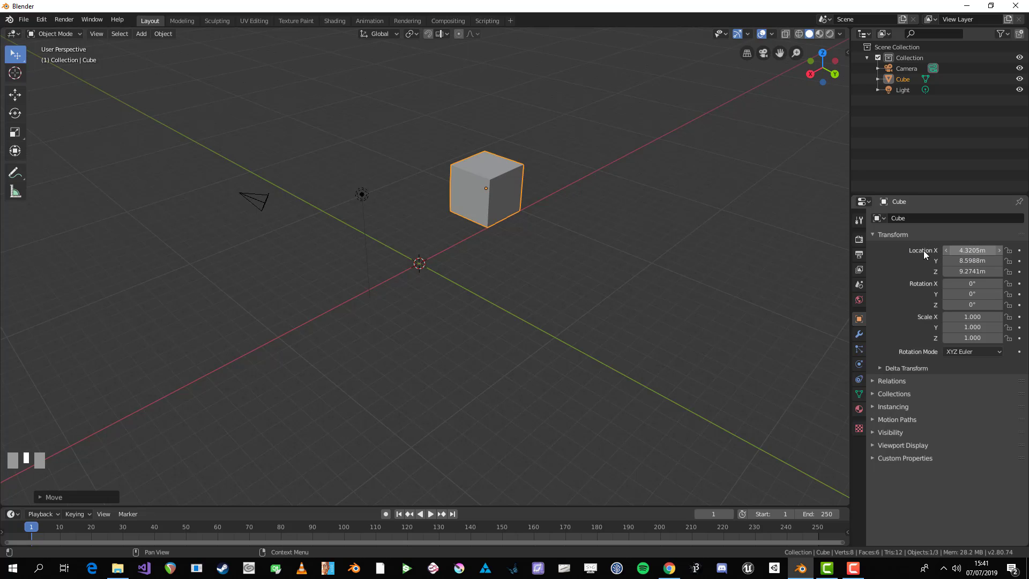
pyautogui.click(974, 250)
pyautogui.moveTo(974, 250); pyautogui.dragTo(974, 271)
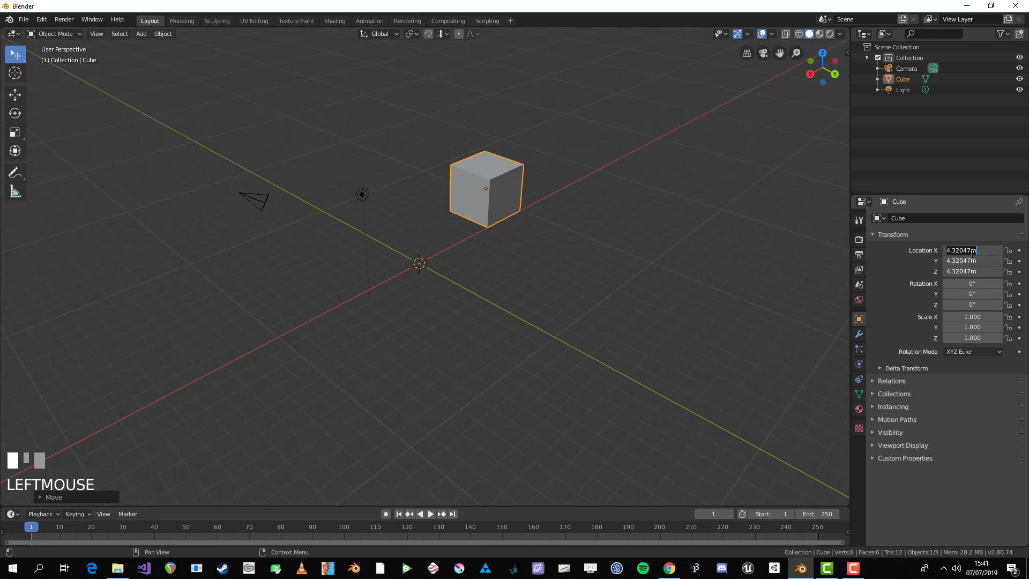
pyautogui.press('Return')
pyautogui.moveTo(974, 249); pyautogui.dragTo(974, 271)
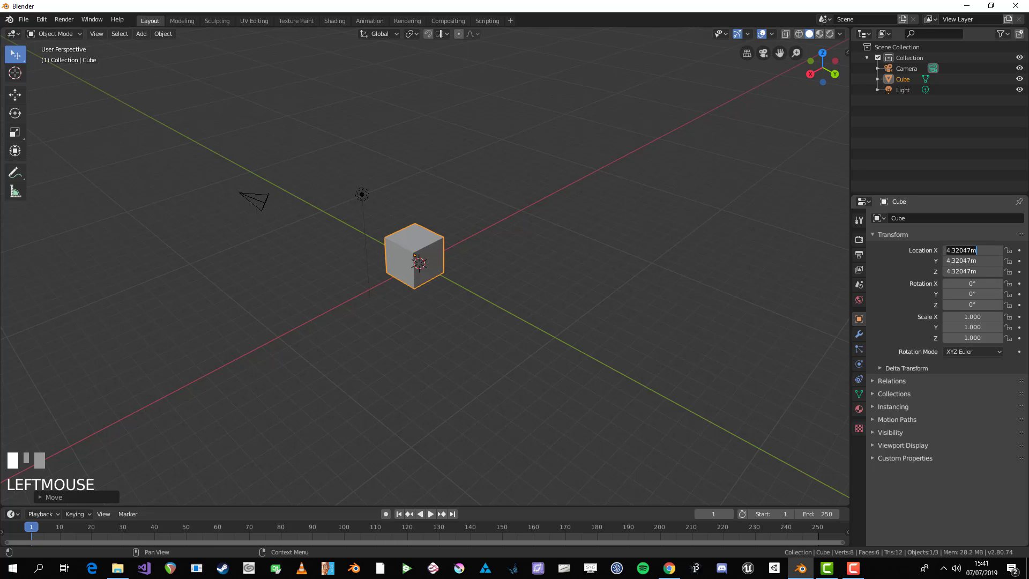
pyautogui.write('0')
pyautogui.press('KP_Enter')
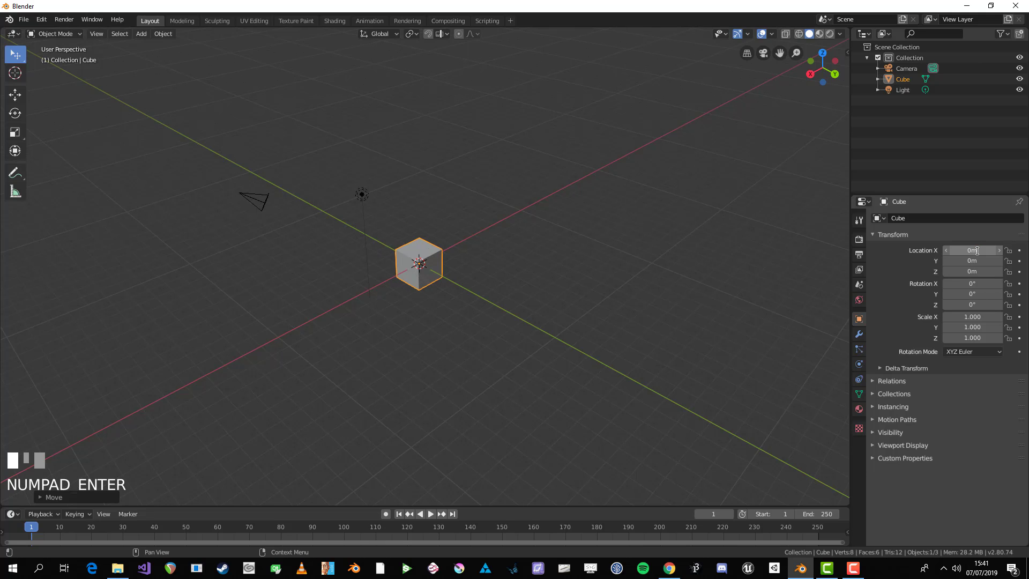
# - Try moving the cube with Grab along the global Z axis and with the Z, Y and X axes locked in turn, cancelling the move
pyautogui.scroll(2, 450, 248)
pyautogui.keyDown('shift'); pyautogui.moveTo(450, 248); pyautogui.dragTo(465, 305, button='middle'); pyautogui.keyUp('shift')
pyautogui.moveTo(461, 249); pyautogui.dragTo(421, 261, button='middle')
pyautogui.keyDown('shift'); pyautogui.moveTo(416, 313); pyautogui.dragTo(439, 271, button='middle'); pyautogui.keyUp('shift')
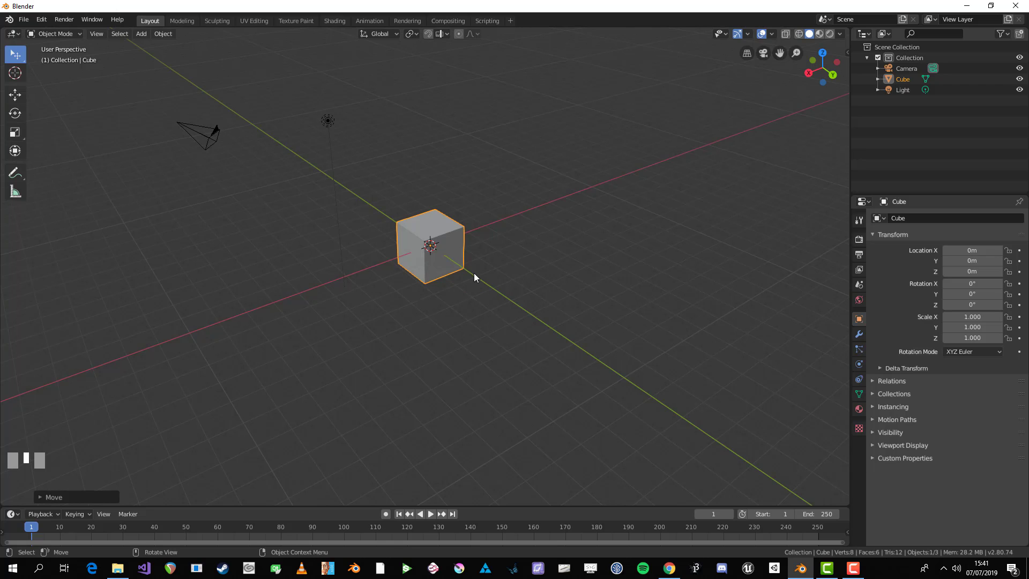
pyautogui.press('g')
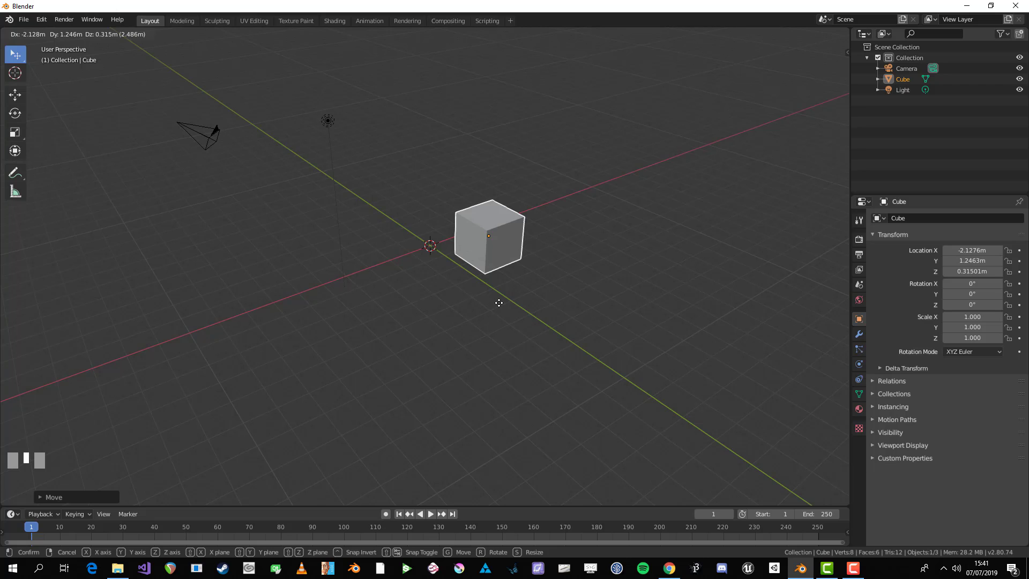
pyautogui.press('z')
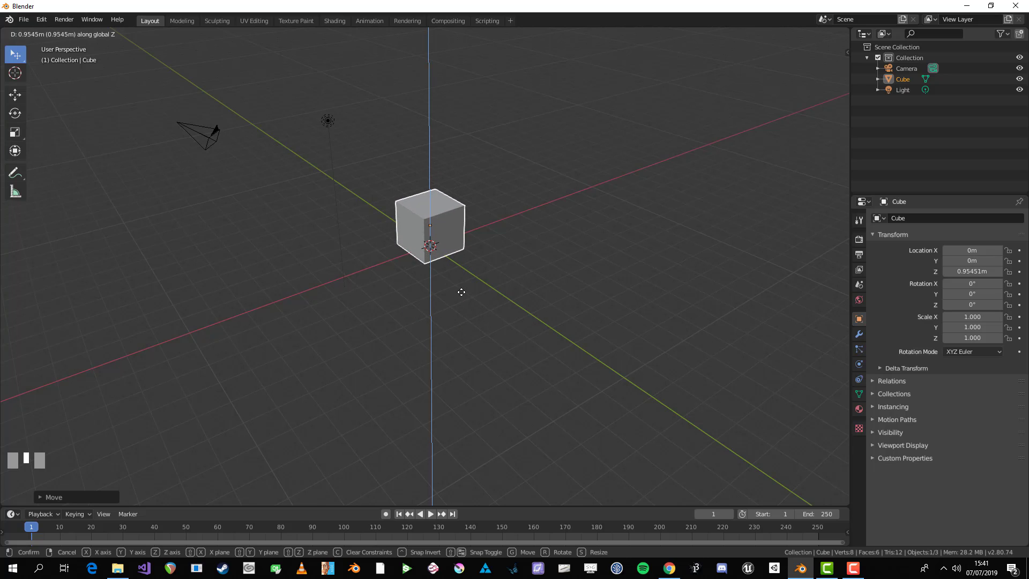
pyautogui.hotkey('shift', 'z')
pyautogui.hotkey('shift', 'z')
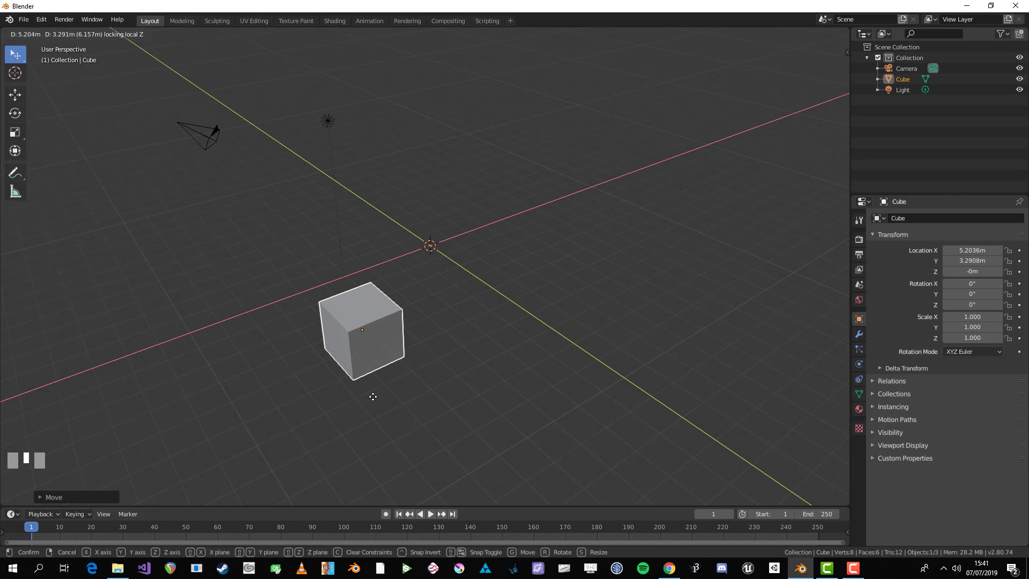
pyautogui.hotkey('shift', 'y')
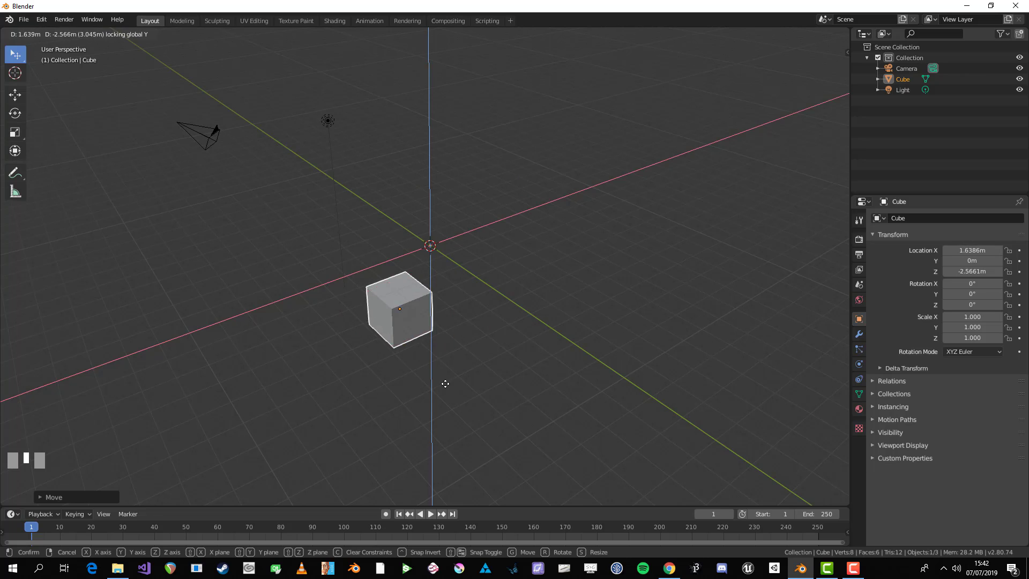
pyautogui.hotkey('shift', 'x')
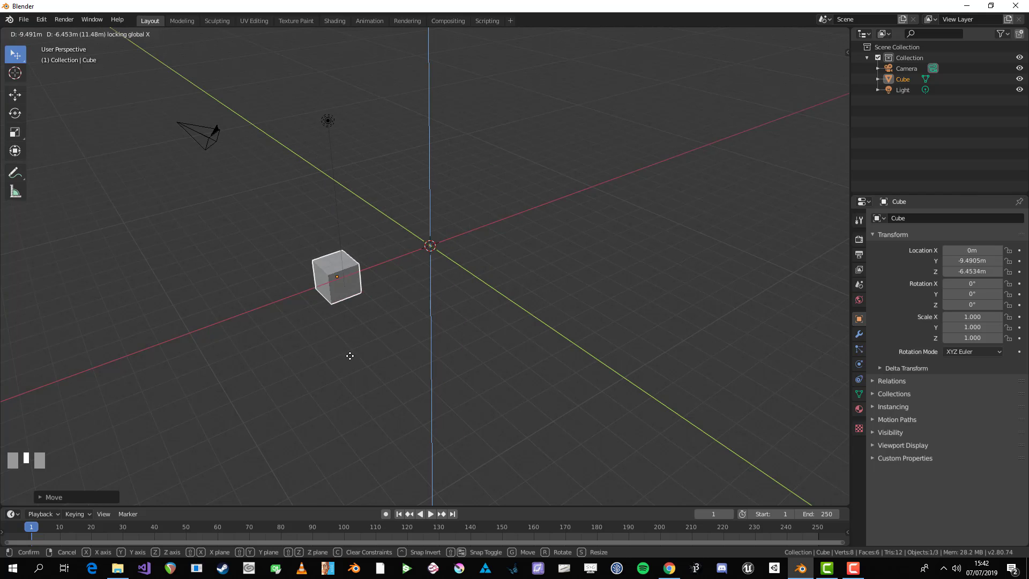
pyautogui.rightClick(367, 300)
# - Try rotating the cube freely, about the global Z and X axes, and with the Z axis locked, cancelling each rotation
pyautogui.moveTo(367, 297); pyautogui.dragTo(352, 321, button='middle')
pyautogui.scroll(1, 353, 320)
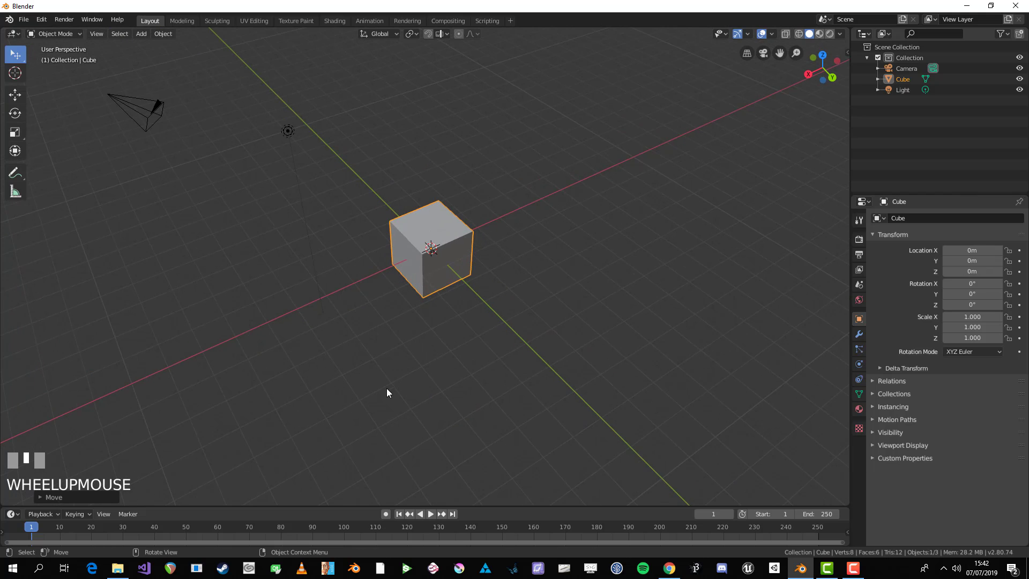
pyautogui.moveTo(387, 388); pyautogui.dragTo(407, 378, button='middle')
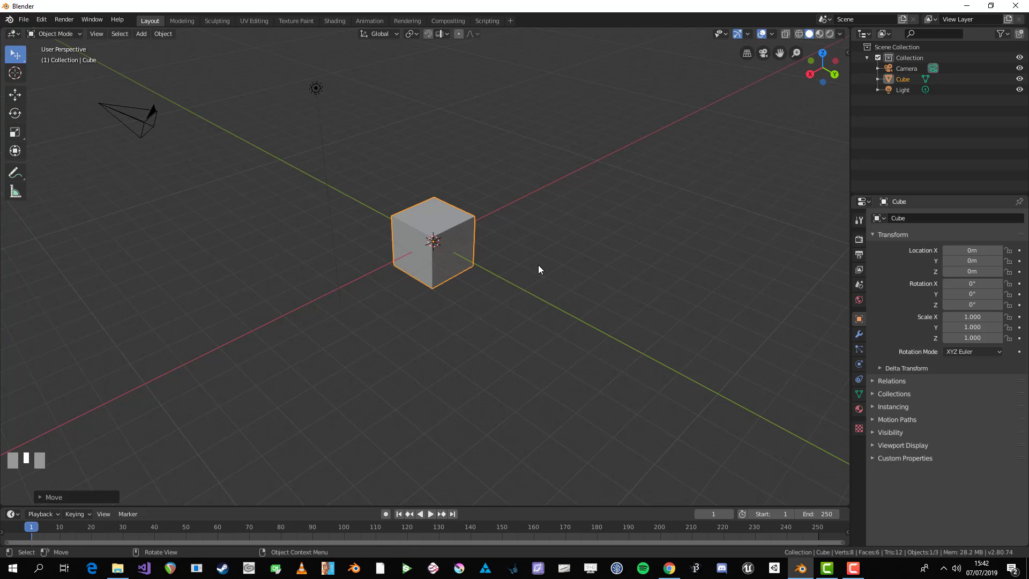
pyautogui.press('r')
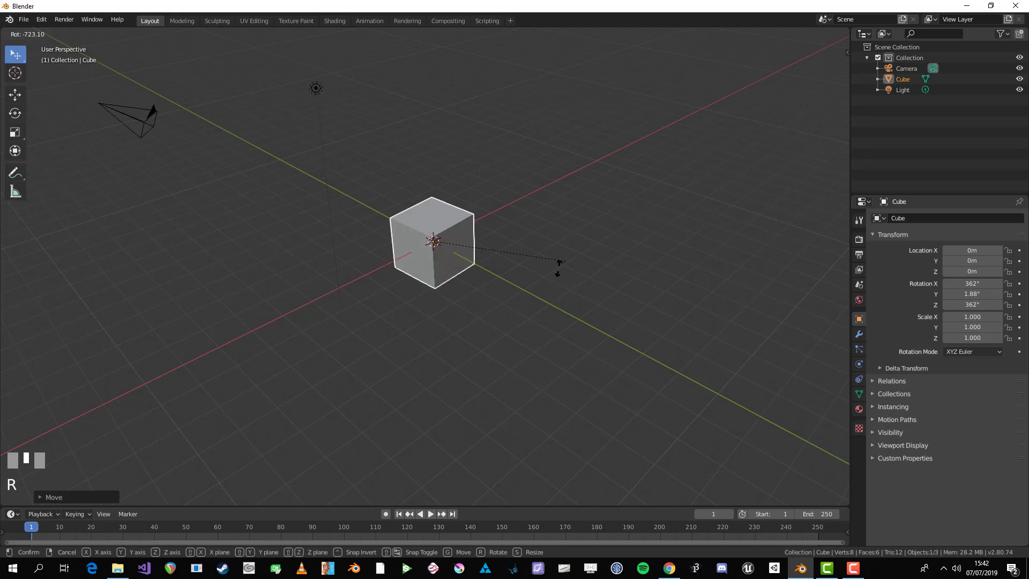
pyautogui.press('z')
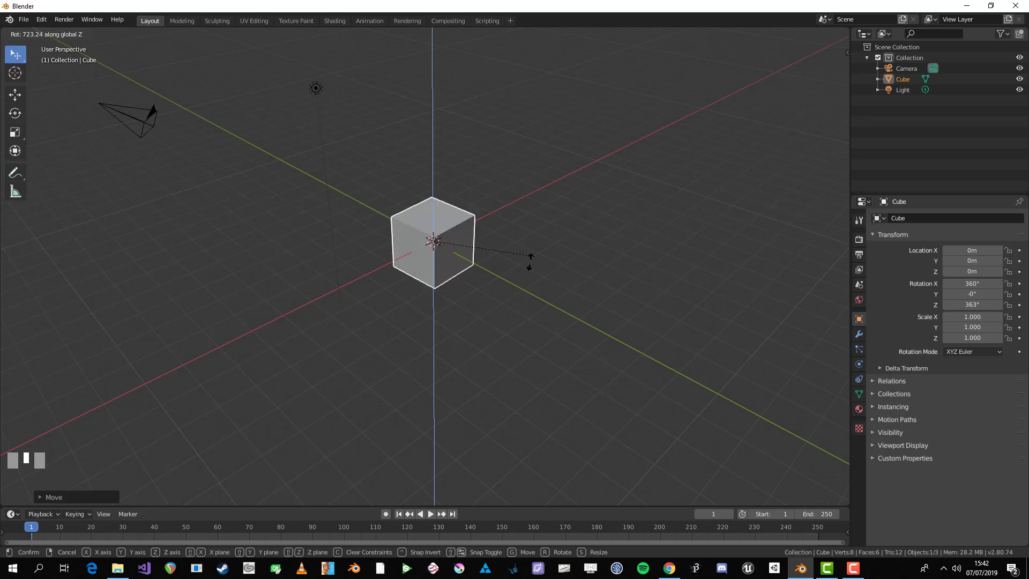
pyautogui.press('x')
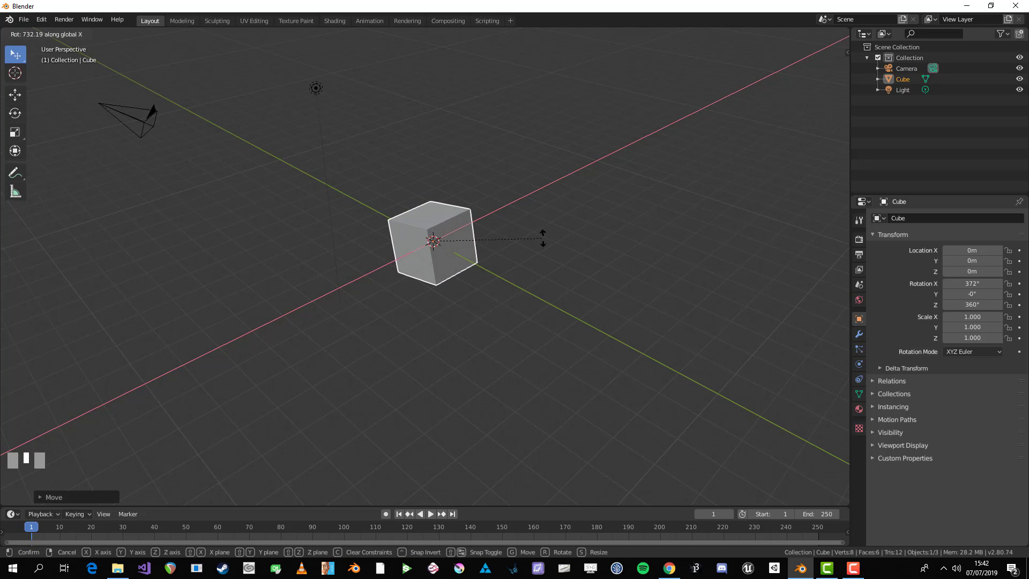
pyautogui.hotkey('shift', 'z')
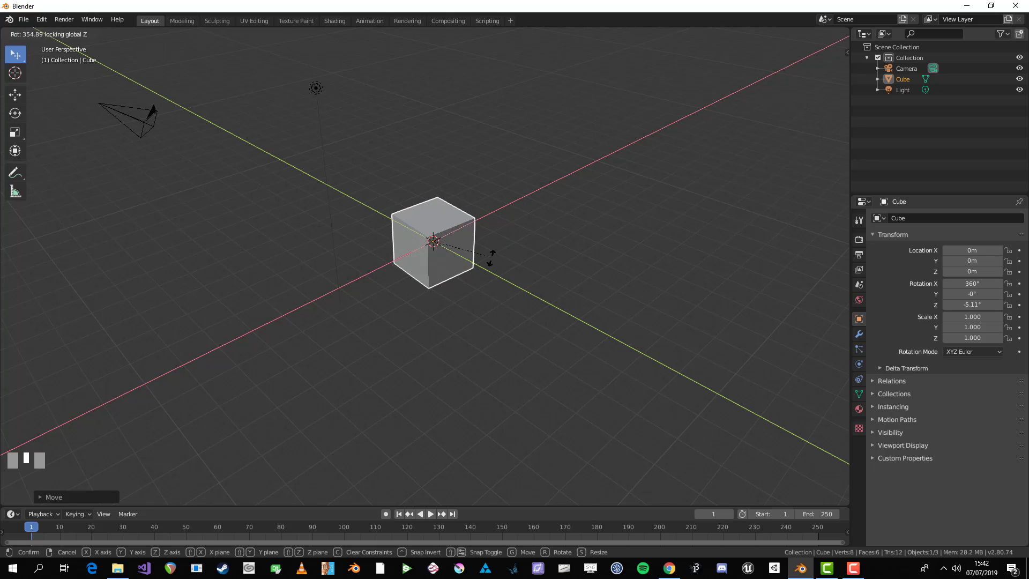
pyautogui.press('z')
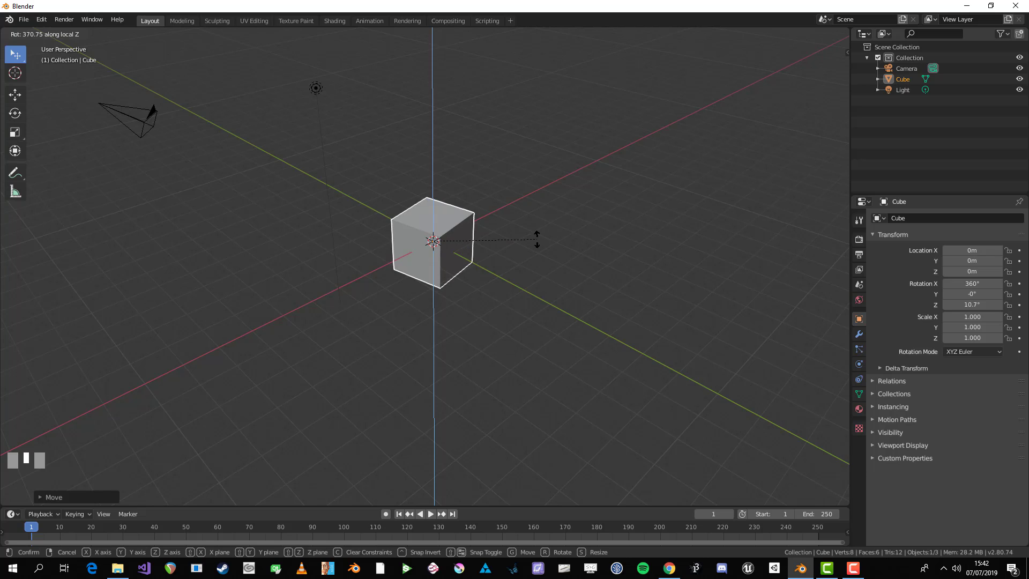
pyautogui.rightClick(536, 240)
pyautogui.moveTo(536, 240); pyautogui.dragTo(504, 213, button='middle')
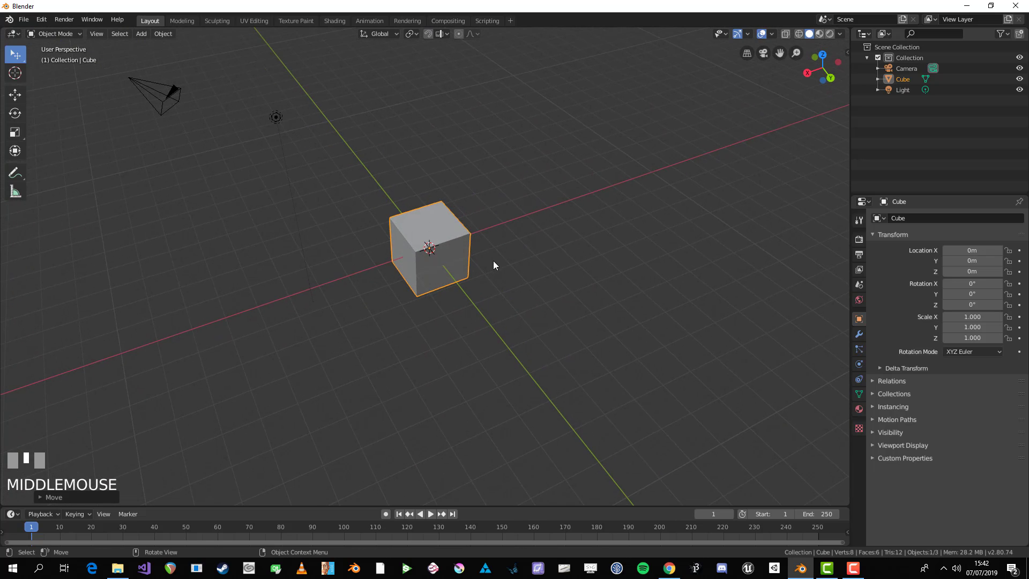
pyautogui.press('r')
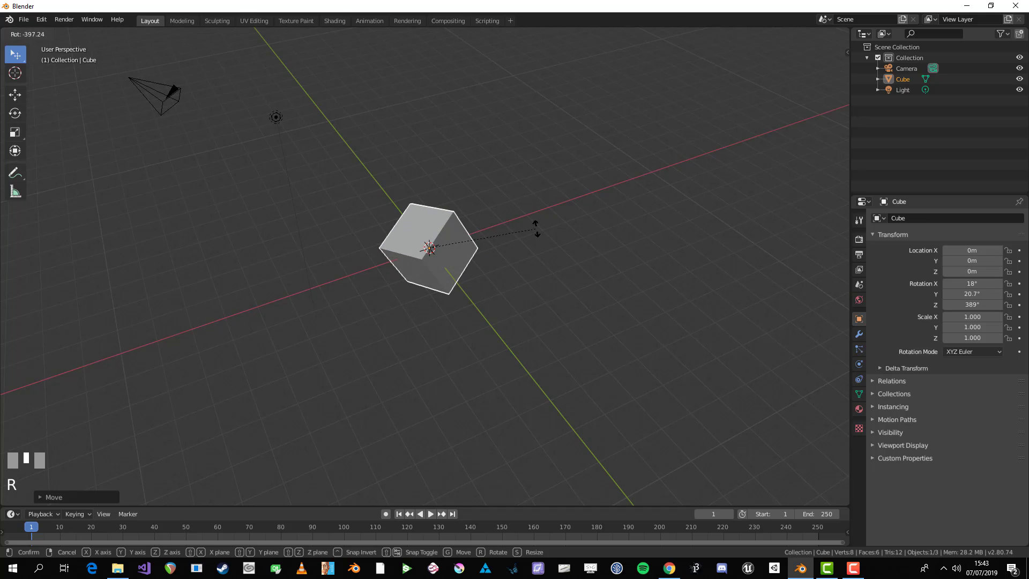
pyautogui.press('Escape')
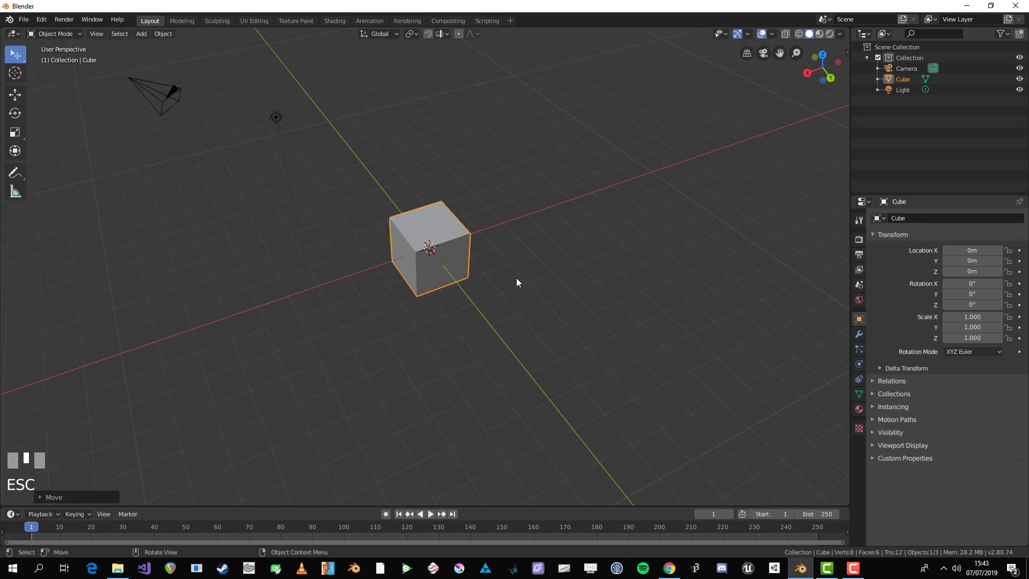
# - Rotate the cube about the global Z axis to a Z rotation of about -121°
pyautogui.moveTo(516, 277); pyautogui.dragTo(488, 267, button='middle')
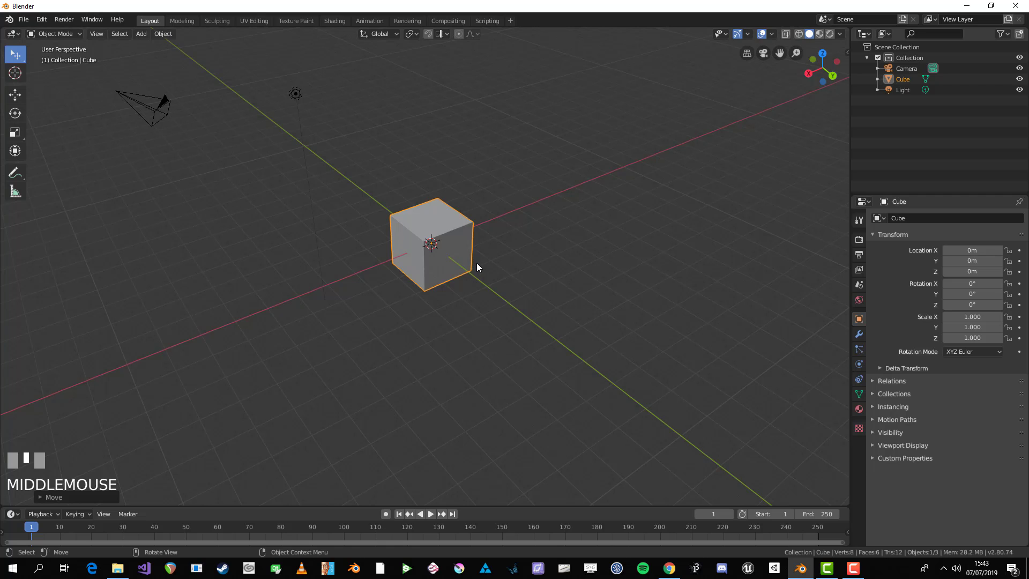
pyautogui.press('r')
pyautogui.press('z')
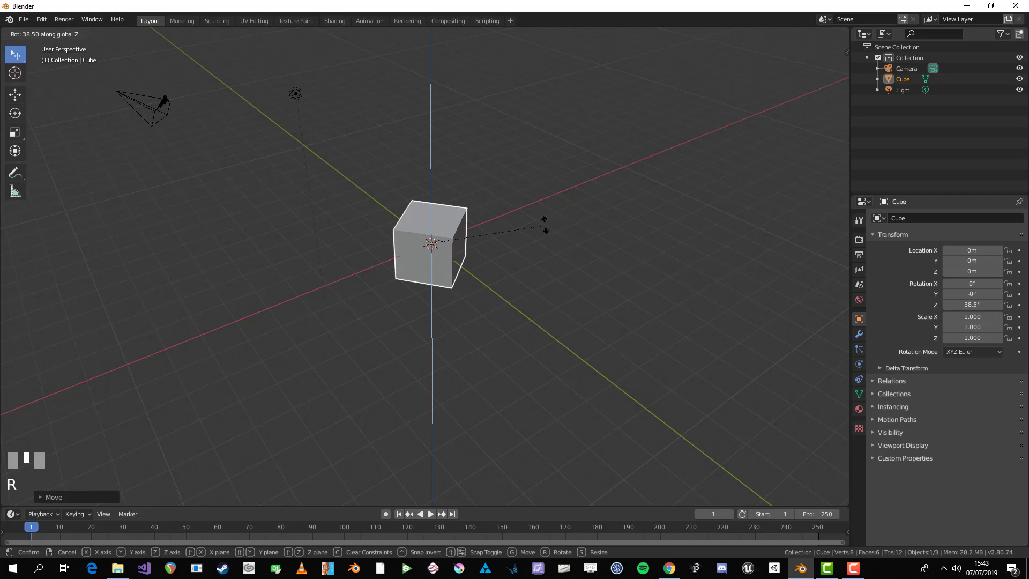
pyautogui.click(339, 295)
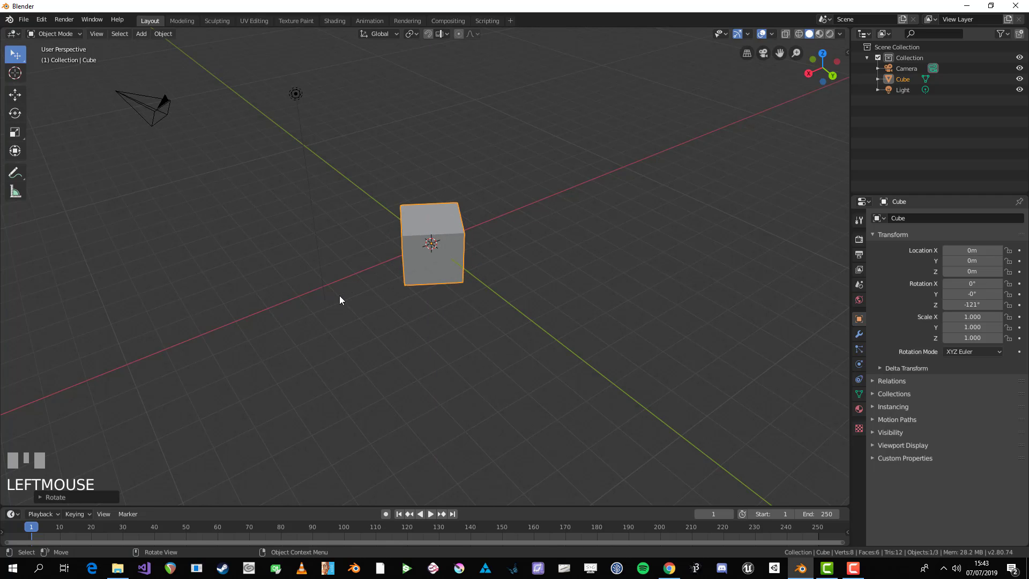
# - Edit the cube's X, Y and Z rotation values together and reset them all to 0°
pyautogui.moveTo(339, 294); pyautogui.dragTo(375, 316, button='middle')
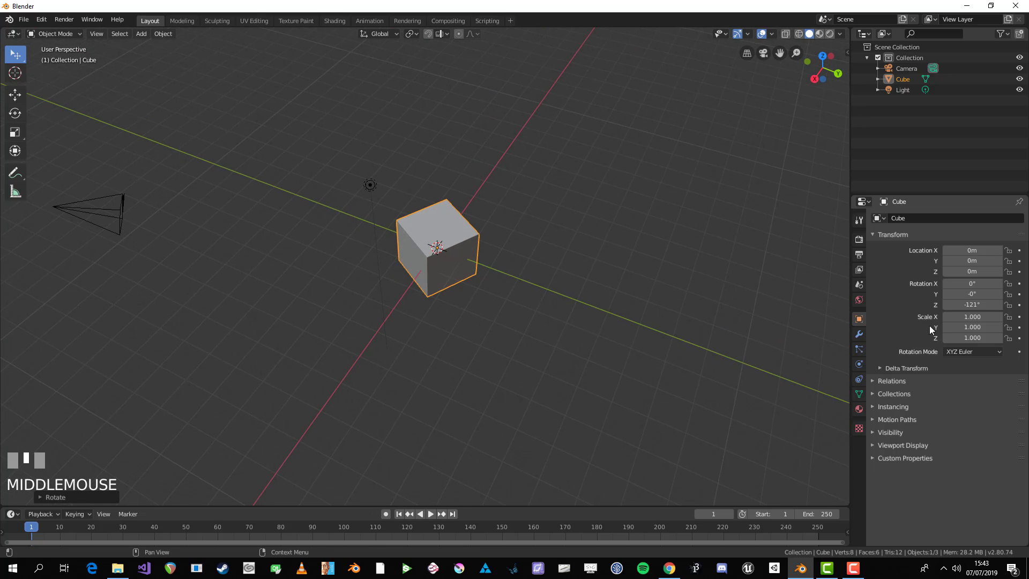
pyautogui.moveTo(959, 284)
pyautogui.mouseDown()
pyautogui.moveTo(962, 296)
pyautogui.moveTo(963, 280)
pyautogui.mouseUp()
pyautogui.press('KP_Enter')
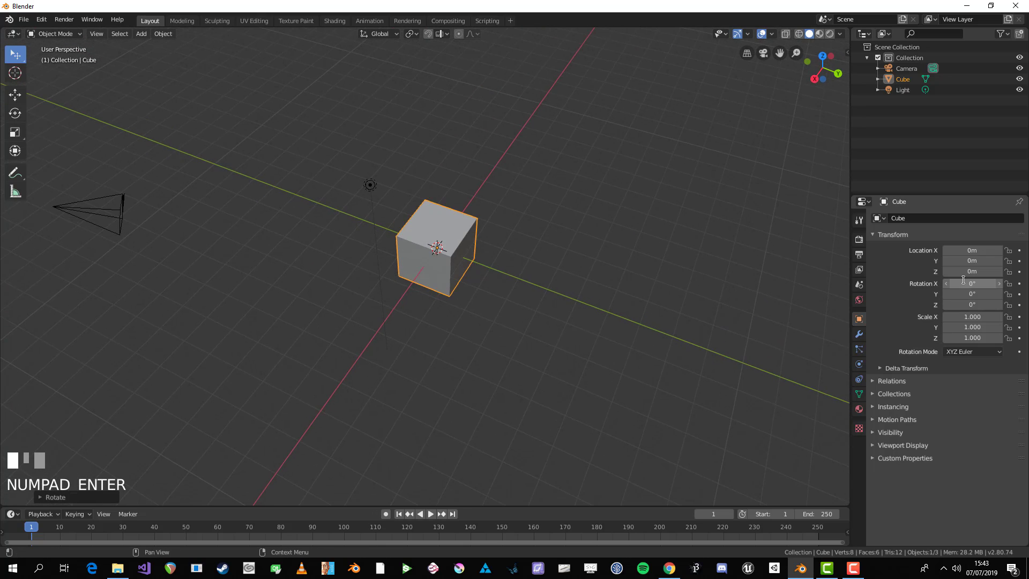
pyautogui.click(963, 280)
pyautogui.moveTo(963, 281); pyautogui.dragTo(963, 304)
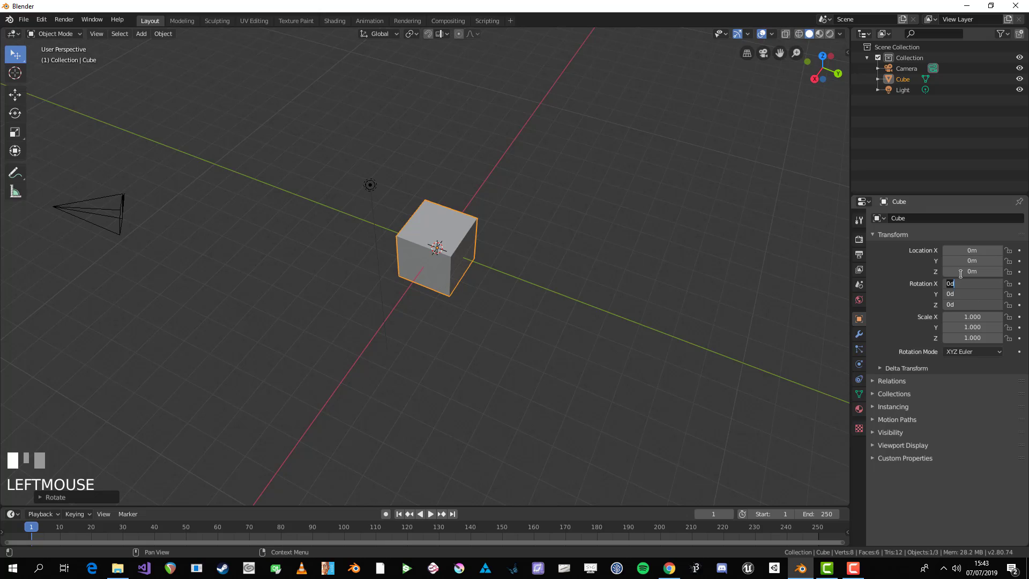
pyautogui.click(915, 300)
pyautogui.click(965, 281)
pyautogui.moveTo(965, 283); pyautogui.dragTo(965, 304)
pyautogui.press('KP_Enter')
# - Try rotating the cube by eye about the global Y axis and cancel the rotation
pyautogui.moveTo(456, 268)
pyautogui.mouseDown(button='middle')
pyautogui.moveTo(491, 248)
pyautogui.moveTo(455, 267)
pyautogui.mouseUp(button='middle')
pyautogui.scroll(2, 491, 247)
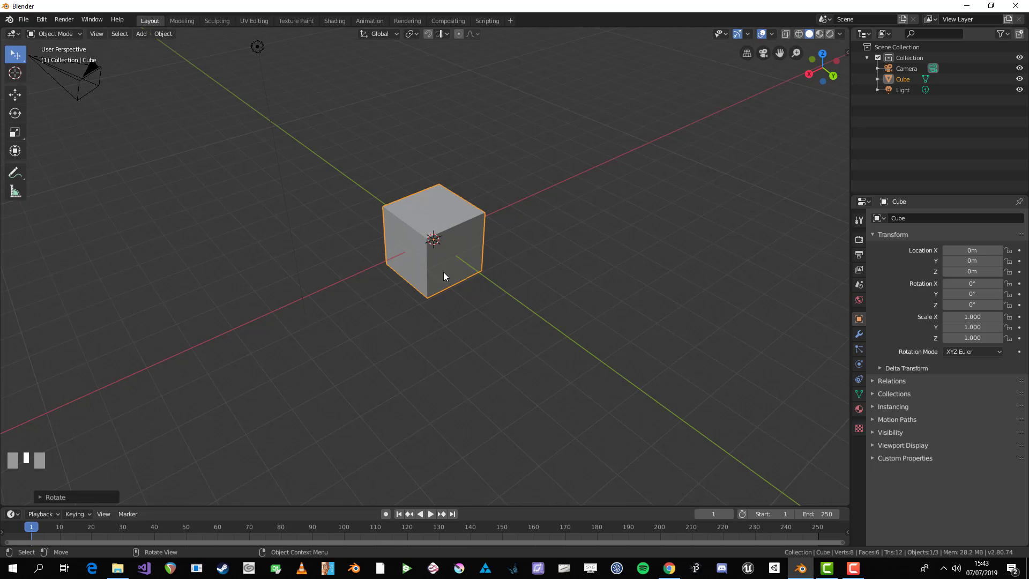
pyautogui.press('r')
pyautogui.press('y')
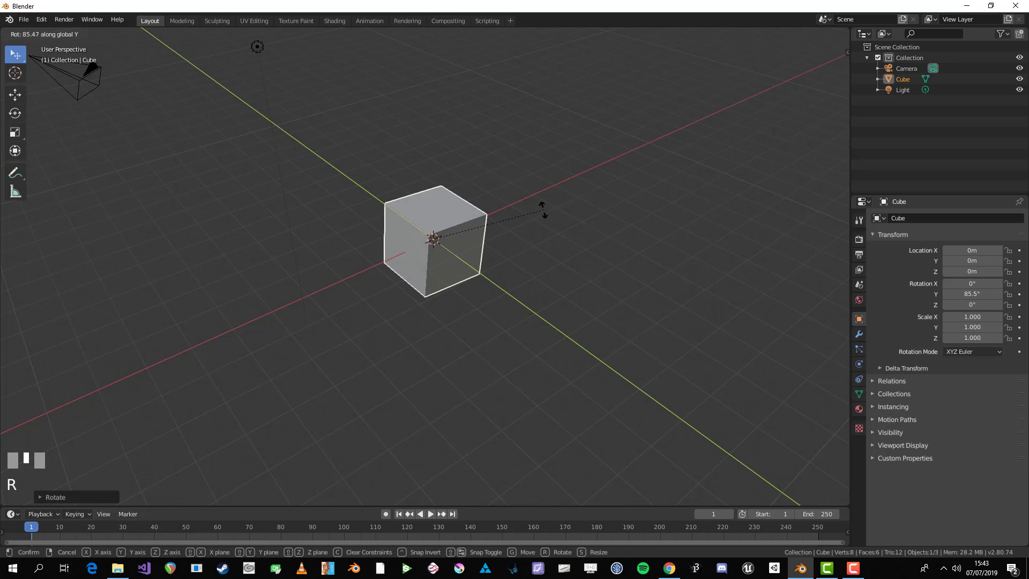
pyautogui.rightClick(492, 272)
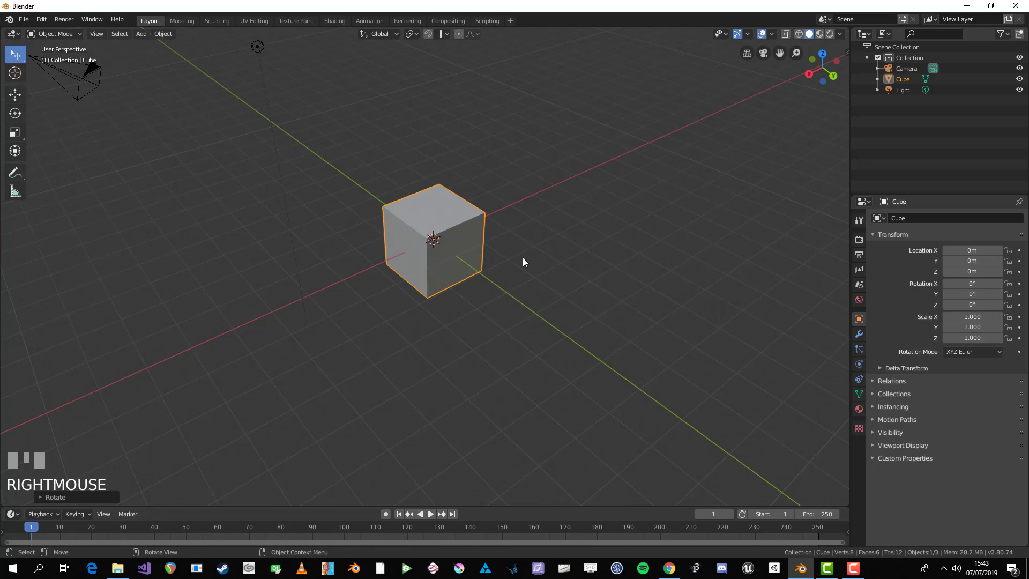
# - Rotate the cube exactly 45° about the global Y axis by entering the angle during the rotation
pyautogui.press('r')
pyautogui.press('y')
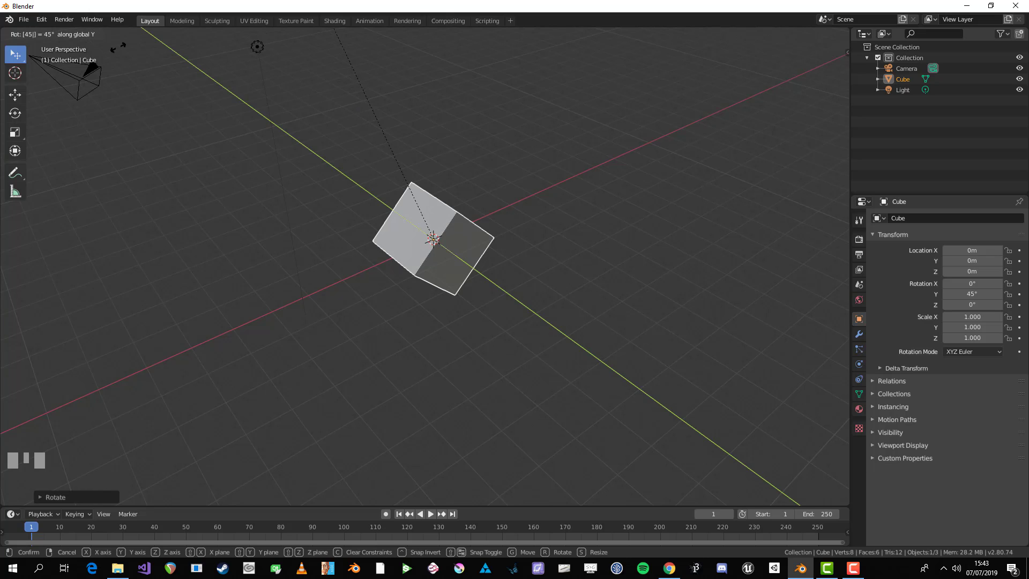
pyautogui.click(531, 276)
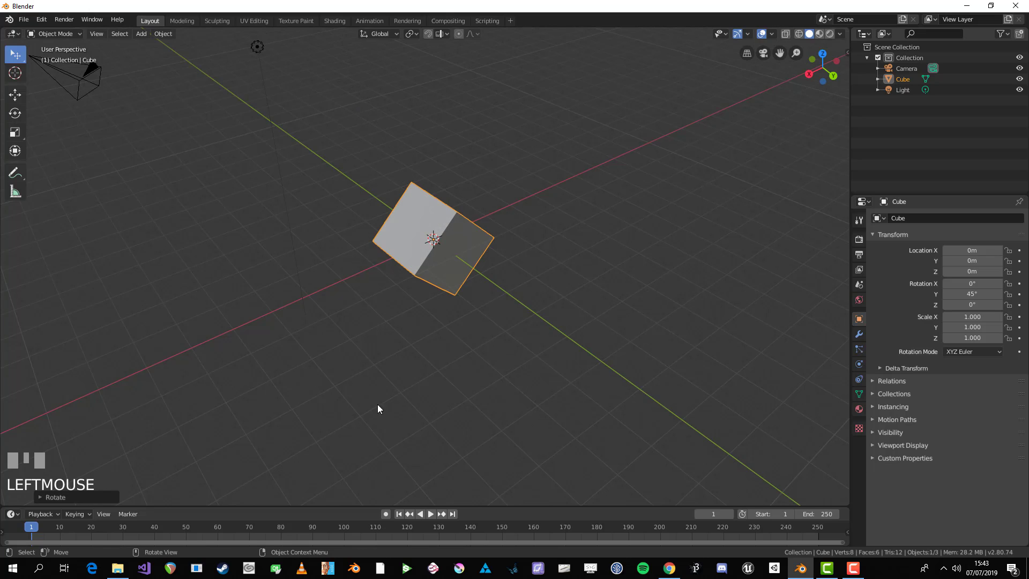
# - Reset the cube's Y rotation value to 0°
pyautogui.moveTo(377, 409); pyautogui.dragTo(461, 306, button='middle')
pyautogui.click(976, 295)
pyautogui.write('0')
pyautogui.press('KP_Enter')
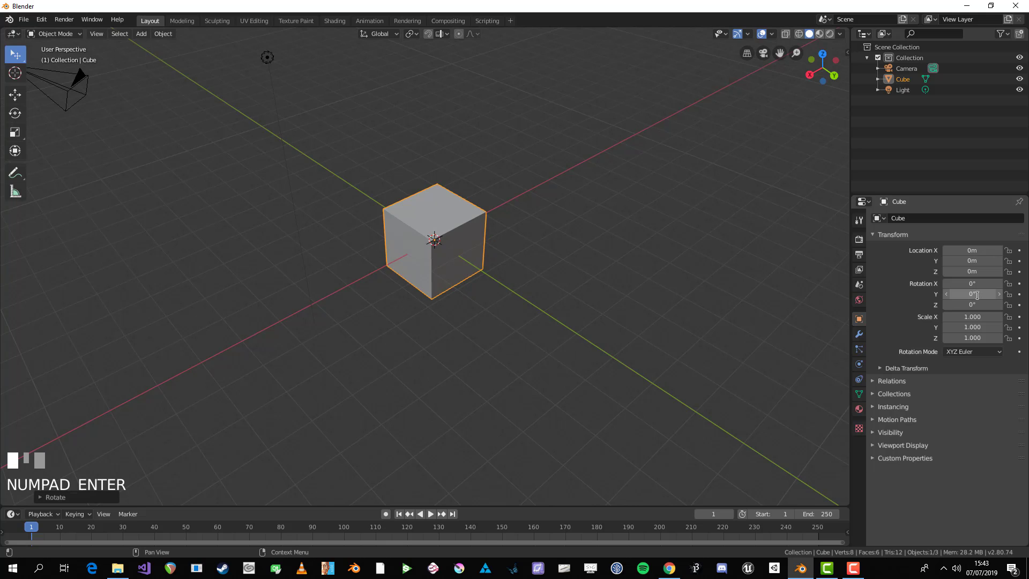
# - Try a free rotation of the cube, switch it to trackball rotation, and cancel it
pyautogui.moveTo(402, 257); pyautogui.dragTo(421, 243, button='middle')
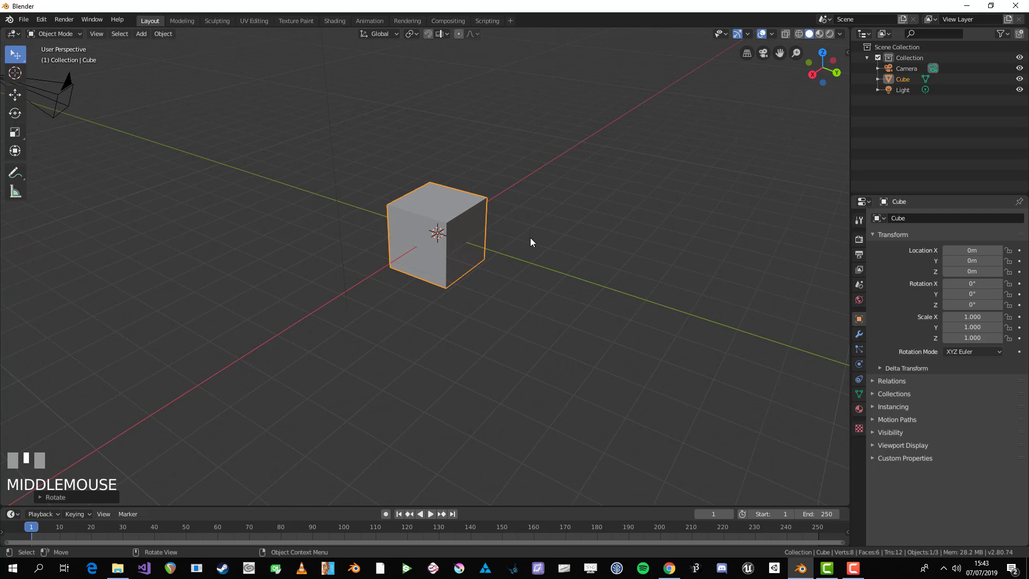
pyautogui.scroll(-2, 530, 242)
pyautogui.moveTo(535, 237); pyautogui.dragTo(519, 246, button='middle')
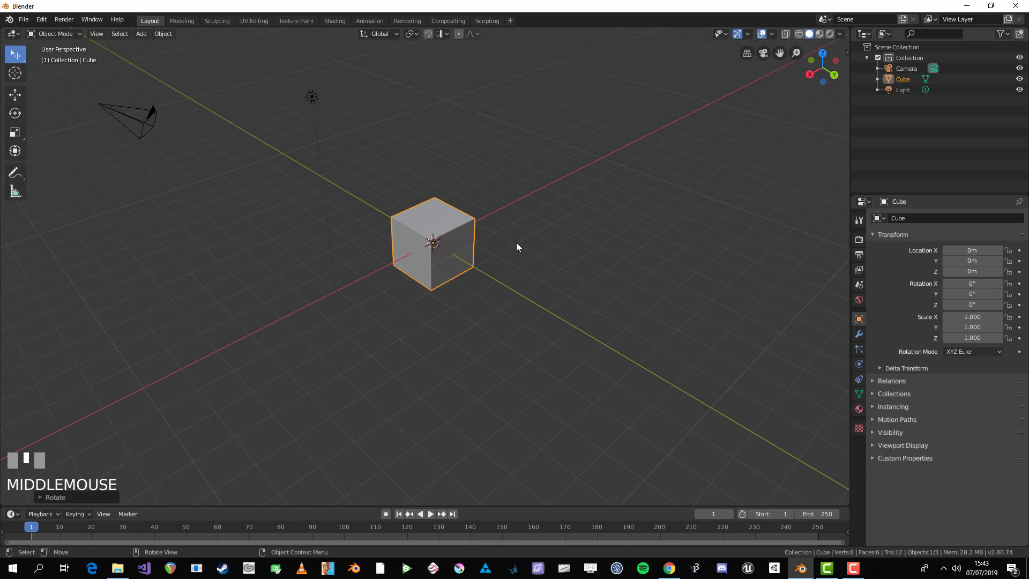
pyautogui.press('r')
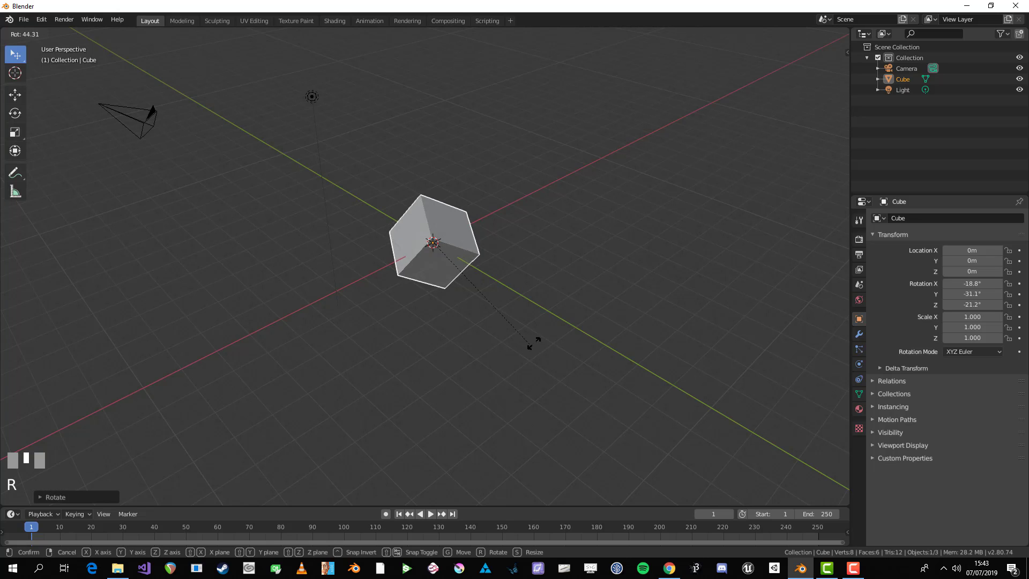
pyautogui.press('r')
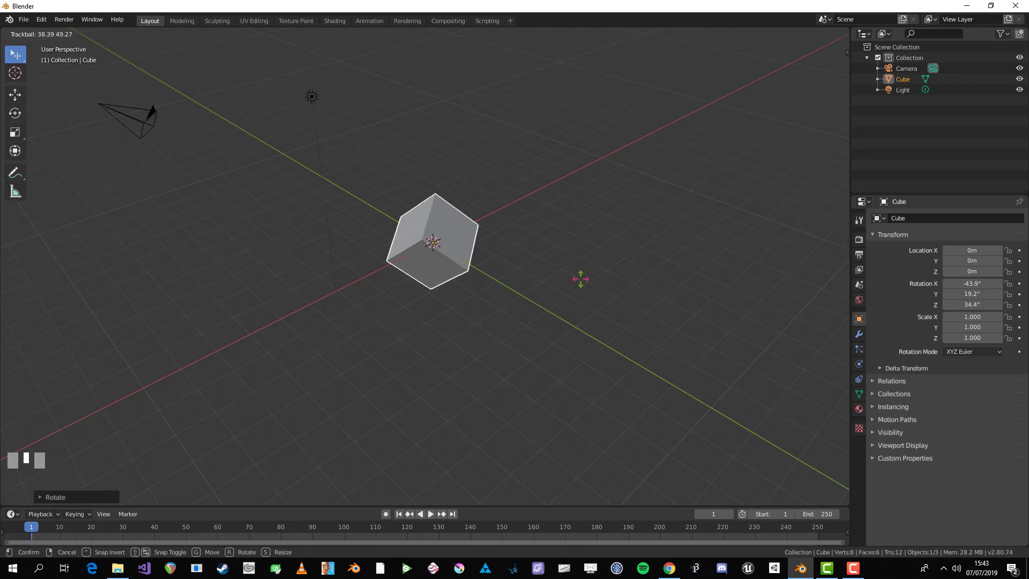
pyautogui.rightClick(422, 272)
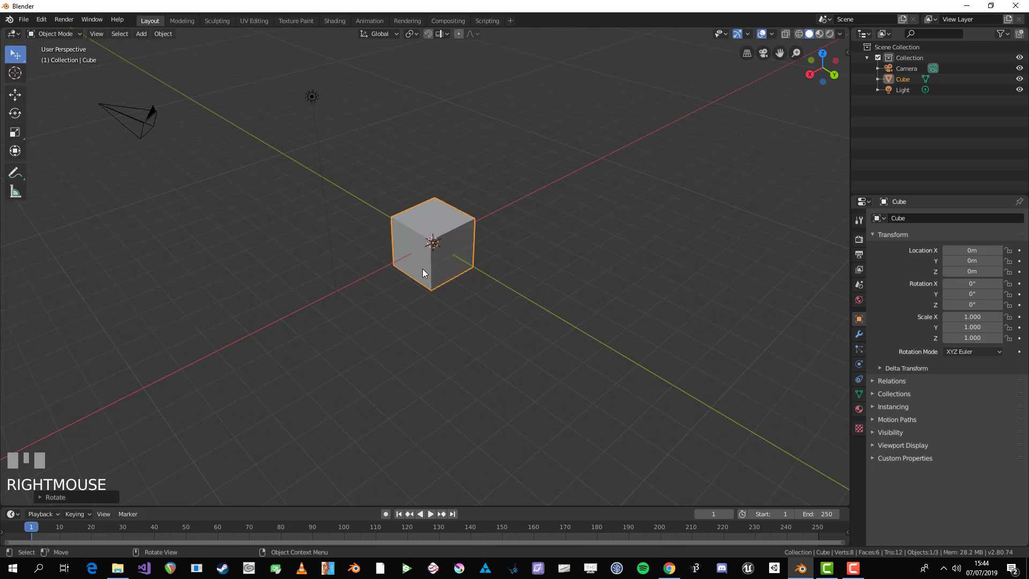
# - Scale the cube by exactly 2 along the global Z axis, entering the factor during the scaling
pyautogui.moveTo(478, 272)
pyautogui.mouseDown(button='middle')
pyautogui.moveTo(465, 265)
pyautogui.moveTo(473, 259)
pyautogui.mouseUp(button='middle')
pyautogui.scroll(1, 473, 260)
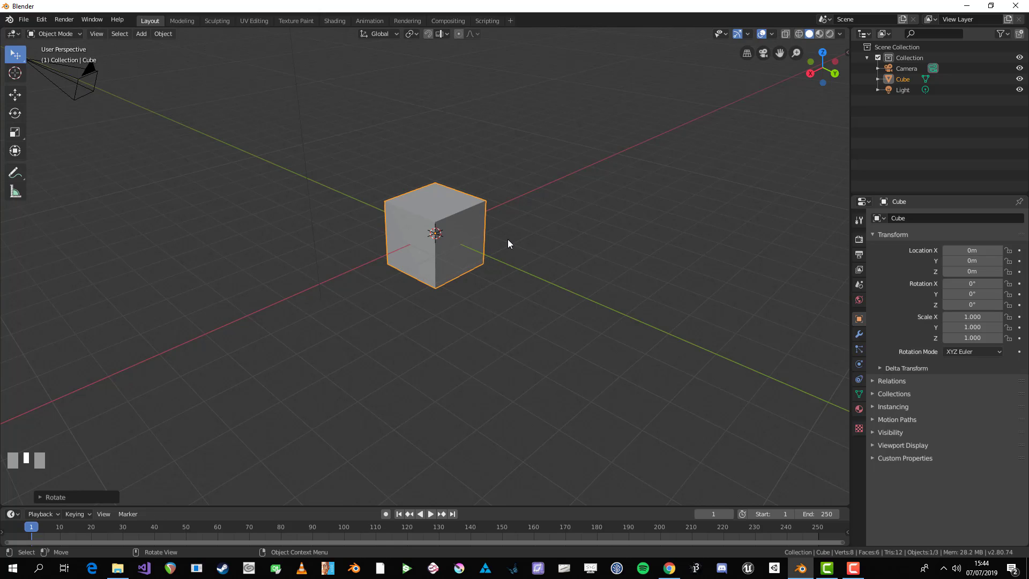
pyautogui.press('s')
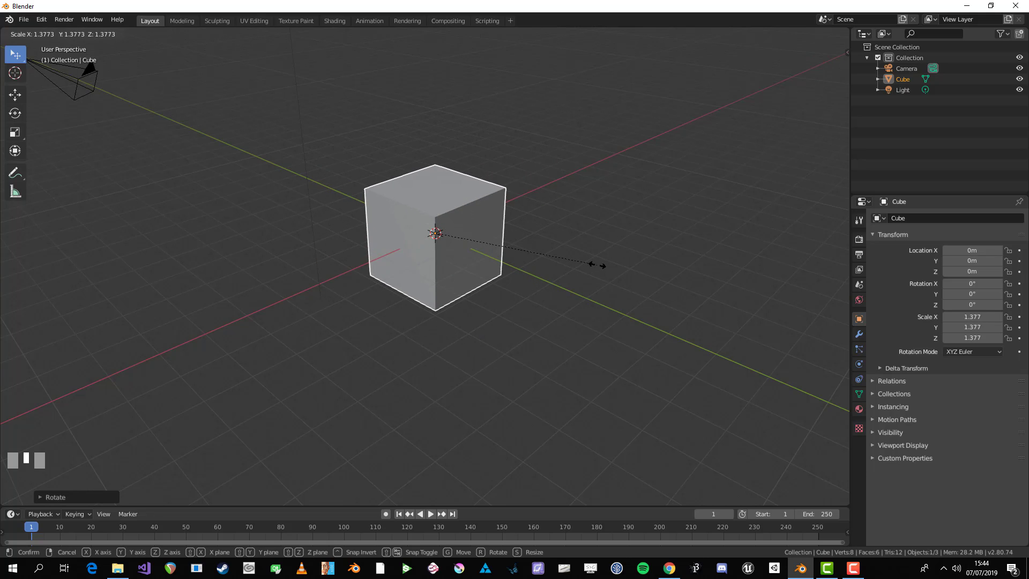
pyautogui.write('2')
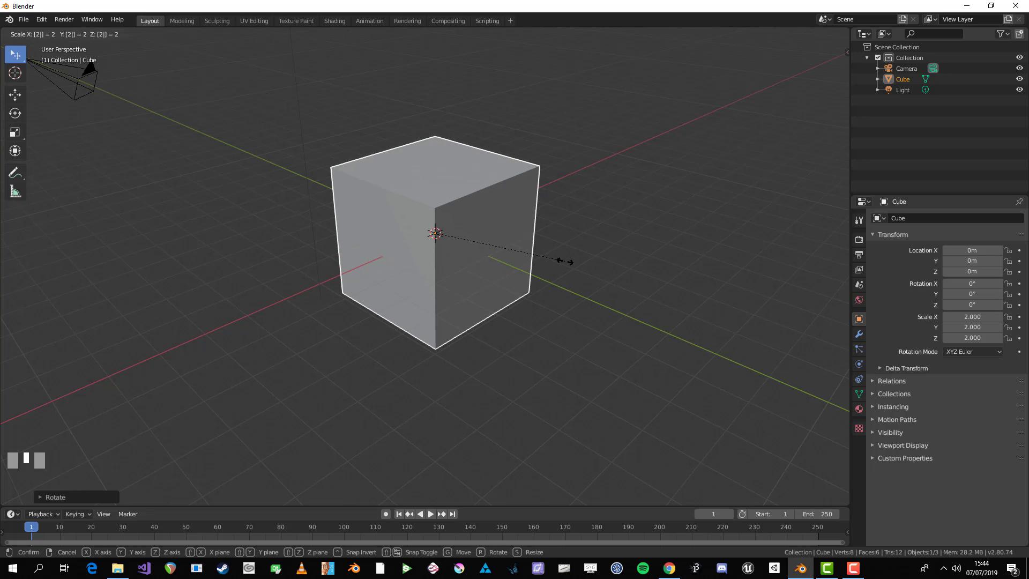
pyautogui.write('z')
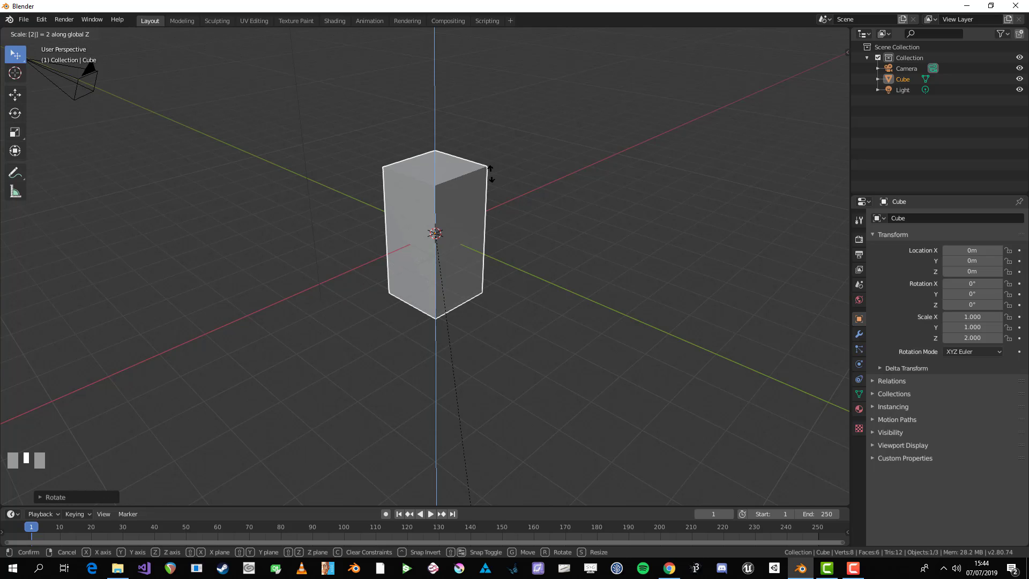
pyautogui.click(532, 164)
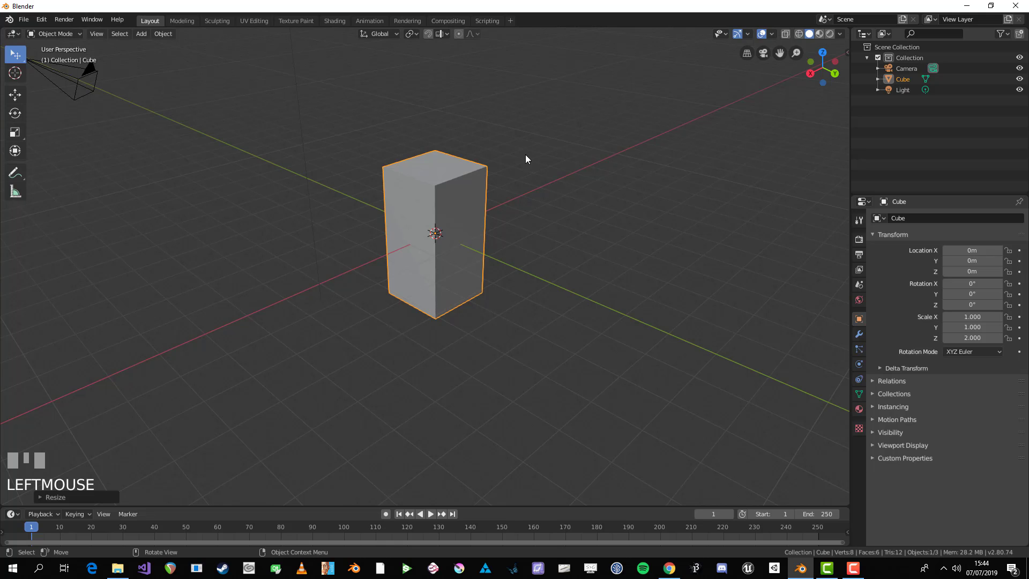
# - Rotate the stretched cube freely in the view to about X -25.4°, Y -40.8°, Z -18.5°
pyautogui.scroll(-1, 498, 210)
pyautogui.moveTo(484, 337); pyautogui.dragTo(525, 247, button='middle')
pyautogui.scroll(2, 549, 232)
pyautogui.scroll(-1, 552, 246)
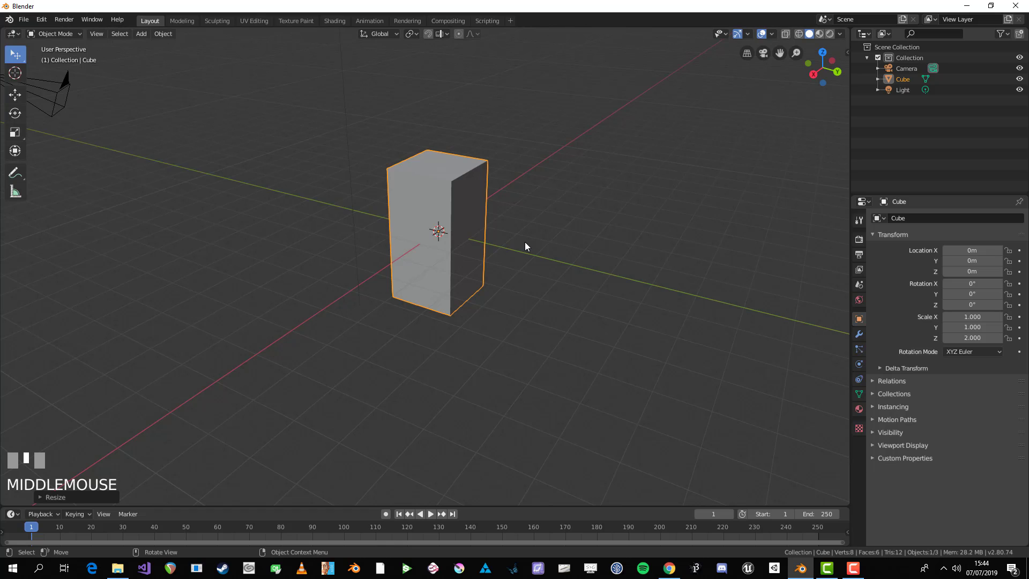
pyautogui.moveTo(457, 183); pyautogui.dragTo(558, 305, button='middle')
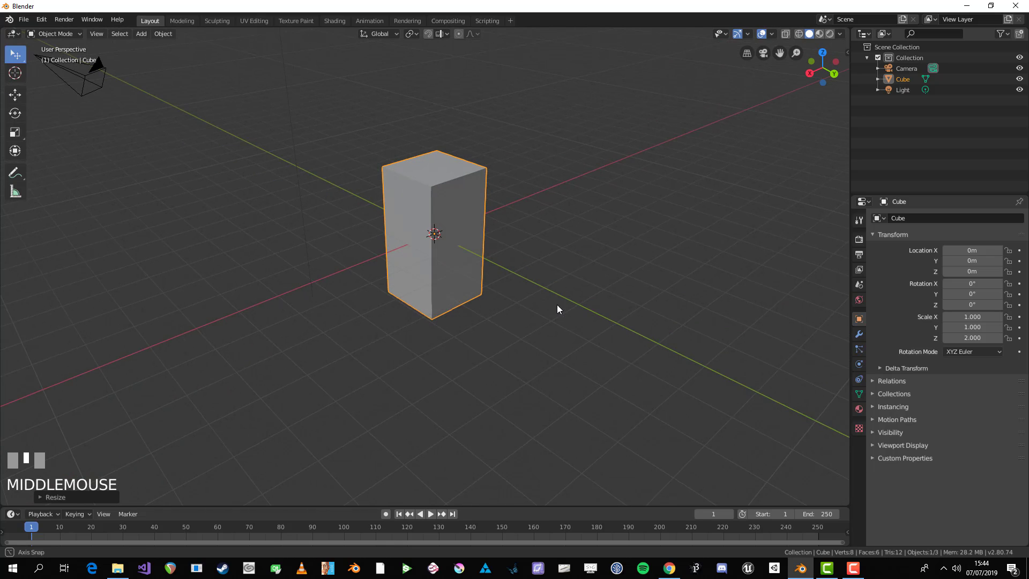
pyautogui.press('r')
pyautogui.click(558, 337)
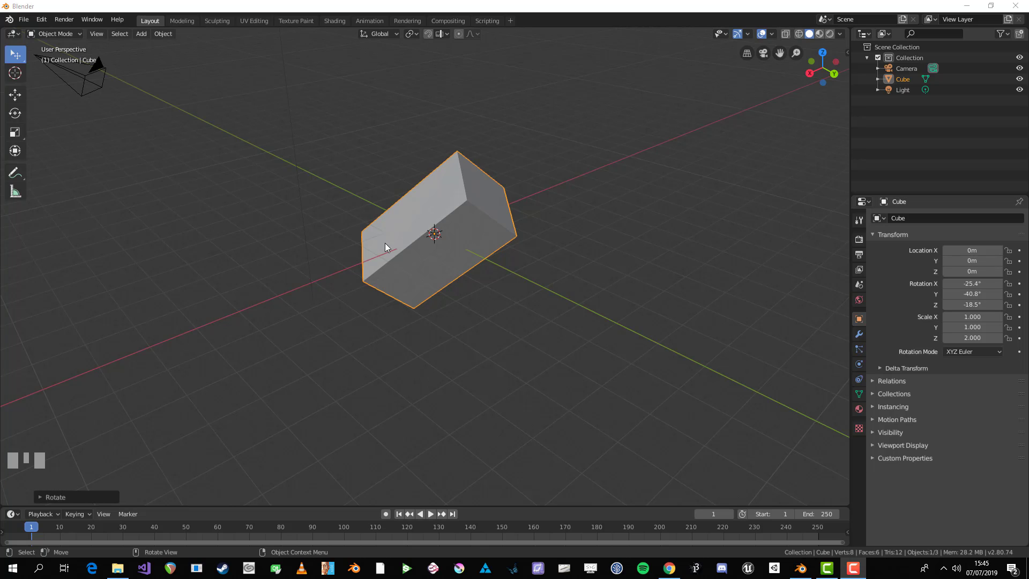
# - Grab the cube freely from several viewing angles, placing it at about X -1.48 m, Y 0.26 m, Z 4.39 m
pyautogui.moveTo(385, 242); pyautogui.dragTo(468, 244, button='middle')
pyautogui.press('g')
pyautogui.click(611, 188)
pyautogui.moveTo(611, 187); pyautogui.dragTo(612, 312, button='middle')
pyautogui.press('g')
pyautogui.click(407, 242)
pyautogui.press('g')
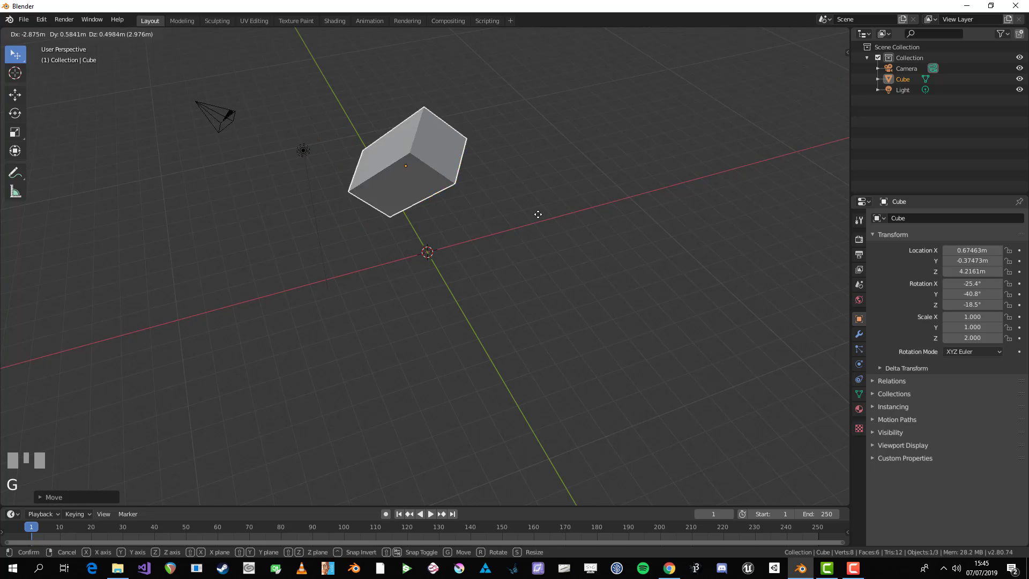
pyautogui.click(544, 236)
# - Trackball-rotate the cube to about X -75.9°, Y 2.7°, Z -69.8°
pyautogui.press('r')
pyautogui.press('r')
pyautogui.click(488, 228)
# - Move the cube freely to about X -6.99 m, Y -0.11 m, Z 0.62 m and enlarge it uniformly by about 2.12
pyautogui.moveTo(489, 228)
pyautogui.keyDown('shift'); pyautogui.mouseDown(button='middle')
pyautogui.moveTo(495, 242)
pyautogui.moveTo(487, 230)
pyautogui.mouseUp(button='middle'); pyautogui.keyUp('shift')
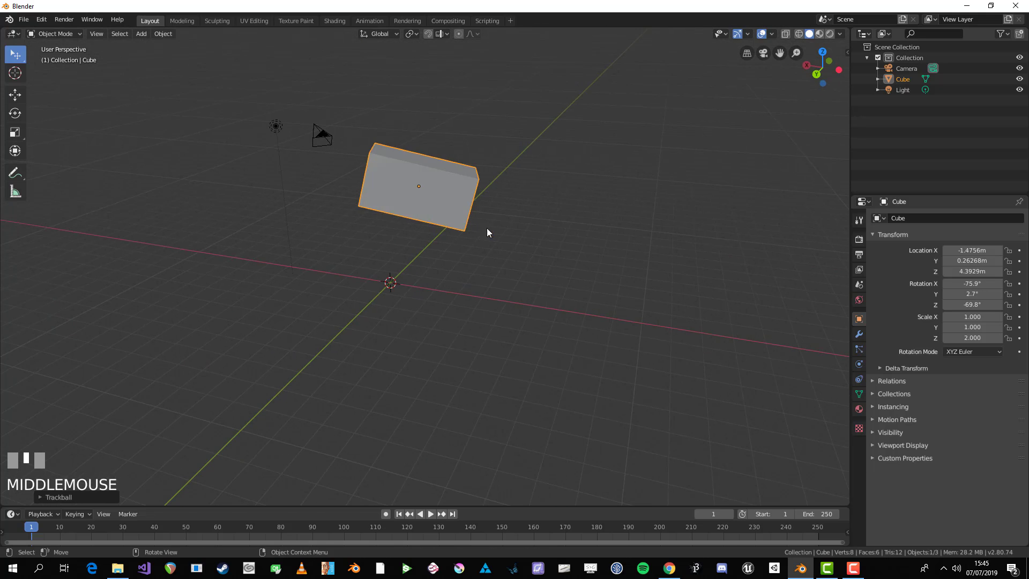
pyautogui.press('g')
pyautogui.press('s')
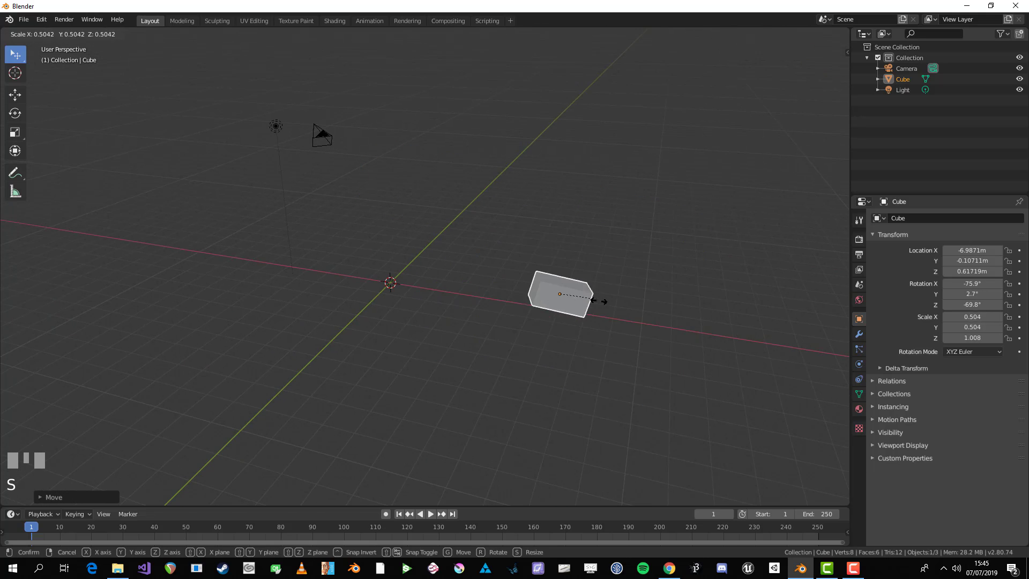
pyautogui.click(712, 333)
pyautogui.press('s')
pyautogui.rightClick(668, 339)
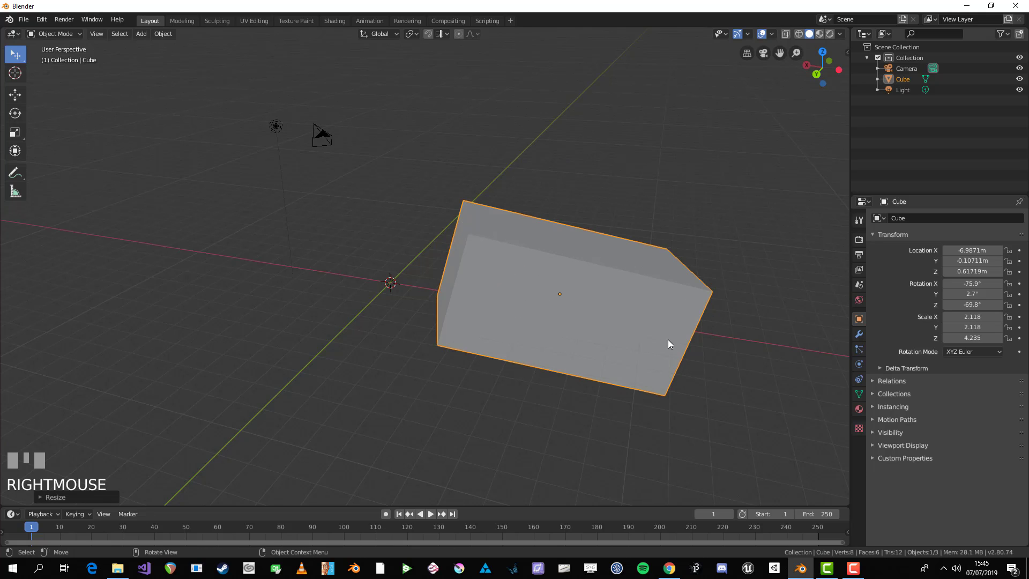
# - Rotate the cube freely to about -58.3°, 7.87°, -76.4° and move it to about -6.55 m, -0.54 m, 1.95 m
pyautogui.moveTo(667, 339); pyautogui.dragTo(595, 332, button='middle')
pyautogui.keyDown('shift'); pyautogui.moveTo(595, 332); pyautogui.dragTo(502, 323, button='middle'); pyautogui.keyUp('shift')
pyautogui.moveTo(519, 321); pyautogui.dragTo(476, 316, button='middle')
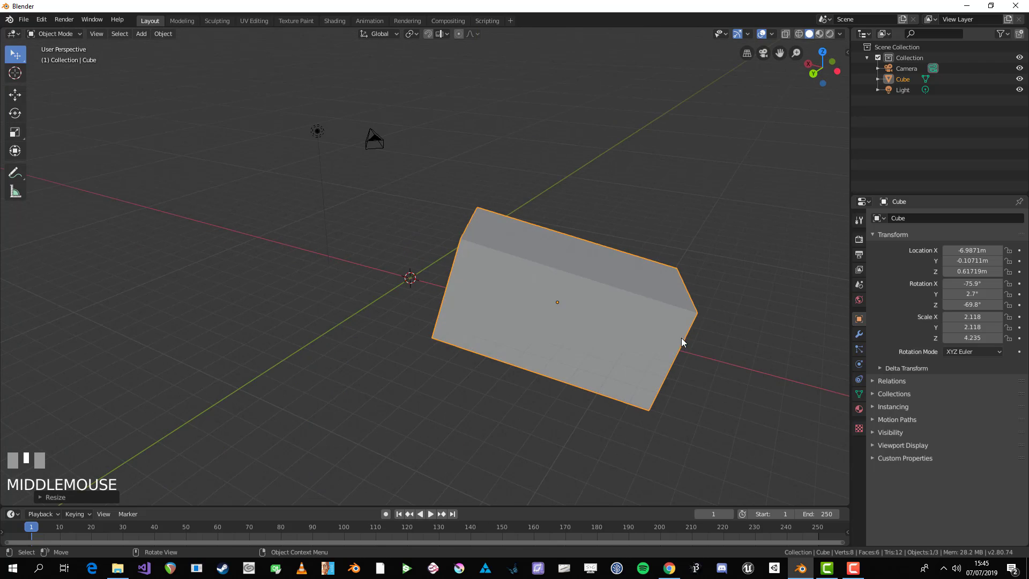
pyautogui.press('r')
pyautogui.click(666, 372)
pyautogui.press('g')
pyautogui.click(663, 335)
# - Grab the cube along global X, switch the constraint to its local X axis, and move it about 6 m in the negative direction
pyautogui.moveTo(567, 330); pyautogui.dragTo(871, 284, button='middle')
pyautogui.keyDown('shift'); pyautogui.moveTo(161, 309); pyautogui.dragTo(257, 323, button='middle'); pyautogui.keyUp('shift')
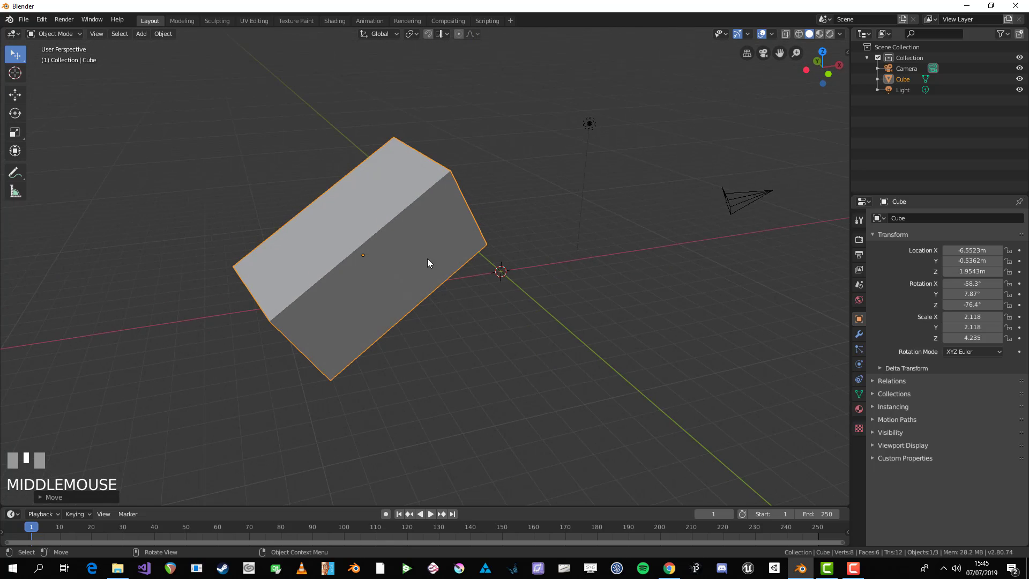
pyautogui.moveTo(427, 262); pyautogui.dragTo(452, 260, button='middle')
pyautogui.press('g')
pyautogui.press('x')
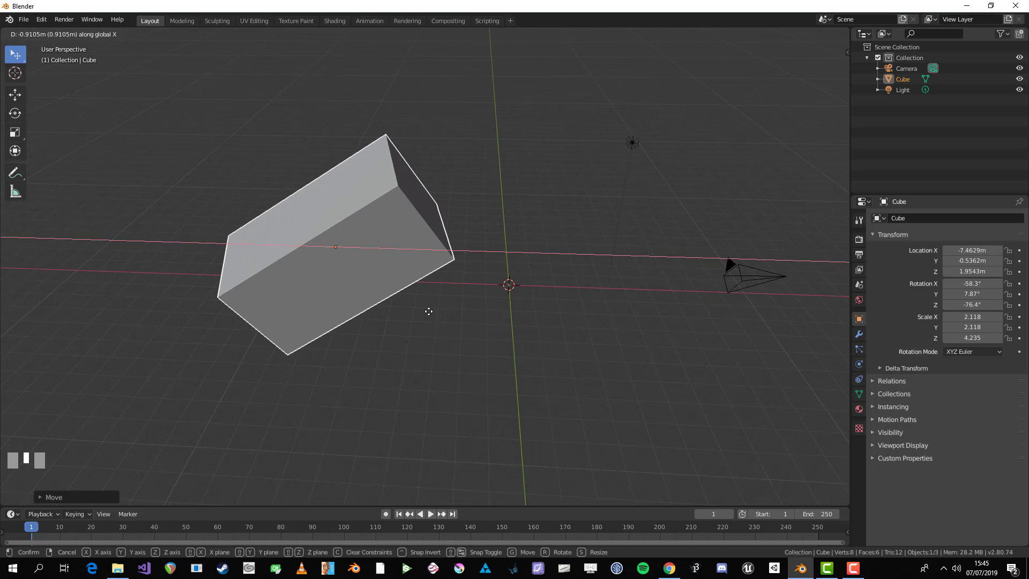
pyautogui.press('x')
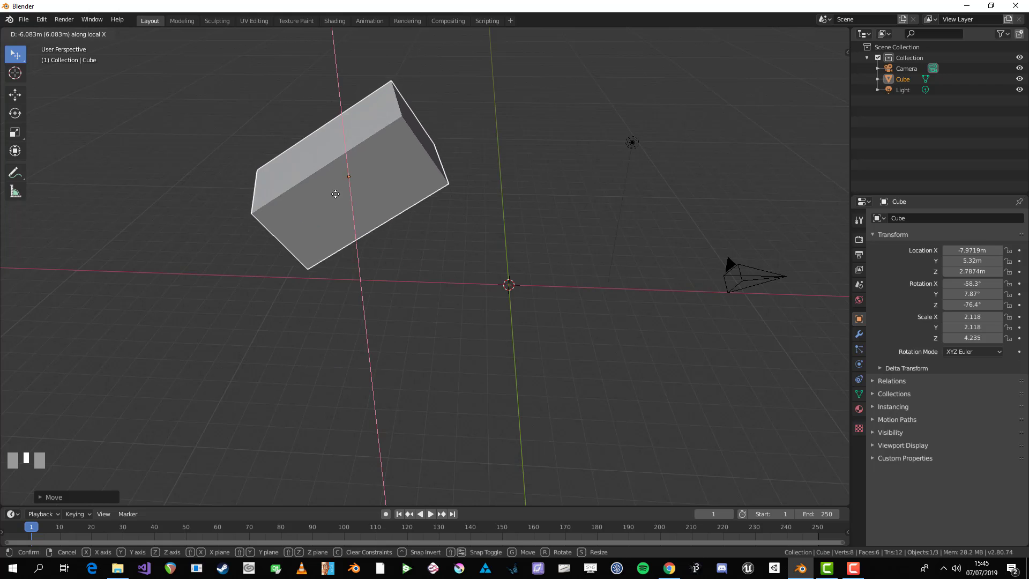
pyautogui.click(335, 194)
# - Grab the cube along global Y, switch to its local Y axis, and place it at about -8.57 m, 5.43 m, 3.73 m
pyautogui.scroll(-4, 331, 239)
pyautogui.moveTo(331, 239); pyautogui.dragTo(445, 241, button='middle')
pyautogui.keyDown('shift'); pyautogui.moveTo(399, 271); pyautogui.dragTo(423, 279, button='middle'); pyautogui.keyUp('shift')
pyautogui.press('g')
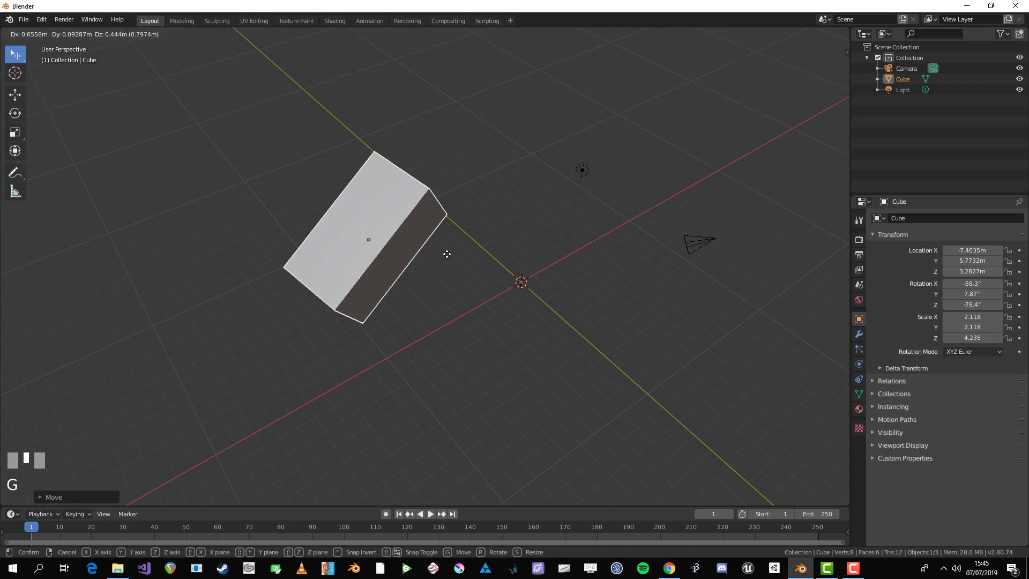
pyautogui.press('y')
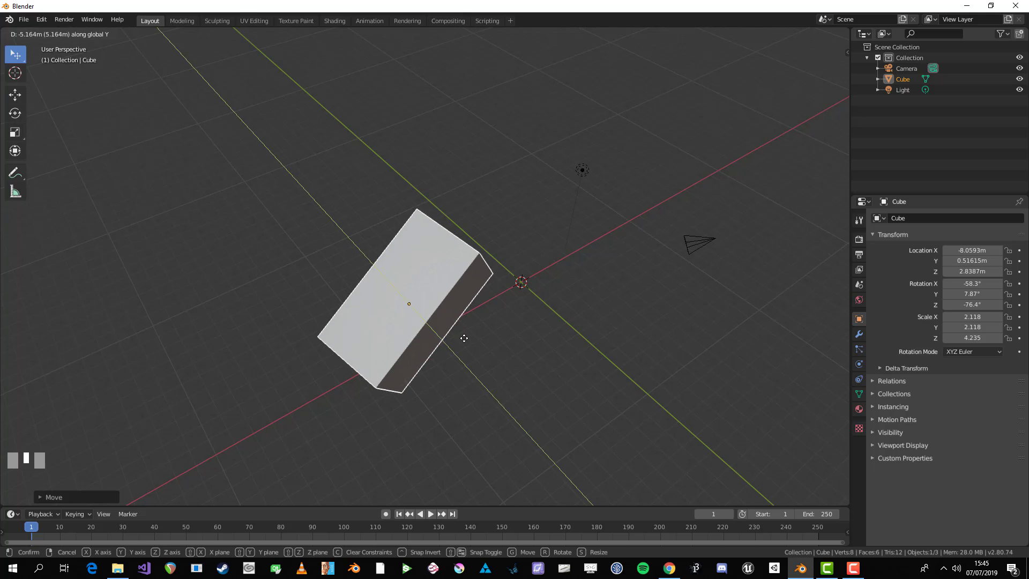
pyautogui.press('y')
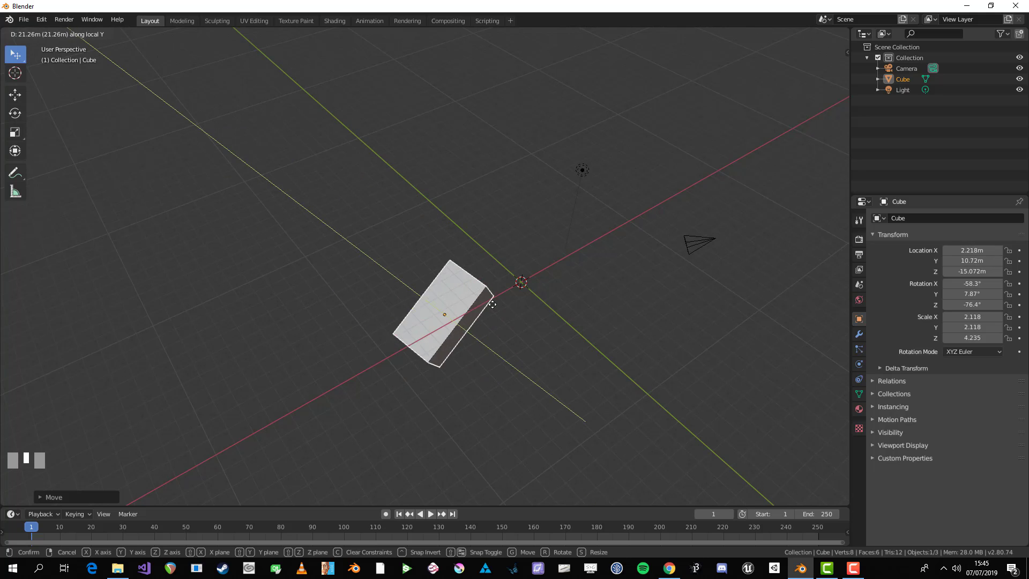
pyautogui.click(416, 271)
# - Grab the cube along global Z, switch to its local Z axis, and place it at about -5.35 m, 5.93 m, 5.72 m
pyautogui.moveTo(416, 272); pyautogui.dragTo(448, 261, button='middle')
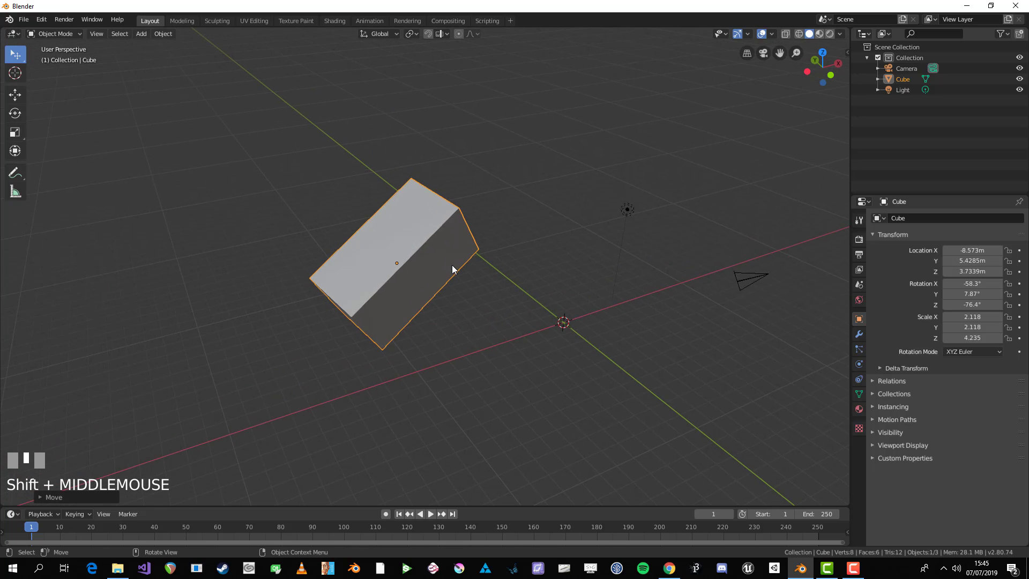
pyautogui.press('g')
pyautogui.press('z')
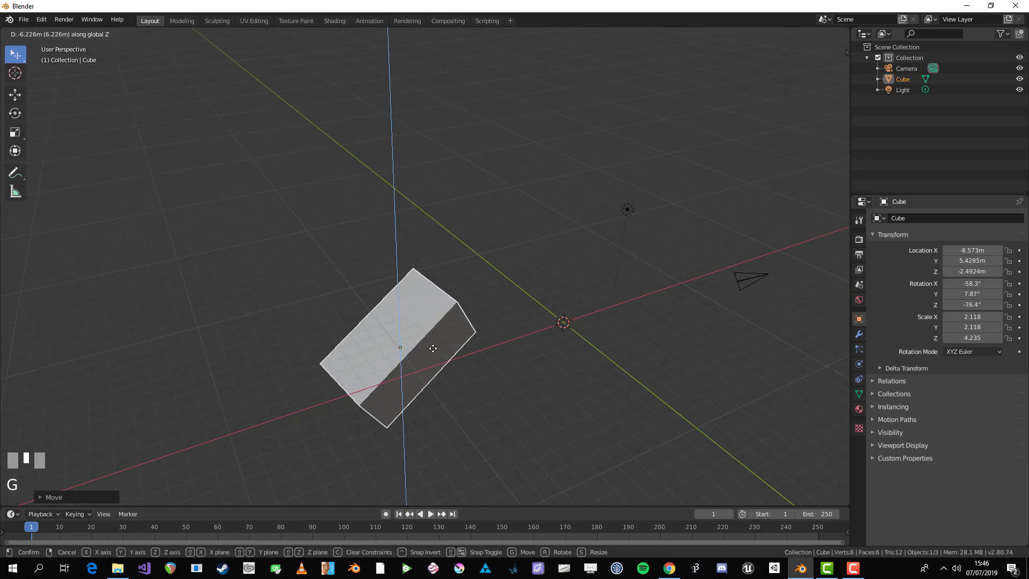
pyautogui.press('z')
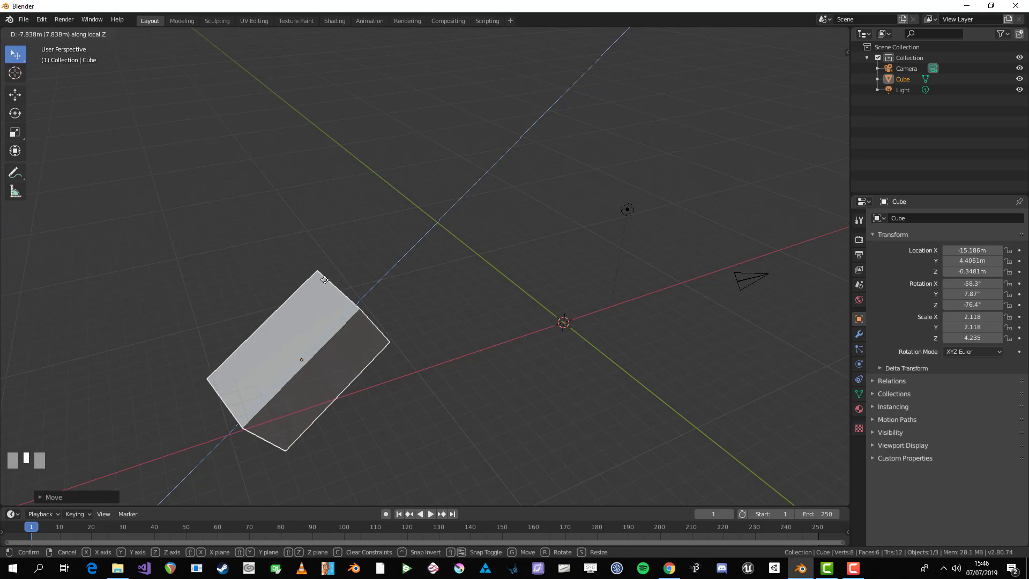
pyautogui.click(513, 243)
# - Trackball-rotate the cube to about X -40°, Y 38.8°, Z -138°
pyautogui.moveTo(513, 243); pyautogui.dragTo(497, 232, button='middle')
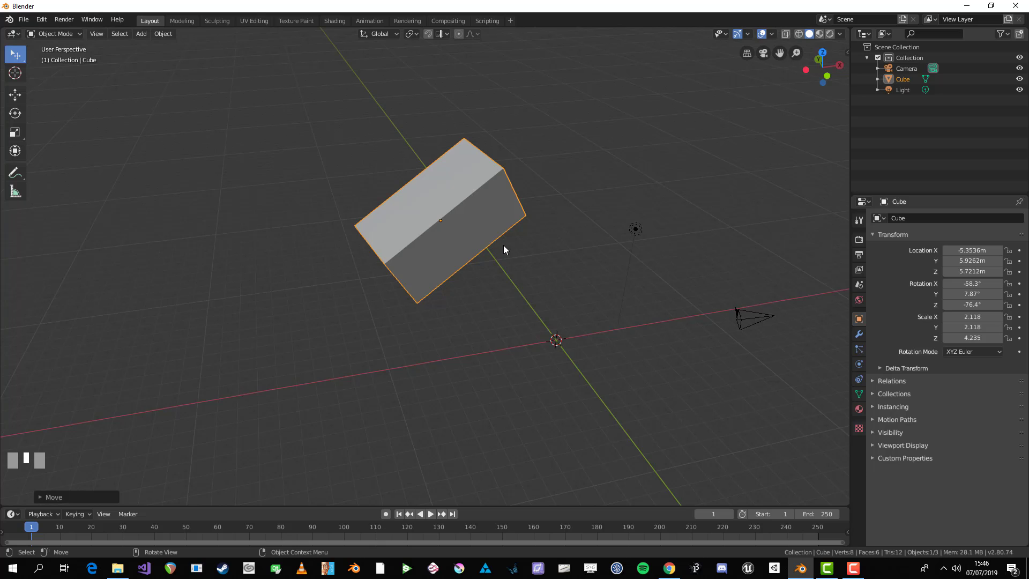
pyautogui.moveTo(505, 248); pyautogui.dragTo(490, 245, button='middle')
pyautogui.press('r')
pyautogui.press('r')
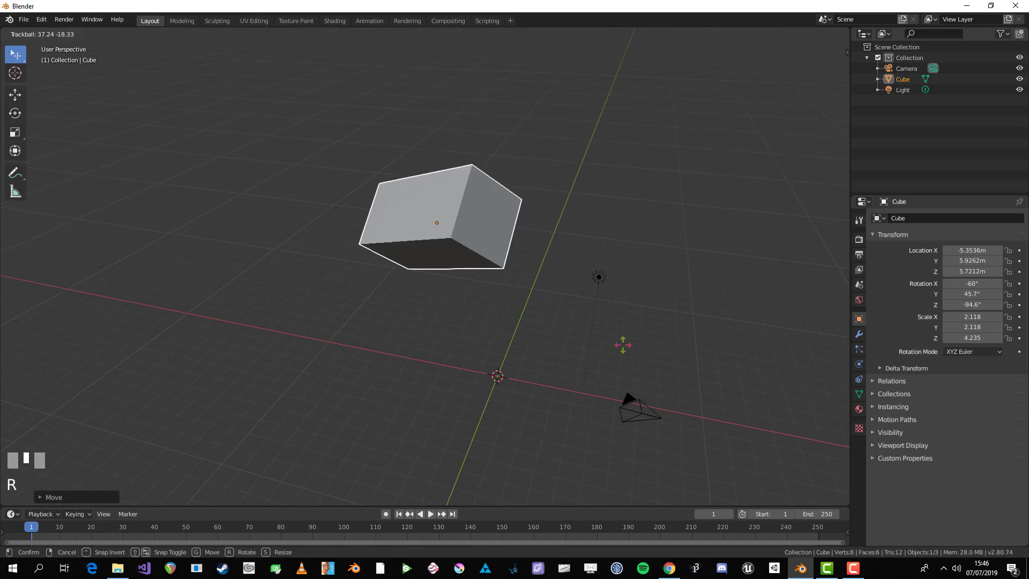
pyautogui.click(529, 311)
# - Move the newly rotated cube along its local Z axis after first constraining the move to global Z
pyautogui.moveTo(528, 311); pyautogui.dragTo(660, 308, button='middle')
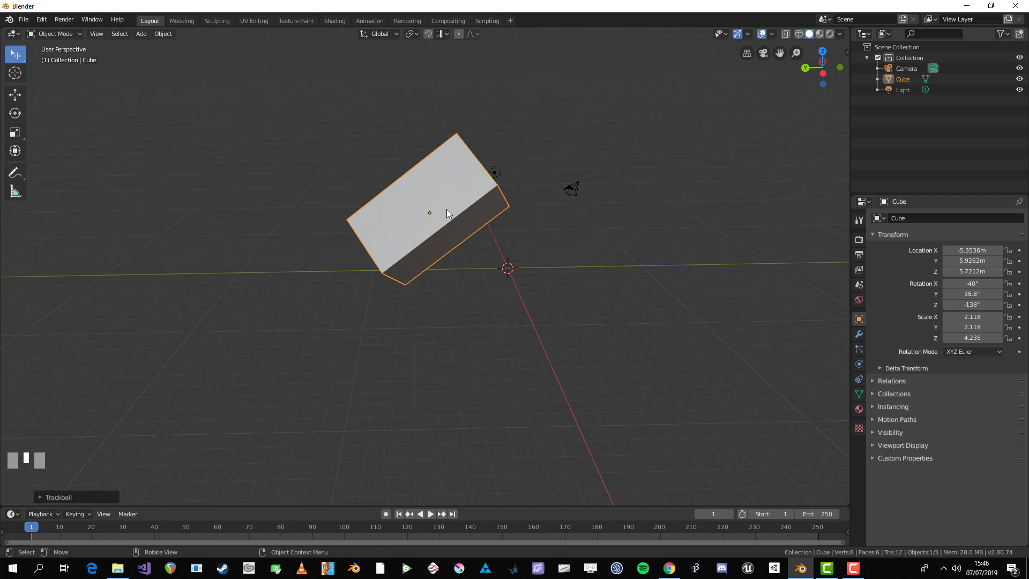
pyautogui.press('g')
pyautogui.press('z')
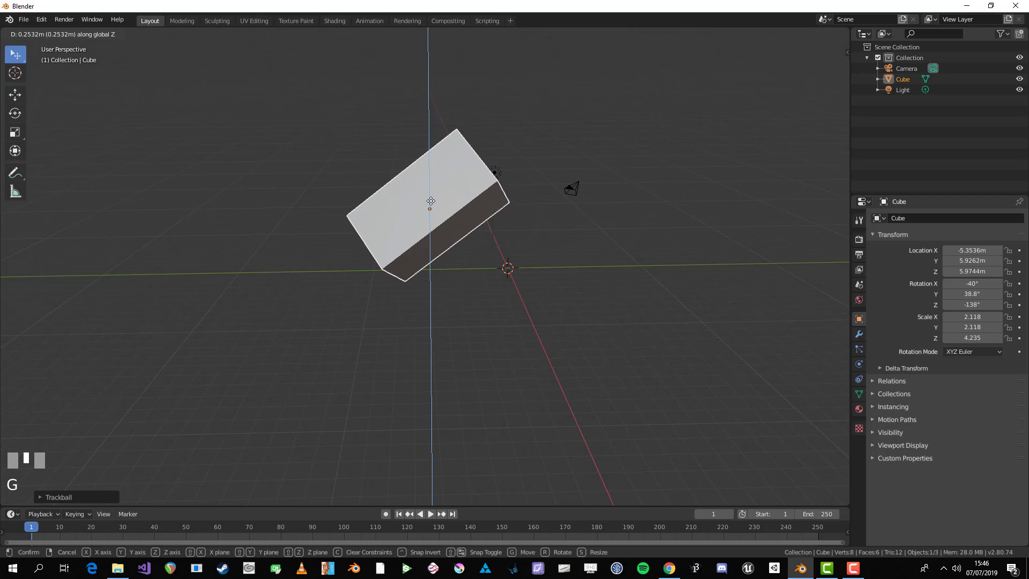
pyautogui.press('z')
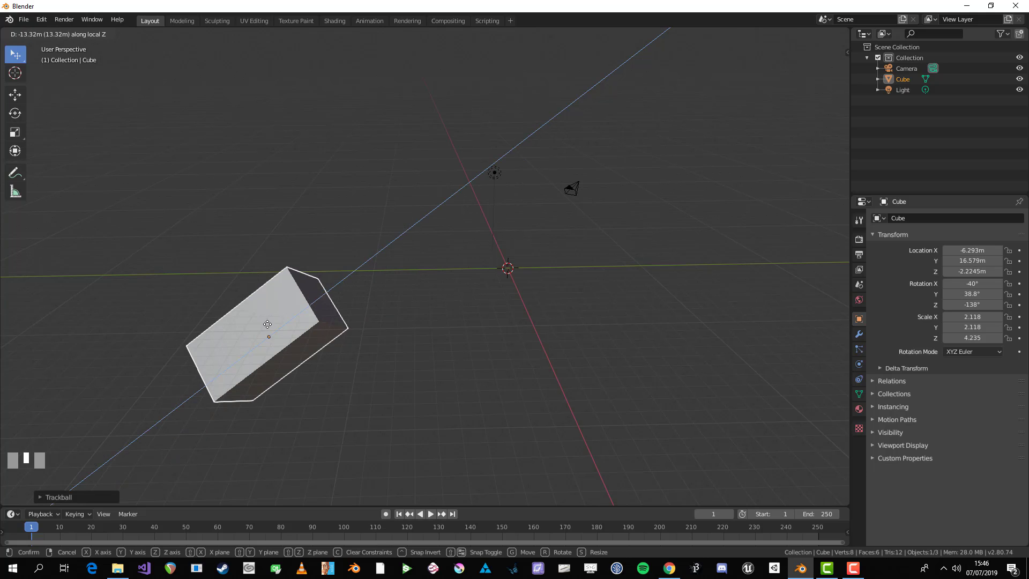
pyautogui.click(382, 276)
# - Move the cube freely to about X -2.98 m, Y 6.55 m, Z 4.56 m
pyautogui.moveTo(383, 272); pyautogui.dragTo(327, 271, button='middle')
pyautogui.press('g')
pyautogui.click(479, 168)
# - Scale the cube along its local Z axis, switching from global Z, to a Z scale of about -8.58
pyautogui.moveTo(480, 168); pyautogui.dragTo(457, 180, button='middle')
pyautogui.keyDown('shift'); pyautogui.moveTo(509, 148); pyautogui.dragTo(497, 211, button='middle'); pyautogui.keyUp('shift')
pyautogui.scroll(1, 498, 213)
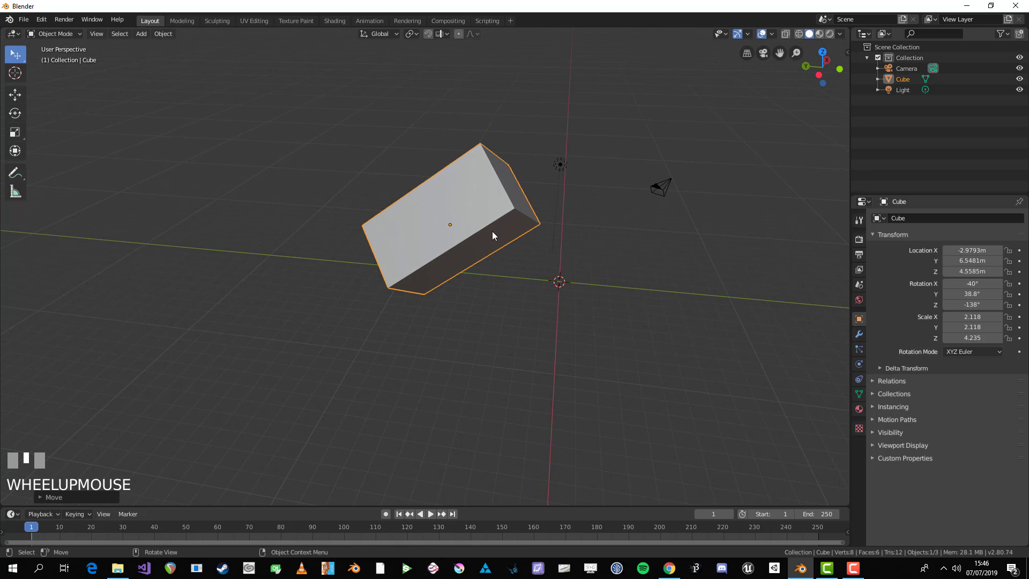
pyautogui.press('s')
pyautogui.press('z')
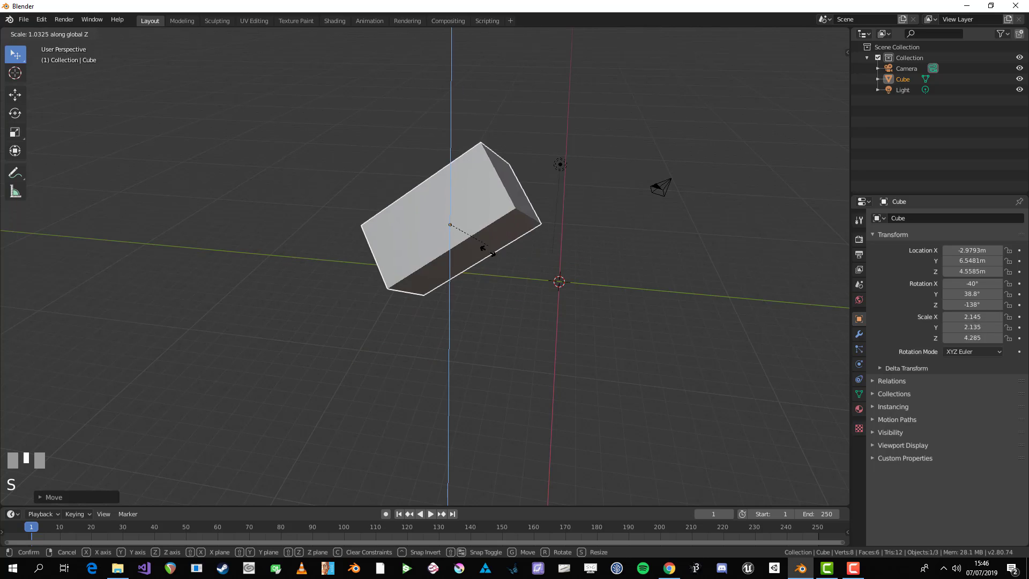
pyautogui.press('z')
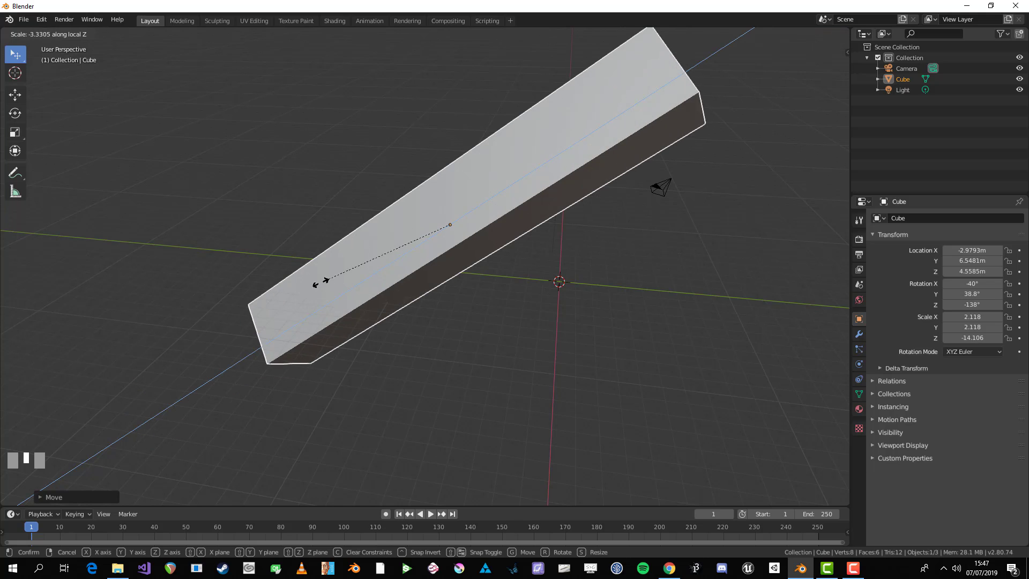
pyautogui.click(365, 237)
# - Deselect the cube
pyautogui.moveTo(366, 238); pyautogui.dragTo(435, 317, button='middle')
pyautogui.click(429, 323)
pyautogui.scroll(2, 455, 306)
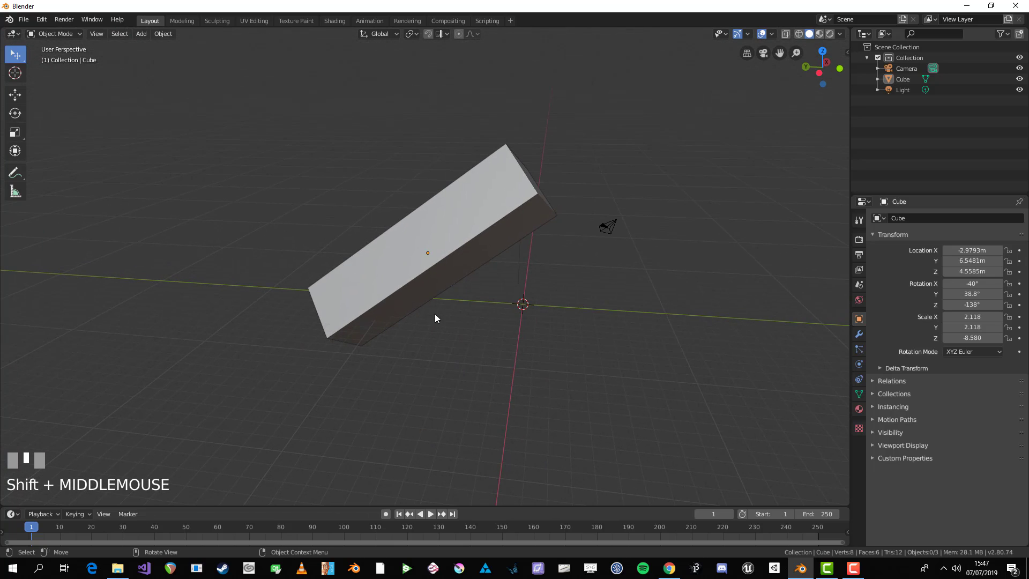
pyautogui.rightClick(435, 318)
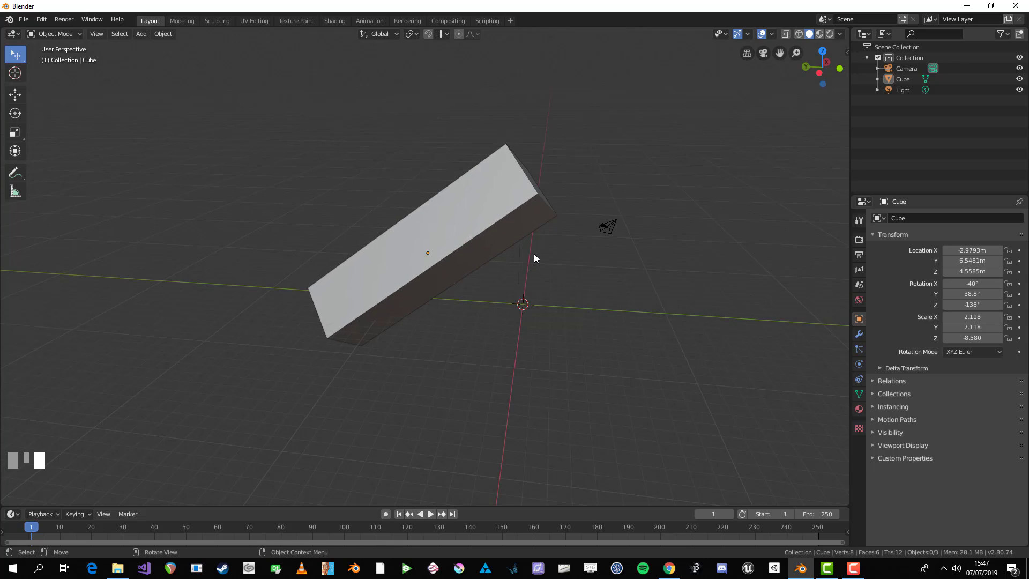
# - Select the elongated cube and clear its scale back to 1 on all axes
pyautogui.moveTo(484, 280); pyautogui.dragTo(521, 349, button='middle')
pyautogui.click(460, 256)
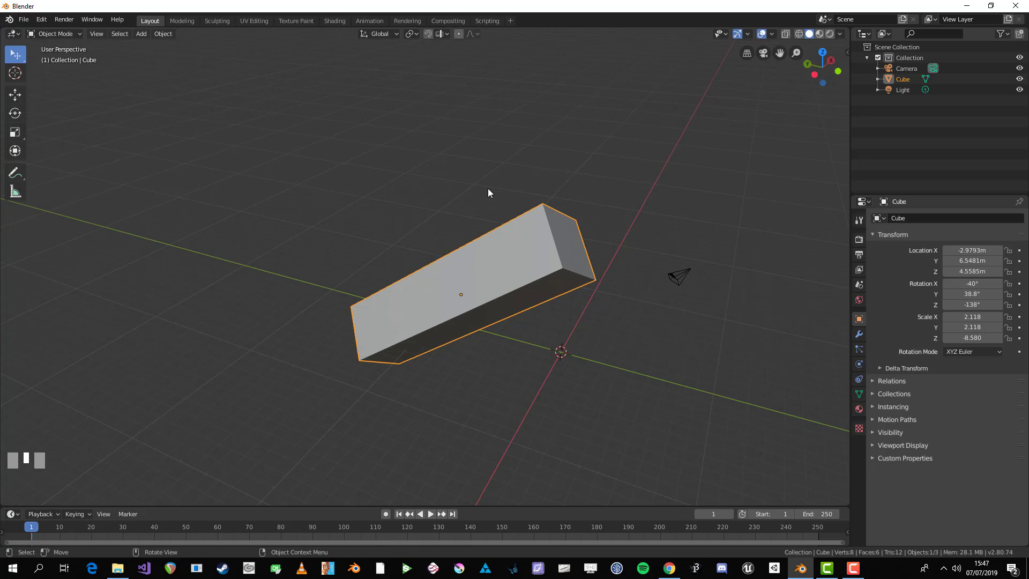
pyautogui.hotkey('alt', 's')
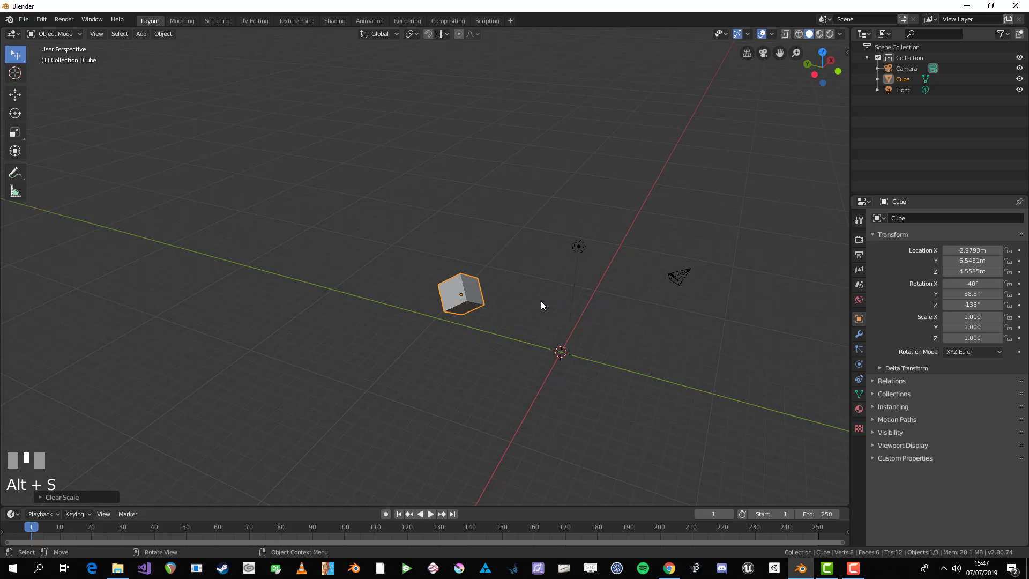
pyautogui.keyDown('shift'); pyautogui.moveTo(542, 301); pyautogui.dragTo(482, 215, button='middle'); pyautogui.keyUp('shift')
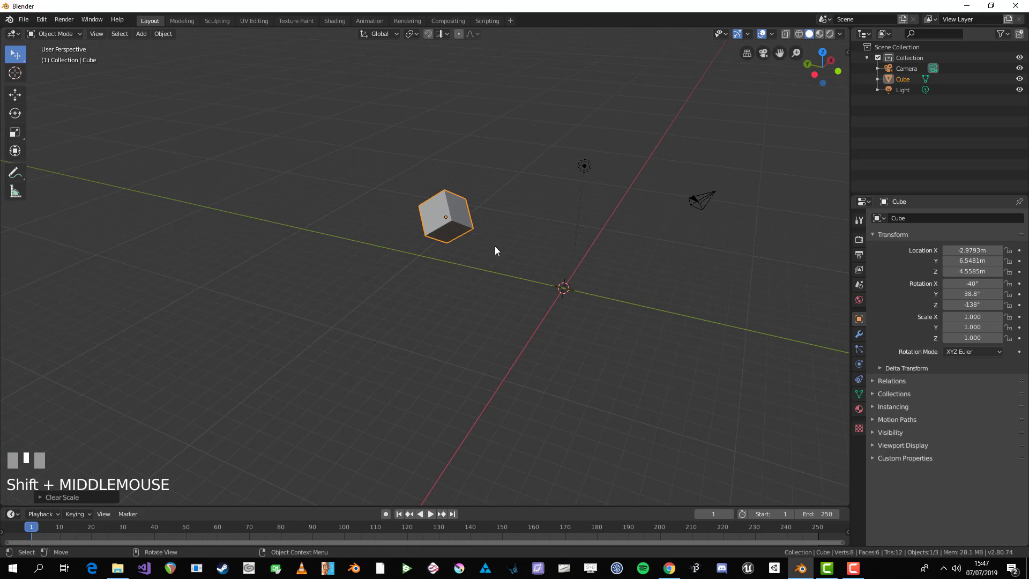
# - Undo the last scale clearing on the cube
pyautogui.scroll(1, 483, 249)
pyautogui.moveTo(482, 255)
pyautogui.mouseDown(button='middle')
pyautogui.moveTo(473, 271)
pyautogui.moveTo(504, 250)
pyautogui.moveTo(478, 236)
pyautogui.moveTo(493, 262)
pyautogui.moveTo(474, 259)
pyautogui.mouseUp(button='middle')
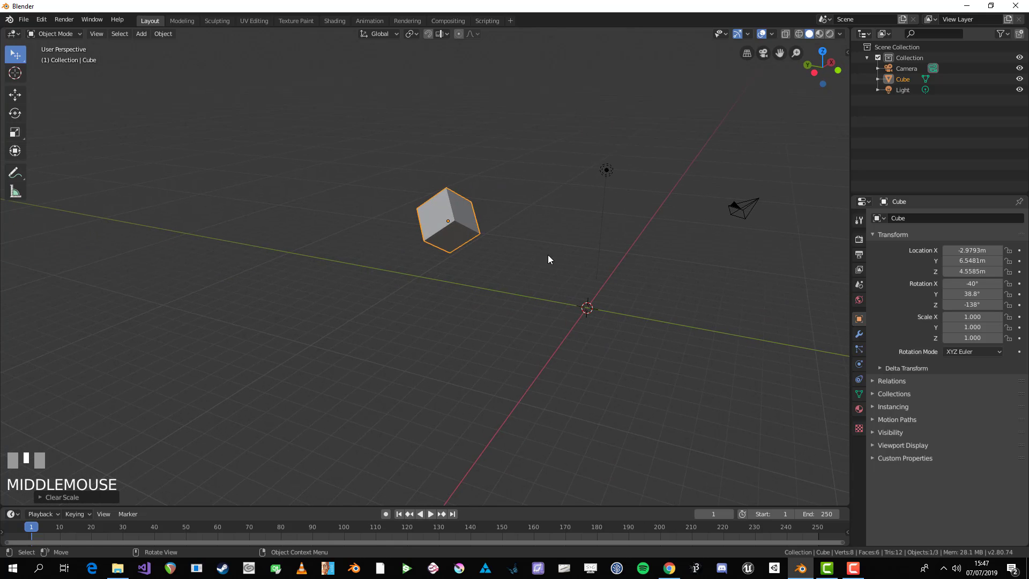
pyautogui.hotkey('ctrl', 'z')
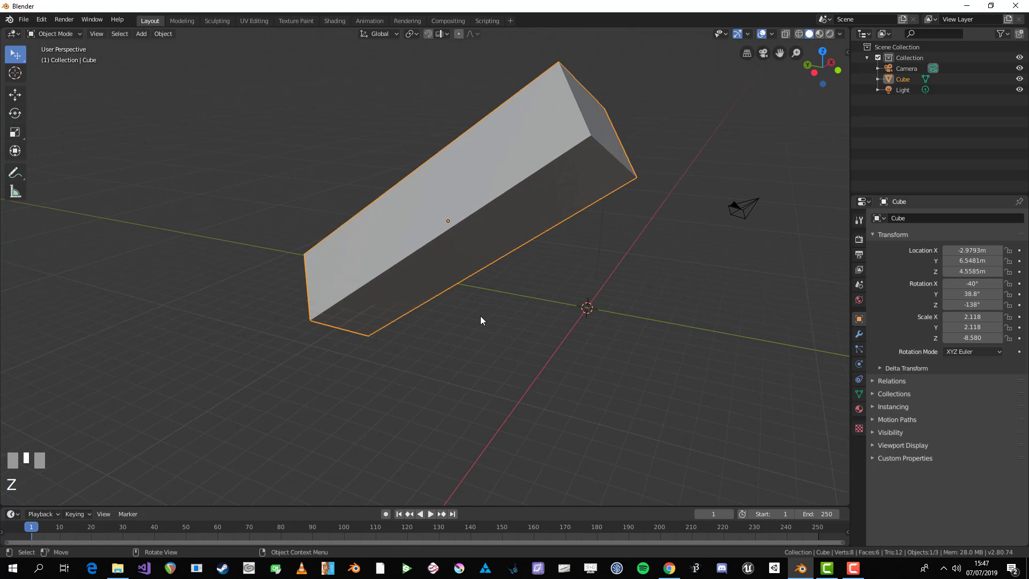
pyautogui.moveTo(481, 316); pyautogui.dragTo(493, 323, button='middle')
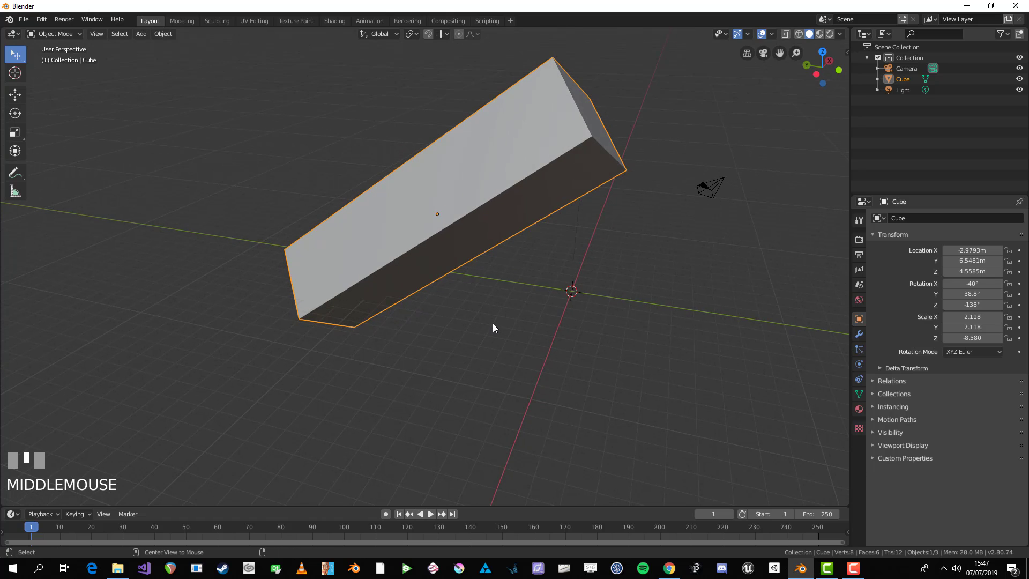
# - Clear the elongated cube's scale, rotation and location
pyautogui.hotkey('alt', 's')
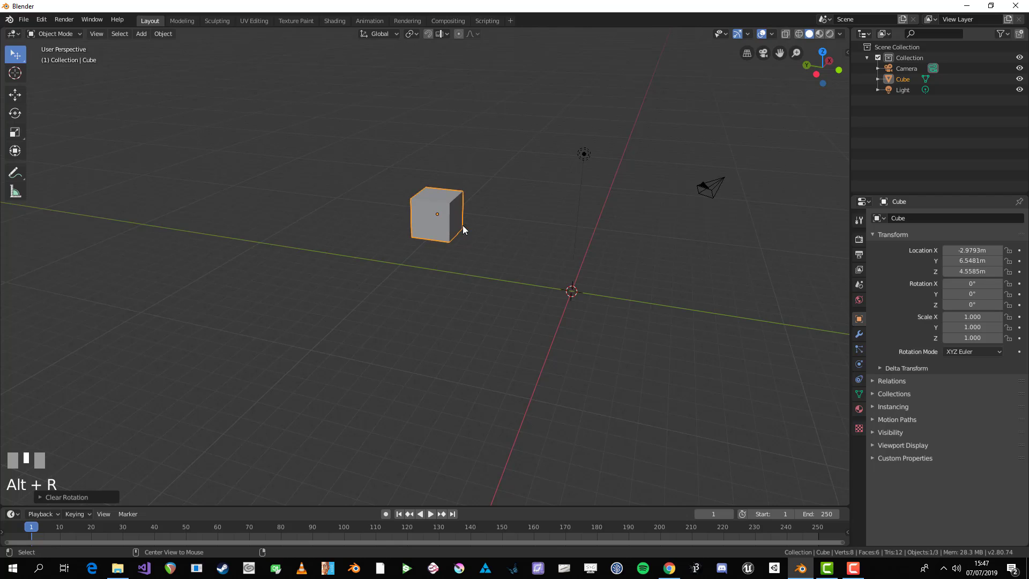
pyautogui.hotkey('alt', 'r')
pyautogui.hotkey('alt', 'g')
pyautogui.keyDown('shift'); pyautogui.moveTo(507, 404); pyautogui.dragTo(471, 401, button='middle'); pyautogui.keyUp('shift')
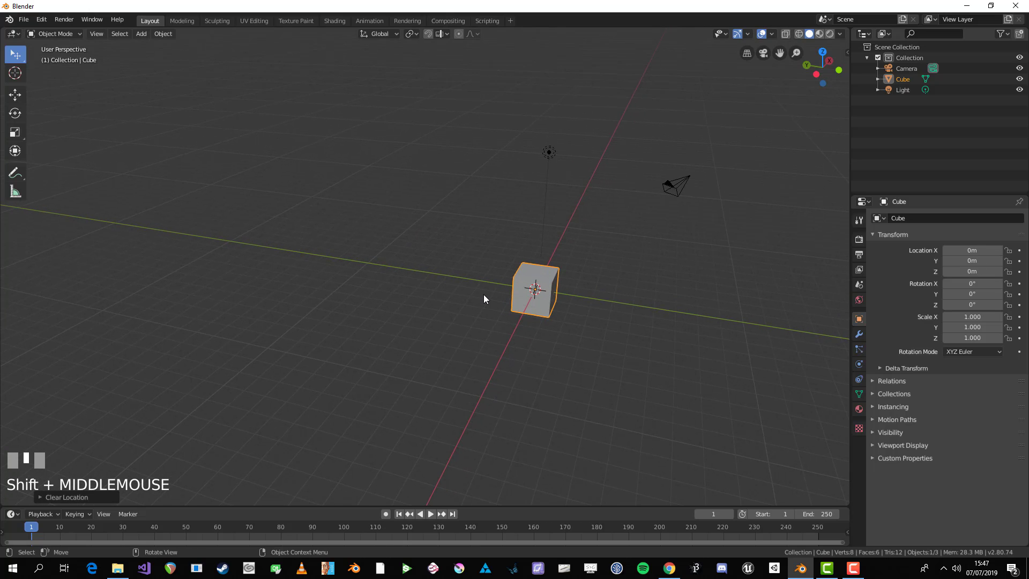
# - Undo the clearing of the cube's location, rotation and scale
pyautogui.hotkey('ctrl', 'z')
pyautogui.hotkey('ctrl', 'z')
pyautogui.hotkey('ctrl', 'z')
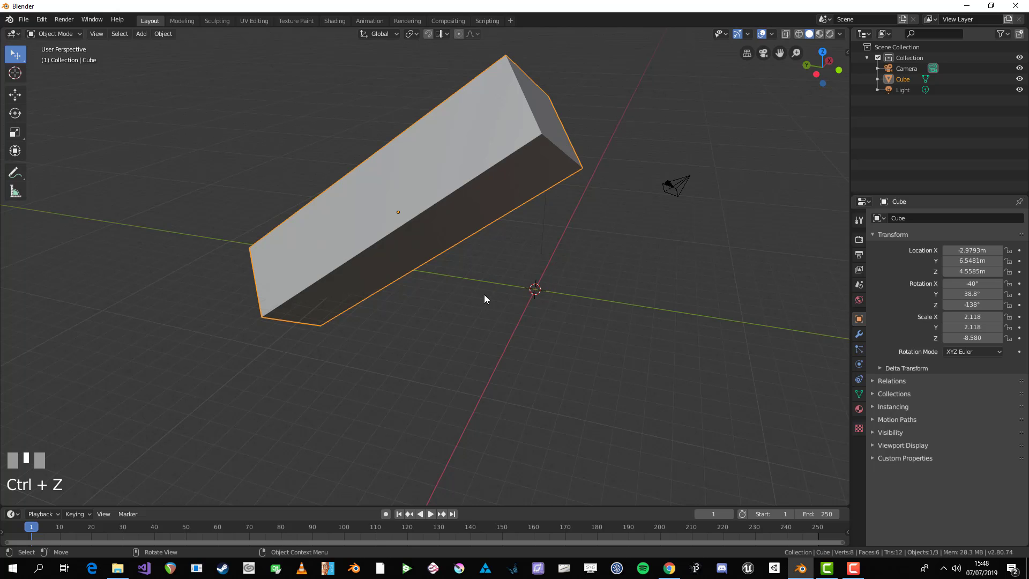
# - Apply all transforms to the elongated cube
pyautogui.moveTo(442, 279); pyautogui.dragTo(446, 275, button='middle')
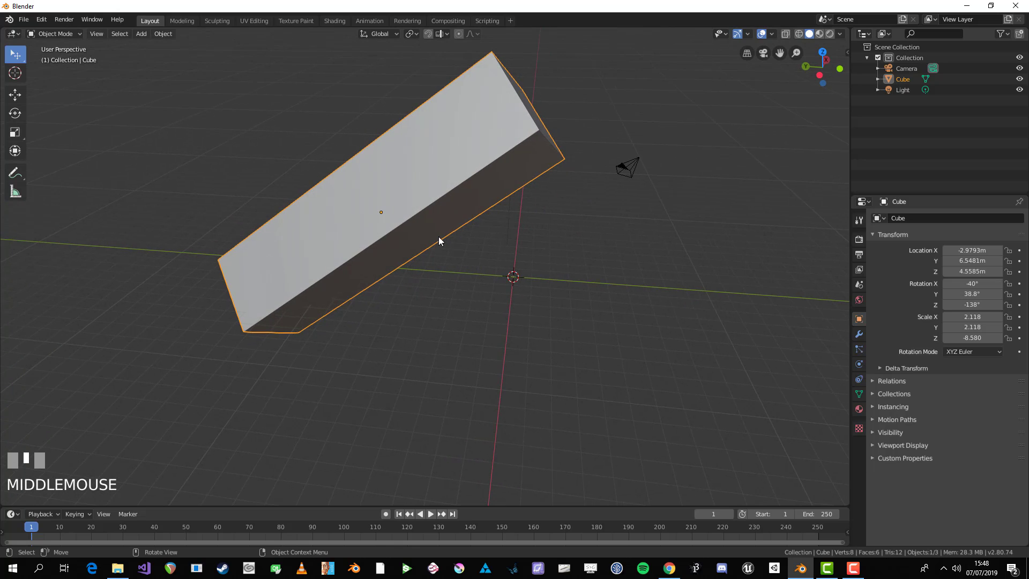
pyautogui.keyDown('shift'); pyautogui.moveTo(438, 240); pyautogui.dragTo(457, 273, button='middle'); pyautogui.keyUp('shift')
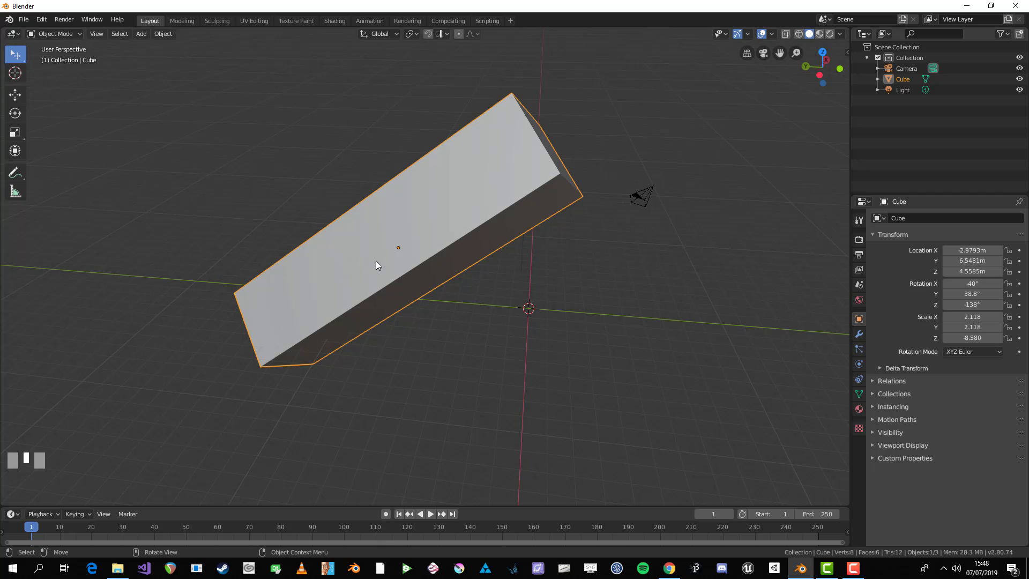
pyautogui.moveTo(375, 262); pyautogui.dragTo(520, 226, button='middle')
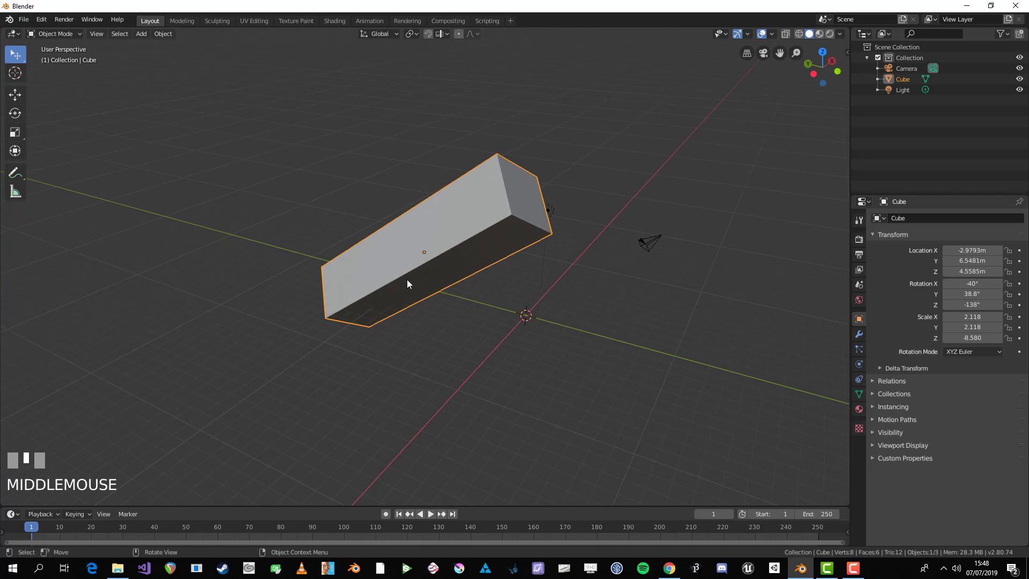
pyautogui.moveTo(407, 280); pyautogui.dragTo(423, 272, button='middle')
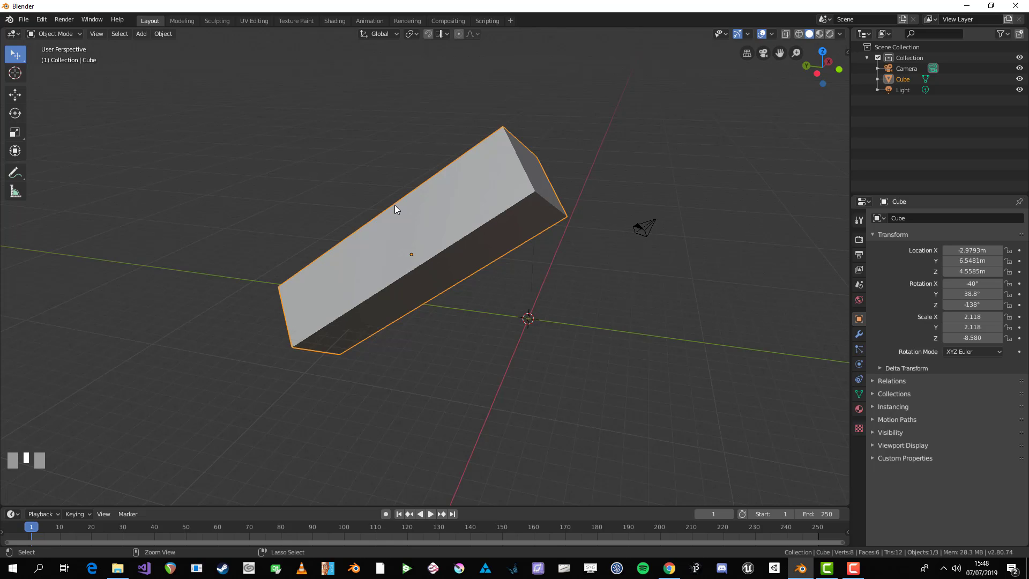
pyautogui.hotkey('ctrl', 'a')
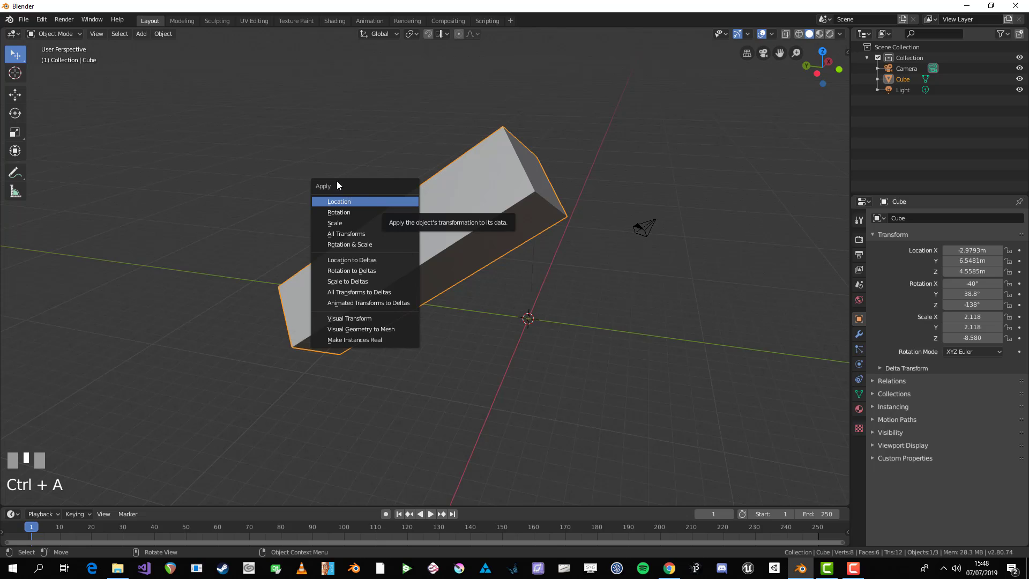
pyautogui.click(353, 233)
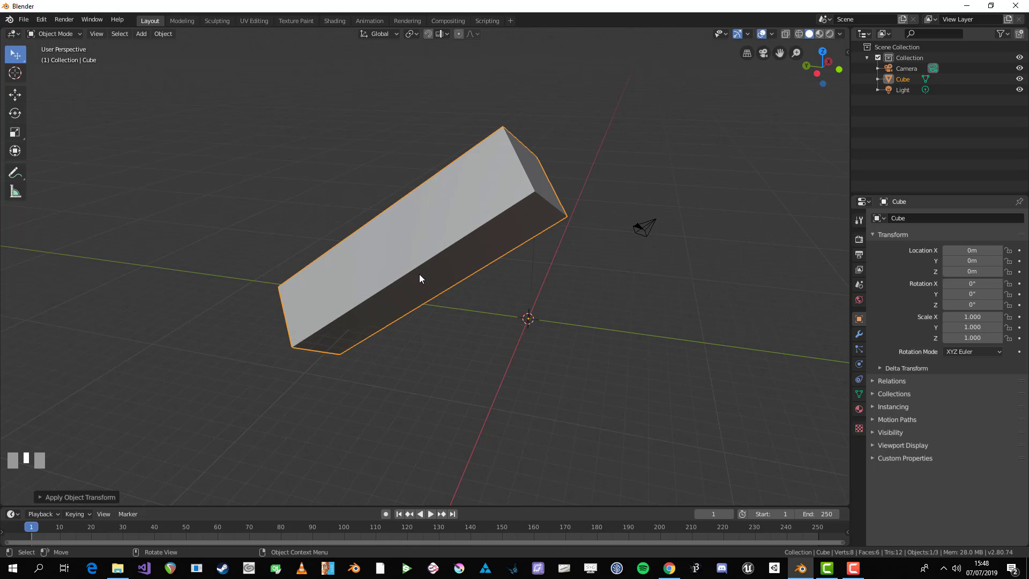
# - Try to clear the scale, rotation and location of the cube with its transforms applied
pyautogui.moveTo(419, 274); pyautogui.dragTo(503, 228, button='middle')
pyautogui.hotkey('alt', 's')
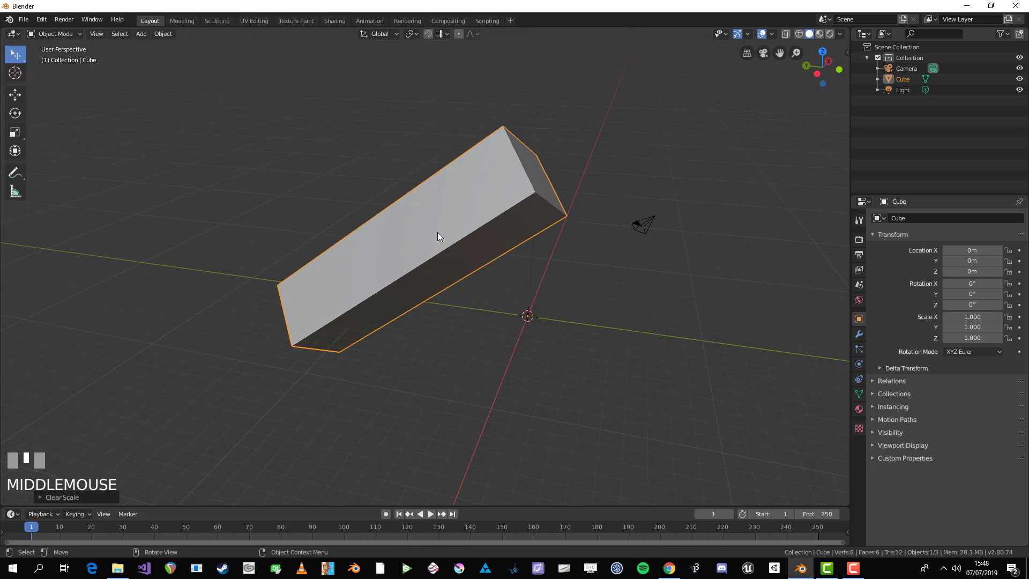
pyautogui.hotkey('alt', 'r')
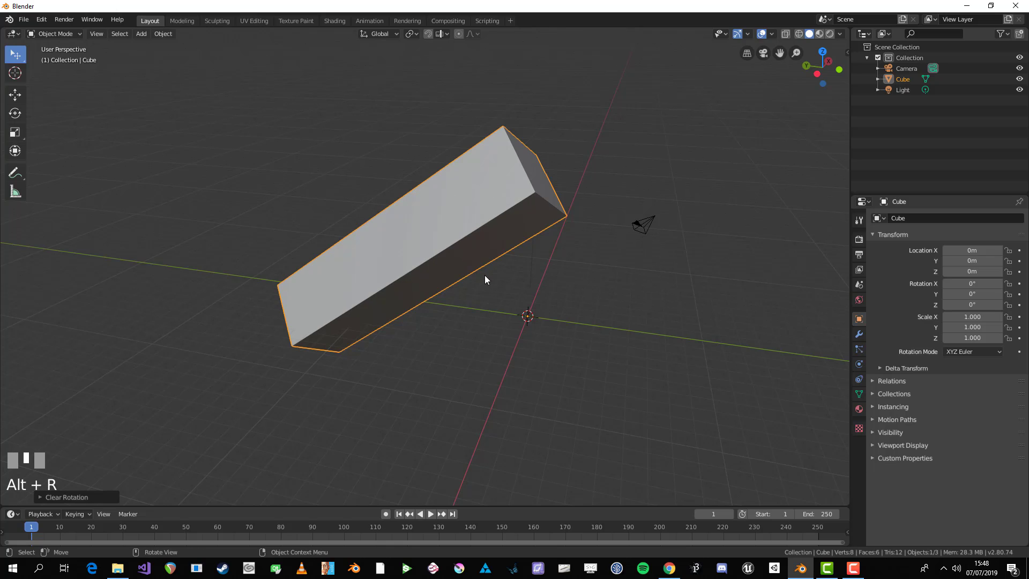
pyautogui.moveTo(484, 279); pyautogui.dragTo(500, 274, button='middle')
pyautogui.hotkey('alt', 'g')
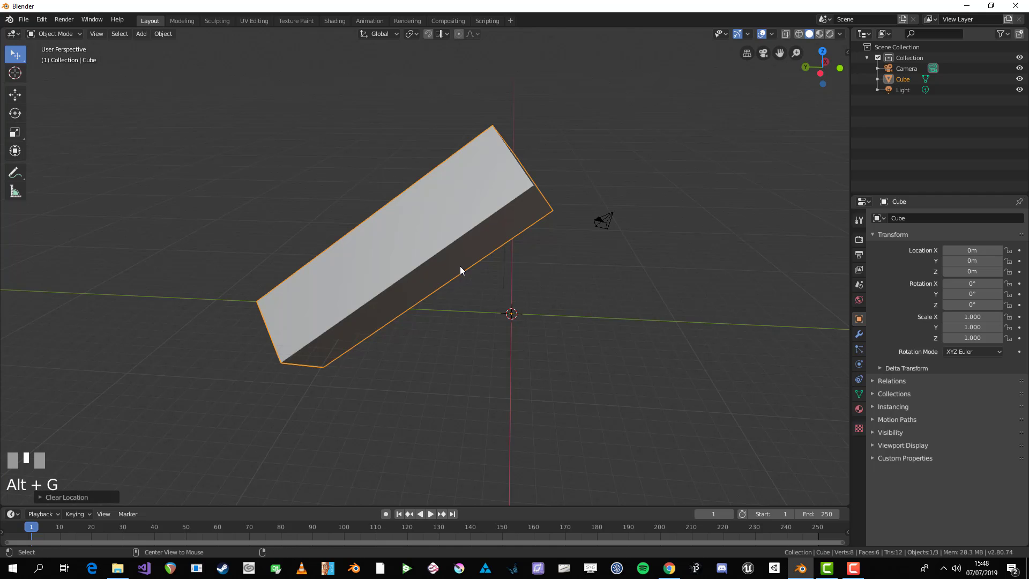
pyautogui.scroll(-2, 532, 259)
pyautogui.moveTo(532, 259); pyautogui.dragTo(504, 215, button='middle')
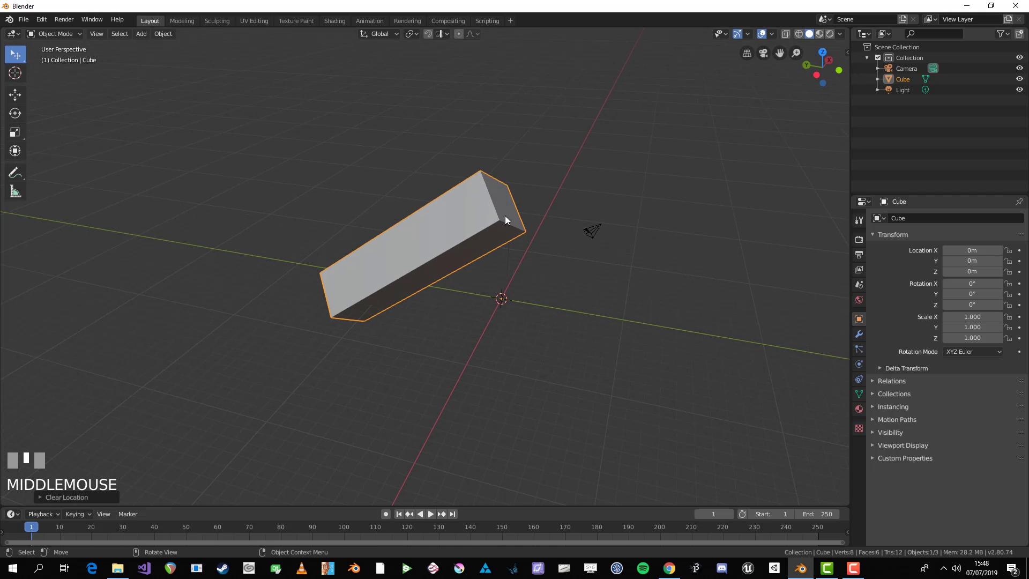
pyautogui.moveTo(364, 224); pyautogui.dragTo(462, 272, button='middle')
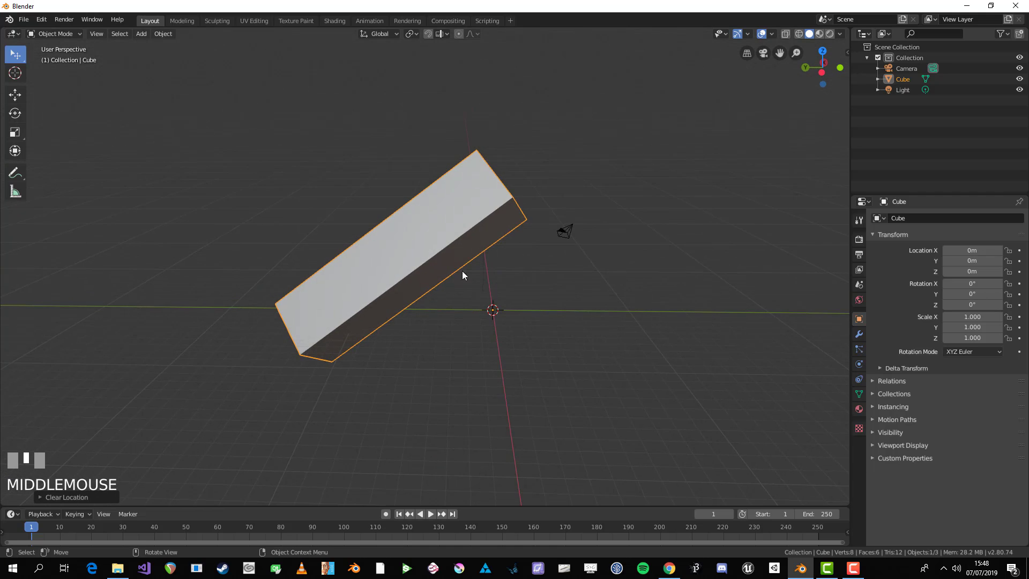
# - Scale the cube along its local Z axis, switching from global Z, to a Z scale of about 1.47
pyautogui.press('s')
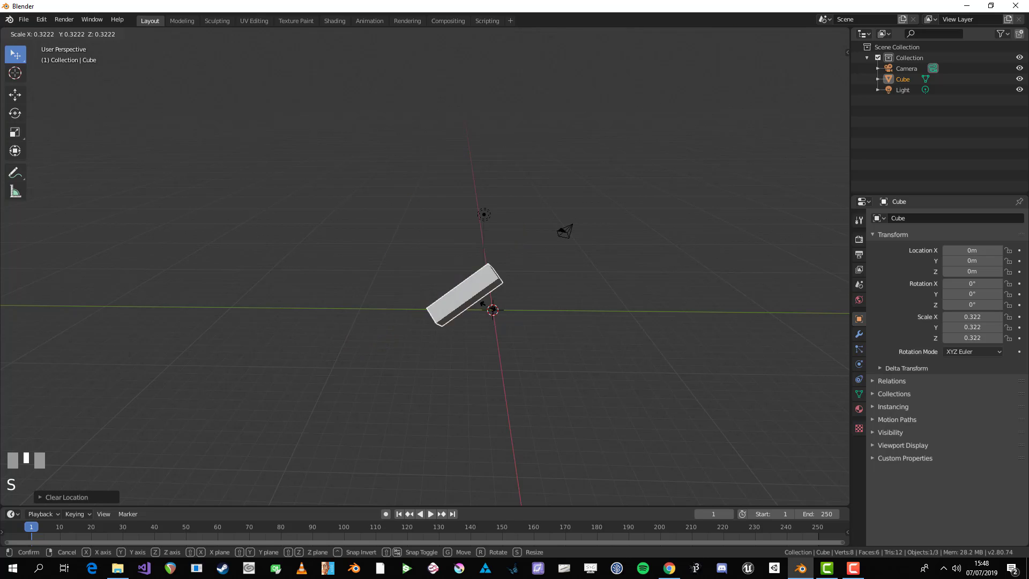
pyautogui.rightClick(529, 307)
pyautogui.press('s')
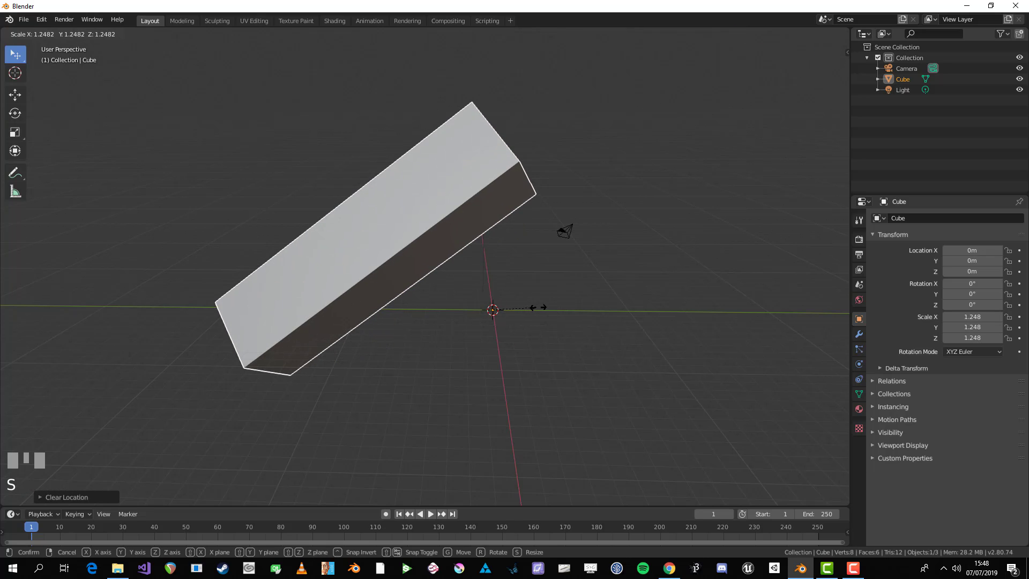
pyautogui.press('z')
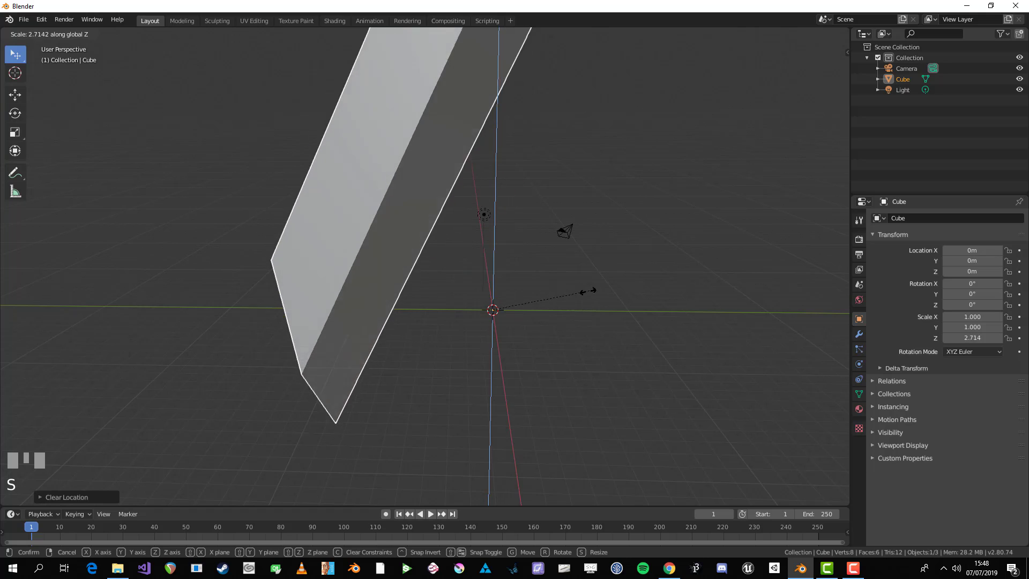
pyautogui.press('z')
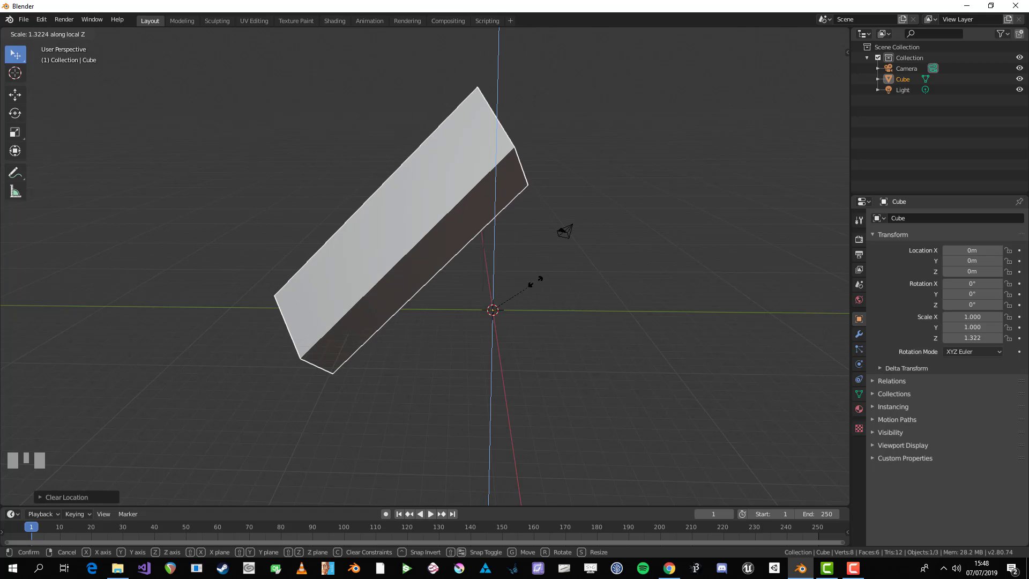
pyautogui.click(524, 284)
pyautogui.scroll(-1, 525, 283)
pyautogui.scroll(-1, 525, 282)
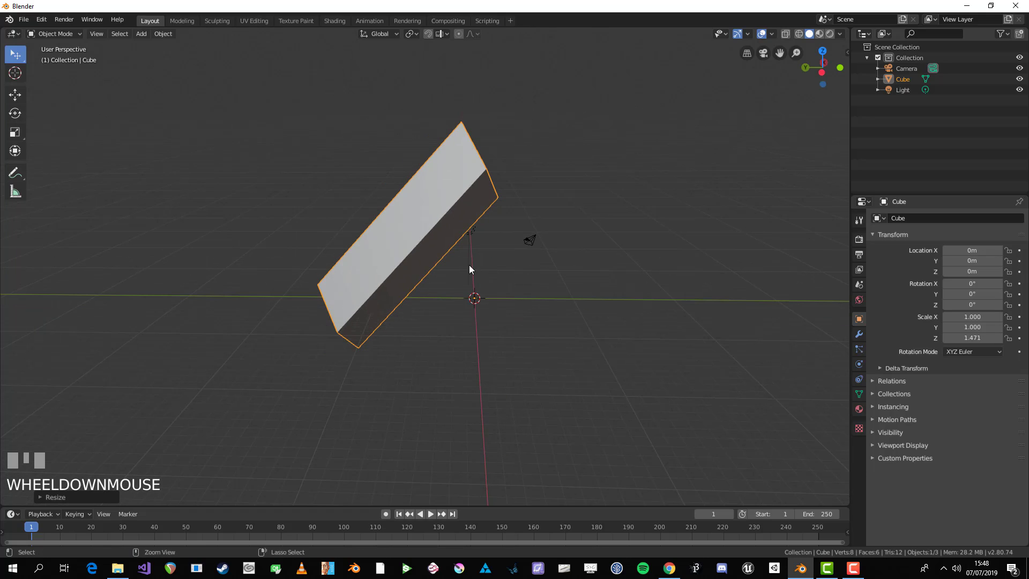
# - Undo the last Z scaling of the cube
pyautogui.moveTo(471, 269); pyautogui.dragTo(318, 239, button='middle')
pyautogui.moveTo(441, 185); pyautogui.dragTo(535, 287, button='middle')
pyautogui.hotkey('ctrl', 'z')
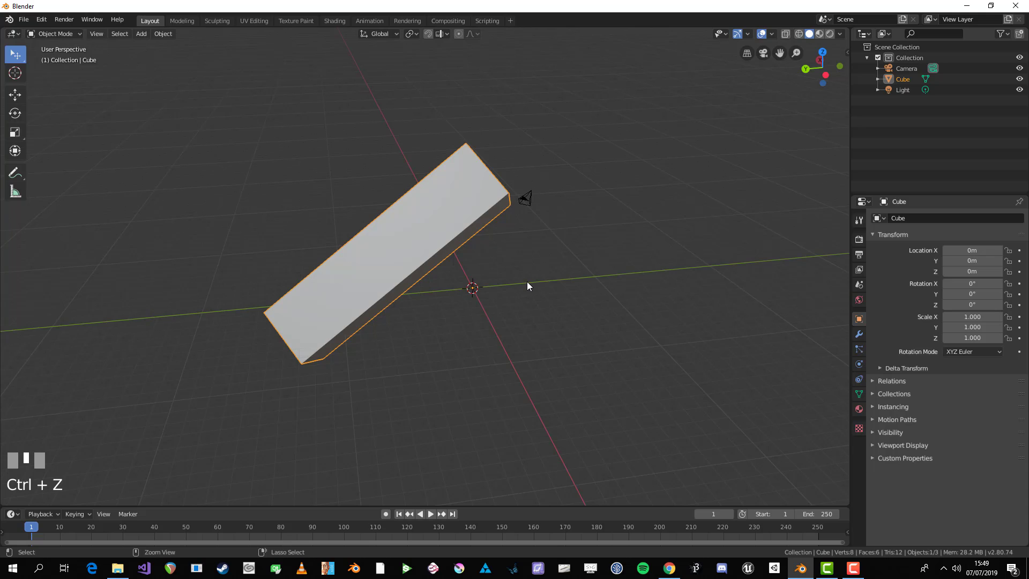
pyautogui.moveTo(525, 311); pyautogui.dragTo(459, 304, button='middle')
# - Reselect the cube, move it freely to about X 1.35 m, Y -0.06 m, Z 3.13 m, and undo the move
pyautogui.hotkey('alt', 'a')
pyautogui.click(462, 236)
pyautogui.moveTo(380, 285); pyautogui.dragTo(375, 207, button='middle')
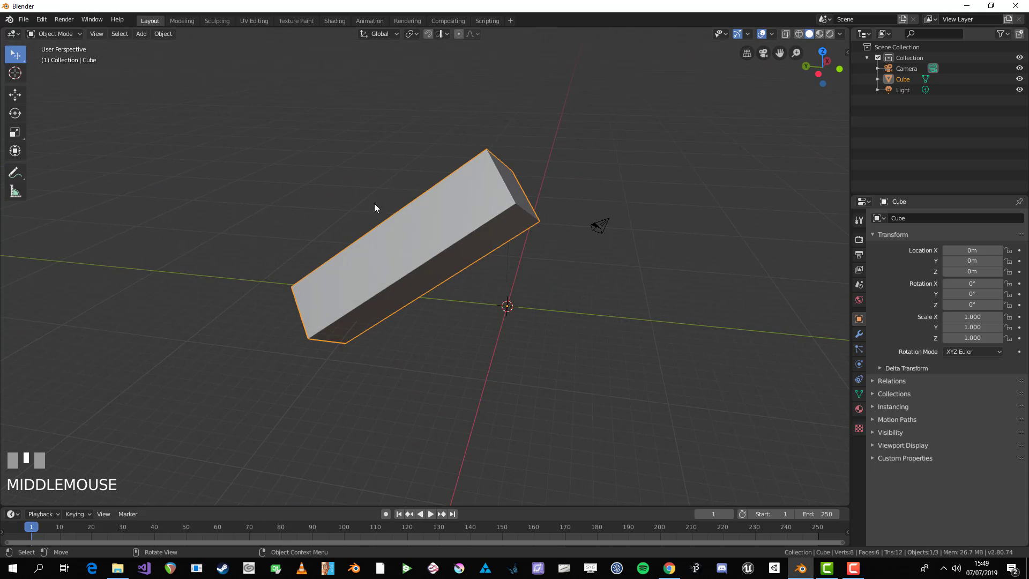
pyautogui.press('g')
pyautogui.click(479, 244)
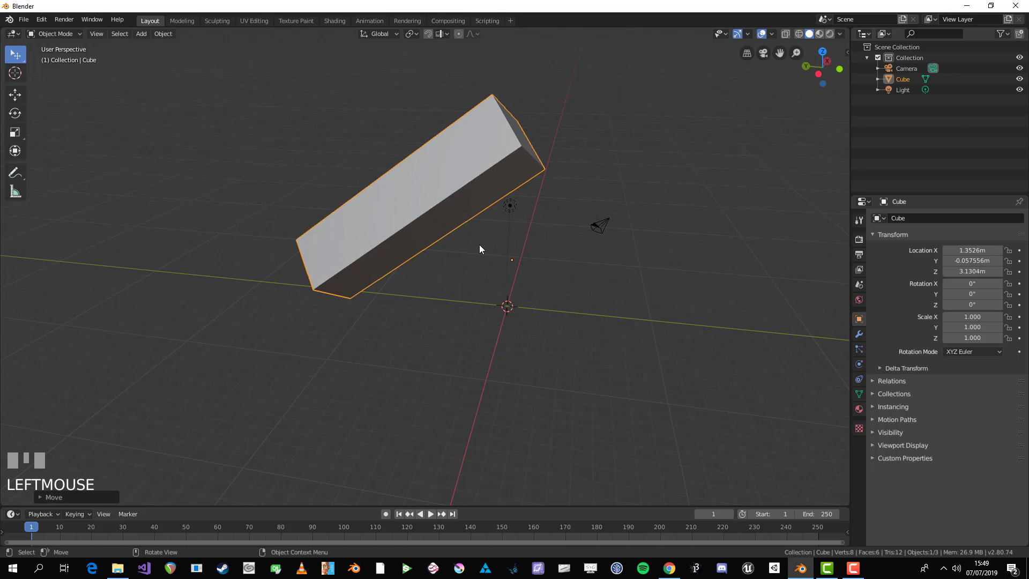
pyautogui.hotkey('ctrl', 'z')
pyautogui.moveTo(478, 272); pyautogui.dragTo(516, 308, button='middle')
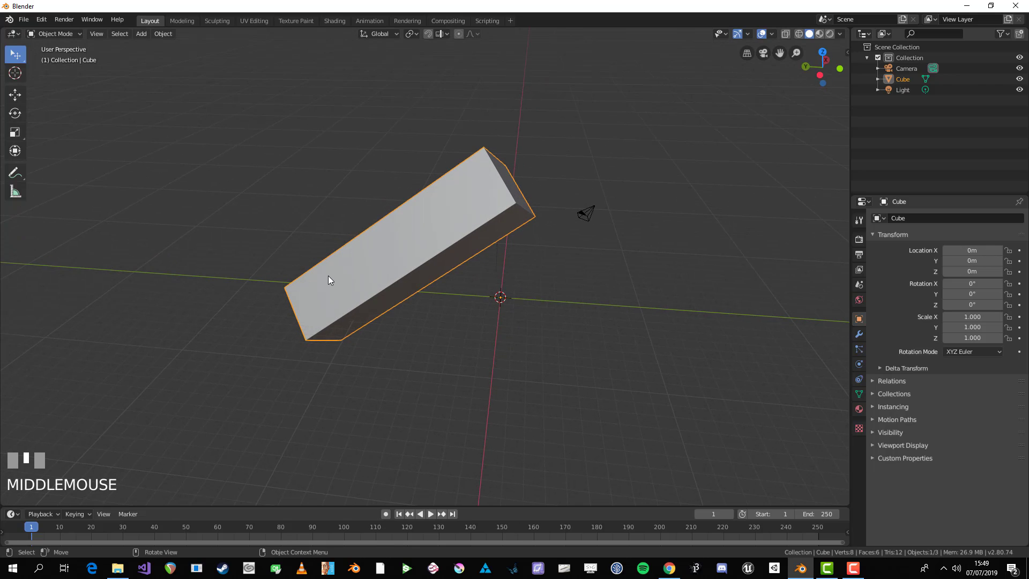
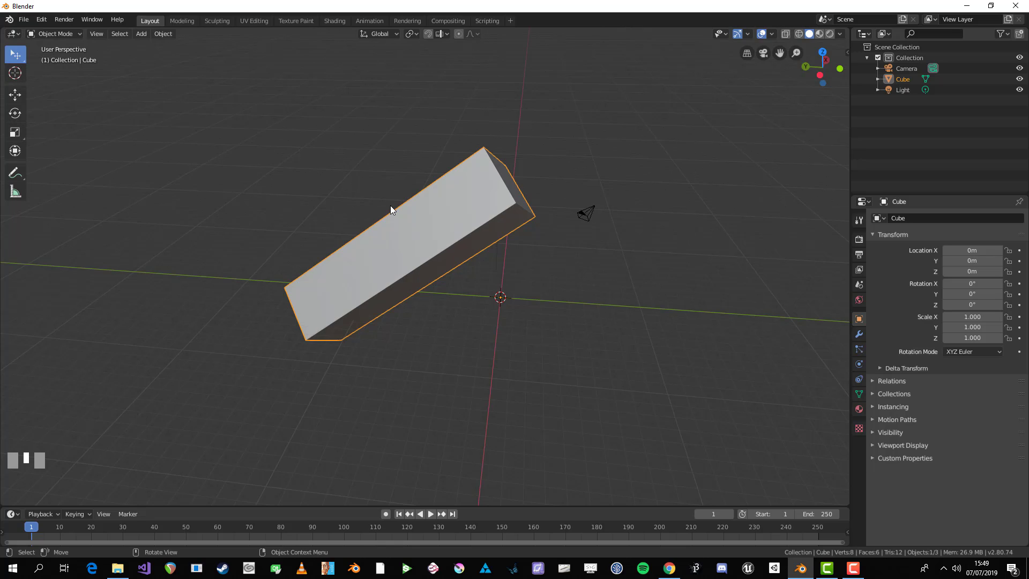
# - Rotate the cube to about X -1.45°, Y 18.1°, Z -2.74° and scale it to about X 1.004, Y 1.026, Z 1.038 using the viewport gizmos
pyautogui.click(13, 112)
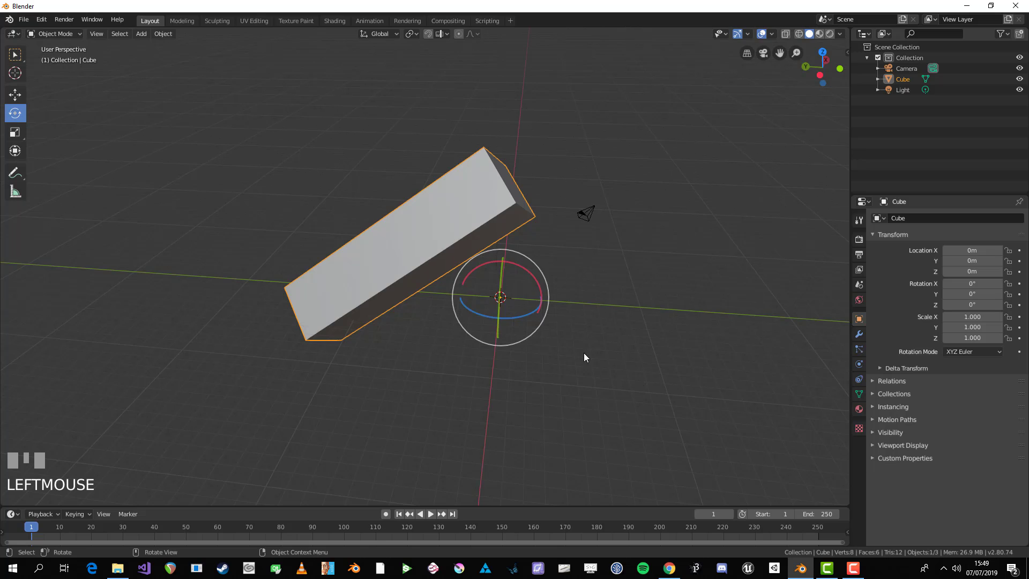
pyautogui.moveTo(505, 284); pyautogui.dragTo(496, 243)
pyautogui.click(15, 132)
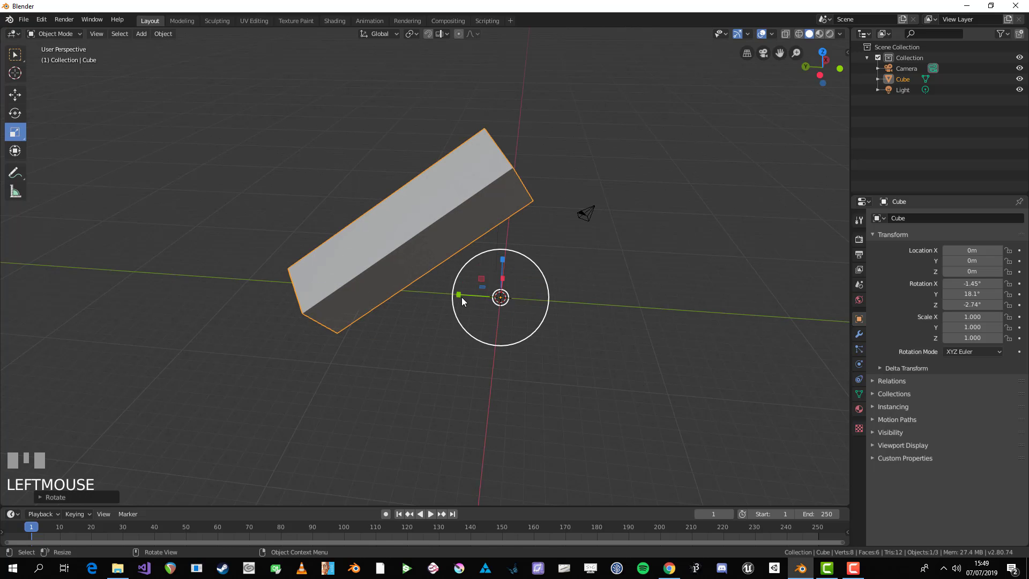
pyautogui.moveTo(460, 296)
pyautogui.mouseDown()
pyautogui.moveTo(448, 292)
pyautogui.moveTo(458, 294)
pyautogui.mouseUp()
pyautogui.moveTo(503, 259)
pyautogui.mouseDown()
pyautogui.moveTo(504, 241)
pyautogui.moveTo(504, 267)
pyautogui.moveTo(503, 255)
pyautogui.mouseUp()
# - Switch from the Scale tool back to the plain Select tool, replacing the Select Box variant
pyautogui.press('w')
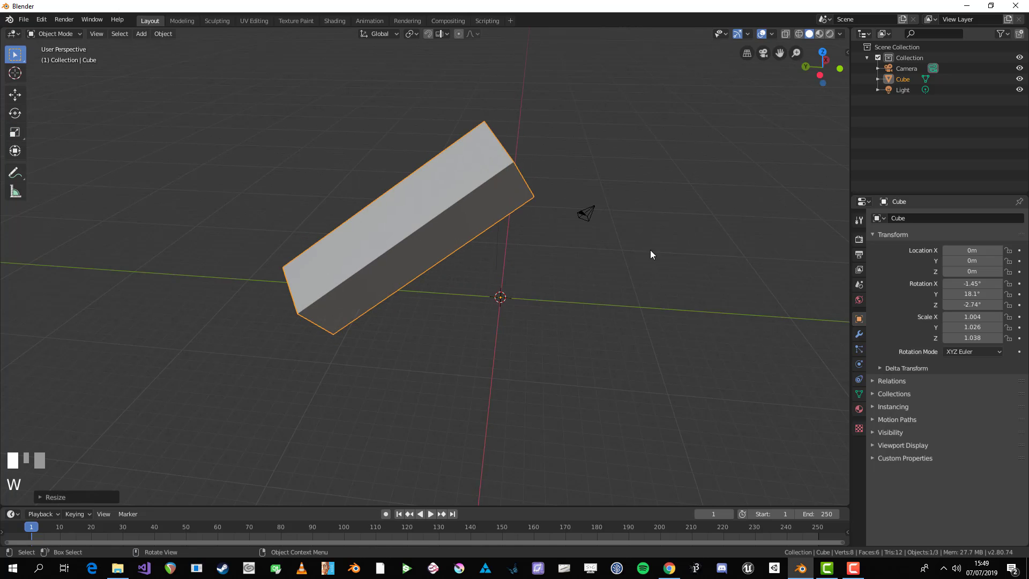
pyautogui.keyDown('alt'); pyautogui.click(279, 337); pyautogui.keyUp('alt')
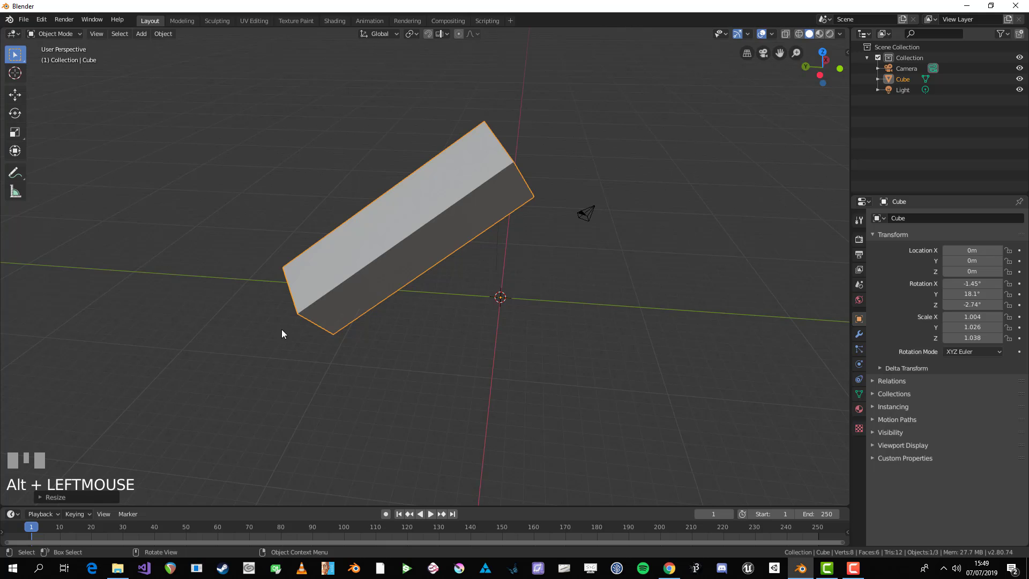
pyautogui.moveTo(282, 329); pyautogui.dragTo(15, 41, button='middle')
pyautogui.click(19, 55)
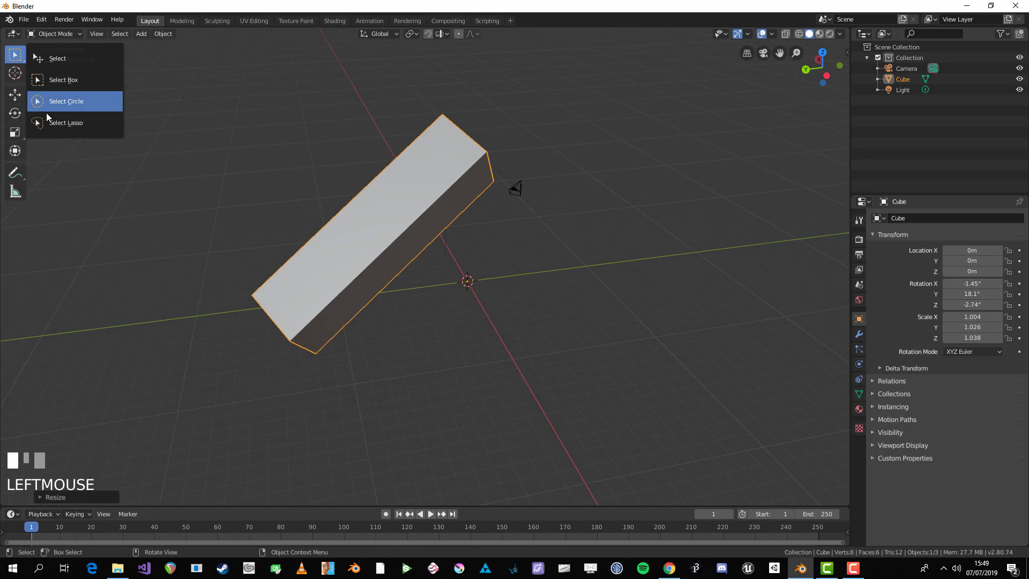
pyautogui.click(56, 59)
# - Hide the viewport's tool shelf and show it again
pyautogui.keyDown('shift'); pyautogui.moveTo(152, 161); pyautogui.dragTo(195, 153, button='middle'); pyautogui.keyUp('shift')
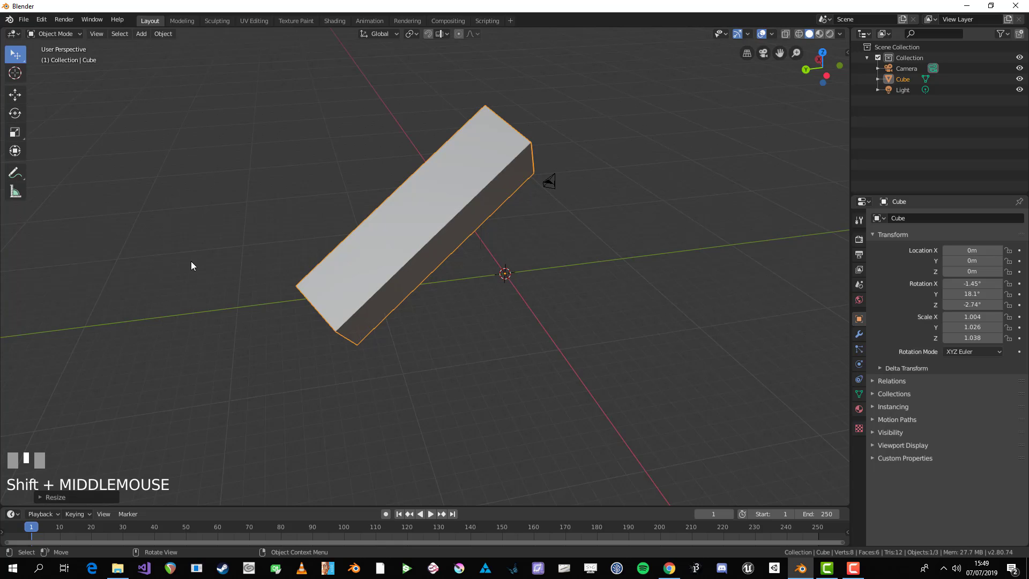
pyautogui.press('t')
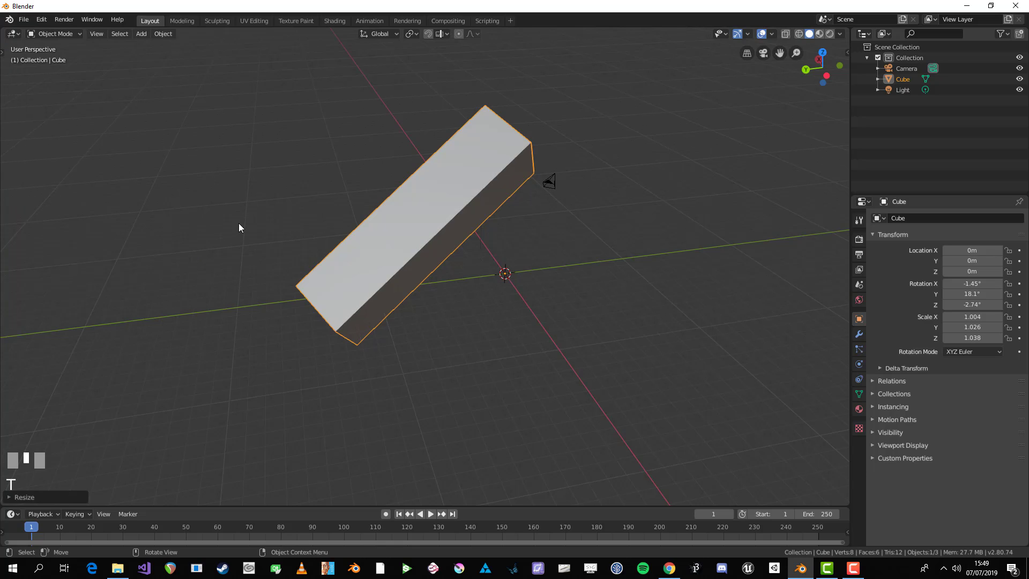
pyautogui.press('t')
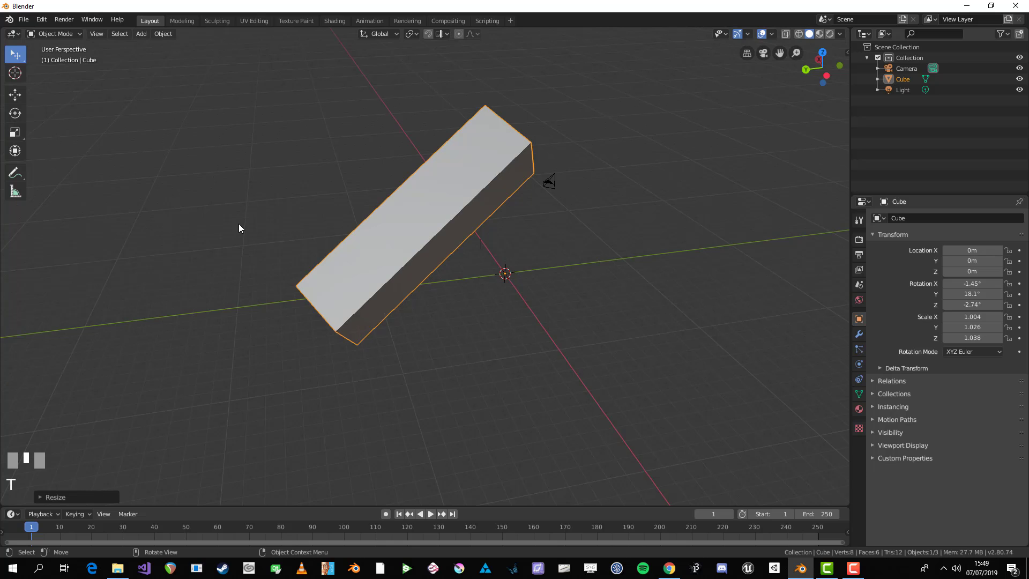
# - Toggle the tool shelf's visibility off and on once more, and reselect the cube
pyautogui.press('t')
pyautogui.press('t')
pyautogui.moveTo(490, 272); pyautogui.dragTo(529, 271, button='middle')
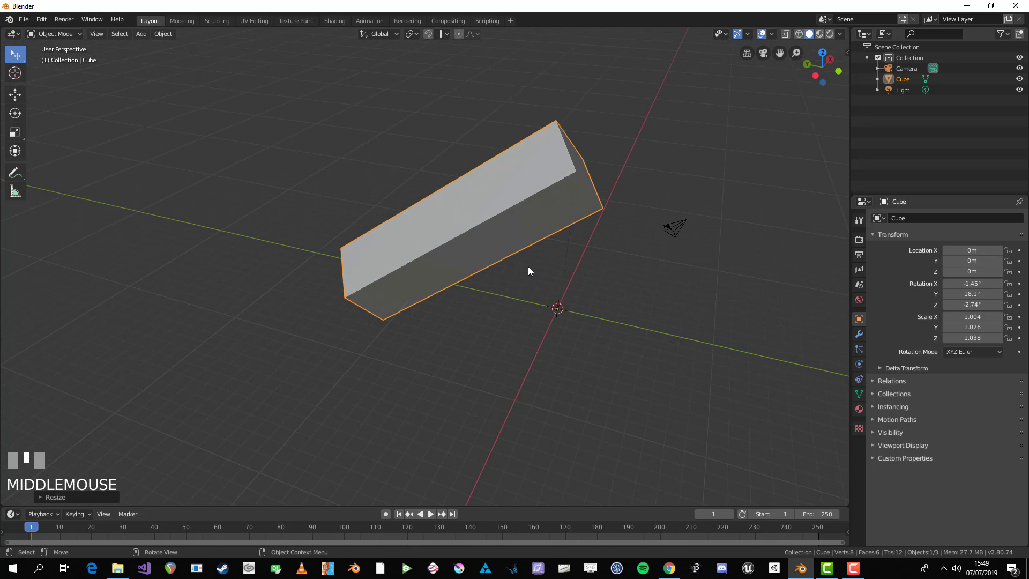
pyautogui.scroll(-1, 524, 272)
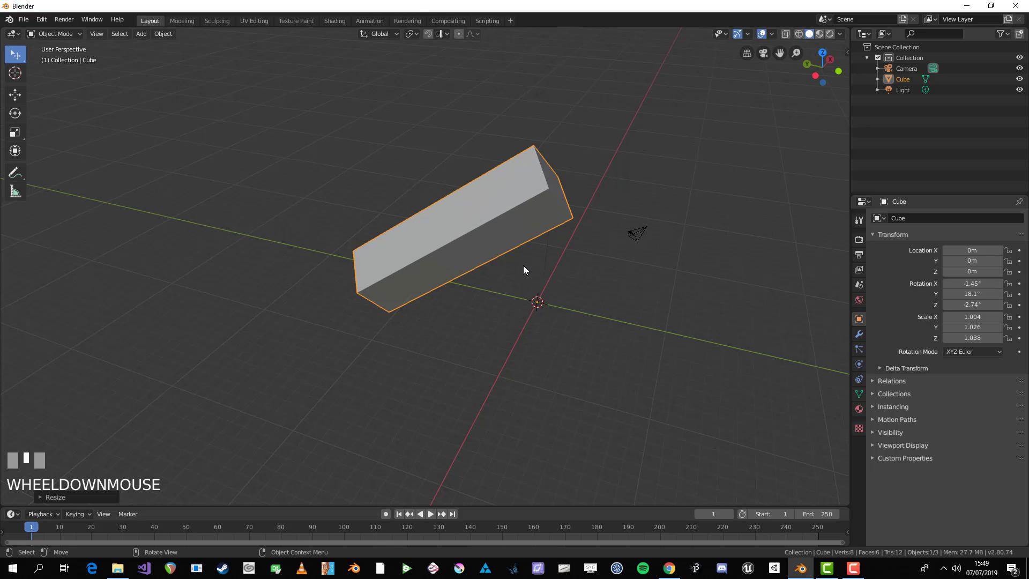
pyautogui.keyDown('shift'); pyautogui.moveTo(551, 224); pyautogui.dragTo(461, 284, button='middle'); pyautogui.keyUp('shift')
pyautogui.click(429, 264)
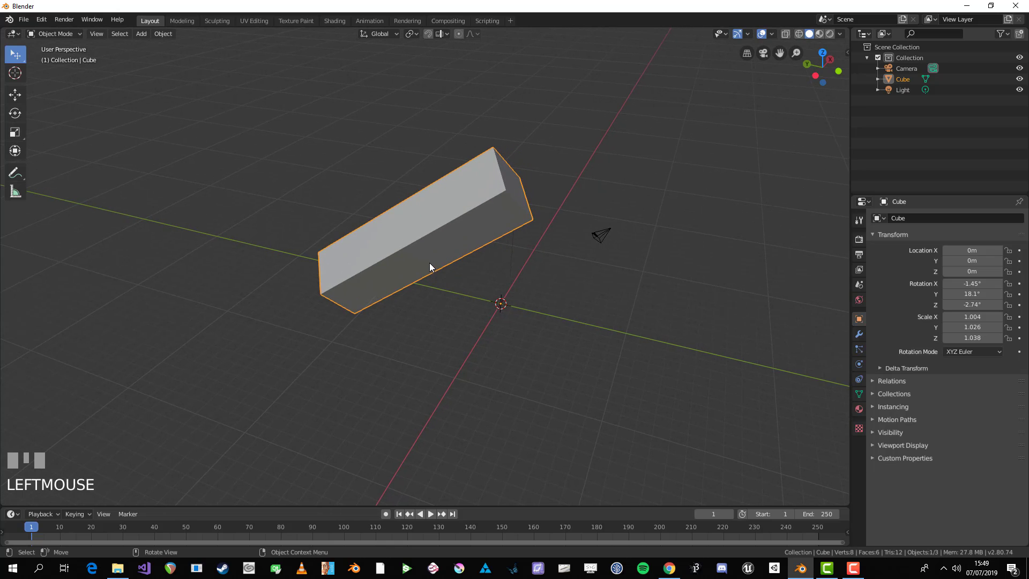
pyautogui.scroll(1, 533, 228)
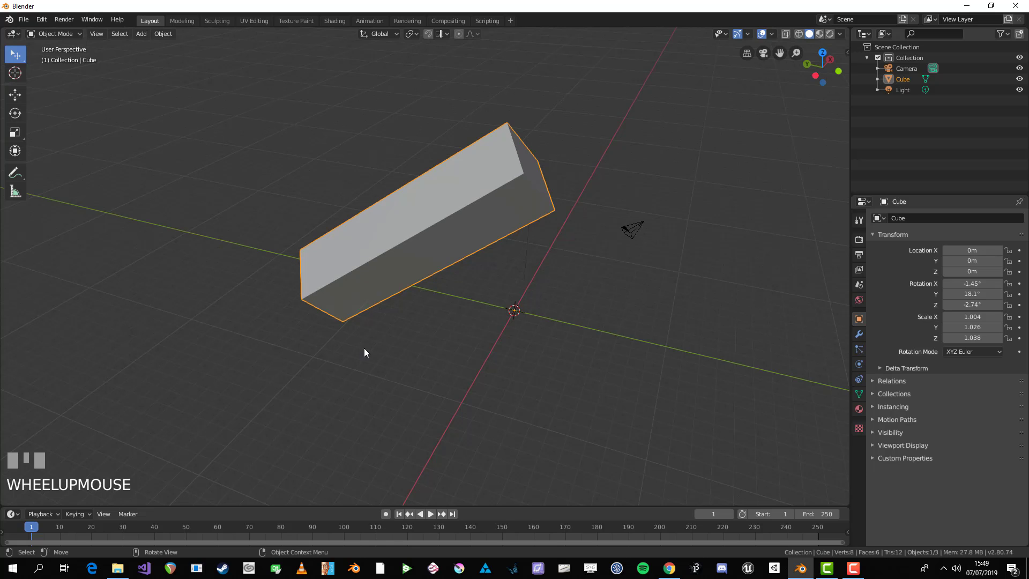
# - Enter Edit Mode on the cube, deselect everything, and select two adjacent corner vertices of its raised end face
pyautogui.press('Tab')
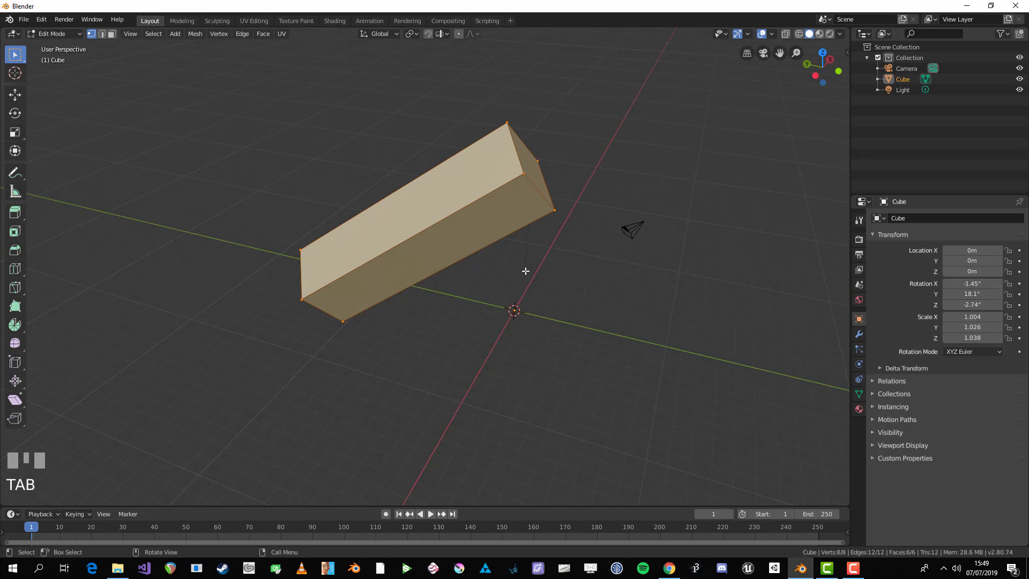
pyautogui.moveTo(526, 271); pyautogui.dragTo(464, 269, button='middle')
pyautogui.hotkey('alt', 'a')
pyautogui.scroll(2, 542, 234)
pyautogui.keyDown('shift'); pyautogui.moveTo(542, 234); pyautogui.dragTo(489, 294, button='middle'); pyautogui.keyUp('shift')
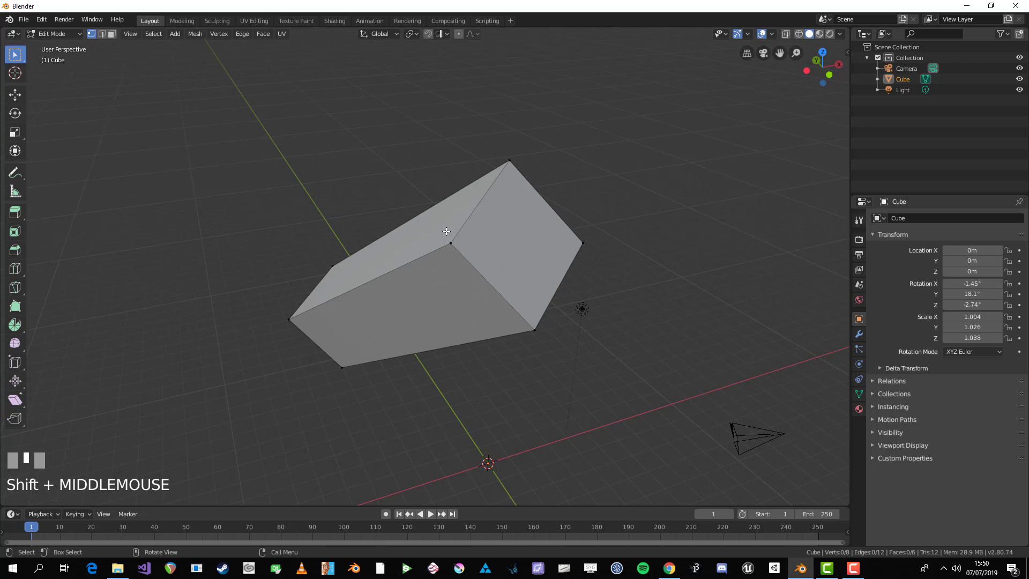
pyautogui.click(449, 242)
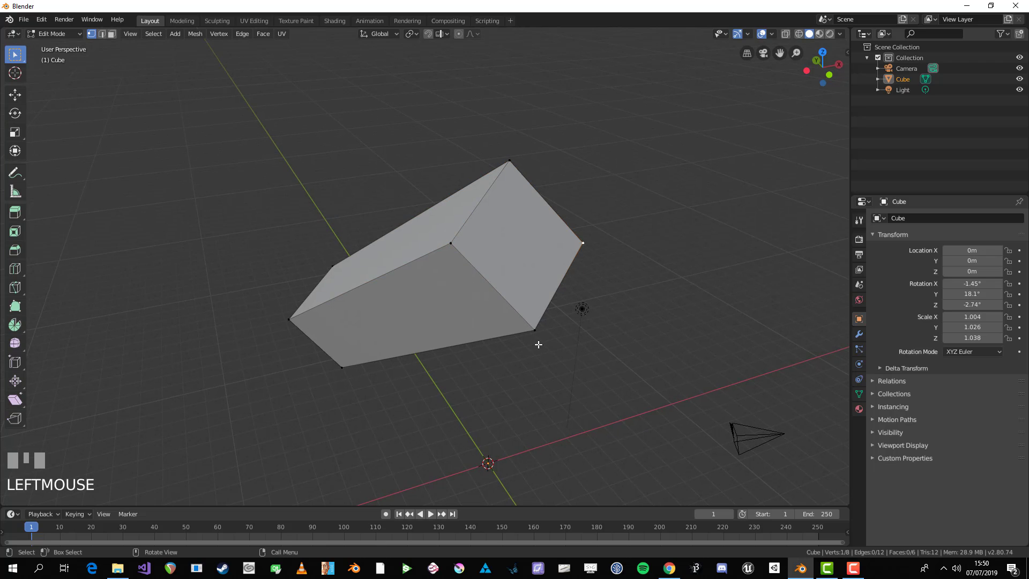
pyautogui.moveTo(442, 367); pyautogui.dragTo(526, 363, button='middle')
pyautogui.keyDown('shift'); pyautogui.click(559, 208); pyautogui.keyUp('shift')
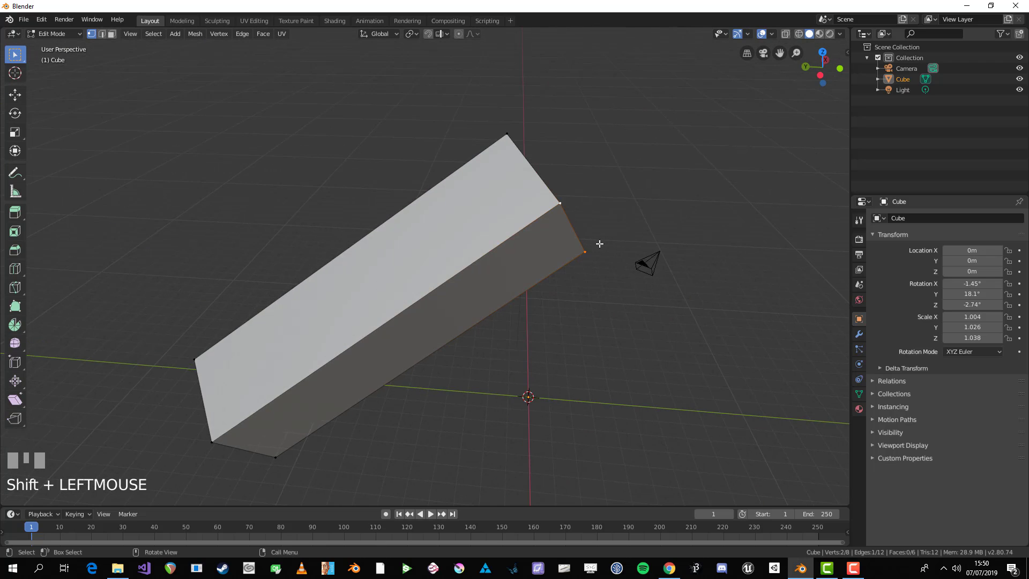
pyautogui.moveTo(603, 245); pyautogui.dragTo(490, 297, button='middle')
pyautogui.scroll(-2, 491, 297)
# - Return to Object Mode and move the whole cube freely to about X 0.859 m, Y 0.159 m, Z 2.376 m
pyautogui.press('Tab')
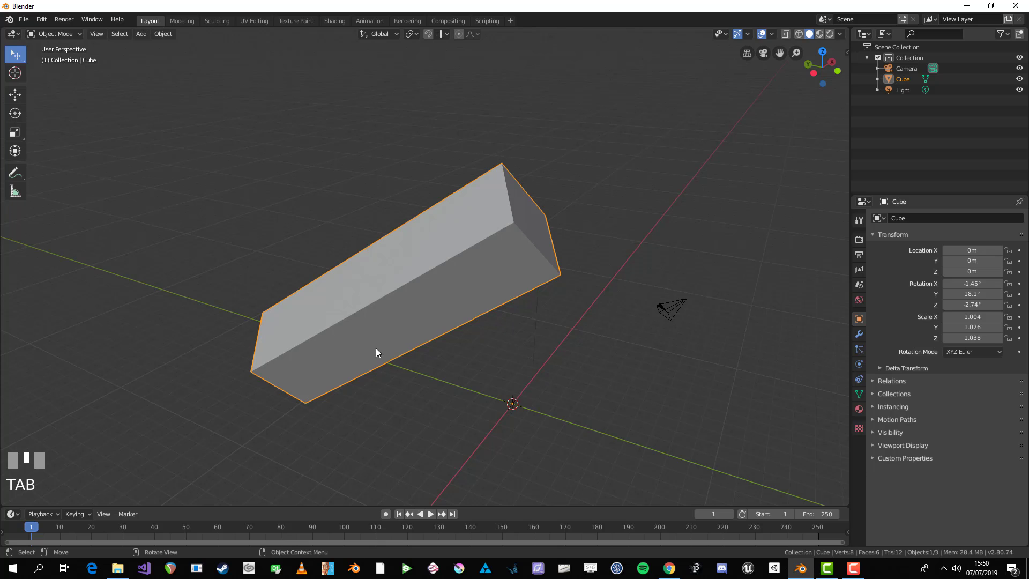
pyautogui.moveTo(377, 352); pyautogui.dragTo(416, 345, button='middle')
pyautogui.click(404, 299)
pyautogui.press('g')
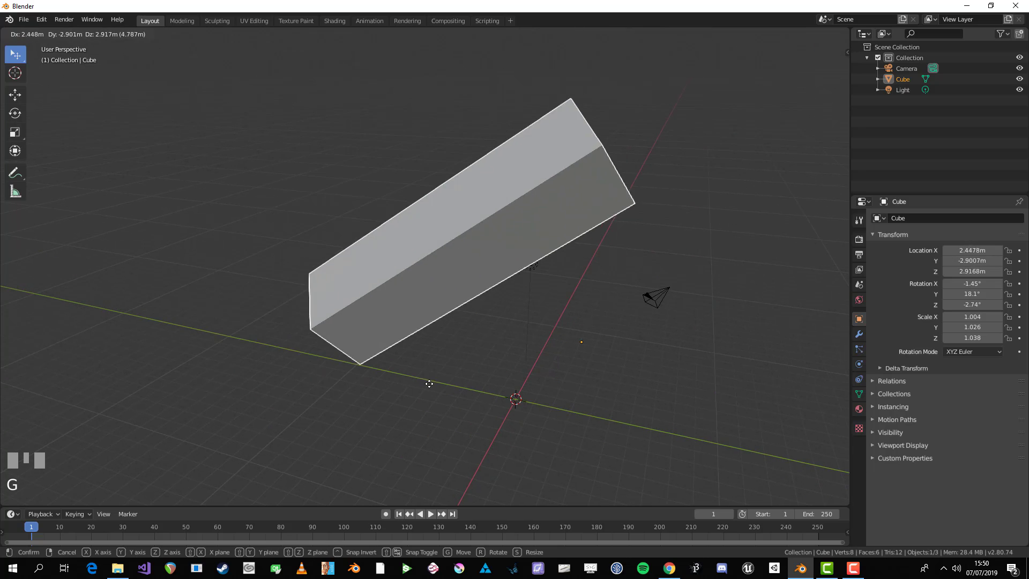
pyautogui.click(401, 348)
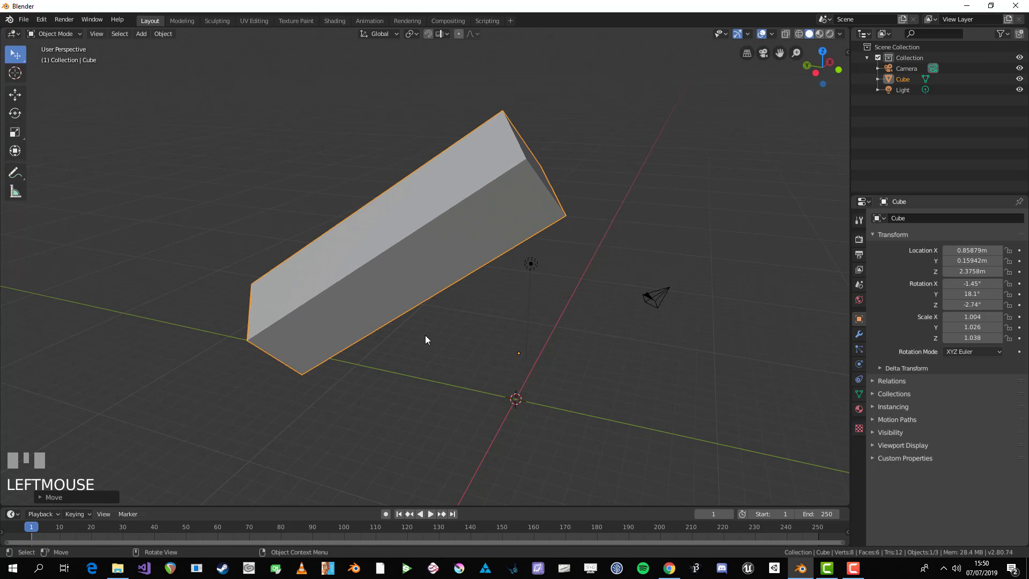
# - Switch back to Edit Mode, clear the selection, and select a single corner vertex of the raised end face
pyautogui.moveTo(425, 339); pyautogui.dragTo(441, 314, button='middle')
pyautogui.press('Tab')
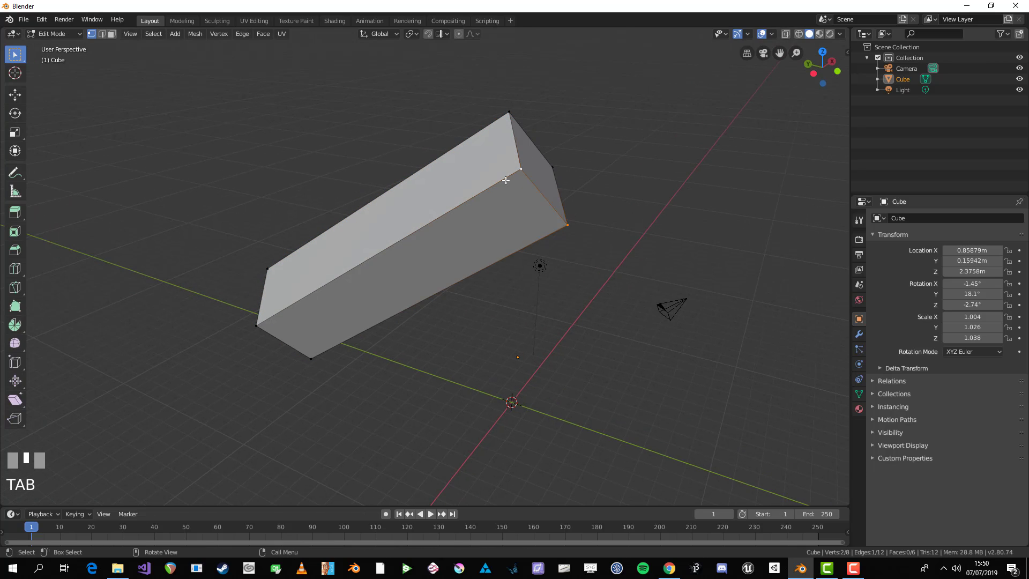
pyautogui.hotkey('alt', 'a')
pyautogui.click(520, 170)
pyautogui.scroll(4, 581, 147)
pyautogui.keyDown('shift'); pyautogui.moveTo(581, 146); pyautogui.dragTo(499, 279, button='middle'); pyautogui.keyUp('shift')
pyautogui.scroll(-2, 498, 283)
pyautogui.moveTo(497, 284); pyautogui.dragTo(386, 292, button='middle')
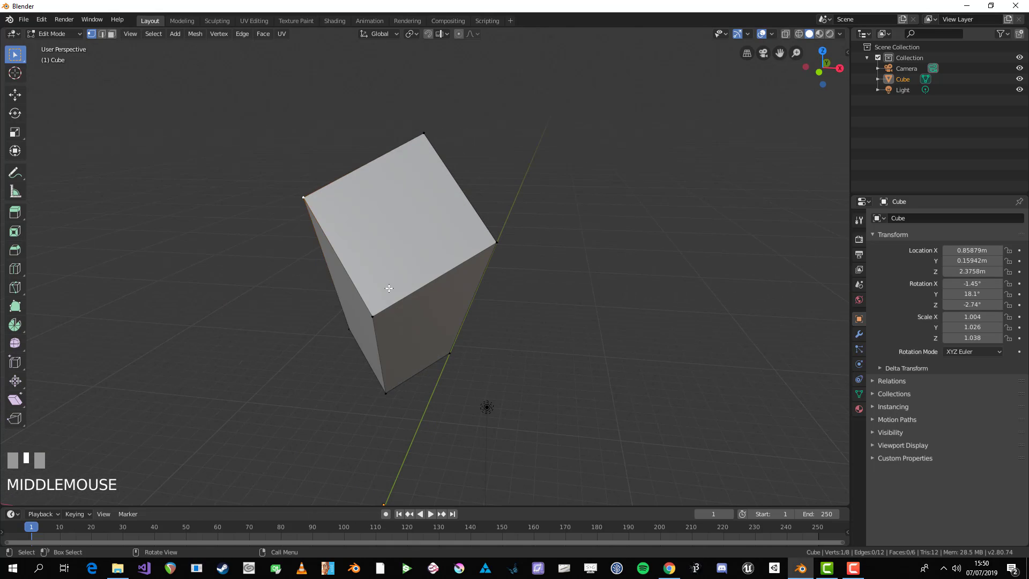
# - Move the selected corner vertex freely three times to reshape the raised end of the mesh
pyautogui.press('g')
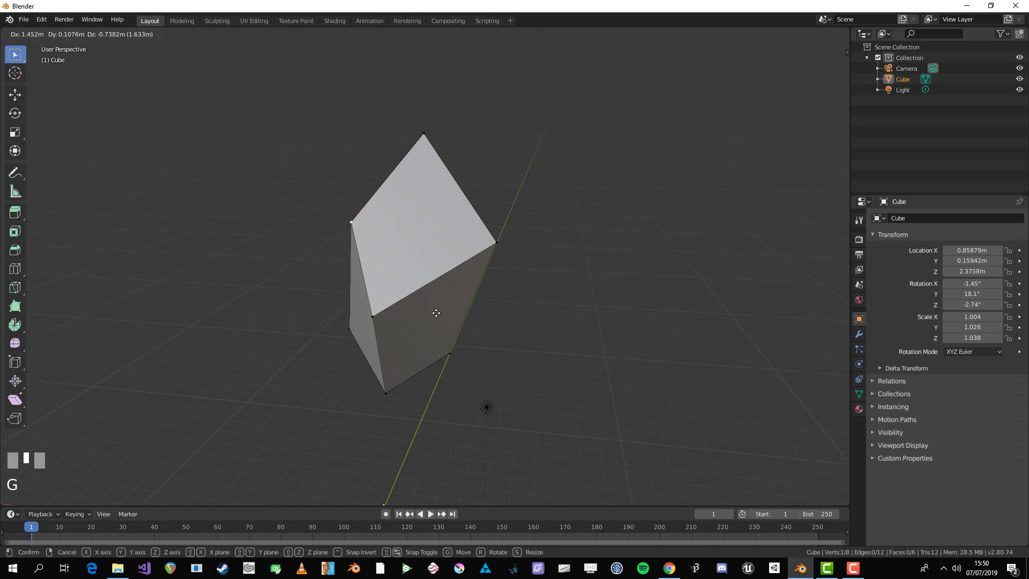
pyautogui.click(403, 308)
pyautogui.moveTo(403, 308); pyautogui.dragTo(406, 280, button='middle')
pyautogui.press('g')
pyautogui.click(641, 296)
pyautogui.press('g')
pyautogui.click(402, 316)
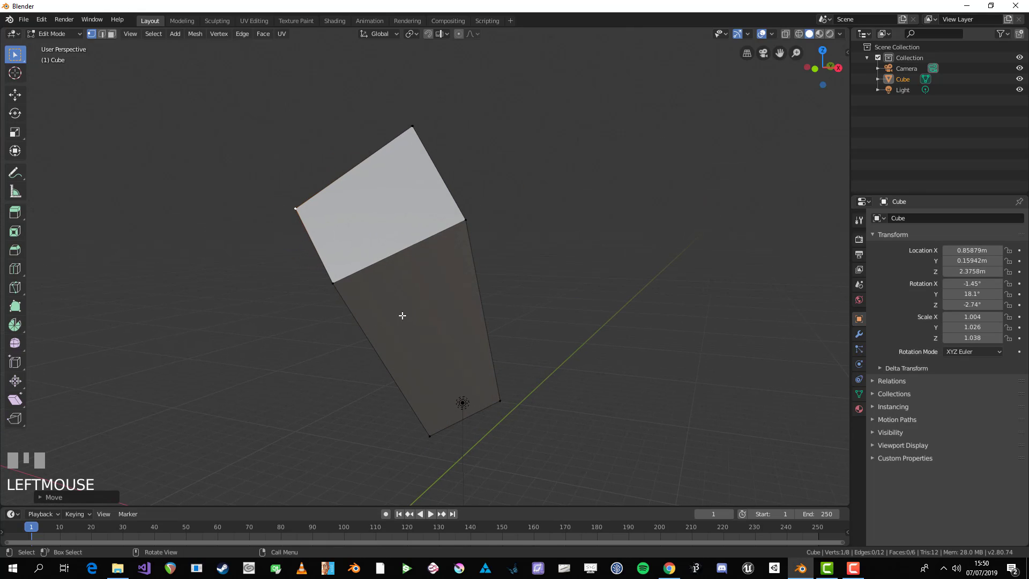
# - Extend the selection to all four vertices of the raised end face
pyautogui.moveTo(402, 316); pyautogui.dragTo(459, 335, button='middle')
pyautogui.keyDown('shift'); pyautogui.click(521, 319); pyautogui.keyUp('shift')
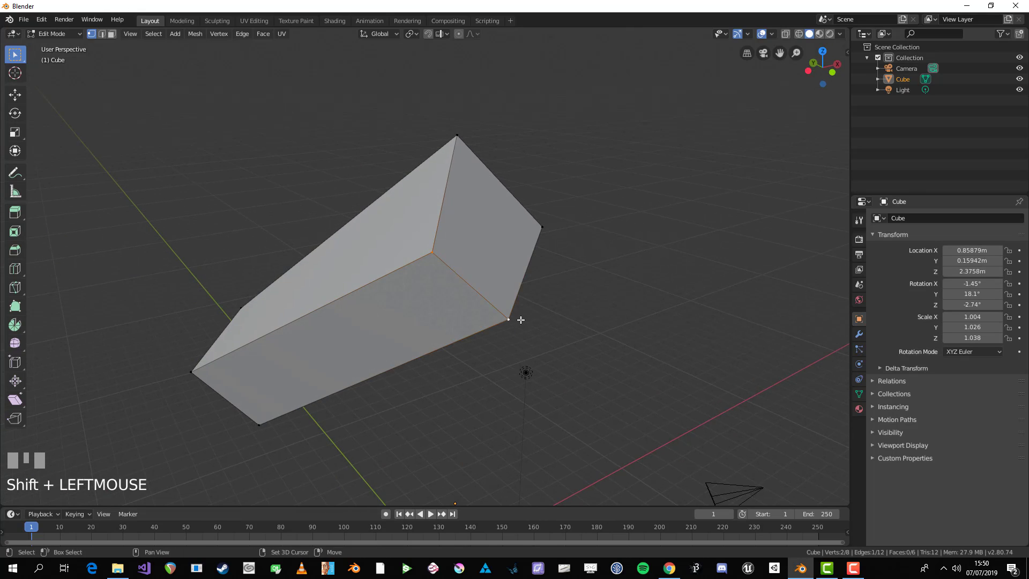
pyautogui.keyDown('shift'); pyautogui.click(454, 127); pyautogui.keyUp('shift')
pyautogui.moveTo(512, 264); pyautogui.dragTo(487, 296, button='middle')
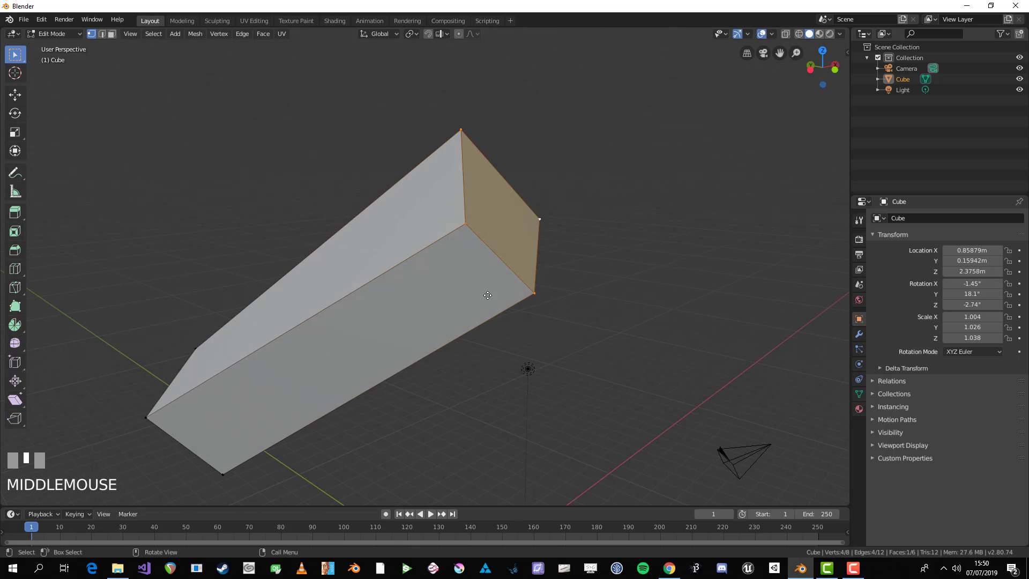
# - Move and trackball-rotate the selected end face freely, then repeat both operations from another viewing angle
pyautogui.press('g')
pyautogui.click(547, 314)
pyautogui.press('r')
pyautogui.press('r')
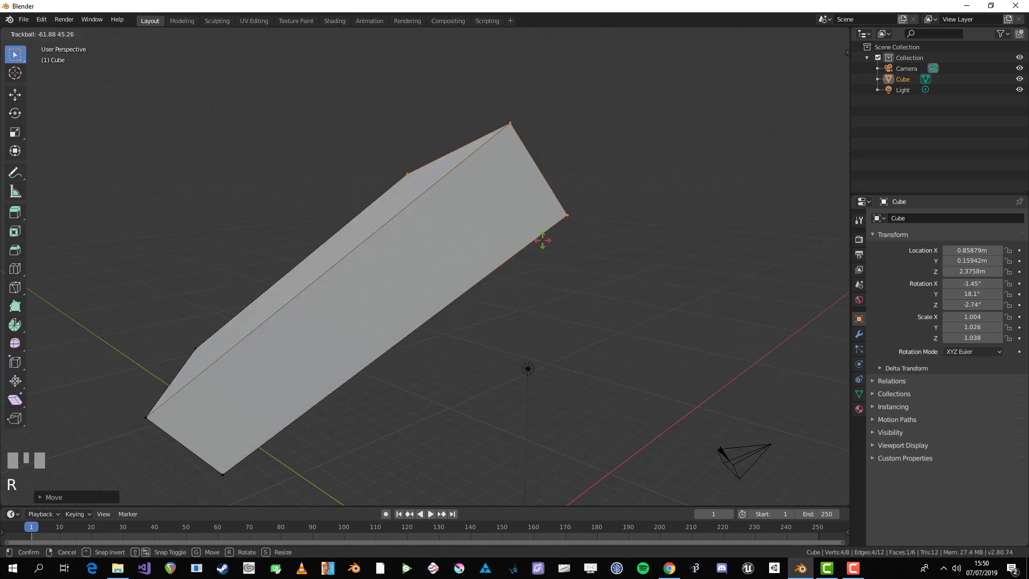
pyautogui.click(498, 239)
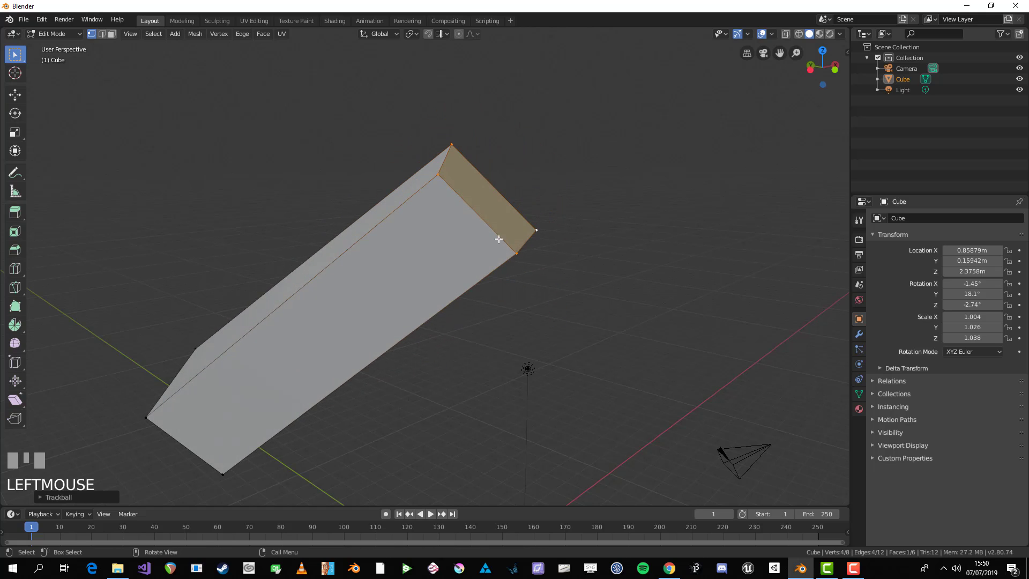
pyautogui.moveTo(498, 239); pyautogui.dragTo(530, 275, button='middle')
pyautogui.press('g')
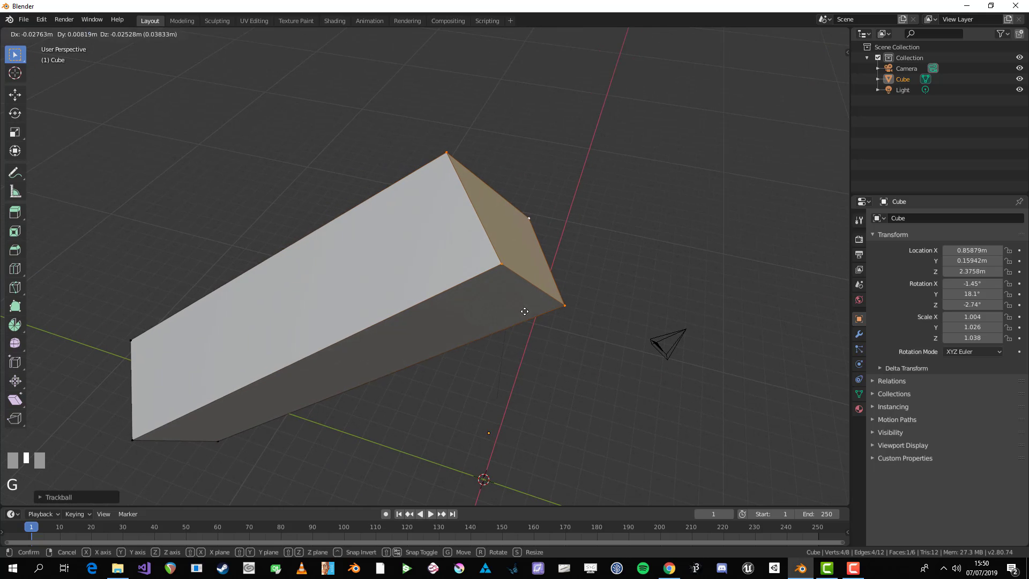
pyautogui.click(680, 291)
pyautogui.press('r')
pyautogui.press('r')
pyautogui.click(669, 318)
# - Enlarge the selected end face freely, rotate it in the view plane, and scale it back down
pyautogui.press('s')
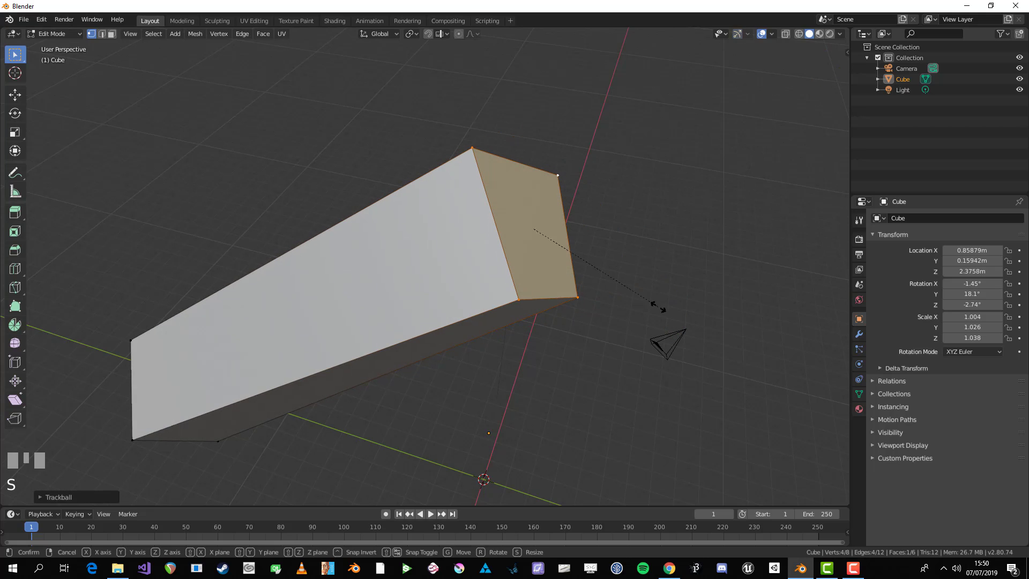
pyautogui.click(776, 308)
pyautogui.moveTo(776, 308); pyautogui.dragTo(567, 269, button='middle')
pyautogui.press('s')
pyautogui.press('r')
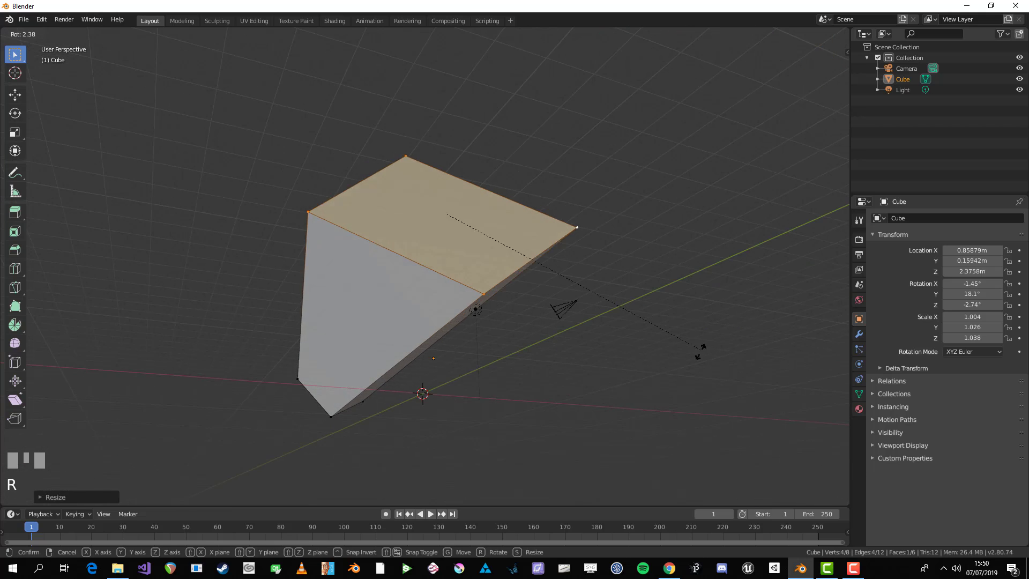
pyautogui.click(666, 360)
pyautogui.moveTo(666, 361); pyautogui.dragTo(634, 356, button='middle')
pyautogui.press('s')
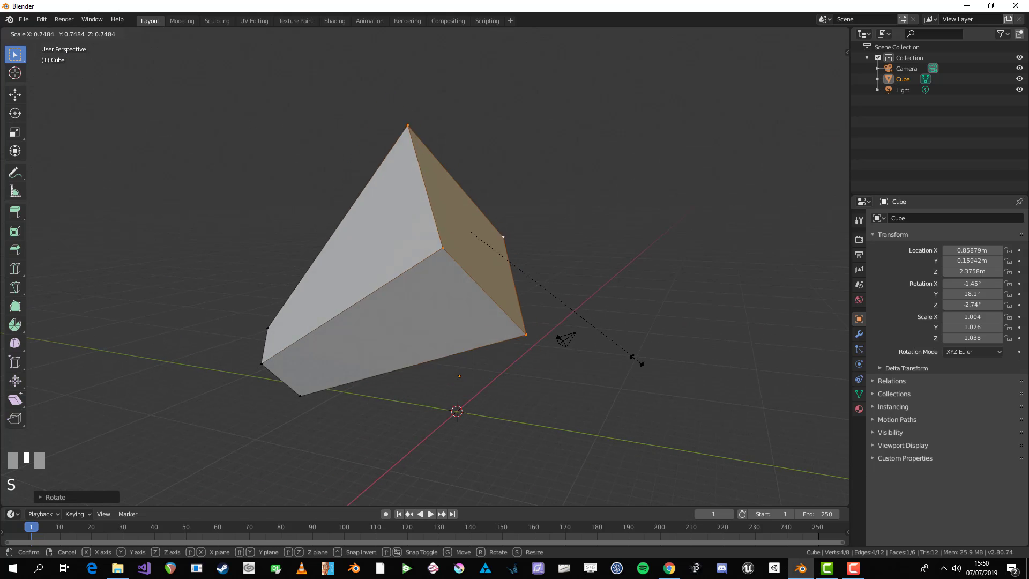
pyautogui.click(551, 298)
# - Clear the selection, select the end face's topmost corner vertex, and move it freely
pyautogui.scroll(2, 539, 270)
pyautogui.hotkey('alt', 'a')
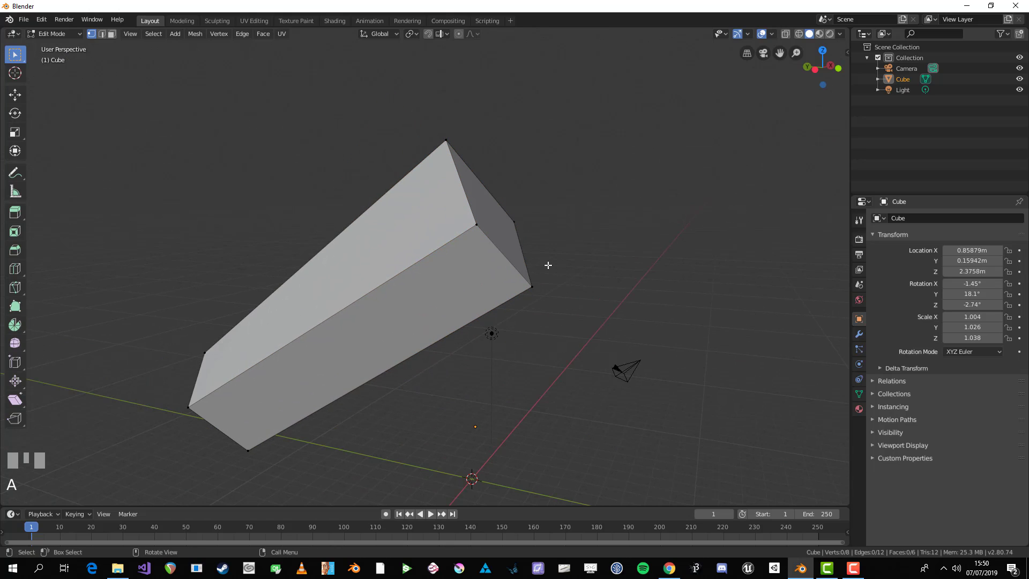
pyautogui.moveTo(546, 267); pyautogui.dragTo(432, 228, button='middle')
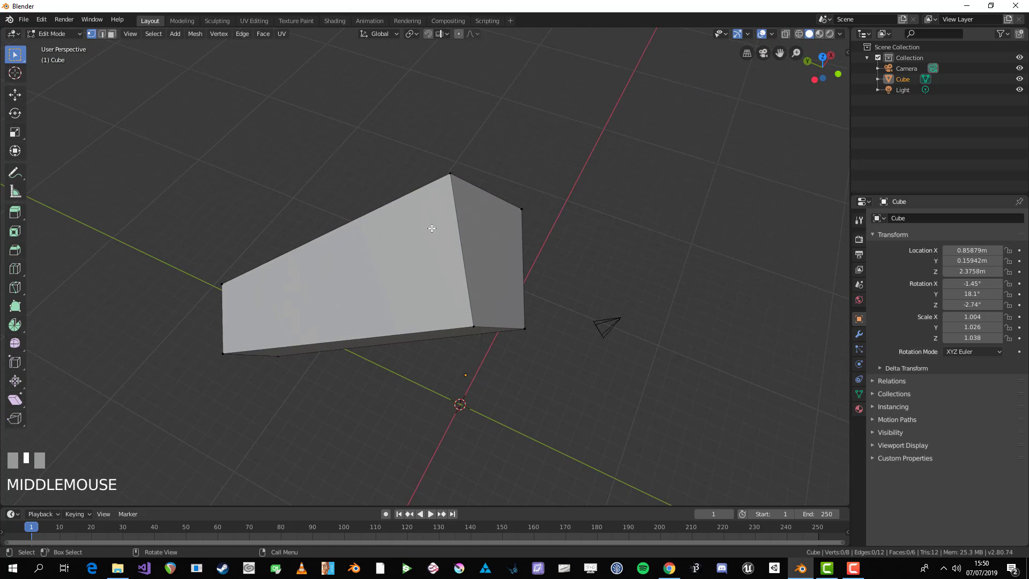
pyautogui.click(454, 173)
pyautogui.press('g')
pyautogui.click(478, 200)
pyautogui.moveTo(478, 201); pyautogui.dragTo(445, 279, button='middle')
# - Return to Object Mode and move the cube freely twice, ending at about X -0.711 m, Y -0.163 m, Z 6.223 m
pyautogui.press('Tab')
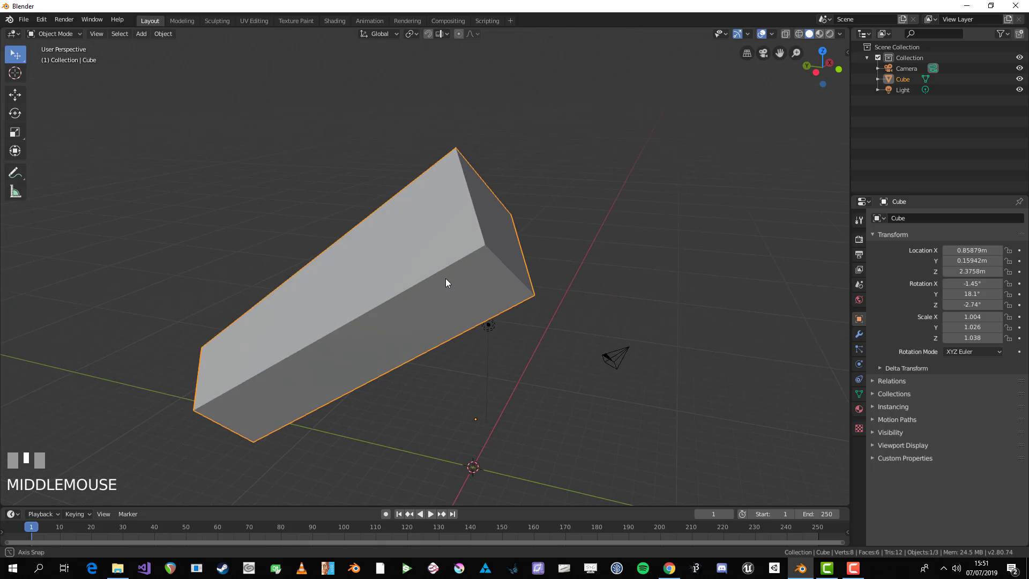
pyautogui.press('g')
pyautogui.click(539, 374)
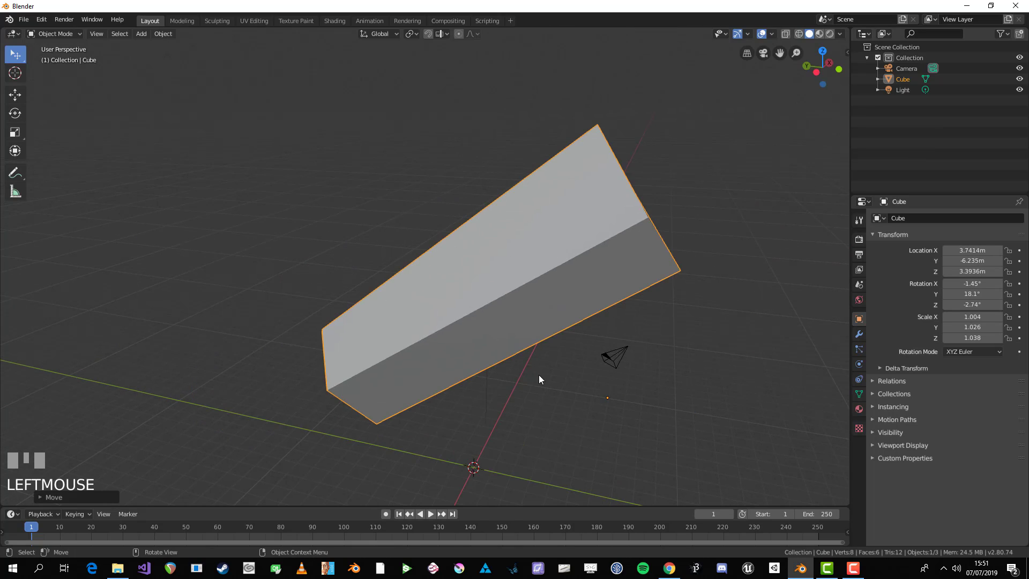
pyautogui.moveTo(538, 375); pyautogui.dragTo(564, 389, button='middle')
pyautogui.press('g')
pyautogui.click(490, 329)
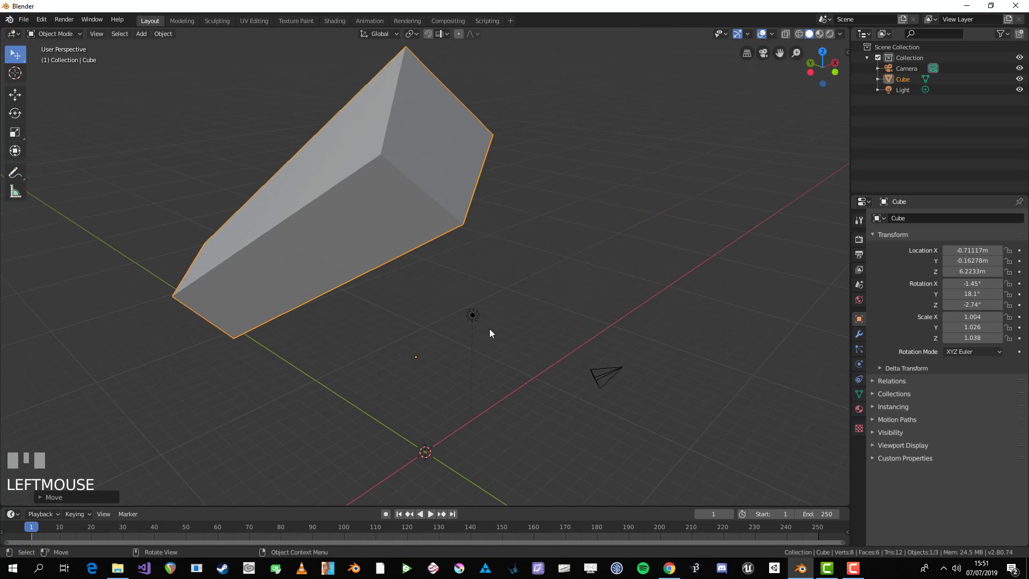
# - Try to enter Edit Mode with the light selected, and again with the camera selected
pyautogui.click(477, 317)
pyautogui.moveTo(477, 317); pyautogui.dragTo(534, 331, button='middle')
pyautogui.press('Tab')
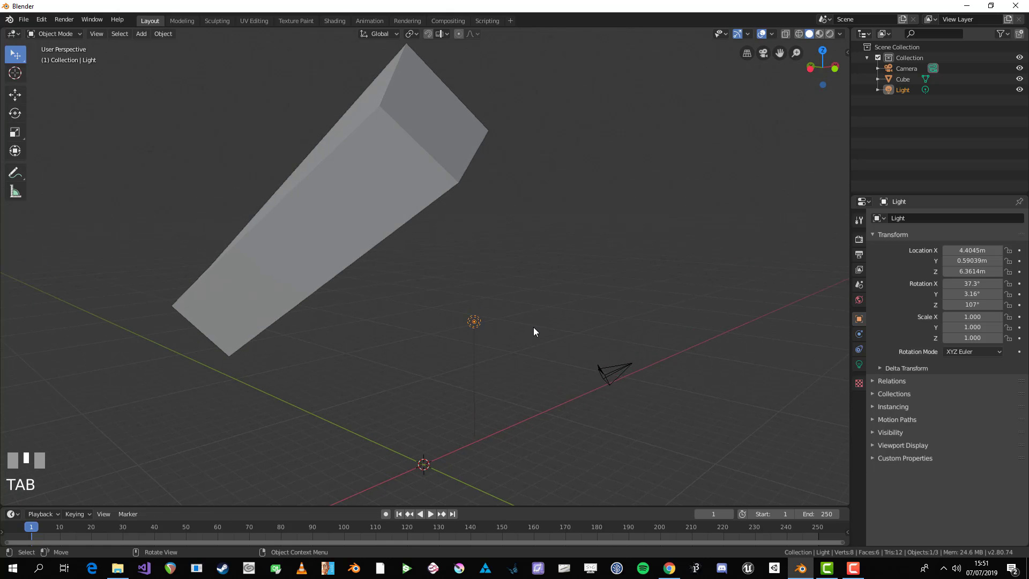
pyautogui.click(604, 370)
pyautogui.press('Tab')
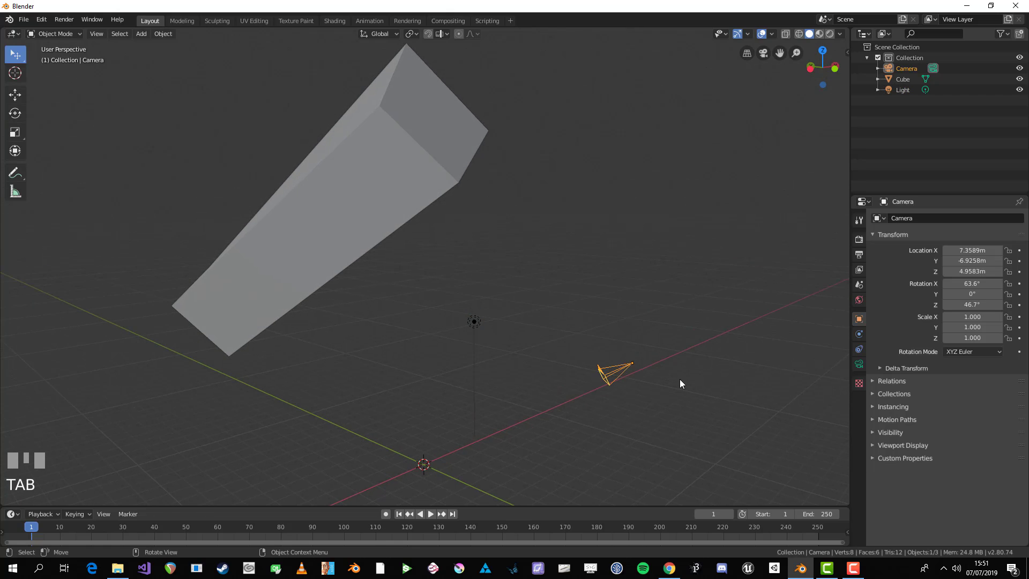
# - Select the cube and enter Edit Mode, toggling to Object Mode and back once
pyautogui.click(380, 132)
pyautogui.press('Tab')
pyautogui.scroll(-2, 382, 144)
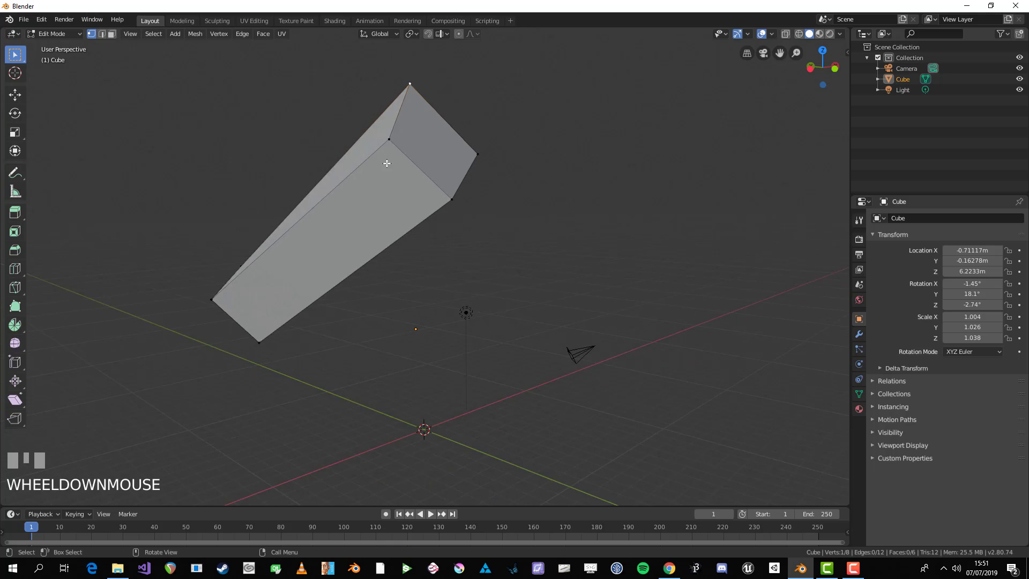
pyautogui.moveTo(385, 161); pyautogui.dragTo(441, 164, button='middle')
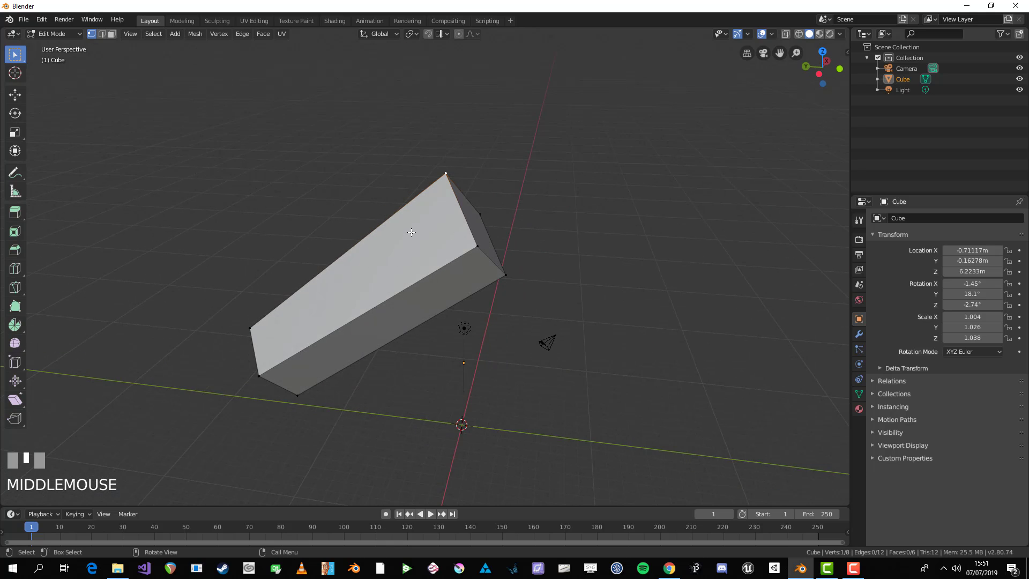
pyautogui.keyDown('shift'); pyautogui.moveTo(411, 232); pyautogui.dragTo(463, 298, button='middle'); pyautogui.keyUp('shift')
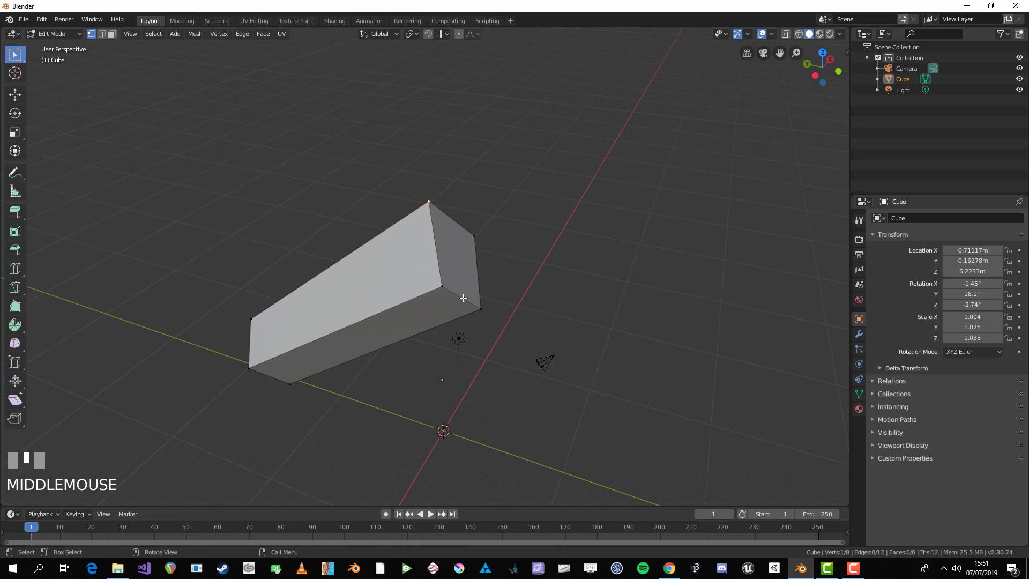
pyautogui.scroll(2, 464, 296)
pyautogui.moveTo(465, 252); pyautogui.dragTo(415, 260, button='middle')
pyautogui.press('Tab')
pyautogui.press('Tab')
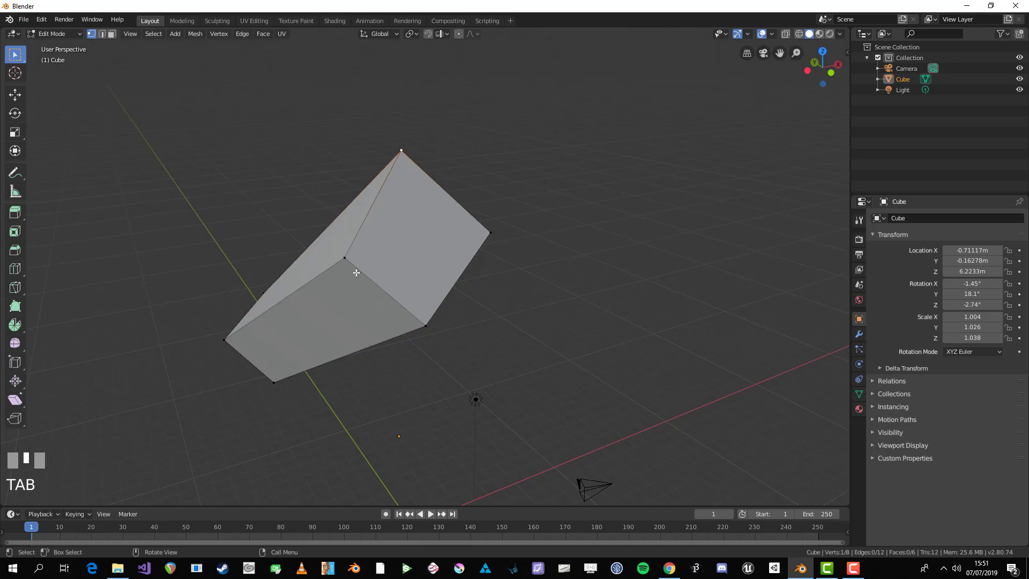
# - Add the adjacent near corner vertex of the end face to the selection and move the two vertices freely
pyautogui.moveTo(356, 269); pyautogui.dragTo(371, 282, button='middle')
pyautogui.keyDown('shift'); pyautogui.click(379, 285); pyautogui.keyUp('shift')
pyautogui.moveTo(378, 285); pyautogui.dragTo(403, 284)
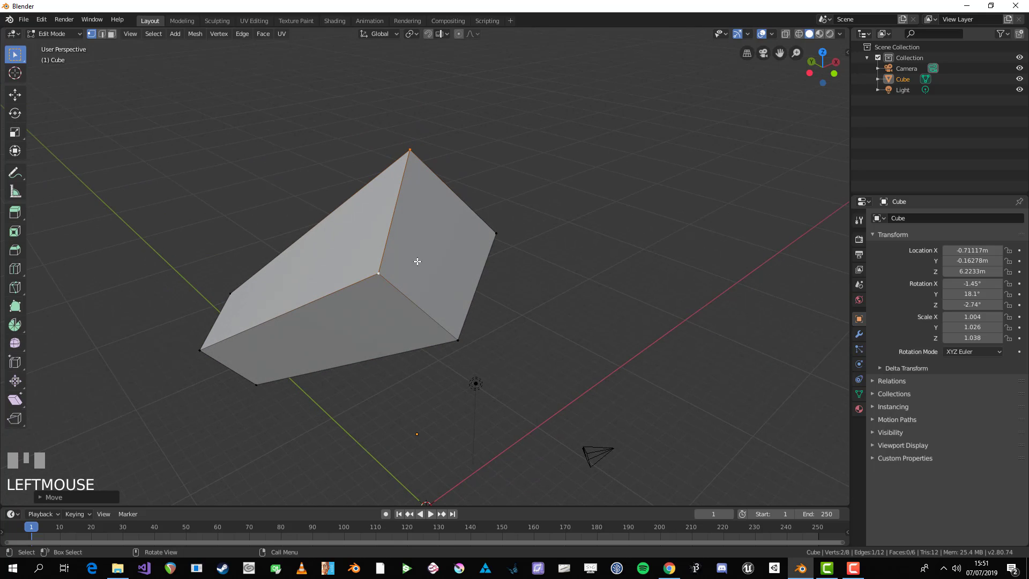
# - Switch the cube between Edit Mode and Object Mode several times, ending in Edit Mode
pyautogui.click(42, 33)
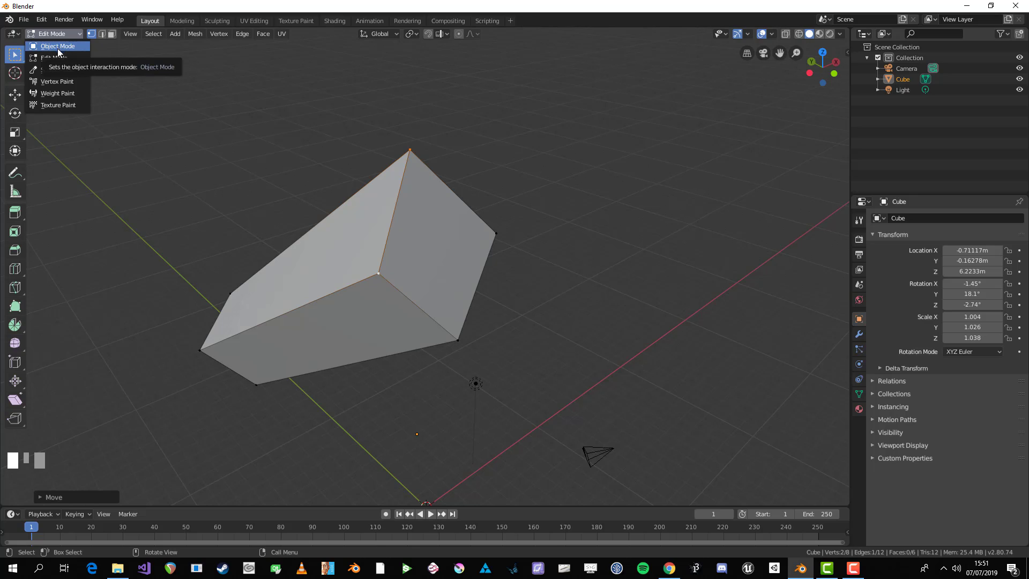
pyautogui.click(59, 46)
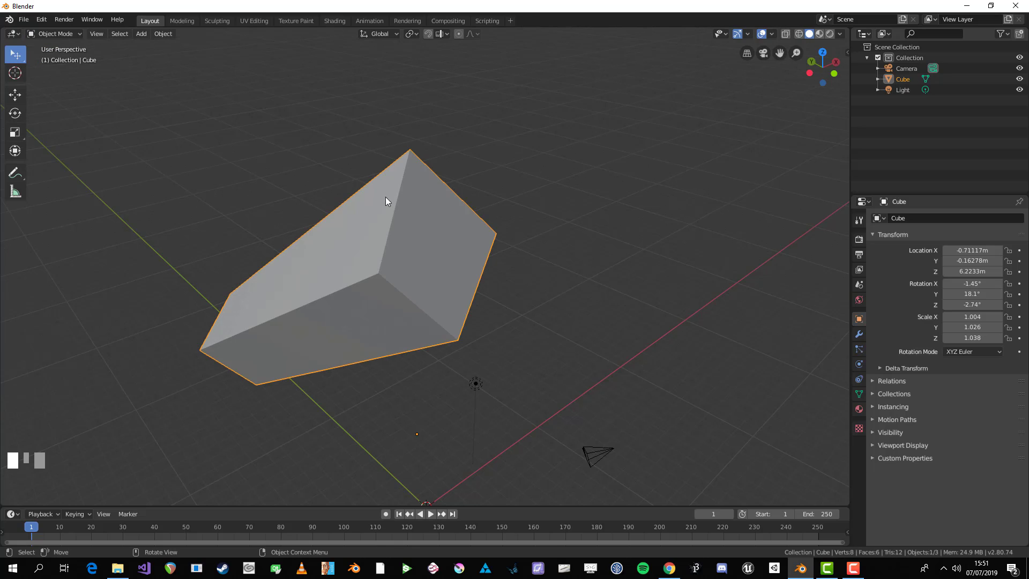
pyautogui.press('Tab')
pyautogui.press('Tab')
pyautogui.click(53, 33)
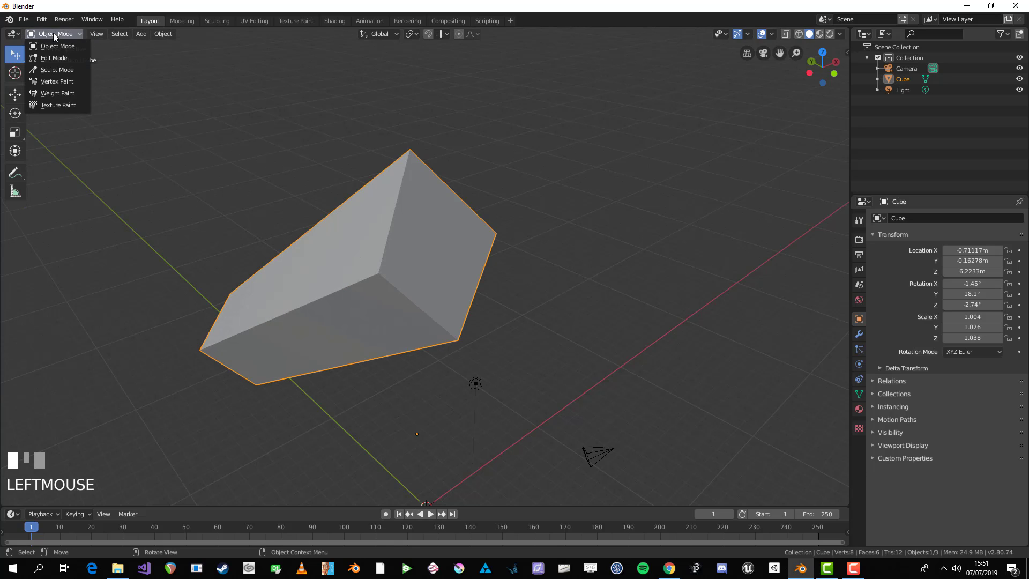
pyautogui.click(55, 57)
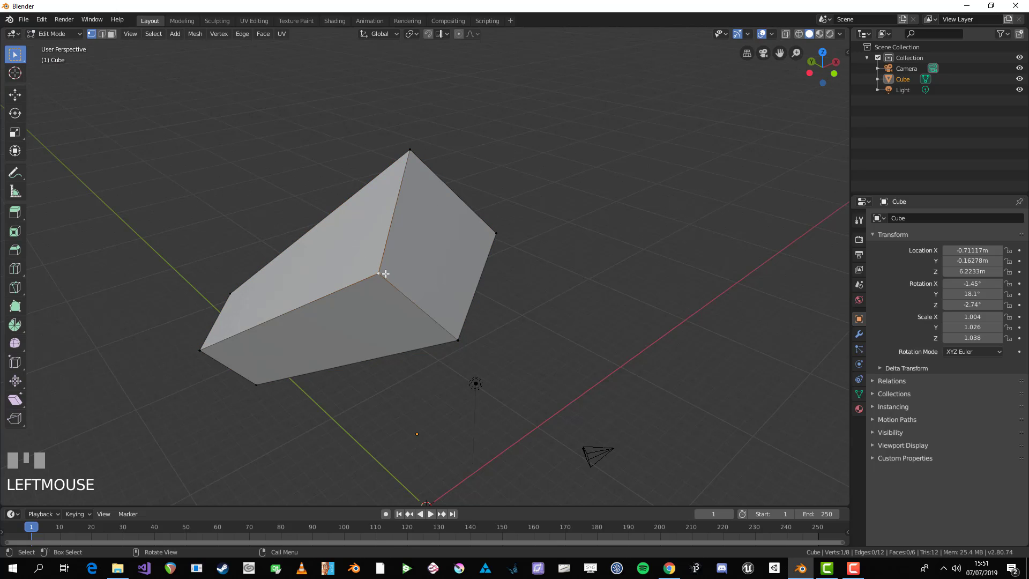
pyautogui.press('Tab')
pyautogui.press('Tab')
pyautogui.press('Tab')
pyautogui.press('Tab')
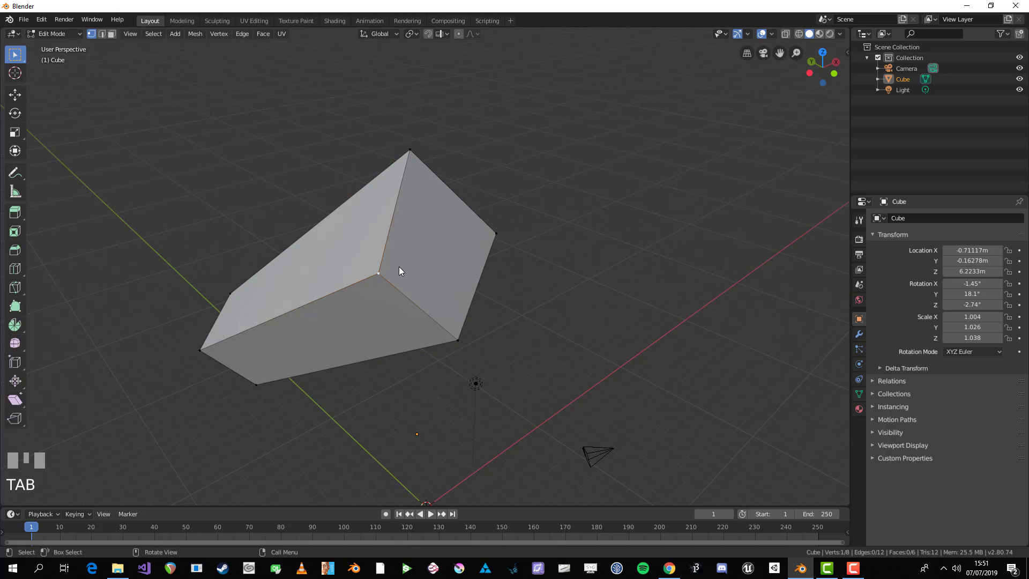
pyautogui.press('Tab')
pyautogui.press('Tab')
# - Deselect everything, select the topmost corner vertex of the end face and move it freely
pyautogui.hotkey('alt', 'a')
pyautogui.keyDown('shift'); pyautogui.moveTo(394, 241); pyautogui.dragTo(411, 256, button='middle'); pyautogui.keyUp('shift')
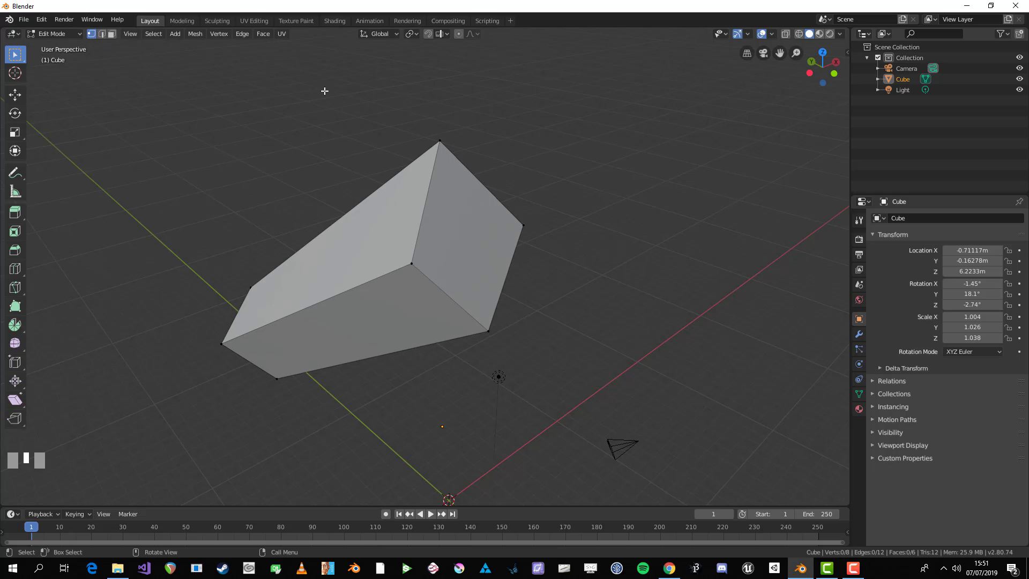
pyautogui.click(443, 141)
pyautogui.press('g')
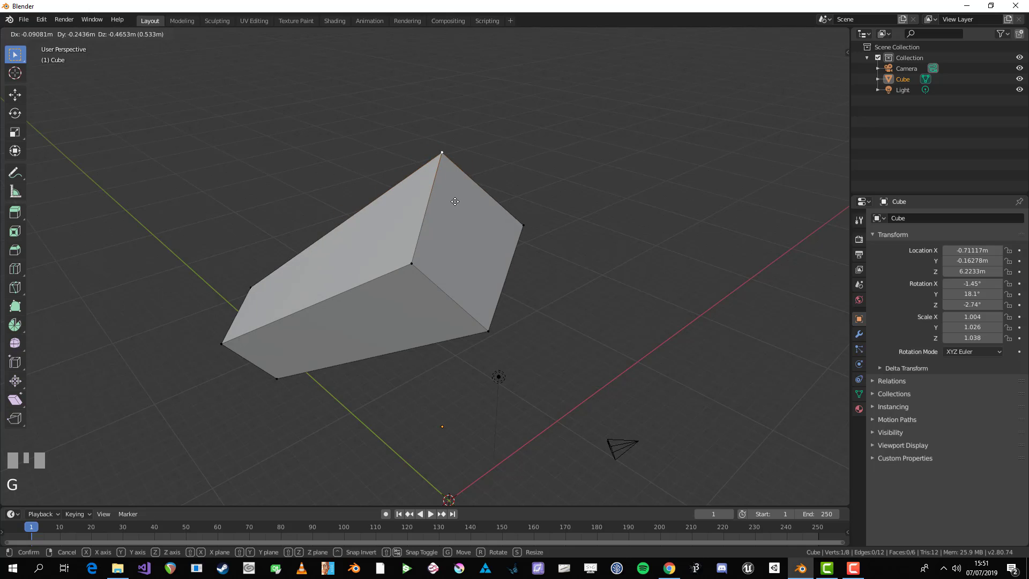
pyautogui.click(460, 201)
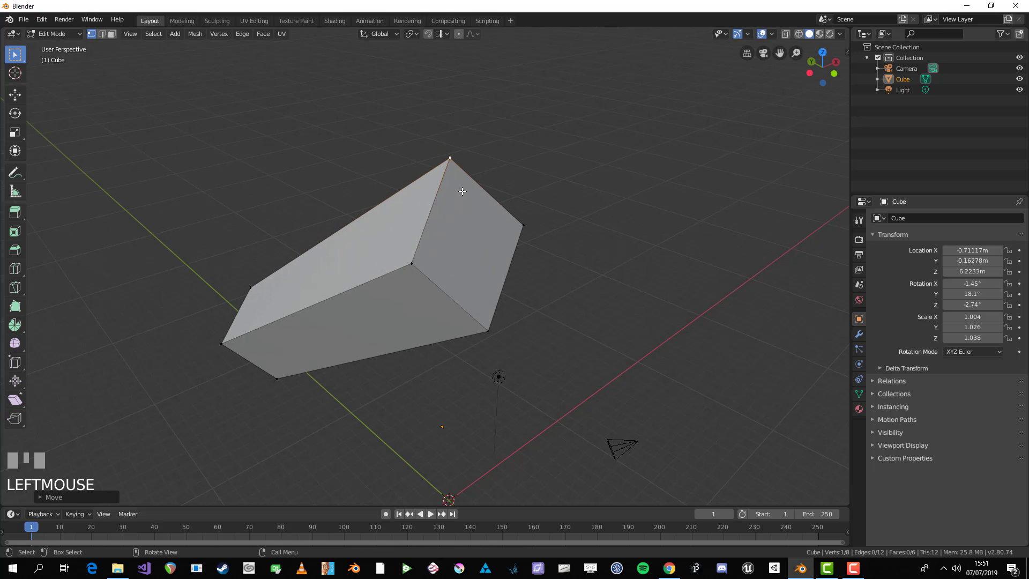
pyautogui.keyDown('shift'); pyautogui.moveTo(462, 191); pyautogui.dragTo(523, 277, button='middle'); pyautogui.keyUp('shift')
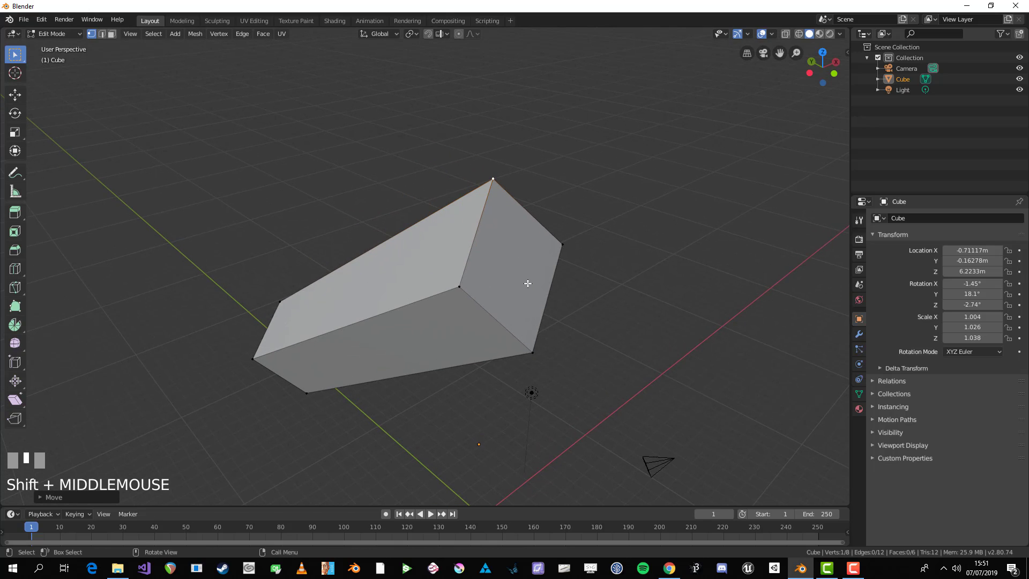
# - Switch to edge selection, select the upper far edge of the end face and move it freely
pyautogui.click(101, 36)
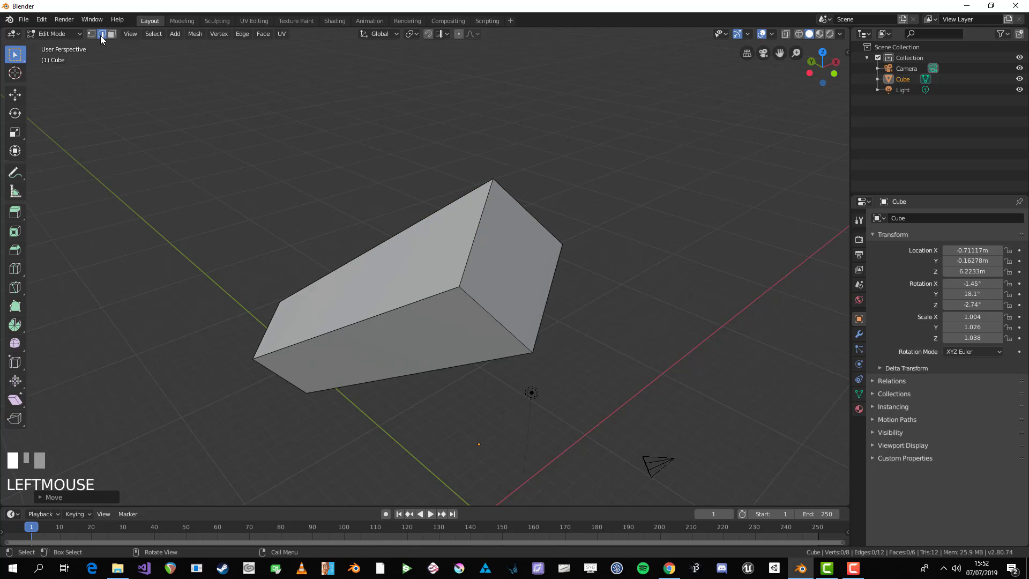
pyautogui.click(474, 235)
pyautogui.click(526, 210)
pyautogui.press('g')
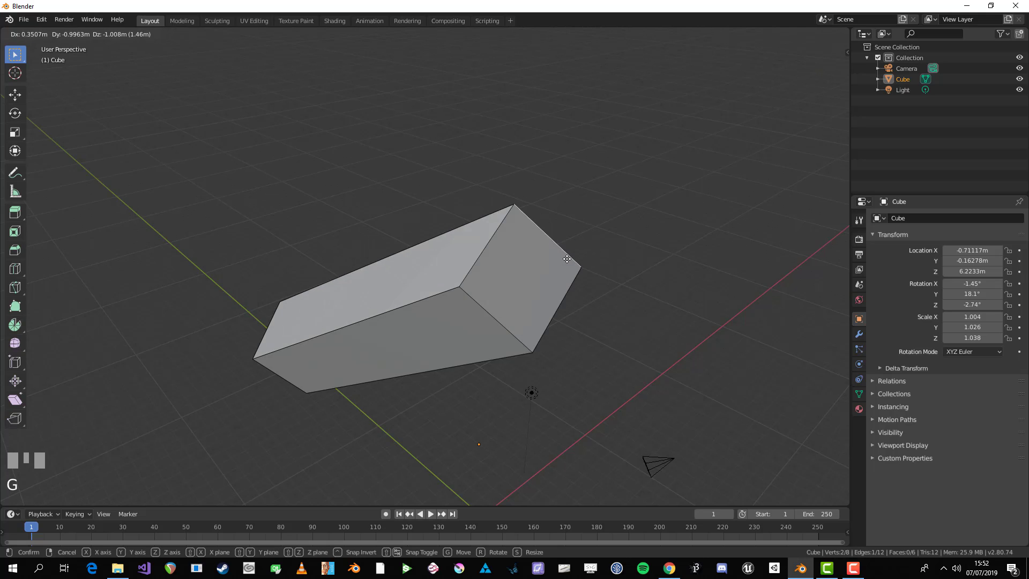
pyautogui.click(538, 236)
# - Scale the selected upper edge of the end face freely twice
pyautogui.moveTo(665, 263); pyautogui.dragTo(432, 302, button='middle')
pyautogui.moveTo(356, 231); pyautogui.dragTo(453, 259, button='middle')
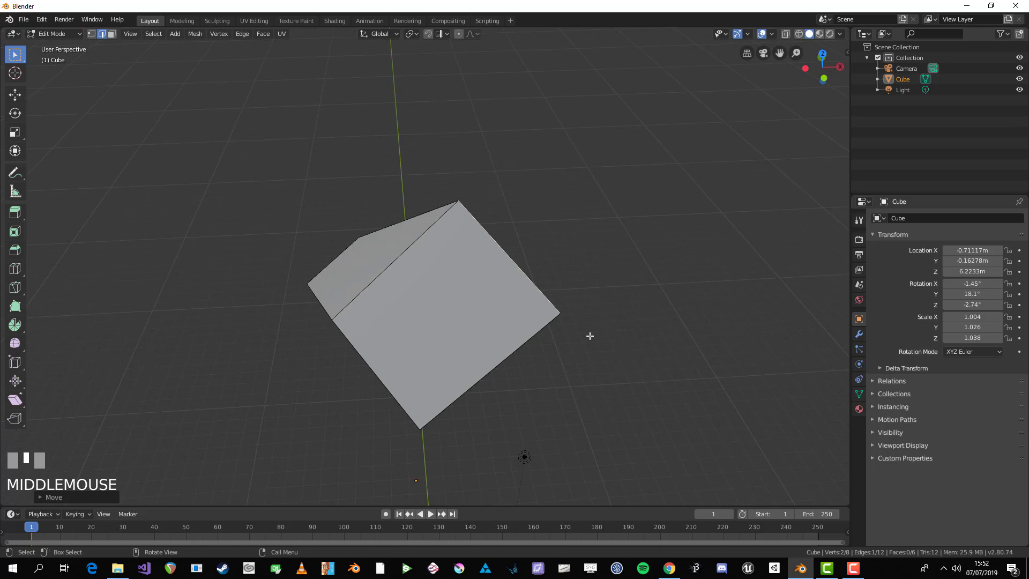
pyautogui.press('s')
pyautogui.click(662, 334)
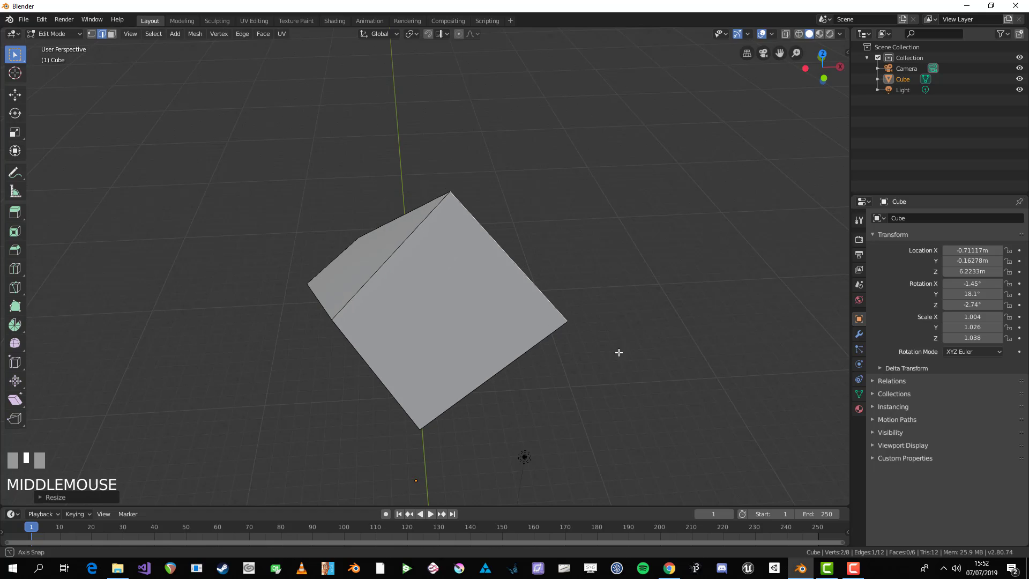
pyautogui.moveTo(618, 352); pyautogui.dragTo(667, 343, button='middle')
pyautogui.press('s')
pyautogui.click(673, 339)
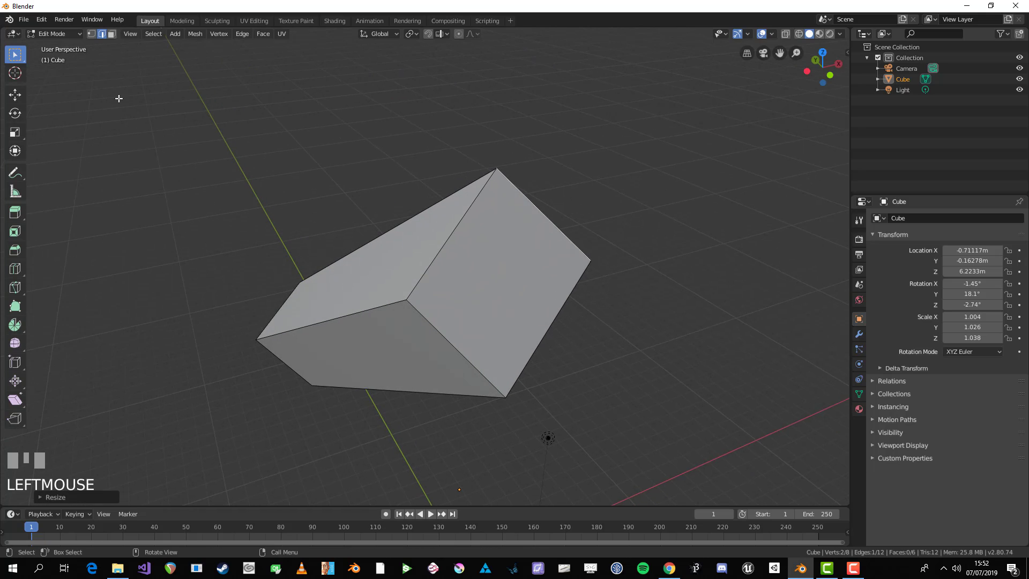
# - Switch to face selection, try selecting several faces, and scale the long underside face freely
pyautogui.click(111, 34)
pyautogui.click(481, 290)
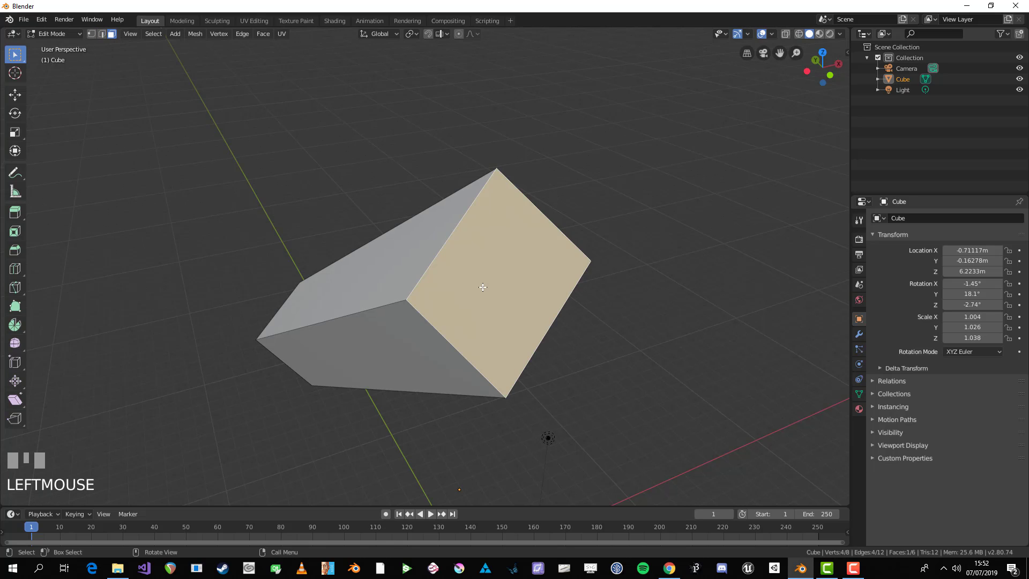
pyautogui.moveTo(481, 291); pyautogui.dragTo(496, 327, button='middle')
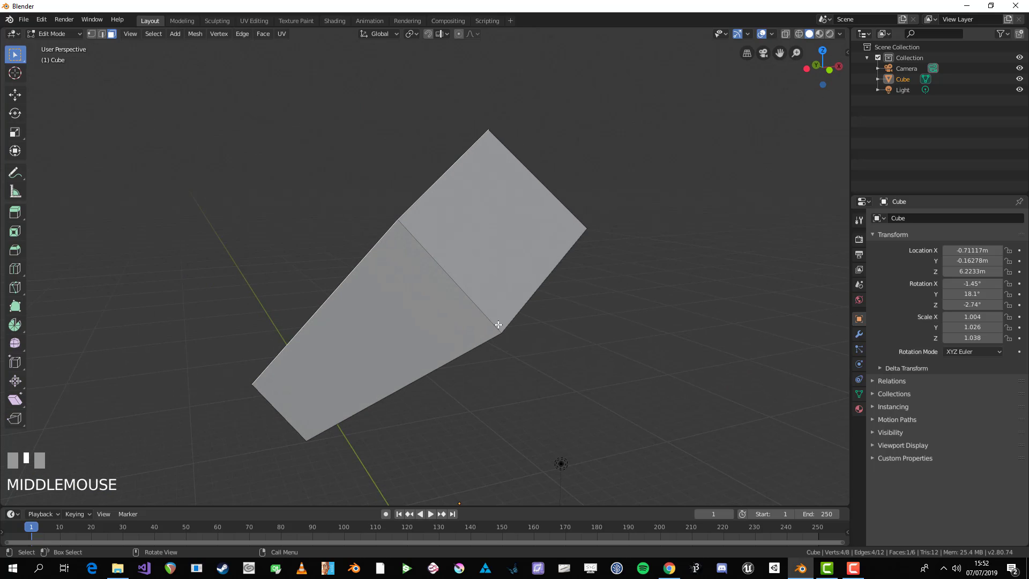
pyautogui.click(434, 342)
pyautogui.moveTo(434, 342); pyautogui.dragTo(496, 289, button='middle')
pyautogui.click(440, 252)
pyautogui.press('s')
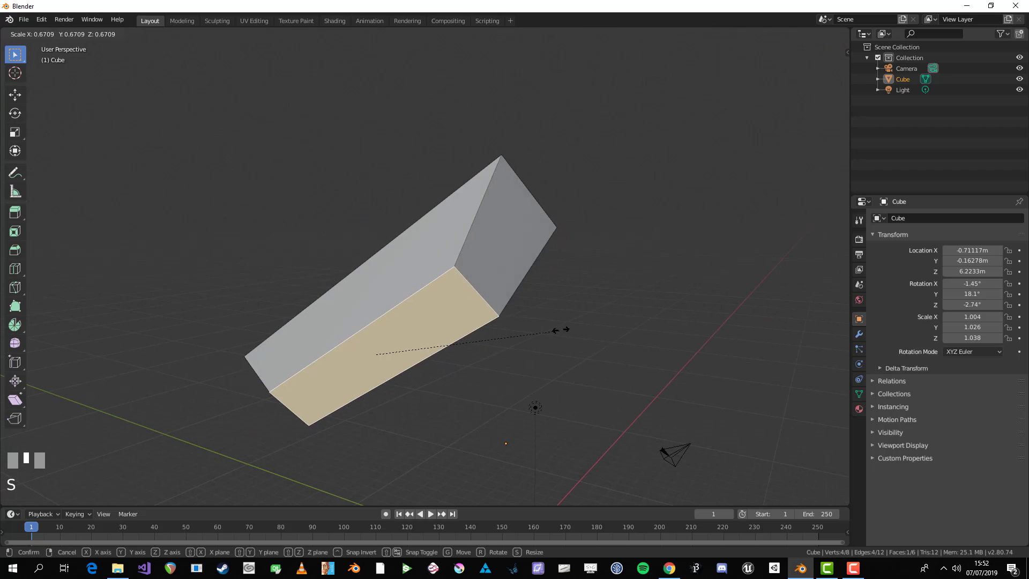
pyautogui.click(653, 271)
# - With the end face selected, scale it freely three times
pyautogui.moveTo(652, 271); pyautogui.dragTo(416, 272, button='middle')
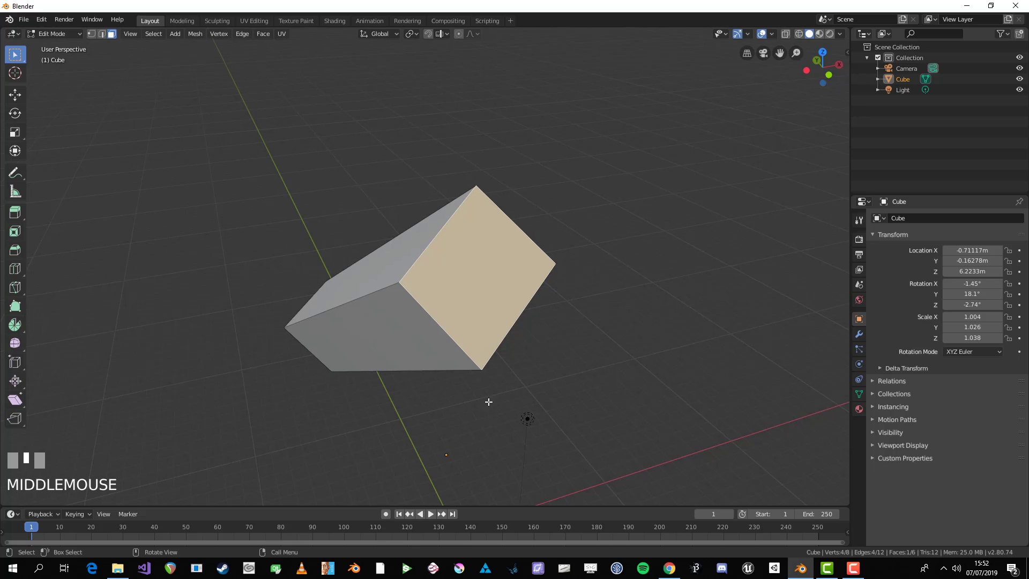
pyautogui.press('s')
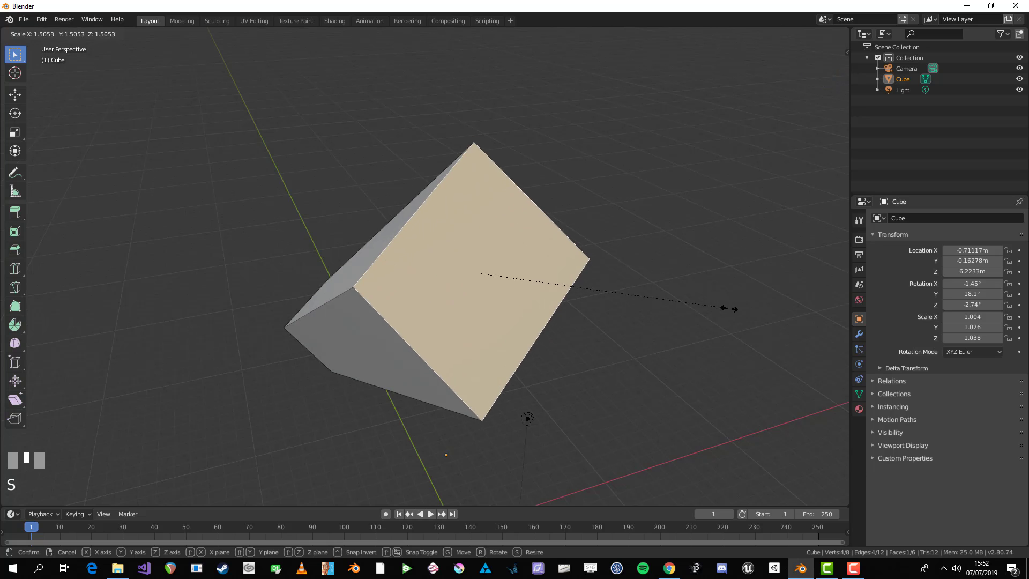
pyautogui.click(664, 313)
pyautogui.moveTo(664, 313); pyautogui.dragTo(622, 310, button='middle')
pyautogui.scroll(2, 593, 310)
pyautogui.press('s')
pyautogui.click(611, 333)
pyautogui.press('s')
pyautogui.click(588, 323)
# - Cycle the selection mode through vertex, edge and face
pyautogui.press('1')
pyautogui.press('1')
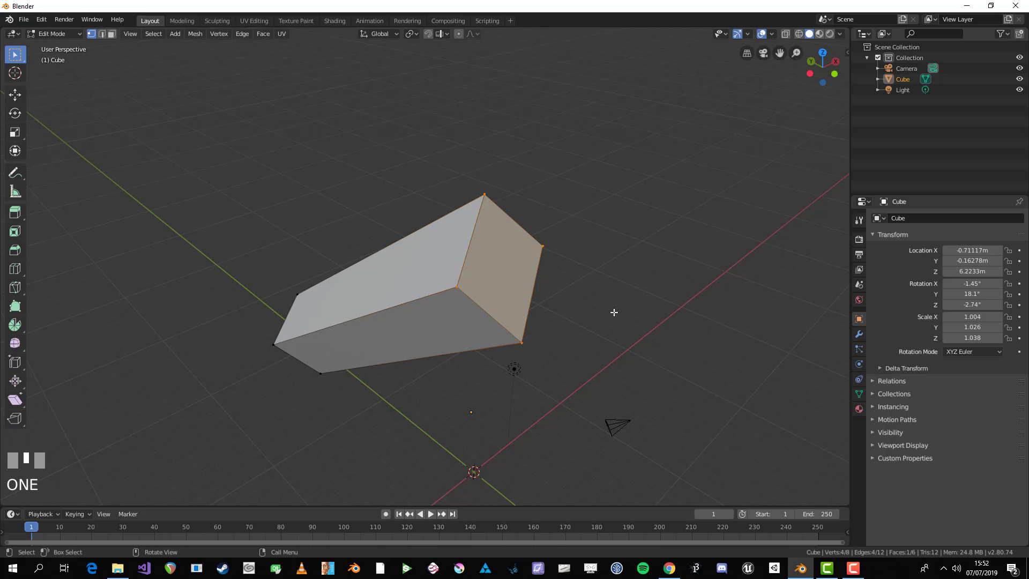
pyautogui.press('2')
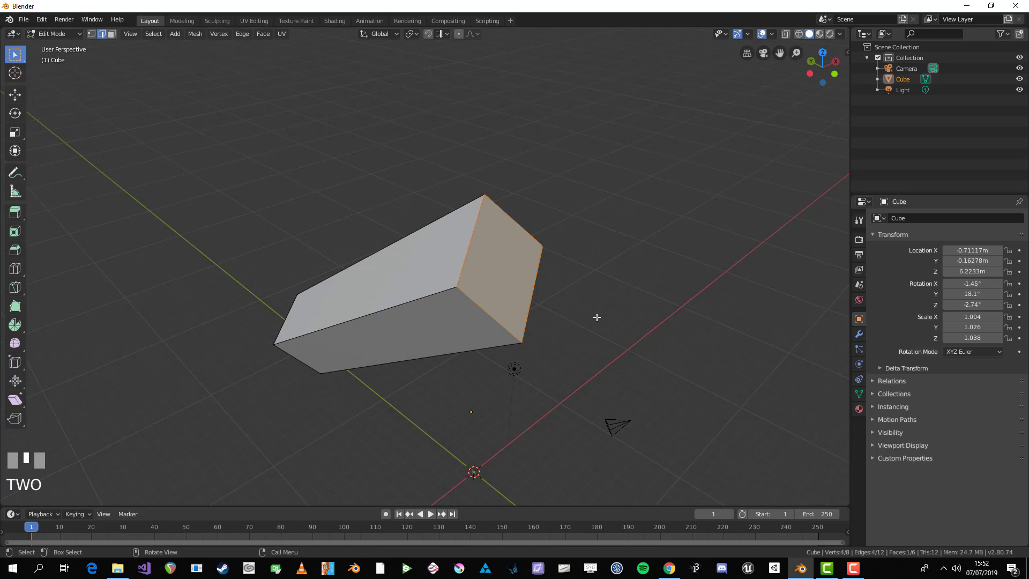
pyautogui.press('3')
# - Switch to vertex selection and select individual corner vertices of the end face one after another
pyautogui.press('1')
pyautogui.click(489, 218)
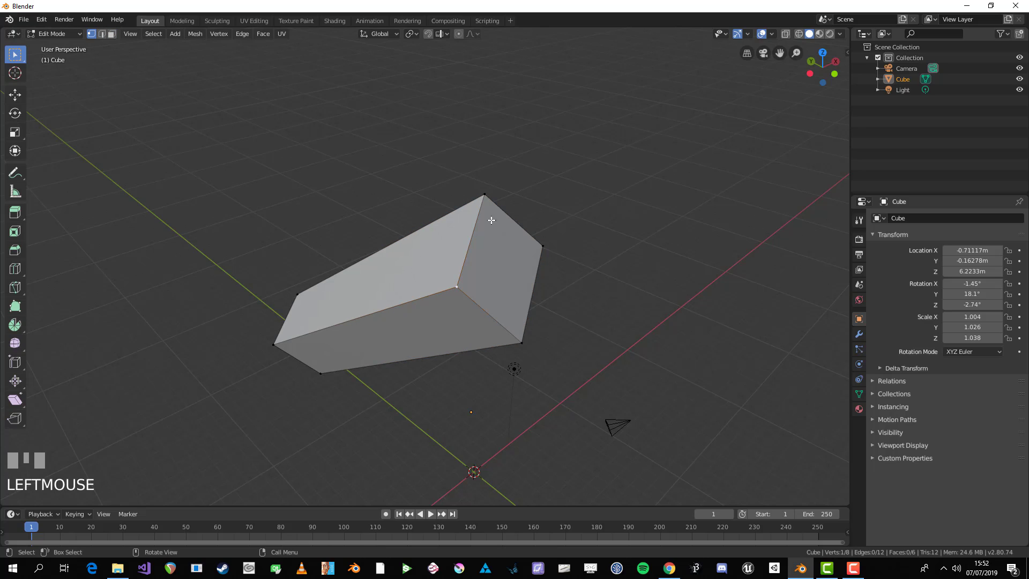
pyautogui.click(543, 246)
pyautogui.click(545, 244)
pyautogui.click(534, 341)
# - Switch to edge selection and select individual edges around the end face and along the body one after another
pyautogui.press('2')
pyautogui.click(485, 324)
pyautogui.click(473, 238)
pyautogui.click(453, 200)
pyautogui.click(517, 229)
# - Switch to face selection and select the end face, upper long face and underside face individually, ending on the upper face
pyautogui.press('3')
pyautogui.click(519, 283)
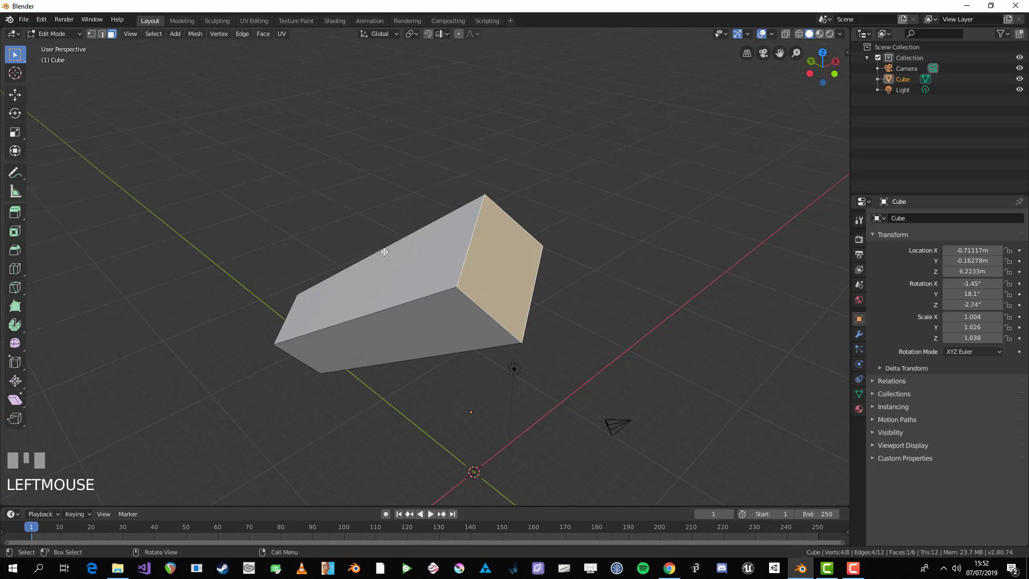
pyautogui.click(403, 275)
pyautogui.click(428, 336)
pyautogui.click(419, 257)
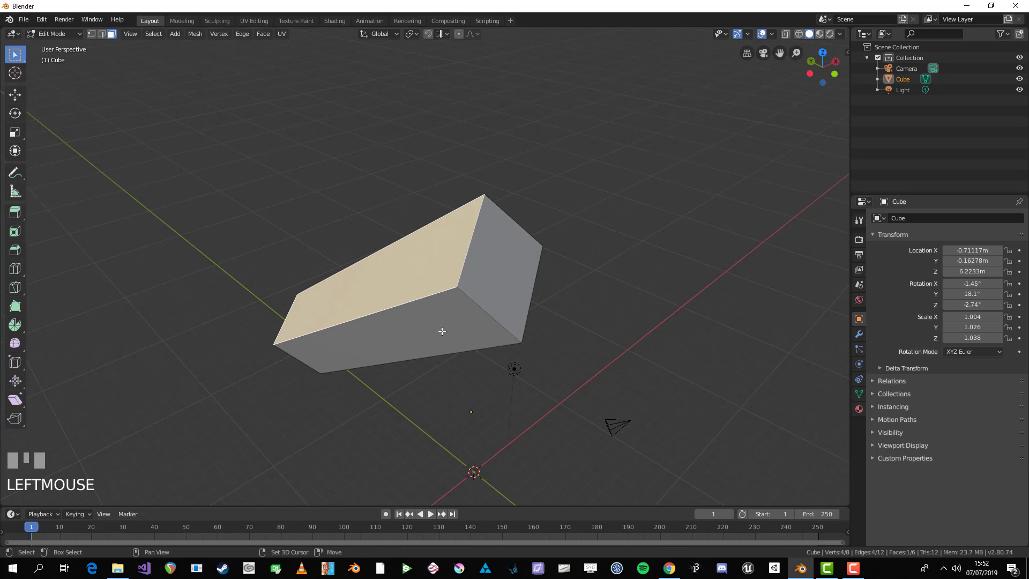
# - Add the underside, end and adjoining long faces to the selection, and deselect everything
pyautogui.keyDown('shift'); pyautogui.click(422, 326); pyautogui.keyUp('shift')
pyautogui.keyDown('shift'); pyautogui.click(492, 291); pyautogui.keyUp('shift')
pyautogui.moveTo(619, 322); pyautogui.dragTo(459, 340, button='middle')
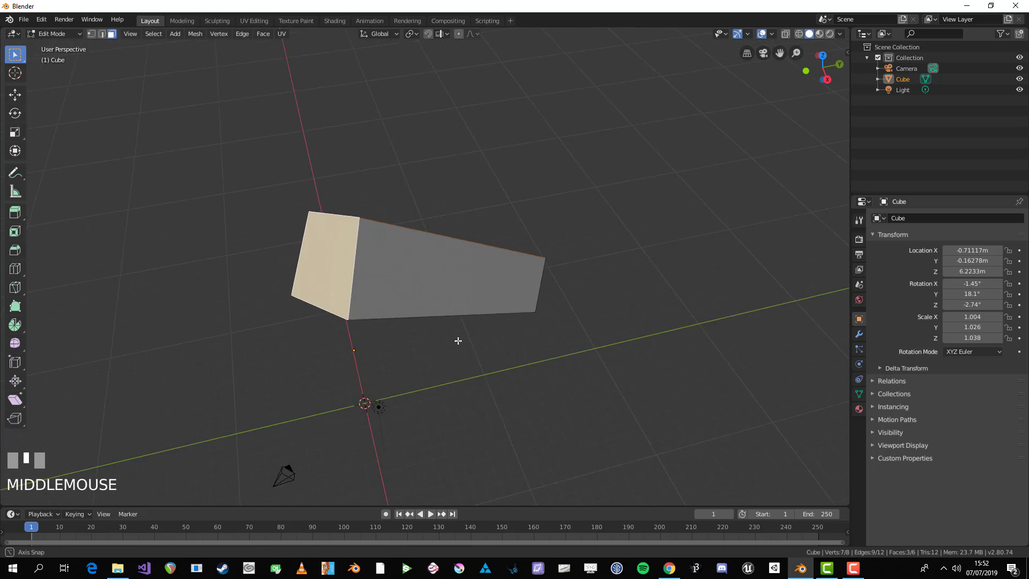
pyautogui.keyDown('shift'); pyautogui.click(418, 274); pyautogui.keyUp('shift')
pyautogui.click(300, 314)
pyautogui.moveTo(301, 314); pyautogui.dragTo(455, 280, button='middle')
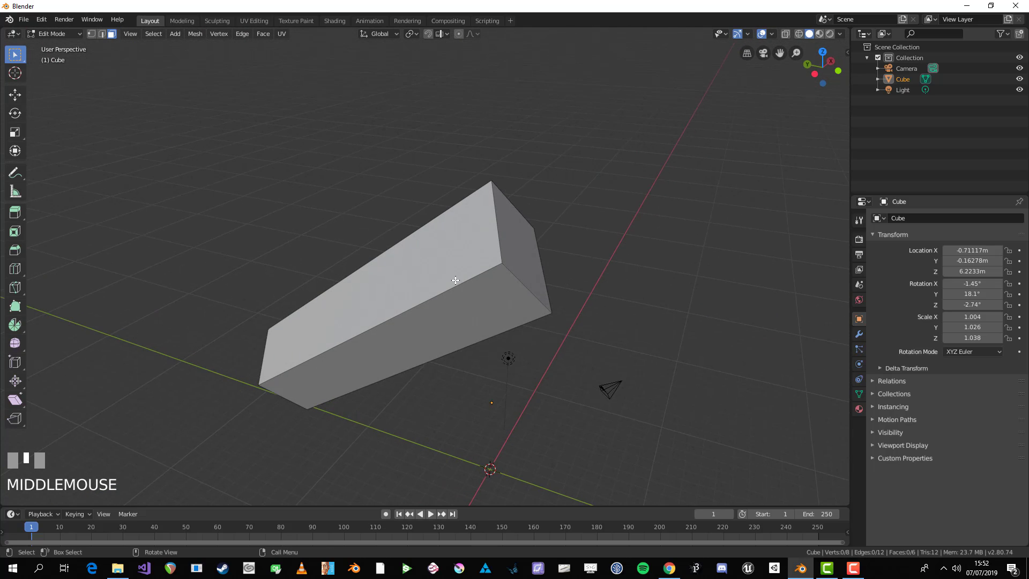
# - Switch to vertex selection, box-select the four vertices of the end face and scale them up slightly
pyautogui.press('1')
pyautogui.press('b')
pyautogui.moveTo(386, 102); pyautogui.dragTo(631, 431)
pyautogui.moveTo(630, 432); pyautogui.dragTo(593, 379, button='middle')
pyautogui.press('s')
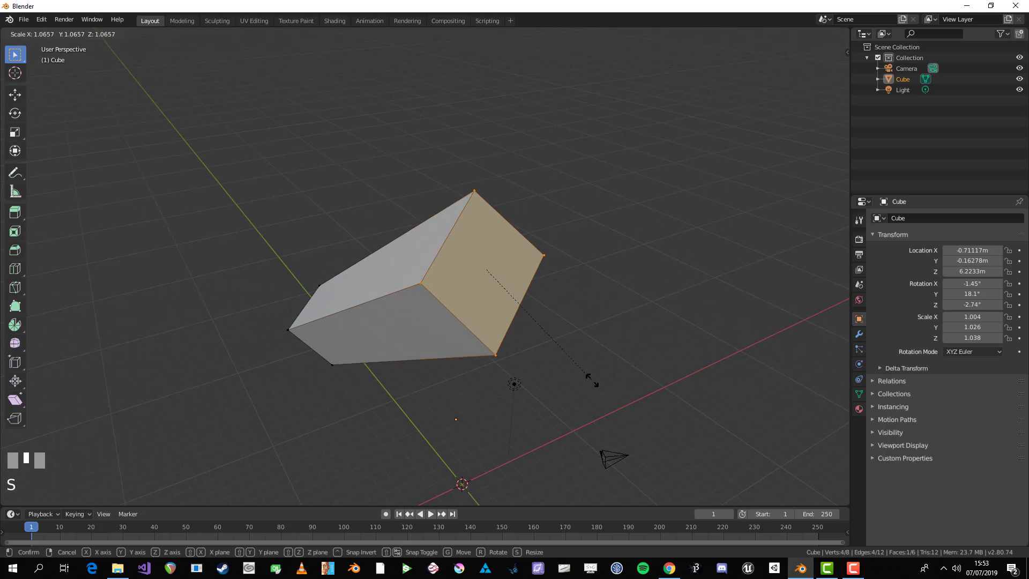
pyautogui.click(597, 381)
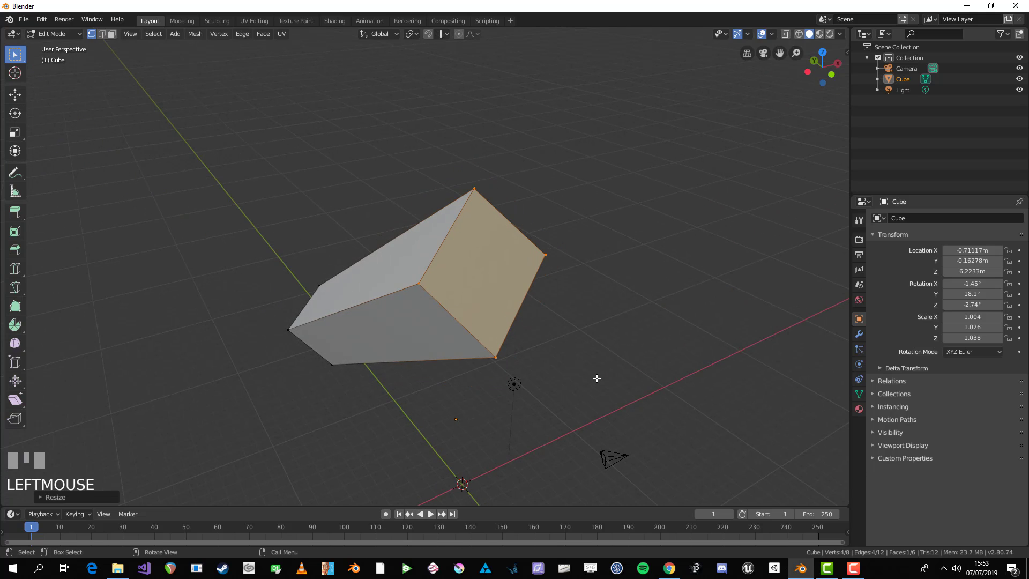
# - Deselect all vertices and return the cube to Object Mode
pyautogui.moveTo(475, 315); pyautogui.dragTo(456, 270, button='middle')
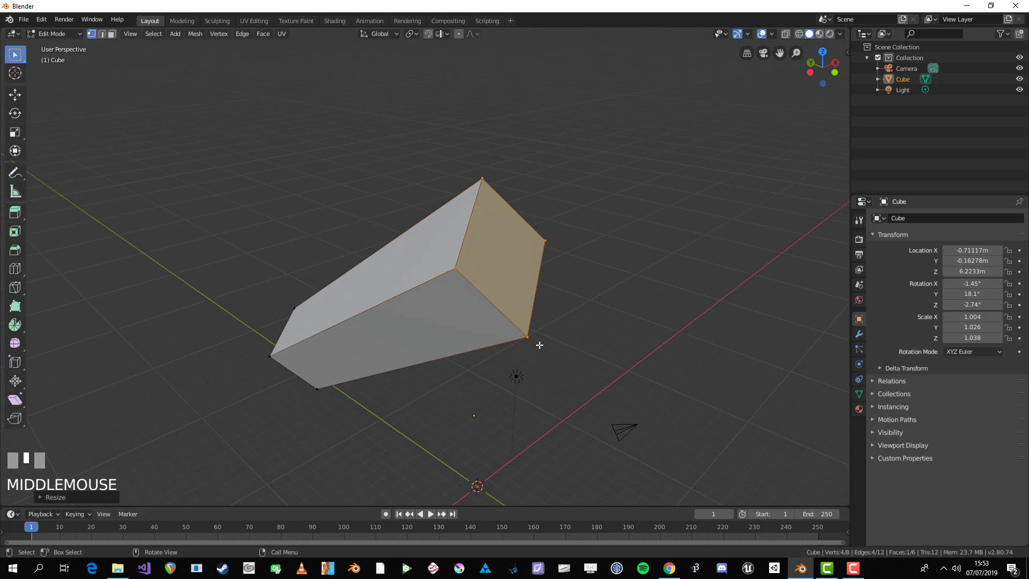
pyautogui.hotkey('alt', 'a')
pyautogui.press('Tab')
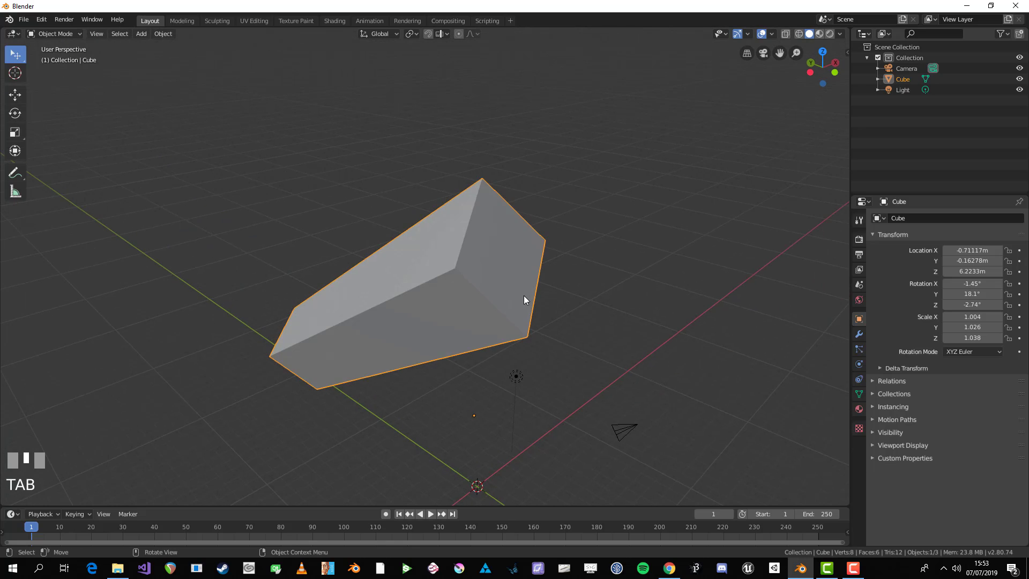
pyautogui.scroll(-2, 523, 295)
pyautogui.keyDown('shift'); pyautogui.moveTo(489, 369); pyautogui.dragTo(546, 355, button='middle'); pyautogui.keyUp('shift')
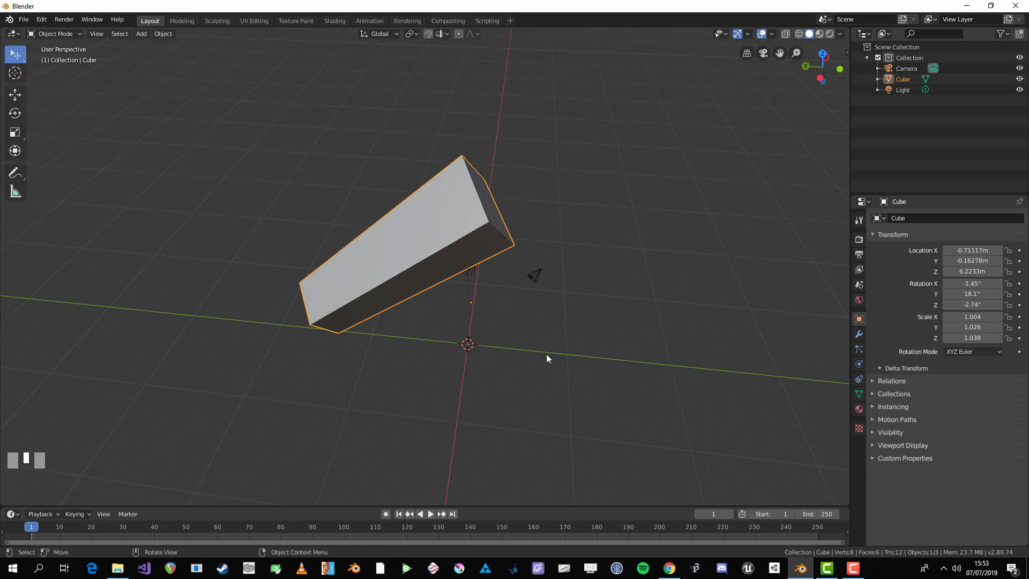
pyautogui.moveTo(504, 313); pyautogui.dragTo(438, 245, button='middle')
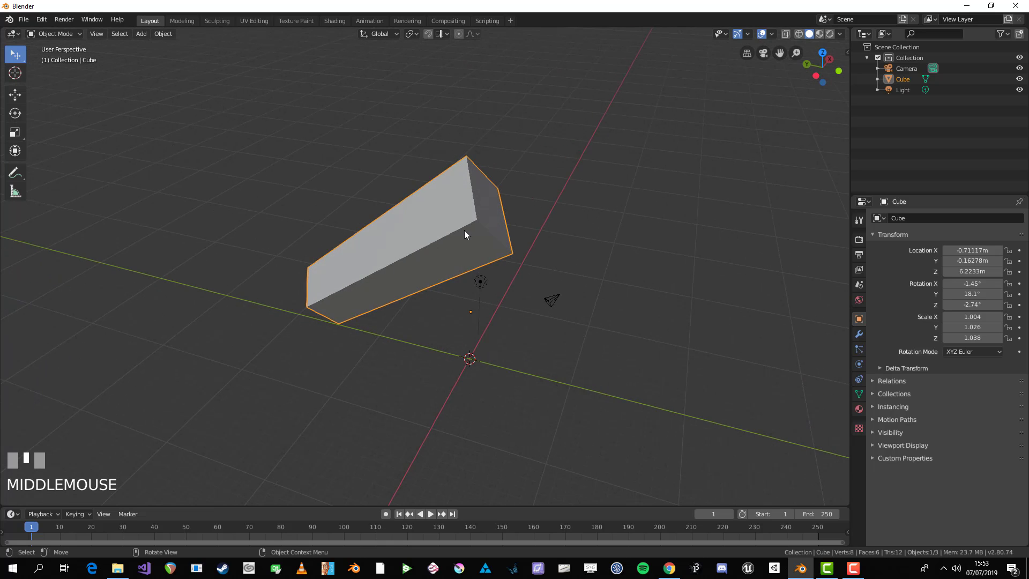
pyautogui.scroll(2, 464, 258)
pyautogui.keyDown('shift'); pyautogui.moveTo(473, 274); pyautogui.dragTo(457, 256, button='middle'); pyautogui.keyUp('shift')
# - Delete the cube and undo the deletion
pyautogui.press('x')
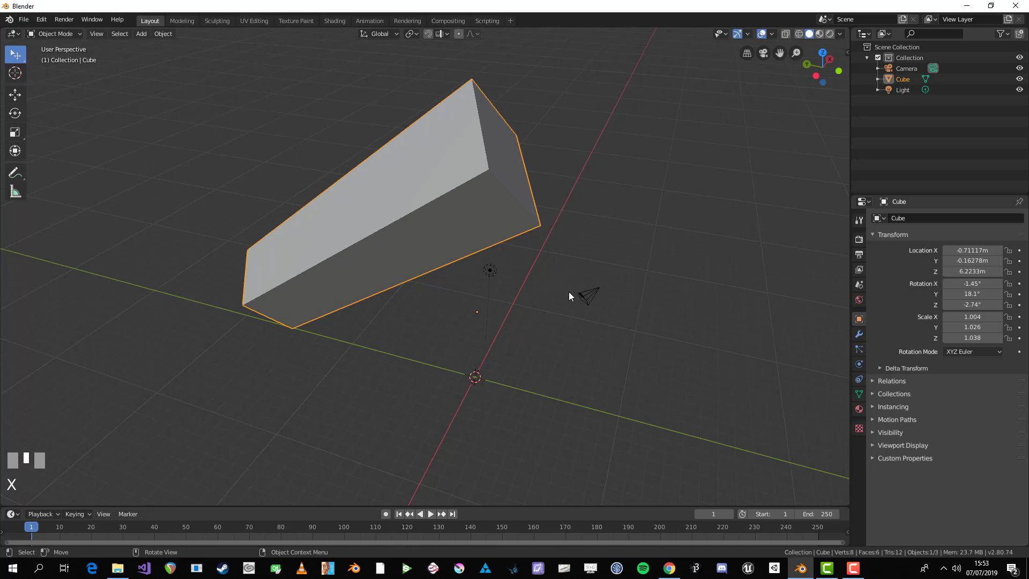
pyautogui.press('Delete')
pyautogui.hotkey('ctrl', 'z')
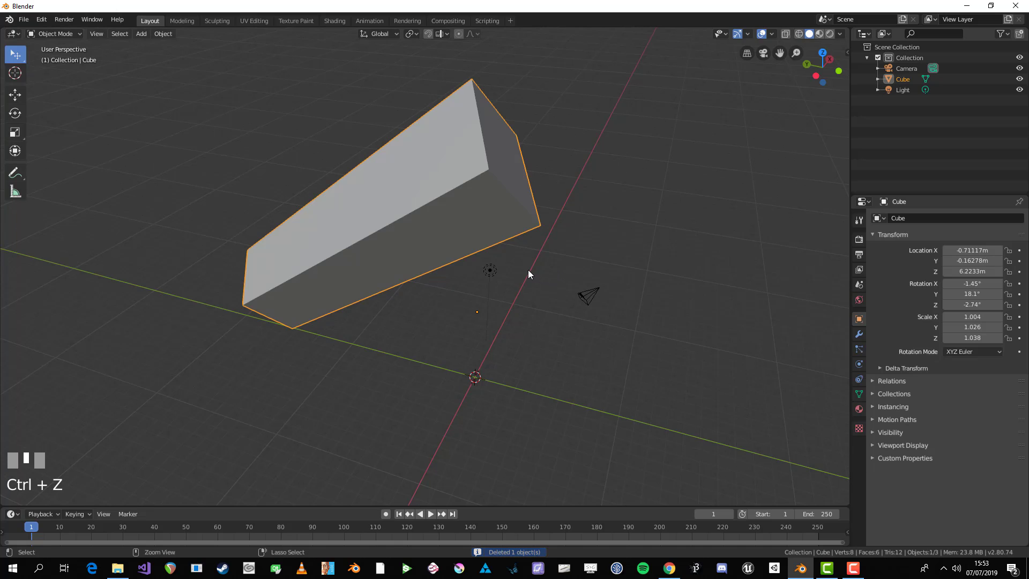
# - Delete the stretched cube from the scene
pyautogui.moveTo(483, 300); pyautogui.dragTo(461, 246, button='middle')
pyautogui.press('x')
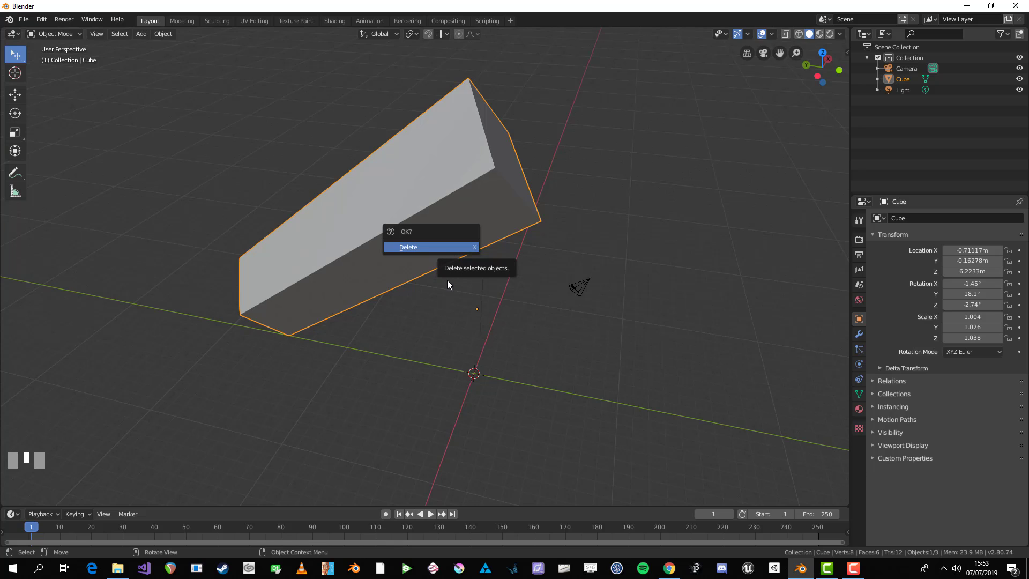
pyautogui.click(426, 247)
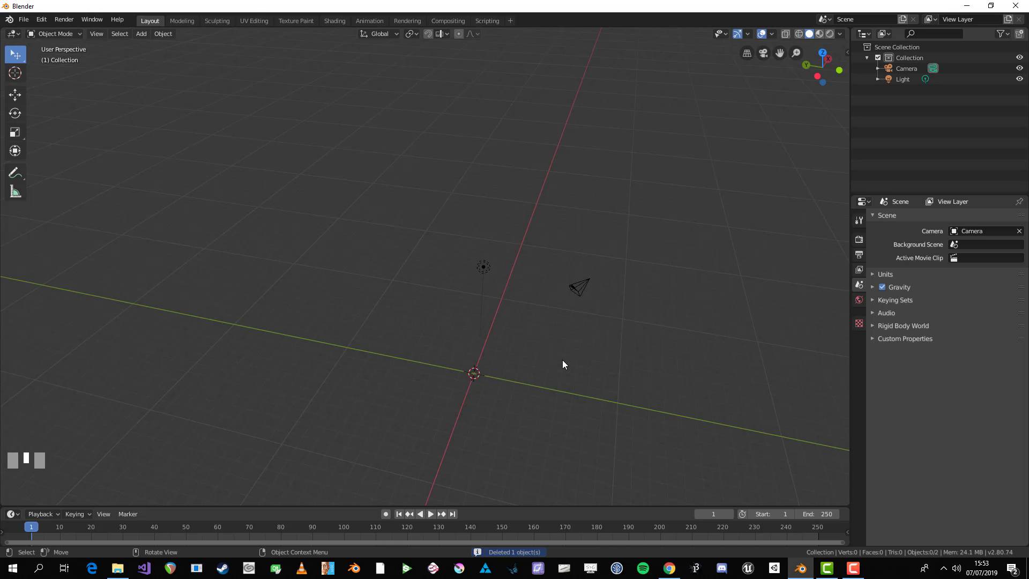
# - Place the 3D cursor at many different spots around the empty scene, finishing in front of the green Y axis
pyautogui.scroll(1, 563, 352)
pyautogui.keyDown('shift'); pyautogui.moveTo(561, 393); pyautogui.dragTo(496, 301, button='middle'); pyautogui.keyUp('shift')
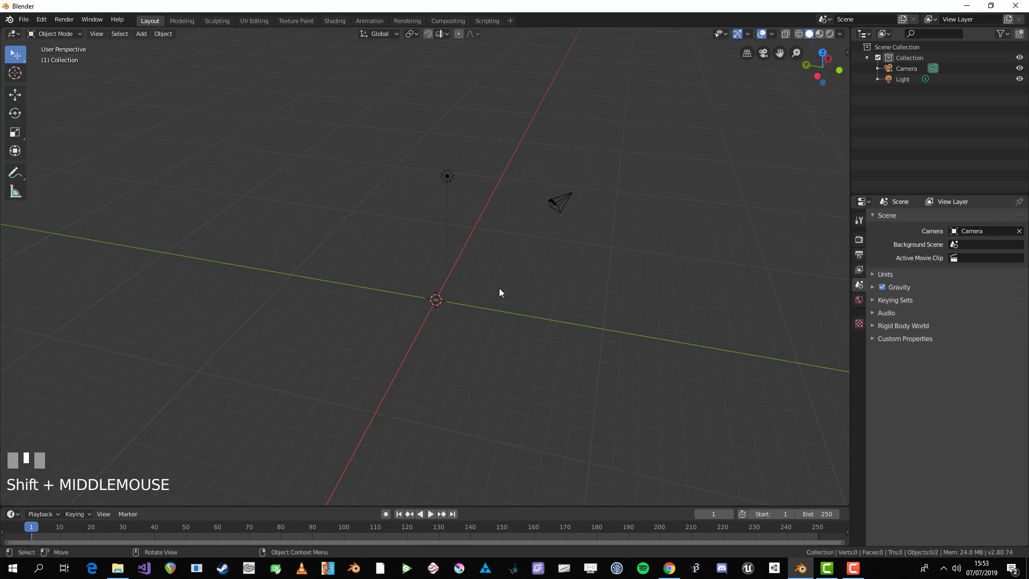
pyautogui.scroll(2, 448, 260)
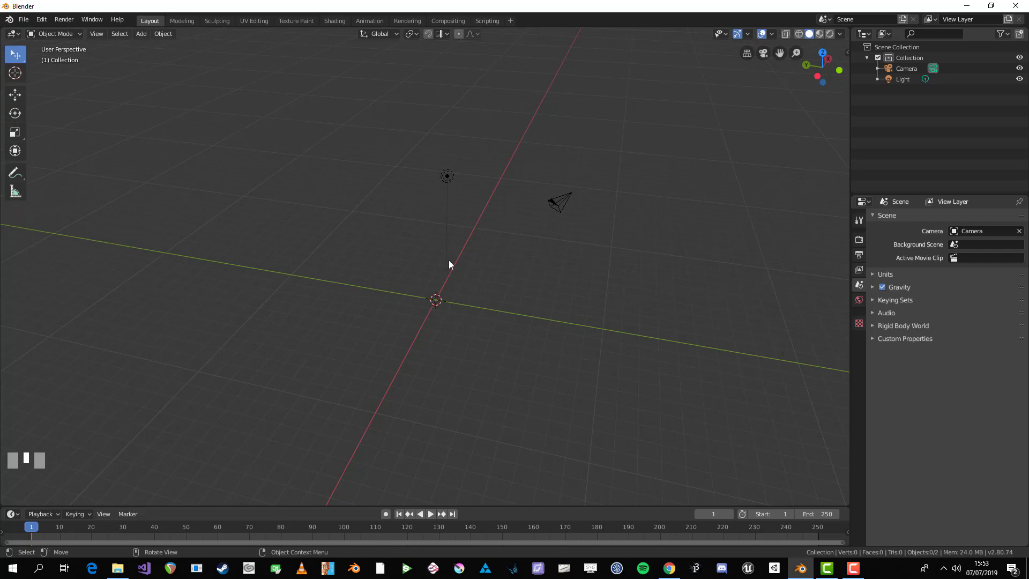
pyautogui.click(288, 152)
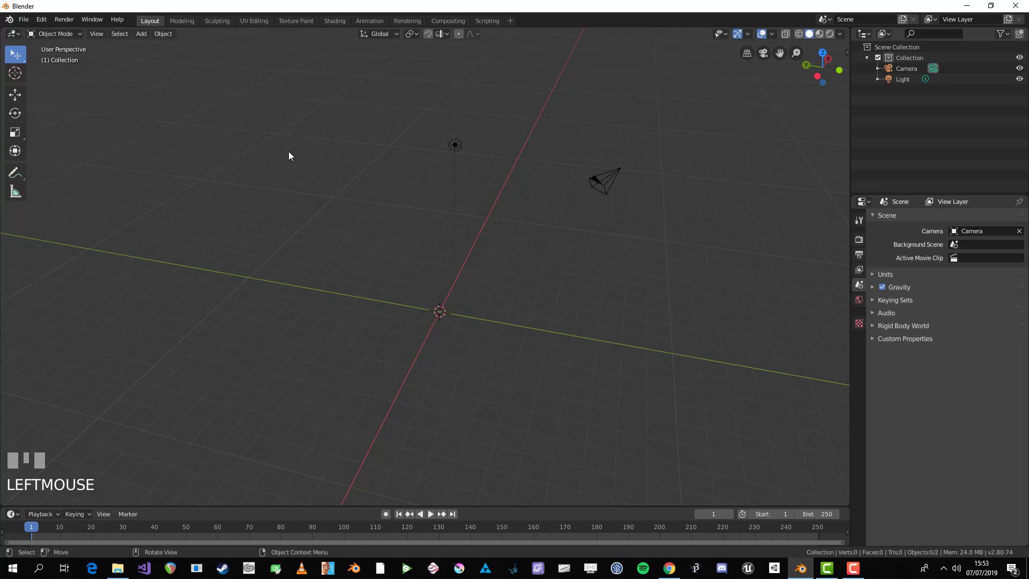
pyautogui.rightClick(289, 153)
pyautogui.keyDown('shift'); pyautogui.rightClick(341, 184); pyautogui.keyUp('shift')
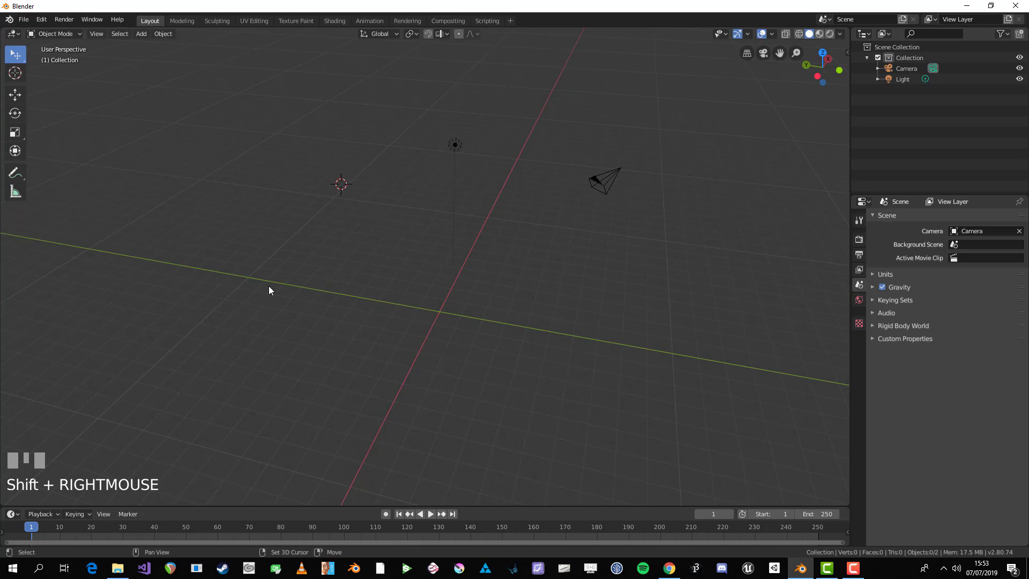
pyautogui.keyDown('shift'); pyautogui.rightClick(231, 377); pyautogui.keyUp('shift')
pyautogui.keyDown('shift'); pyautogui.rightClick(550, 453); pyautogui.keyUp('shift')
pyautogui.keyDown('shift'); pyautogui.rightClick(669, 330); pyautogui.keyUp('shift')
pyautogui.keyDown('shift'); pyautogui.rightClick(718, 191); pyautogui.keyUp('shift')
pyautogui.keyDown('shift'); pyautogui.rightClick(271, 126); pyautogui.keyUp('shift')
pyautogui.keyDown('shift'); pyautogui.rightClick(184, 287); pyautogui.keyUp('shift')
pyautogui.keyDown('shift'); pyautogui.rightClick(201, 367); pyautogui.keyUp('shift')
pyautogui.keyDown('shift'); pyautogui.rightClick(302, 254); pyautogui.keyUp('shift')
pyautogui.keyDown('shift'); pyautogui.rightClick(370, 231); pyautogui.keyUp('shift')
pyautogui.keyDown('shift'); pyautogui.rightClick(541, 368); pyautogui.keyUp('shift')
pyautogui.keyDown('shift'); pyautogui.rightClick(680, 291); pyautogui.keyUp('shift')
pyautogui.keyDown('shift'); pyautogui.rightClick(368, 279); pyautogui.keyUp('shift')
pyautogui.keyDown('shift'); pyautogui.rightClick(376, 338); pyautogui.keyUp('shift')
pyautogui.keyDown('shift'); pyautogui.rightClick(536, 364); pyautogui.keyUp('shift')
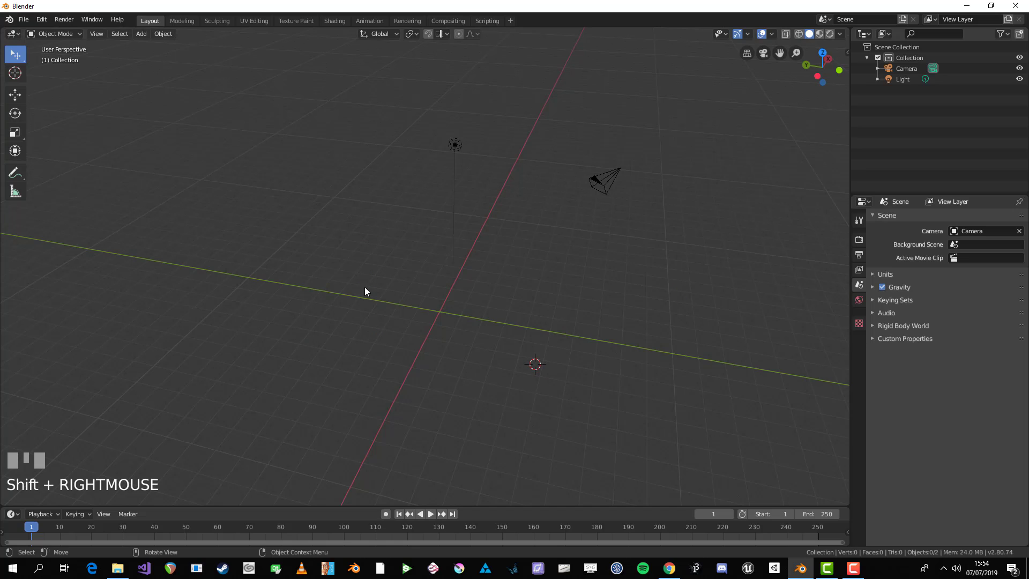
# - Reposition the 3D cursor several times with the Cursor tool, finishing just beyond the camera, and return to the Select tool
pyautogui.click(16, 75)
pyautogui.click(207, 176)
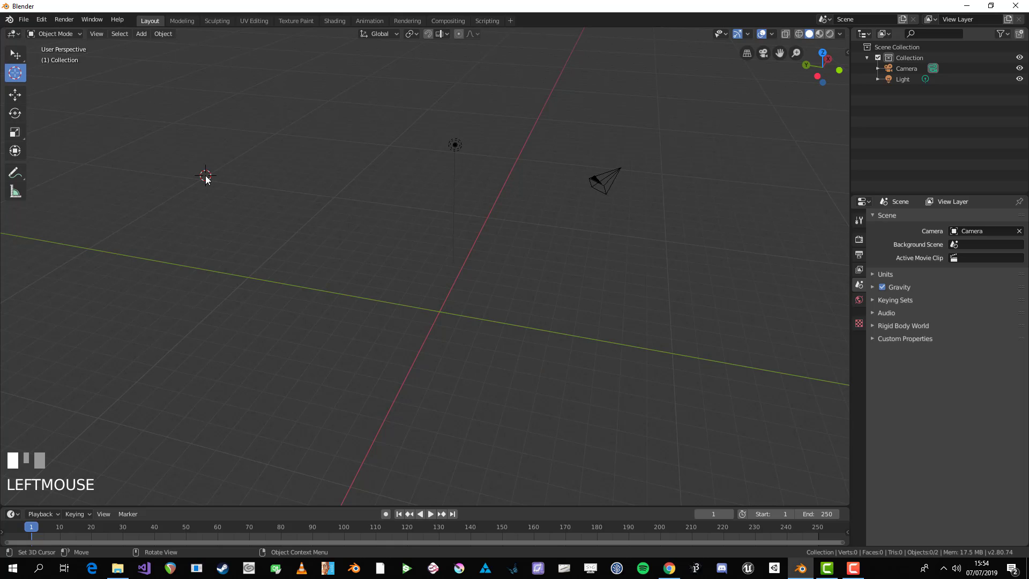
pyautogui.moveTo(292, 153); pyautogui.dragTo(316, 152)
pyautogui.moveTo(472, 322); pyautogui.dragTo(716, 203)
pyautogui.moveTo(671, 173); pyautogui.dragTo(650, 159)
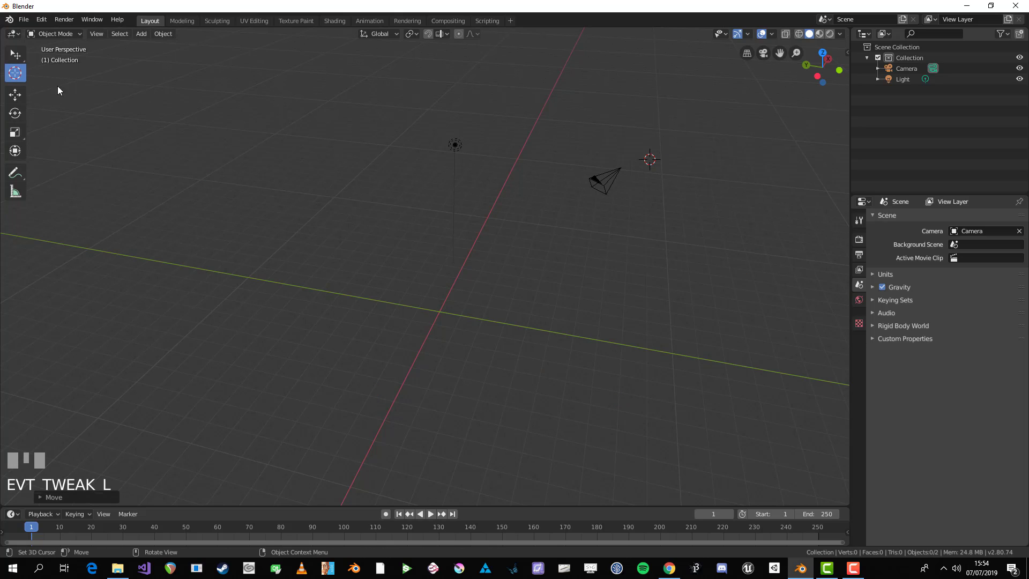
pyautogui.click(15, 54)
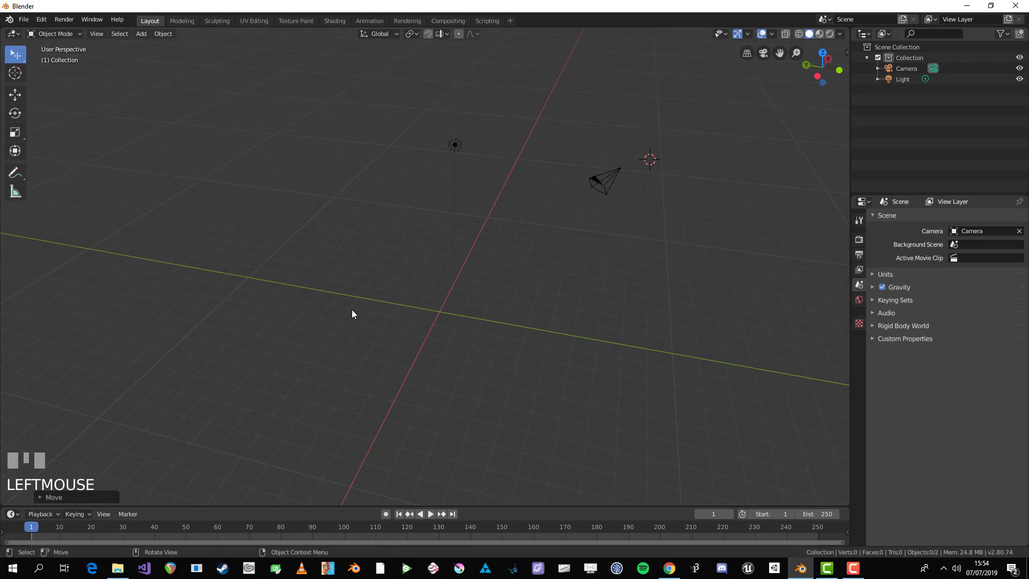
# - Move the 3D cursor to several spots around the origin with the Select tool still active
pyautogui.keyDown('shift'); pyautogui.rightClick(338, 320); pyautogui.keyUp('shift')
pyautogui.keyDown('shift'); pyautogui.rightClick(352, 222); pyautogui.keyUp('shift')
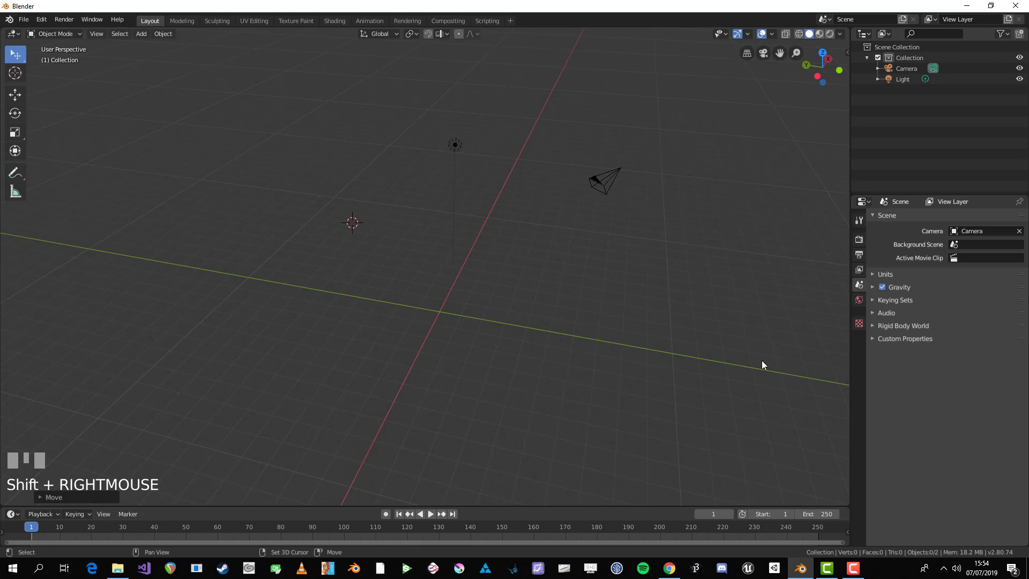
pyautogui.keyDown('shift'); pyautogui.moveTo(637, 433); pyautogui.dragTo(601, 435, button='right'); pyautogui.keyUp('shift')
pyautogui.keyDown('shift'); pyautogui.rightClick(389, 262); pyautogui.keyUp('shift')
pyautogui.moveTo(424, 320); pyautogui.dragTo(455, 329, button='middle')
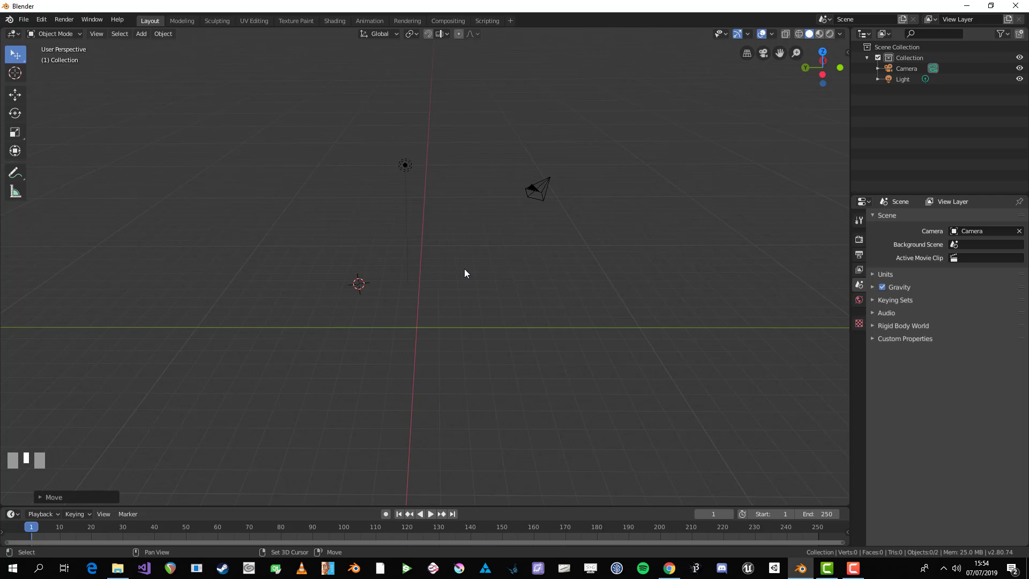
pyautogui.keyDown('shift'); pyautogui.moveTo(464, 272); pyautogui.dragTo(406, 305, button='right'); pyautogui.keyUp('shift')
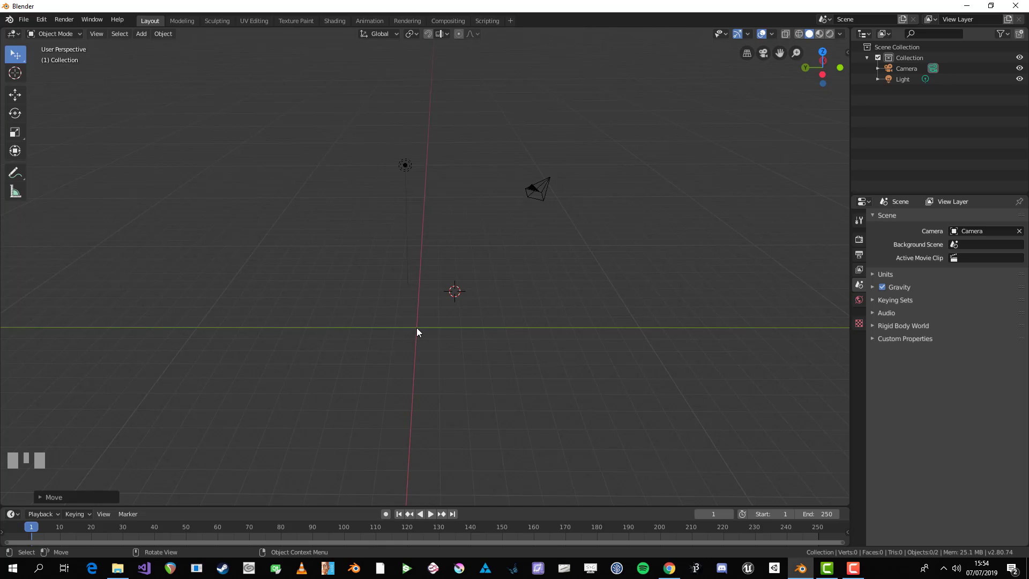
# - Reset the 3D cursor to the world origin
pyautogui.keyDown('shift'); pyautogui.moveTo(413, 327); pyautogui.dragTo(480, 300, button='middle'); pyautogui.keyUp('shift')
pyautogui.hotkey('shift', 'c')
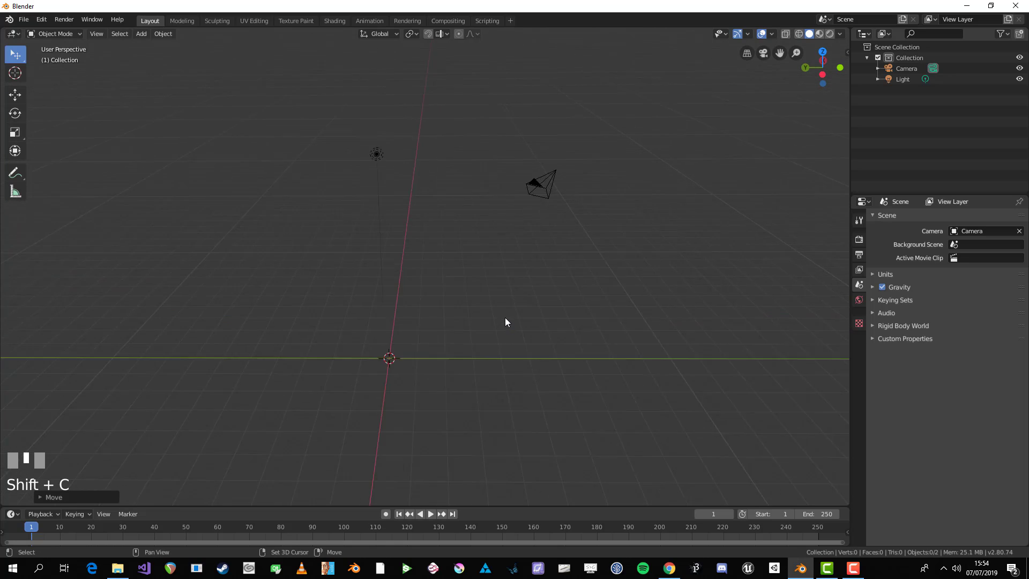
pyautogui.keyDown('shift'); pyautogui.moveTo(295, 450); pyautogui.dragTo(458, 311, button='middle'); pyautogui.keyUp('shift')
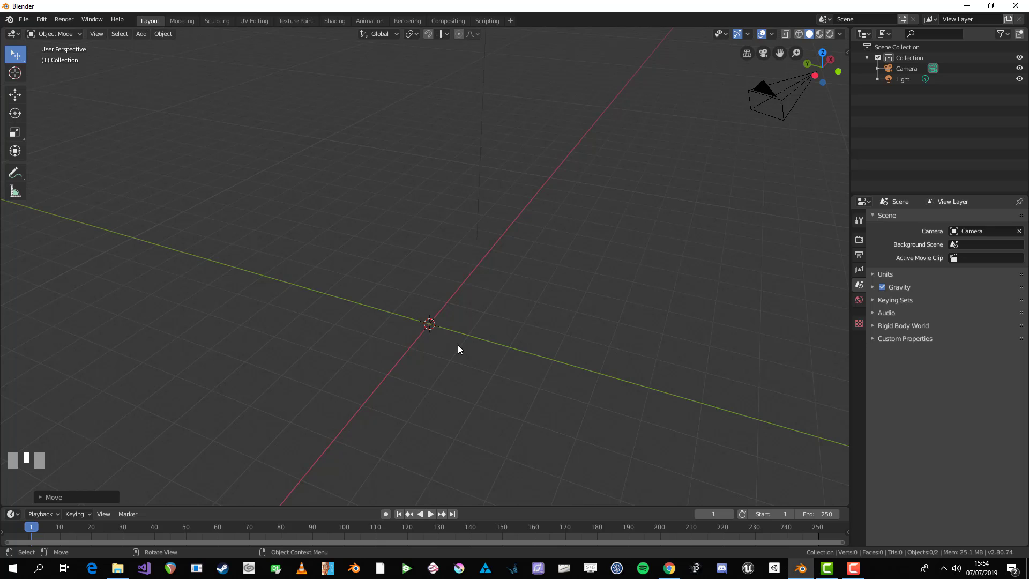
# - Add a plane mesh at the world origin
pyautogui.hotkey('shift', 'a')
pyautogui.moveTo(453, 316)
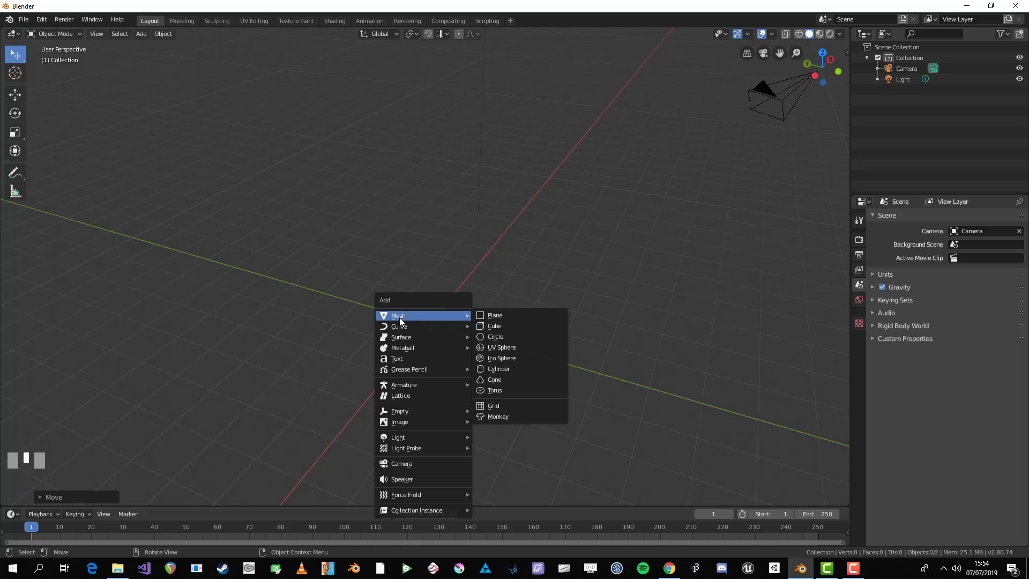
pyautogui.click(504, 316)
pyautogui.moveTo(504, 318); pyautogui.dragTo(526, 253, button='middle')
pyautogui.scroll(4, 490, 354)
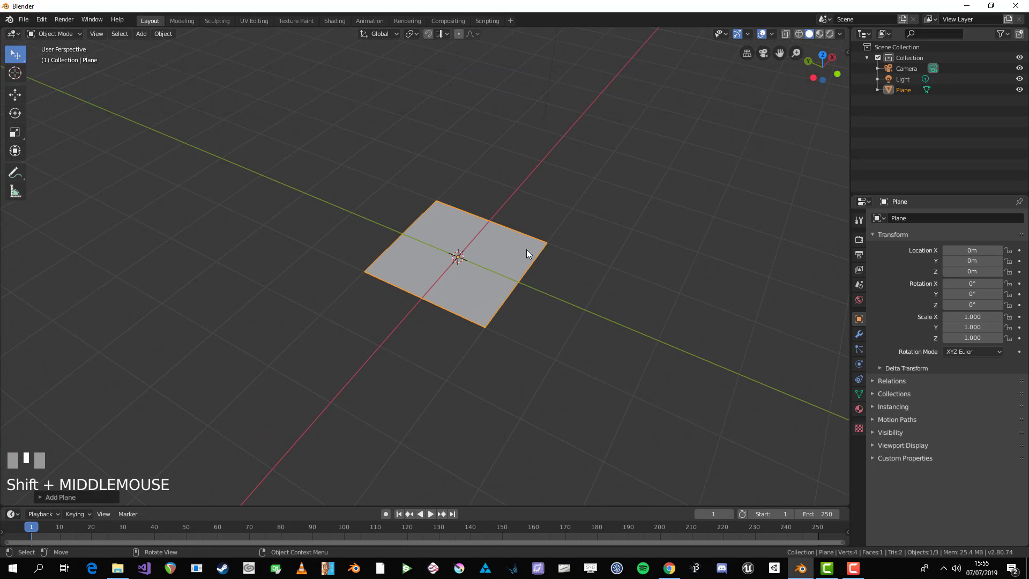
# - Place the 3D cursor at about X 0.99 m, Y -3.56 m, Z 1.09 m and add a UV sphere there
pyautogui.keyDown('shift'); pyautogui.moveTo(468, 266); pyautogui.dragTo(547, 277, button='middle'); pyautogui.keyUp('shift')
pyautogui.keyDown('shift'); pyautogui.rightClick(604, 248); pyautogui.keyUp('shift')
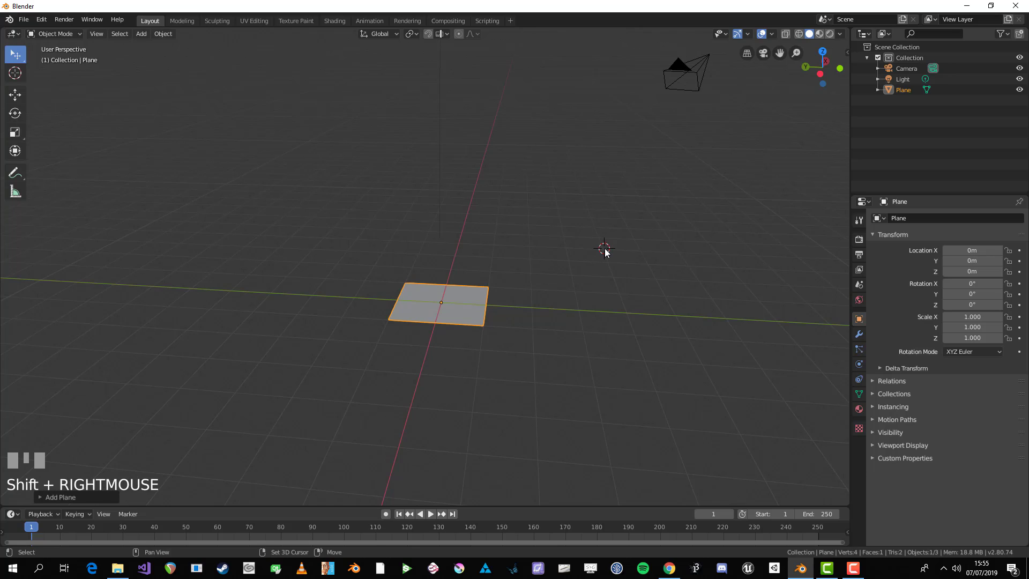
pyautogui.hotkey('shift', 'a')
pyautogui.moveTo(606, 255)
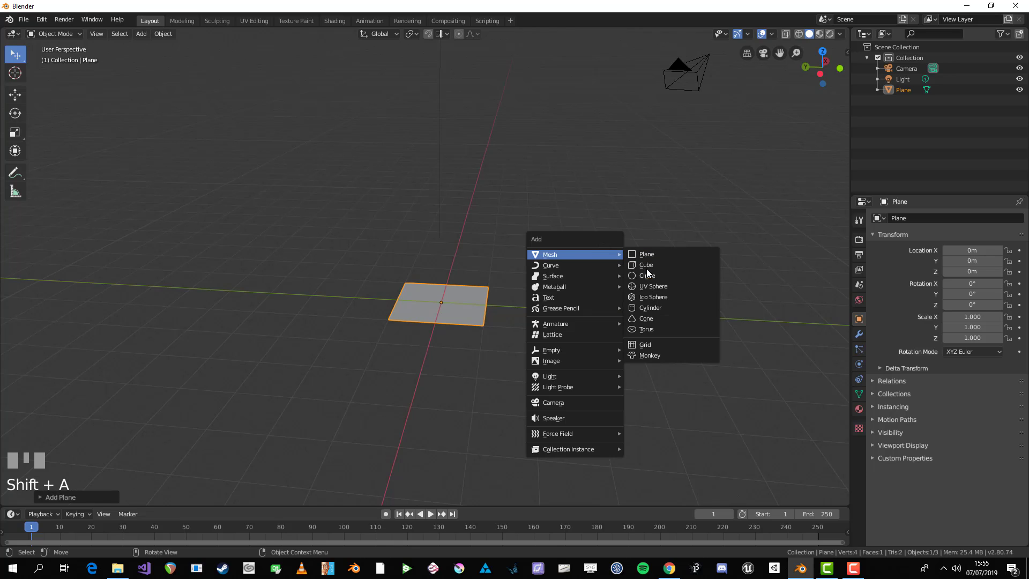
pyautogui.click(658, 288)
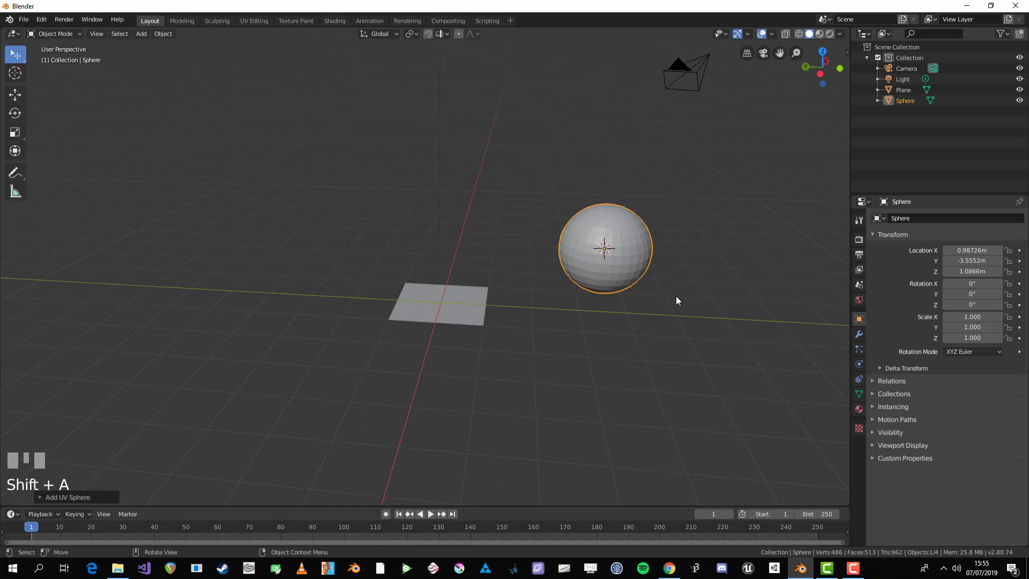
# - Delete the UV sphere beside the plane
pyautogui.moveTo(676, 296); pyautogui.dragTo(573, 262, button='middle')
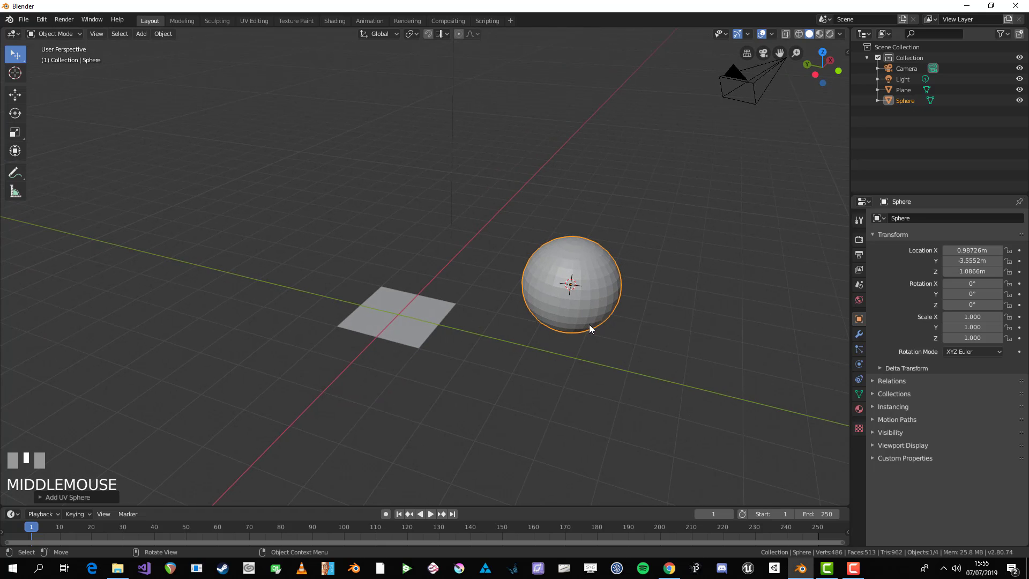
pyautogui.keyDown('shift'); pyautogui.moveTo(592, 316); pyautogui.dragTo(563, 271, button='middle'); pyautogui.keyUp('shift')
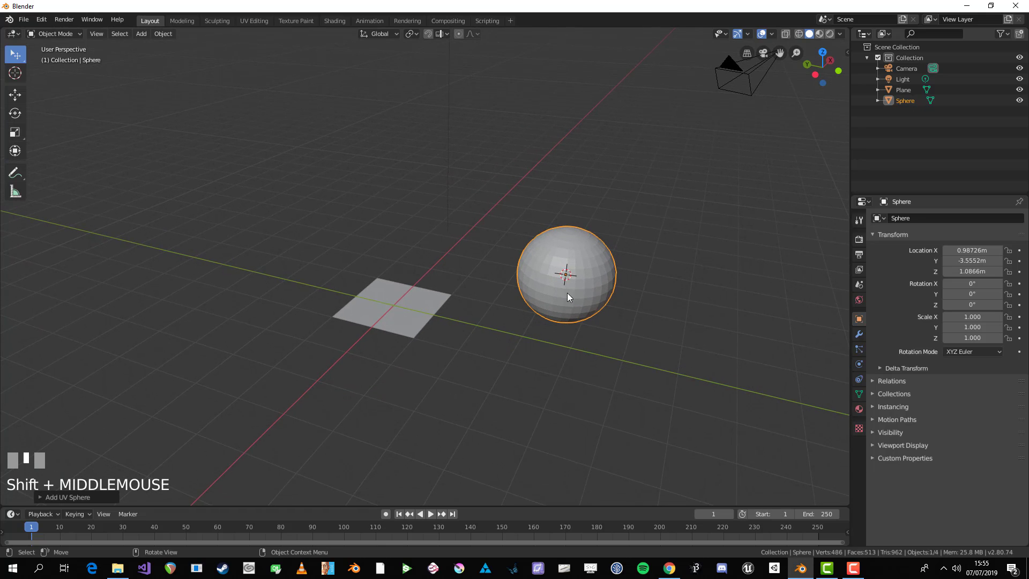
pyautogui.press('x')
pyautogui.click(515, 290)
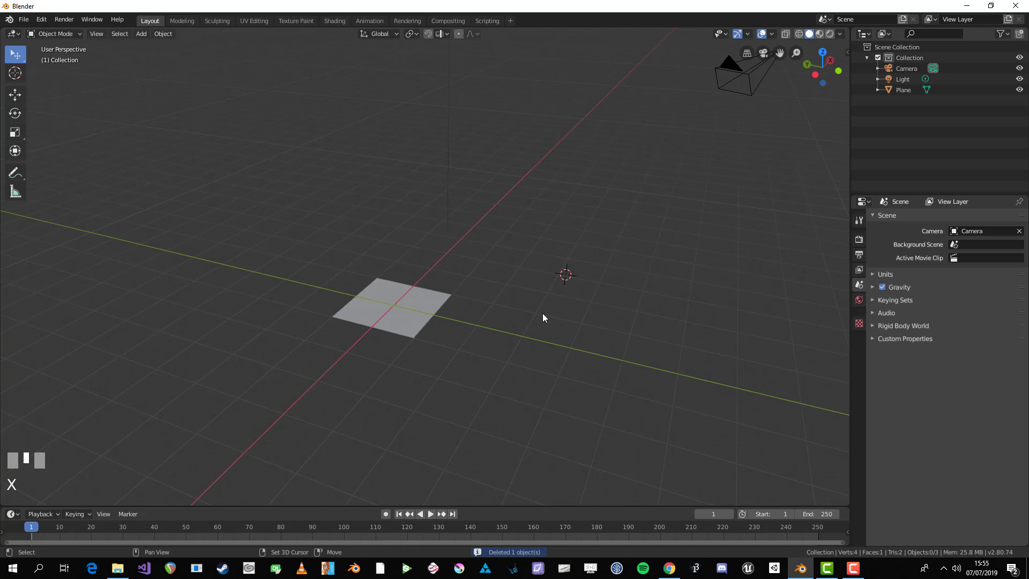
# - Return the 3D cursor to the world origin and select the plane
pyautogui.hotkey('shift', 'c')
pyautogui.keyDown('shift'); pyautogui.moveTo(295, 403); pyautogui.dragTo(434, 361, button='middle'); pyautogui.keyUp('shift')
pyautogui.scroll(2, 446, 262)
pyautogui.rightClick(432, 317)
pyautogui.click(488, 278)
pyautogui.scroll(-1, 425, 319)
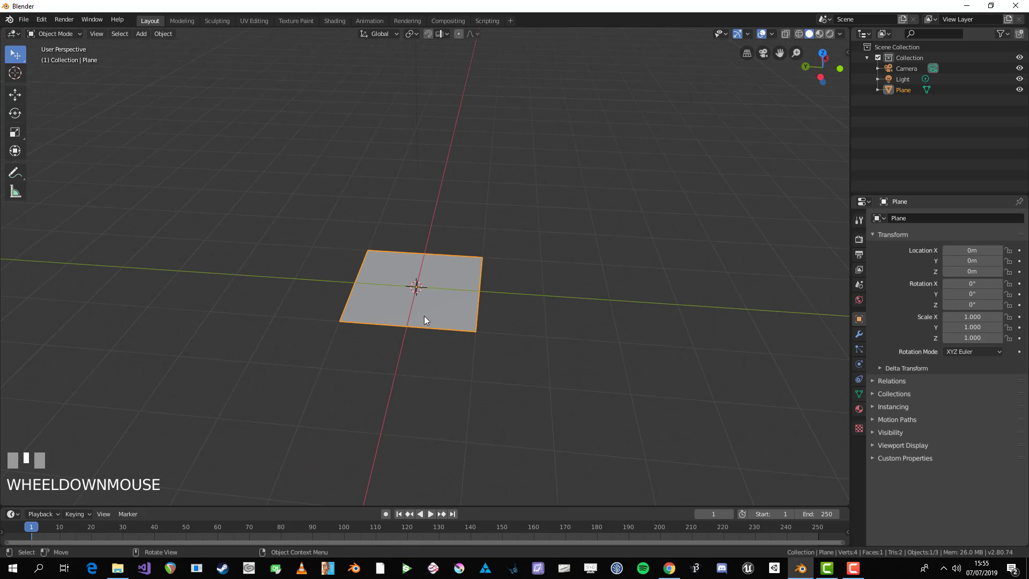